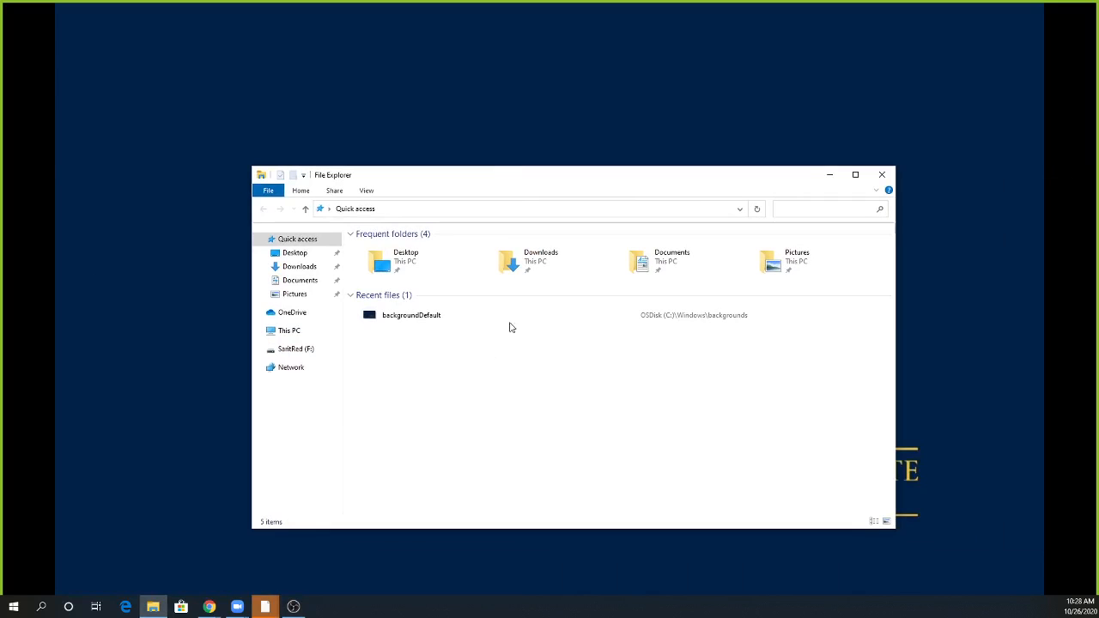
Step: Examine the drives listed under This PC, widening the navigation pane enough to read the full network drive names
click(261, 336)
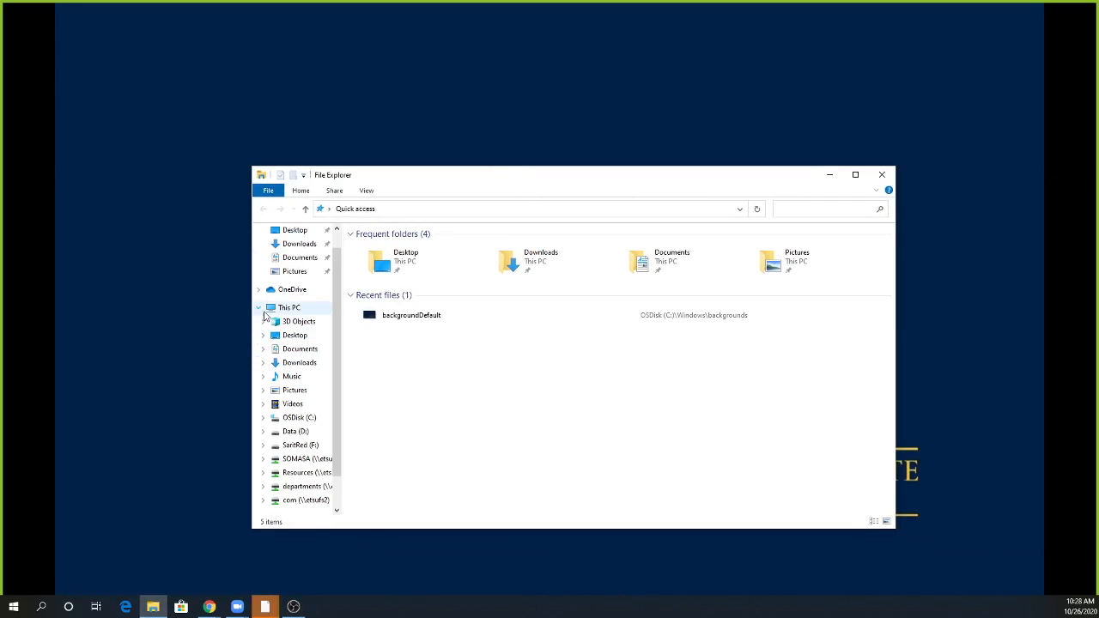
click(261, 314)
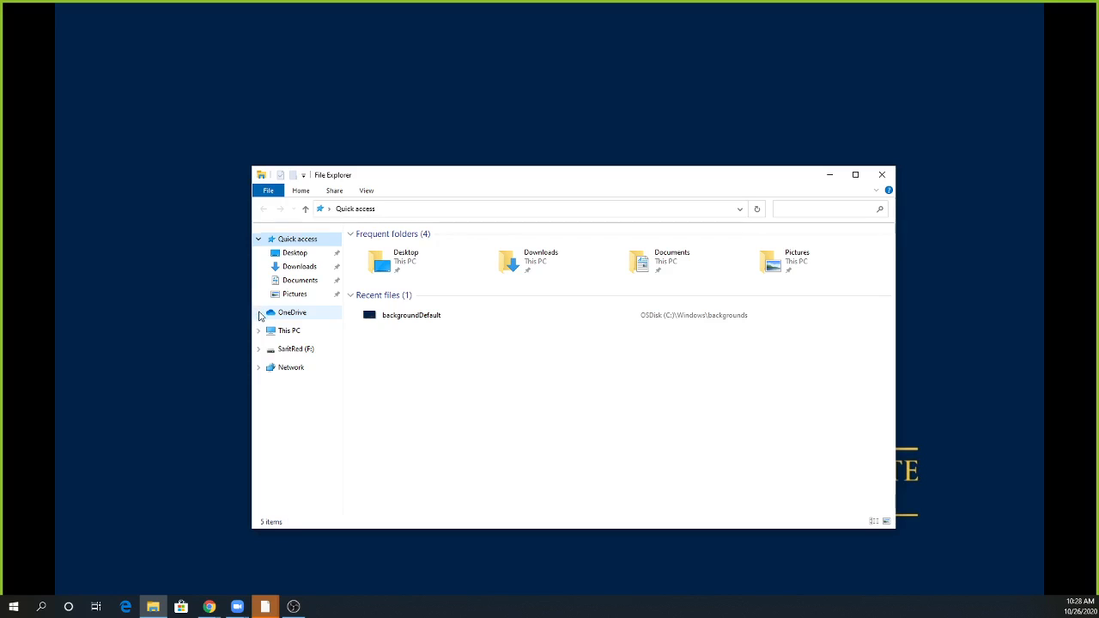
click(261, 314)
click(258, 330)
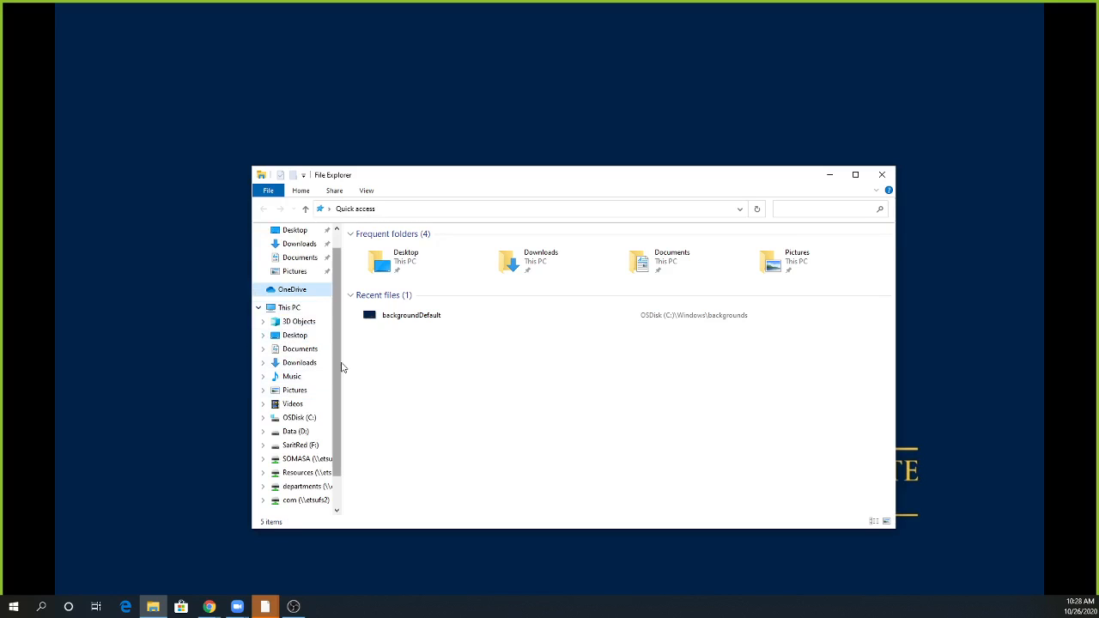
scroll(341, 404, down, 1)
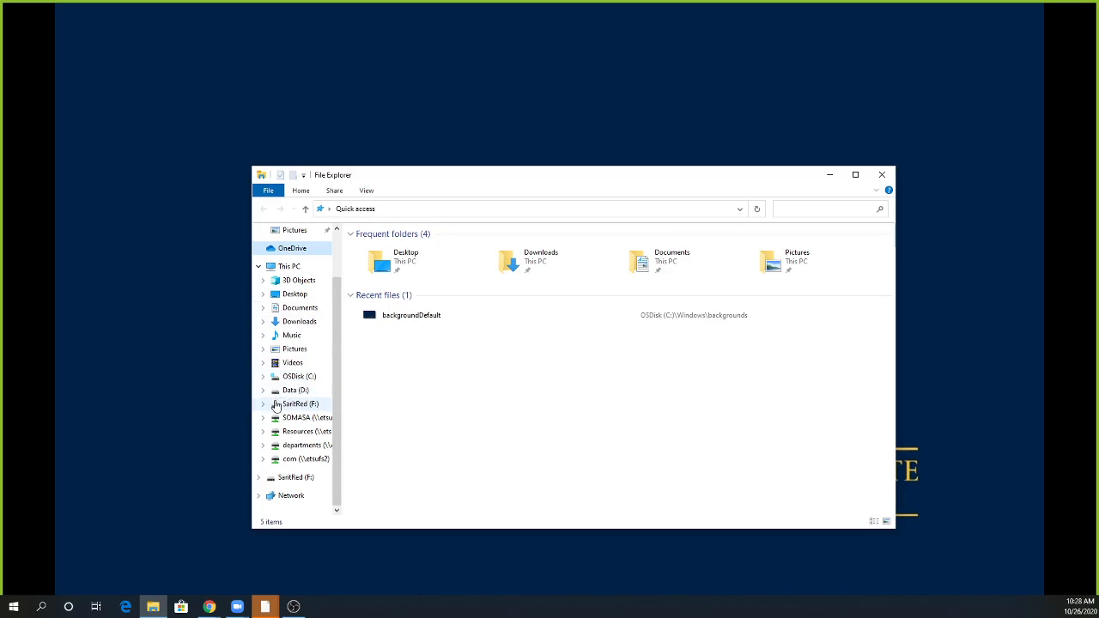
drag(340, 457, 439, 461)
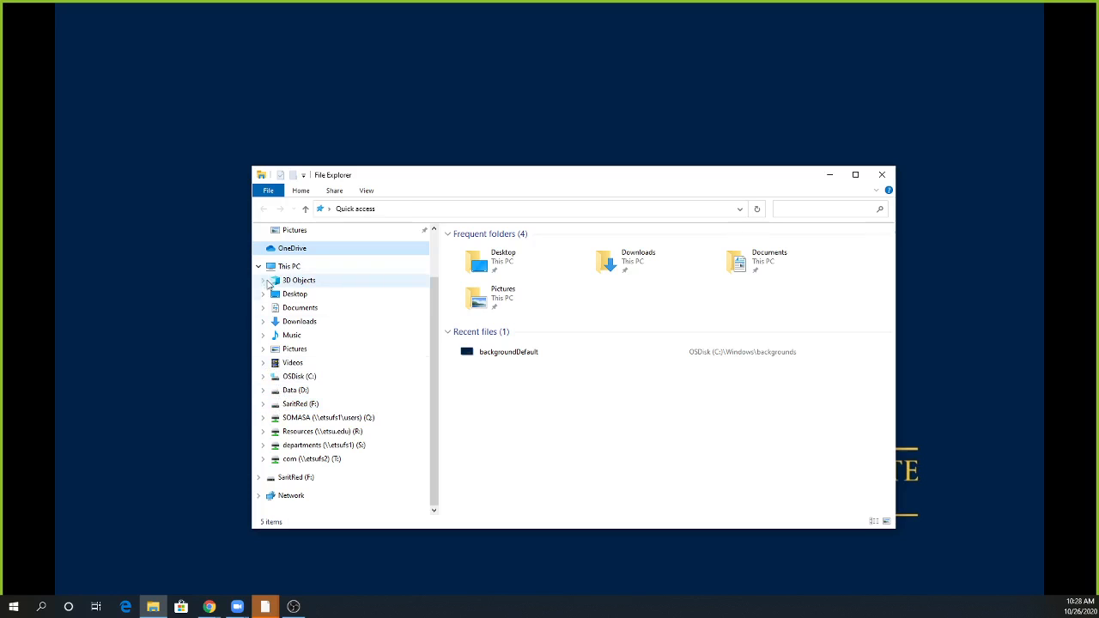
click(257, 266)
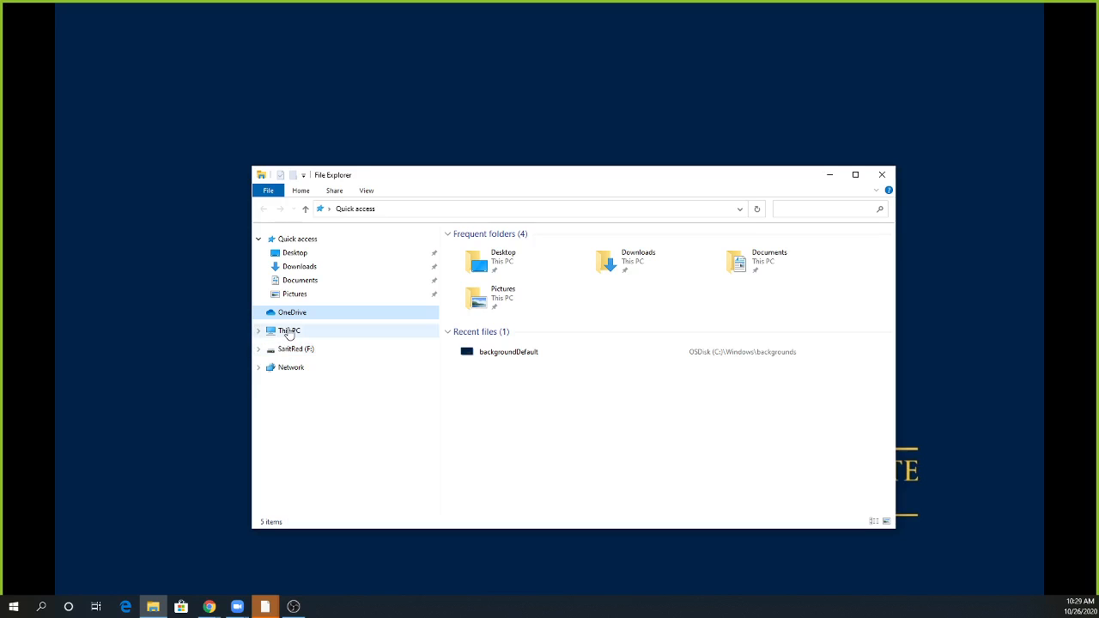
Step: Look over the folders stored on the external F: drive in the navigation tree
click(259, 349)
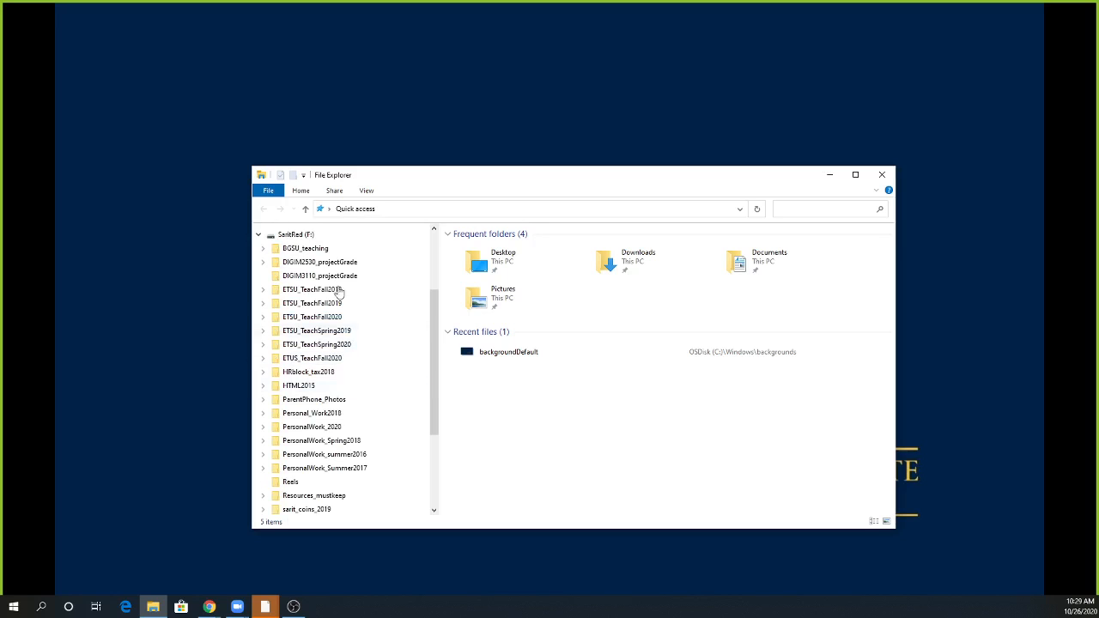
click(258, 234)
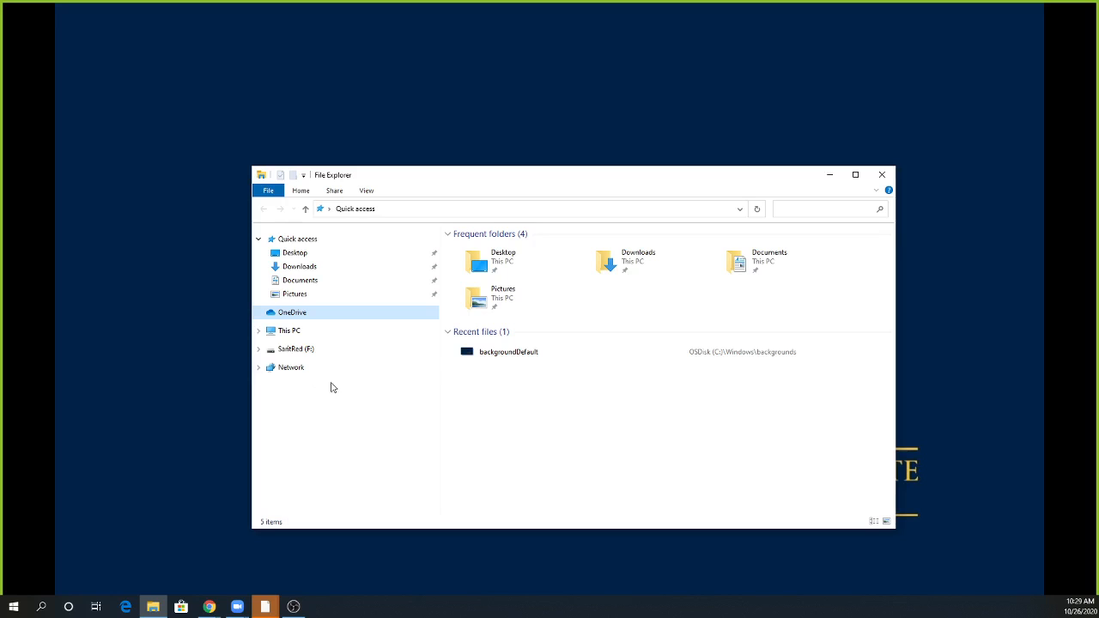
click(260, 350)
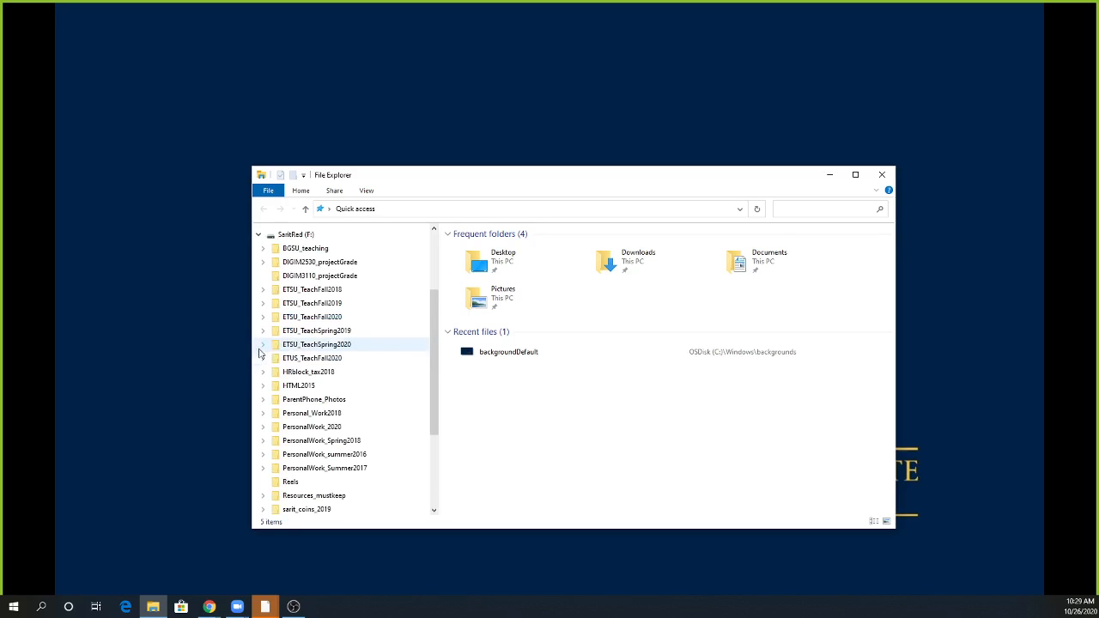
click(259, 234)
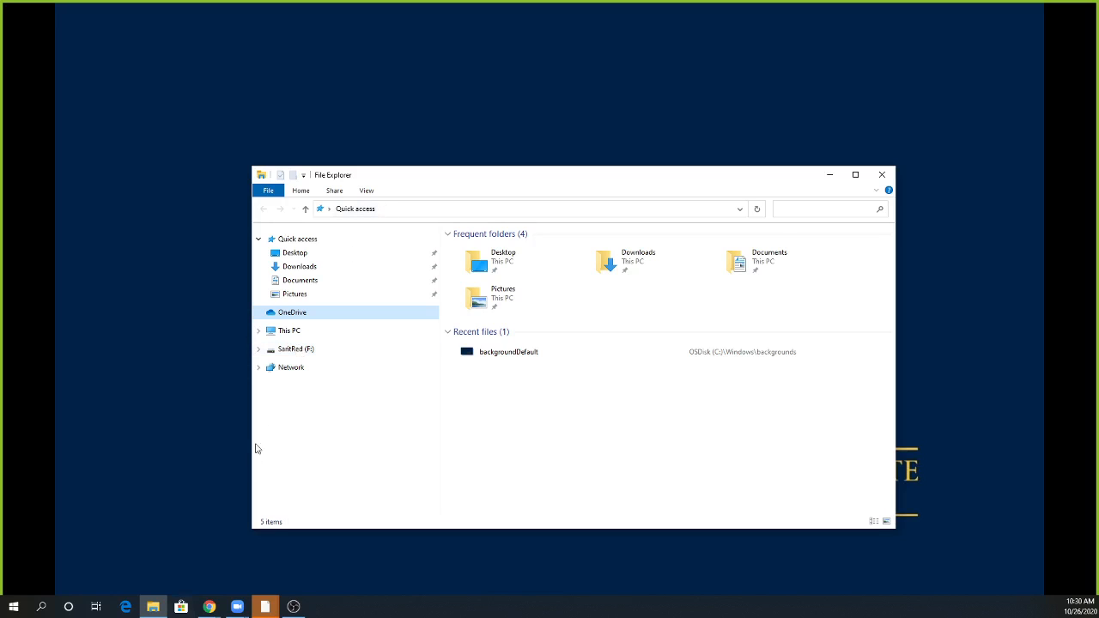
Step: Copy the DIGM3130F20WK10 folder from ETSU_TeachFall2020 > DIGM3130F20_3DAnimation > DIGM3130M1F2020_3DAnim_Lectures on the F: drive
click(259, 331)
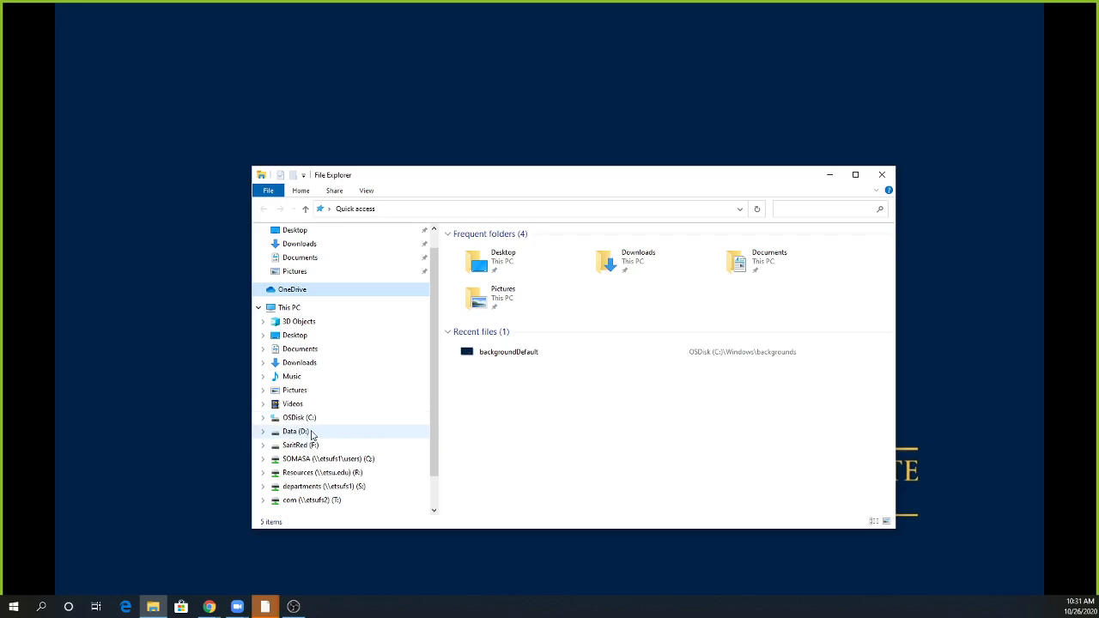
click(306, 446)
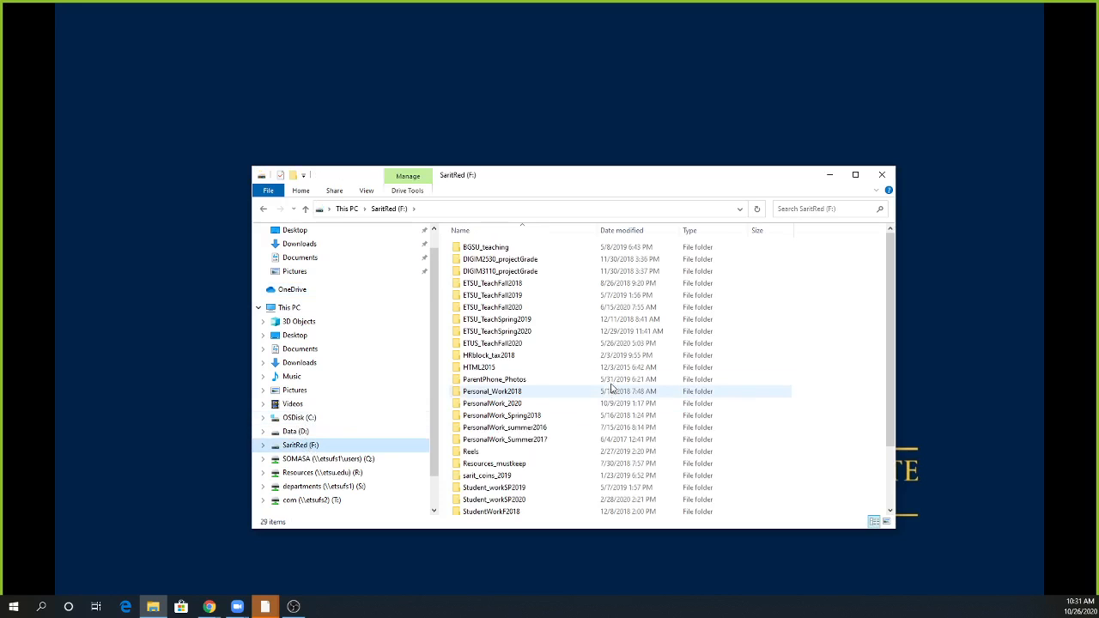
double_click(515, 307)
click(528, 273)
double_click(529, 273)
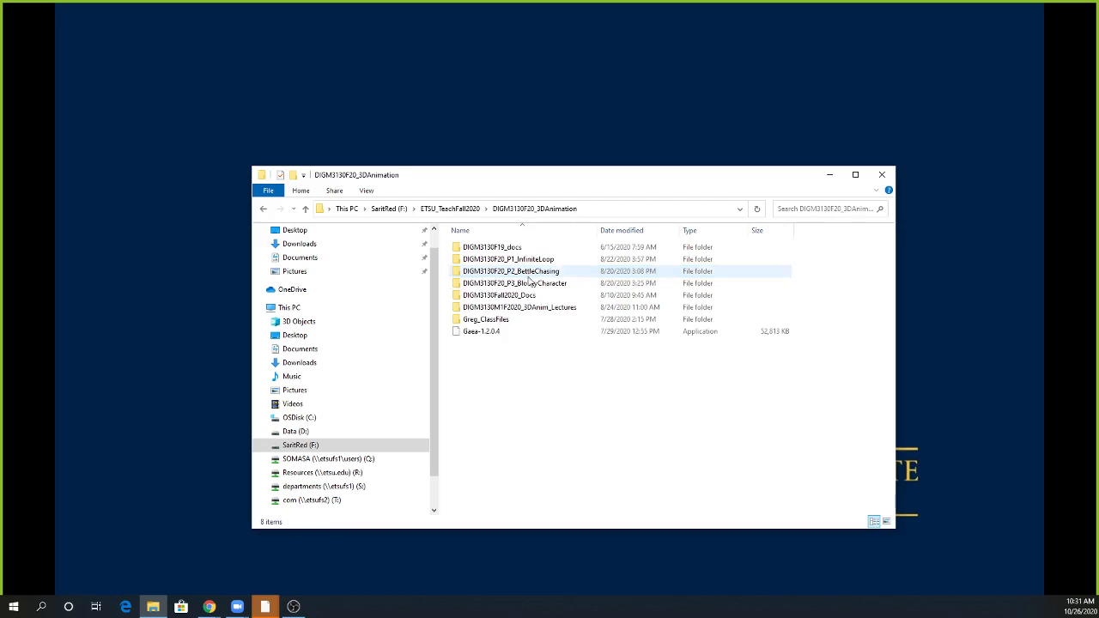
double_click(525, 308)
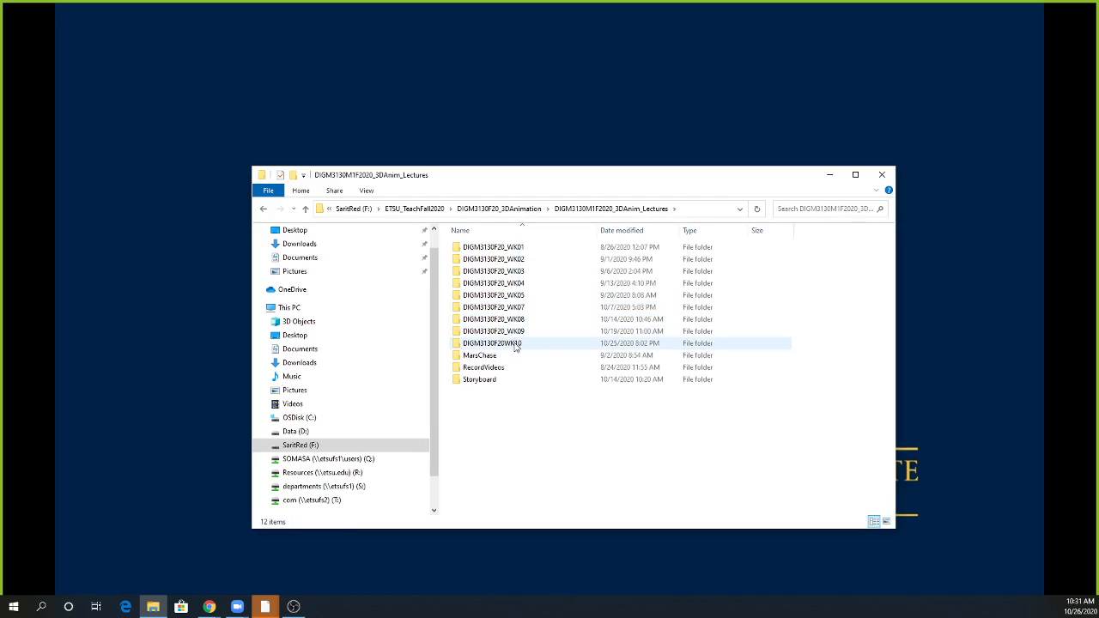
click(515, 346)
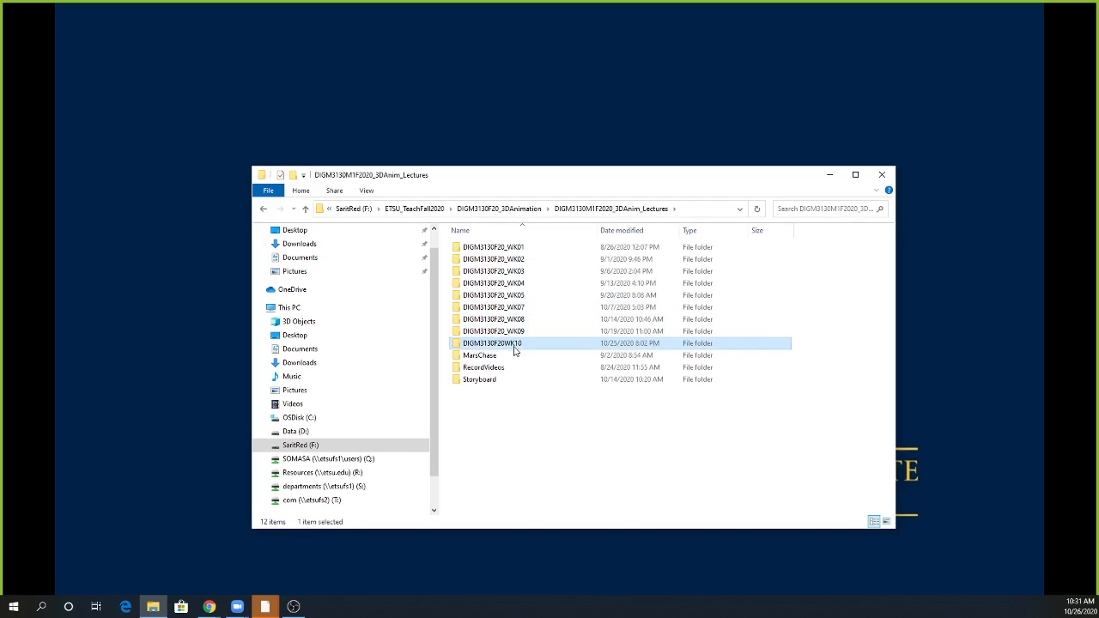
Step: Open Data (D:) in a new window and paste the week 10 folder into the instructor's DIGM3130M1F20_3DAnim_Lectures folder
right_click(302, 431)
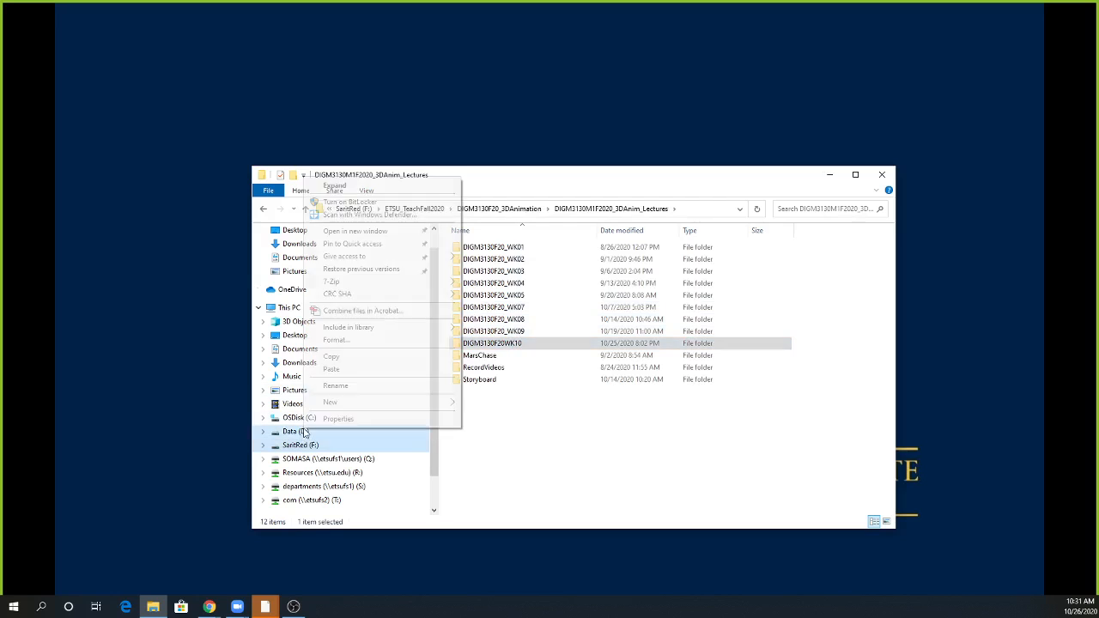
click(375, 231)
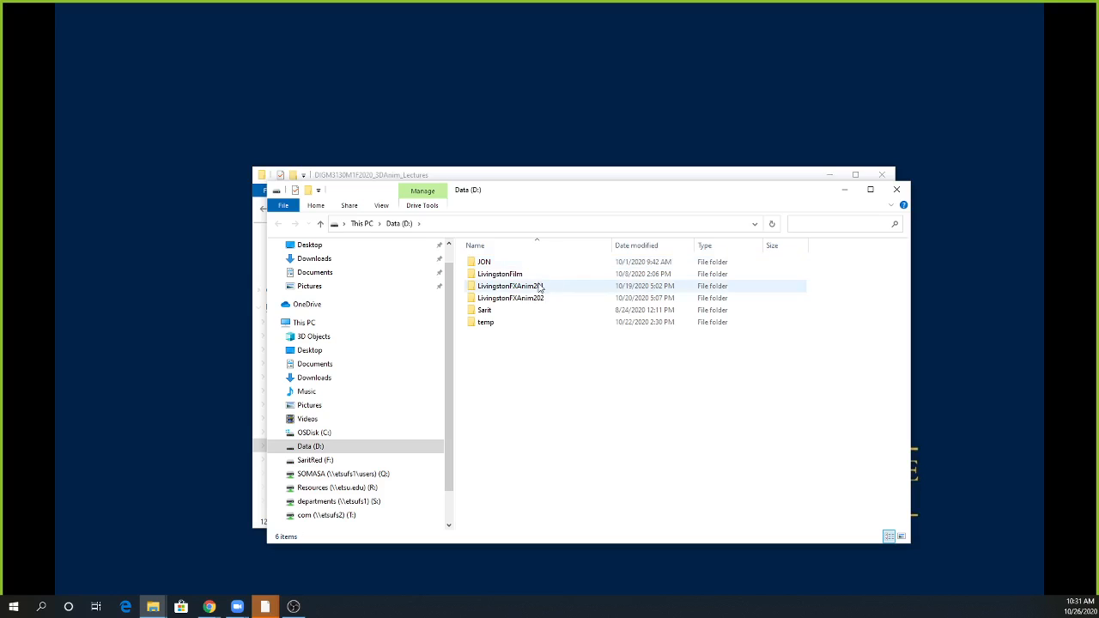
double_click(486, 309)
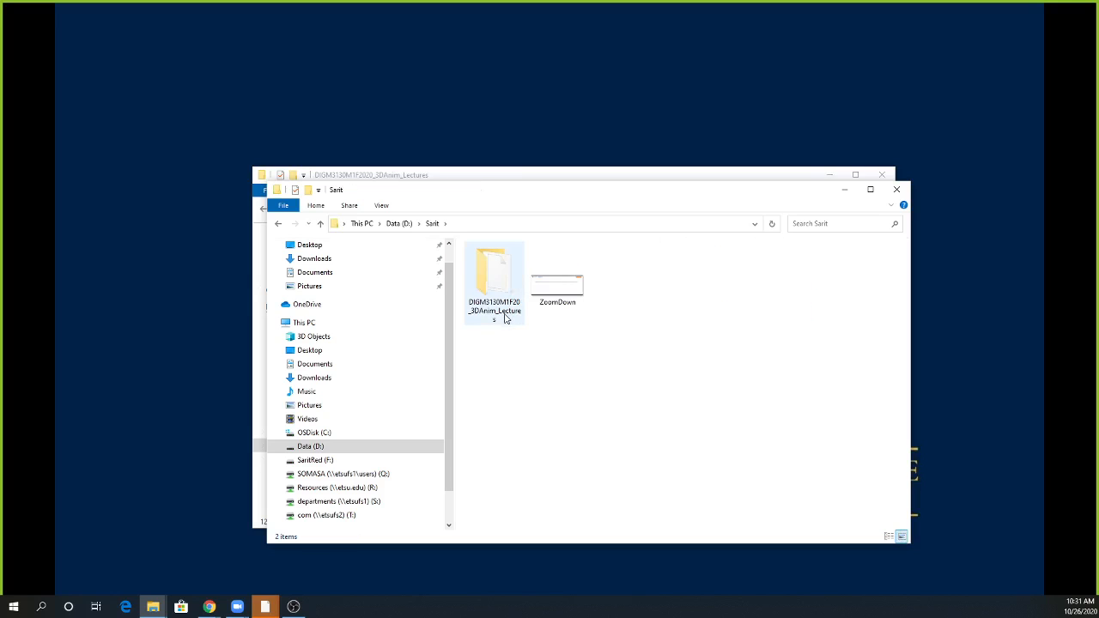
double_click(494, 291)
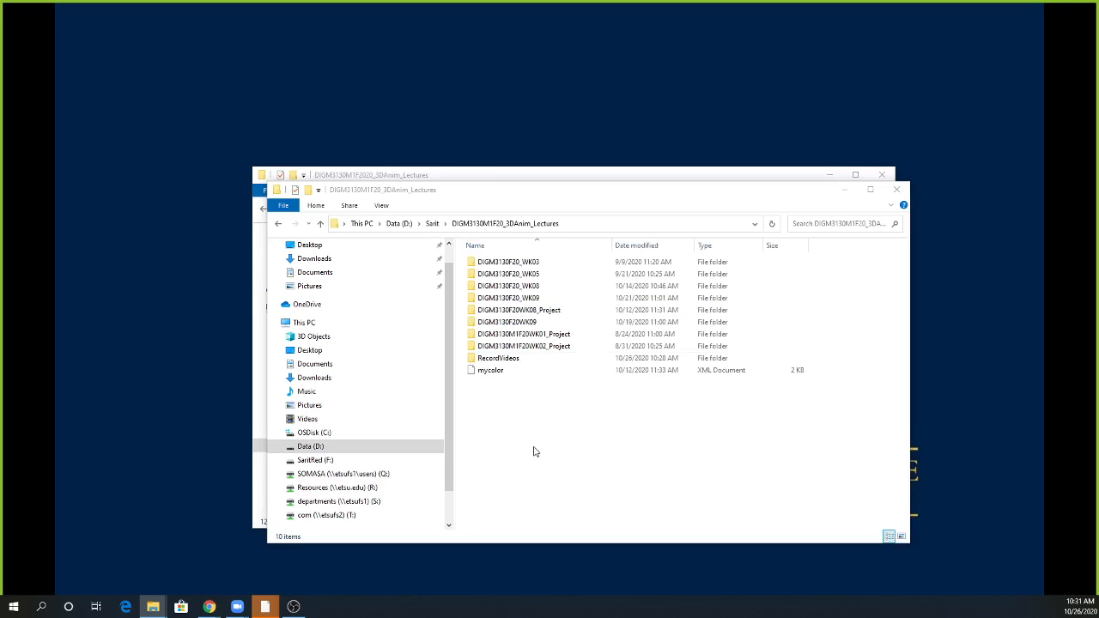
key(ctrl+v)
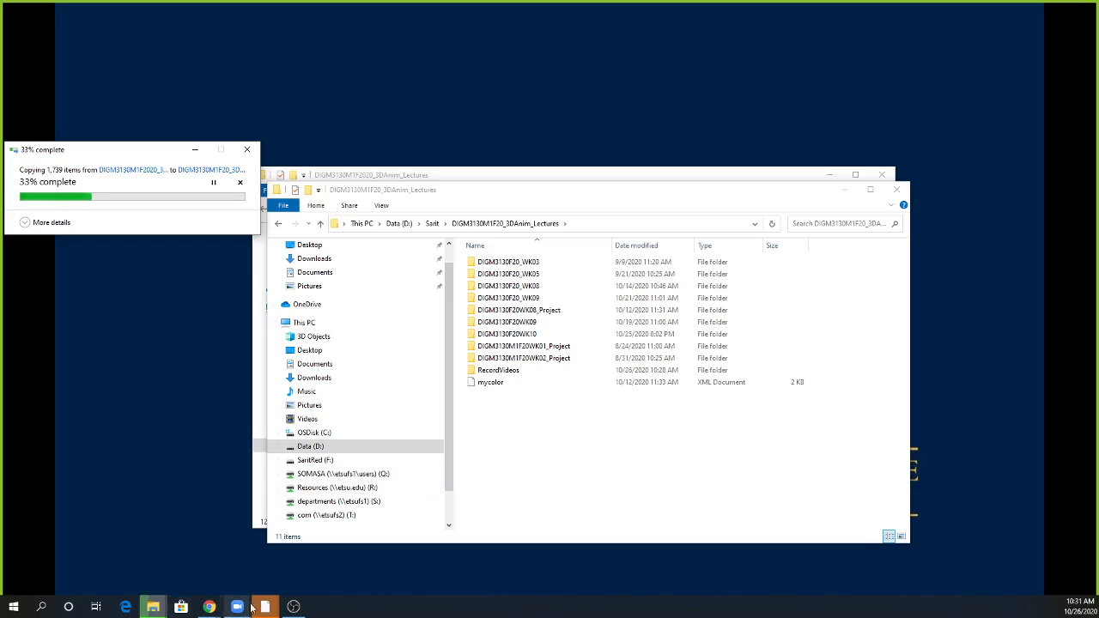
Step: Switch to Maya, bring its window onto the main display and maximize it
mouse_move(294, 606)
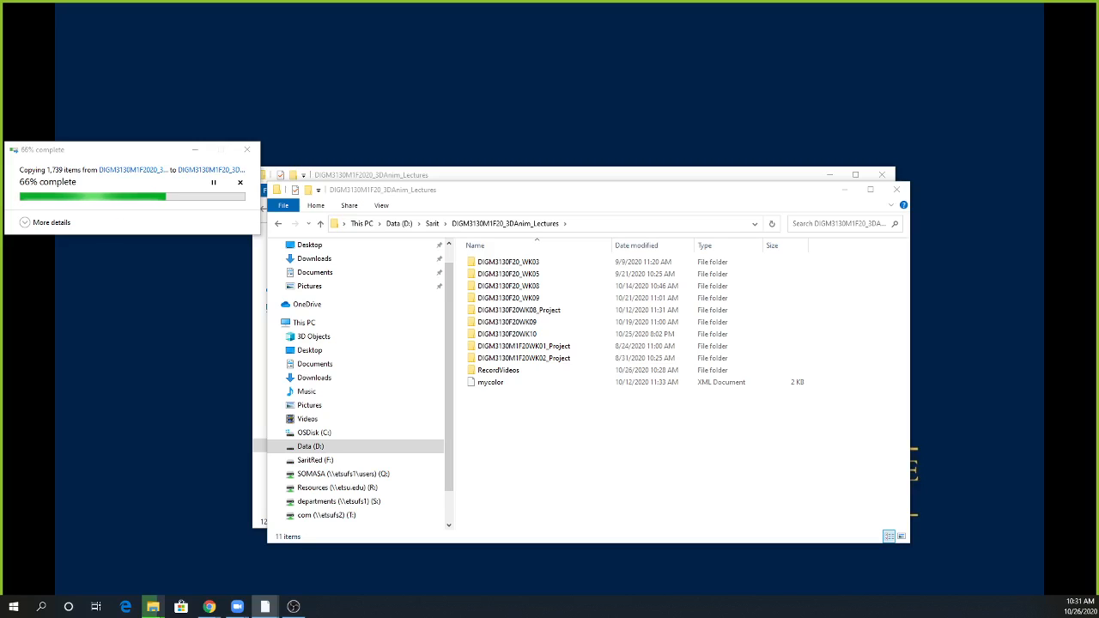
drag(1098, 79, 55, 50)
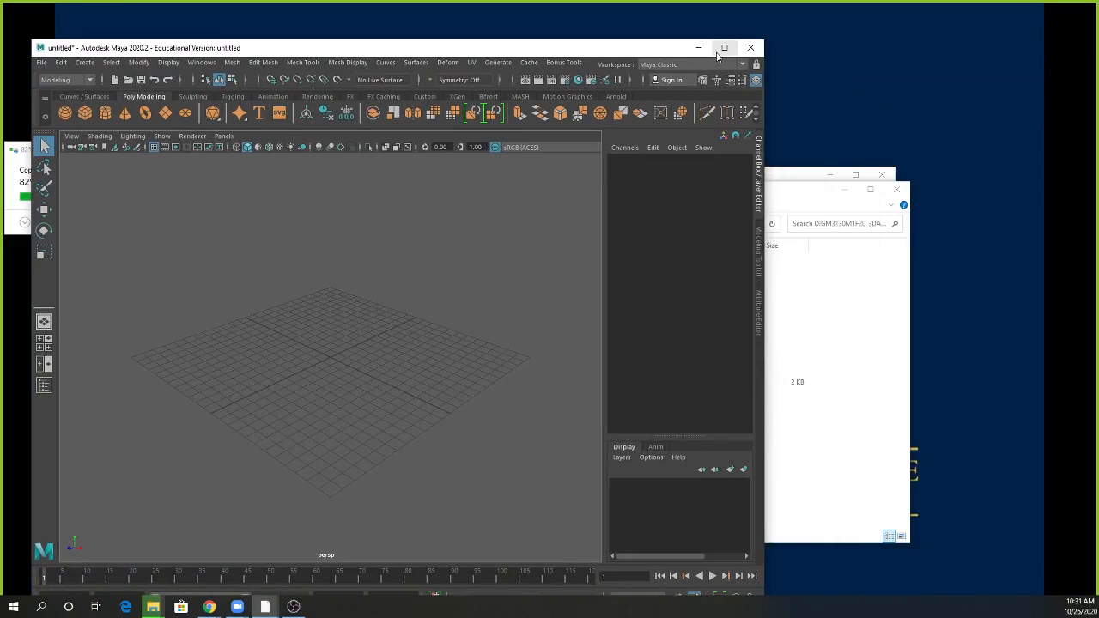
click(723, 48)
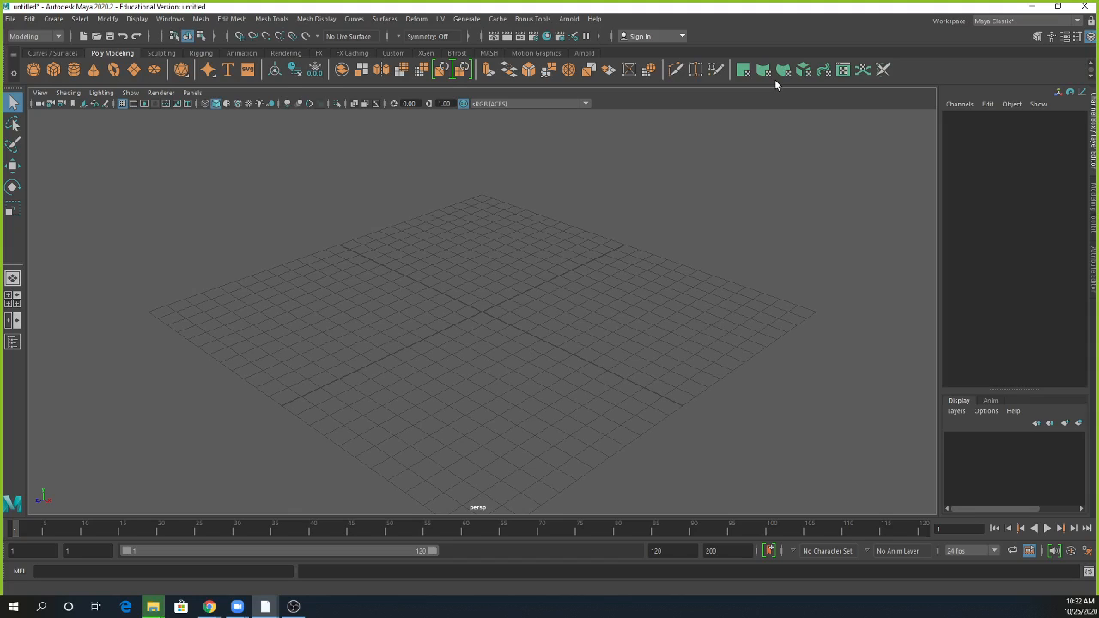
Step: Switch to File Explorer and delete the empty Shot1_ folder from DIGM3130F20TheGame_Project inside the copied DIGM3130F20WK10 folder
key(alt+Tab)
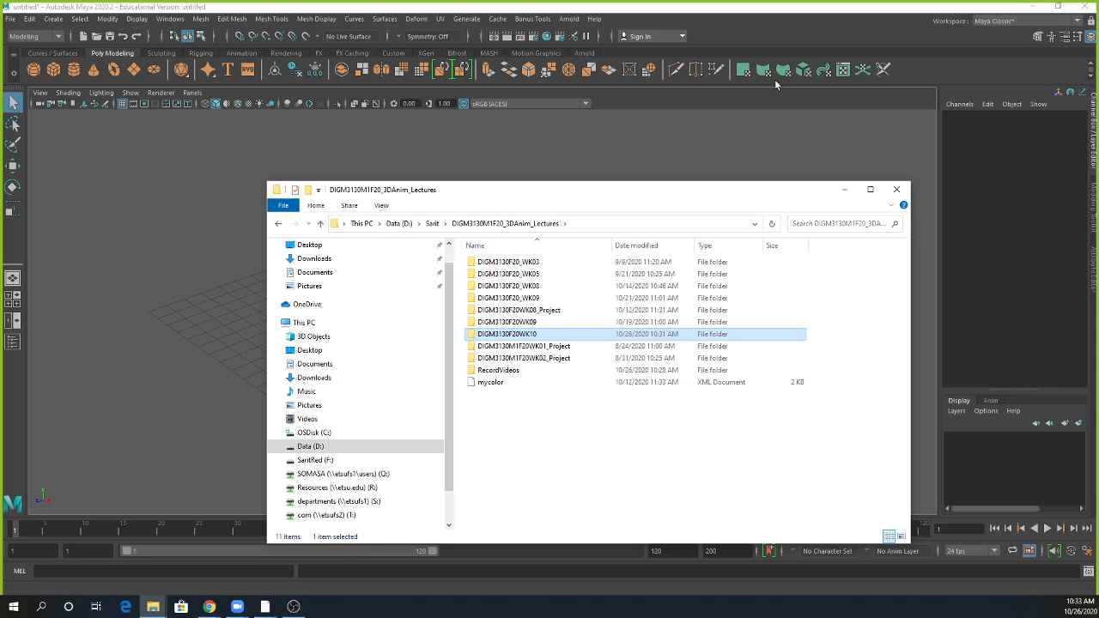
double_click(533, 337)
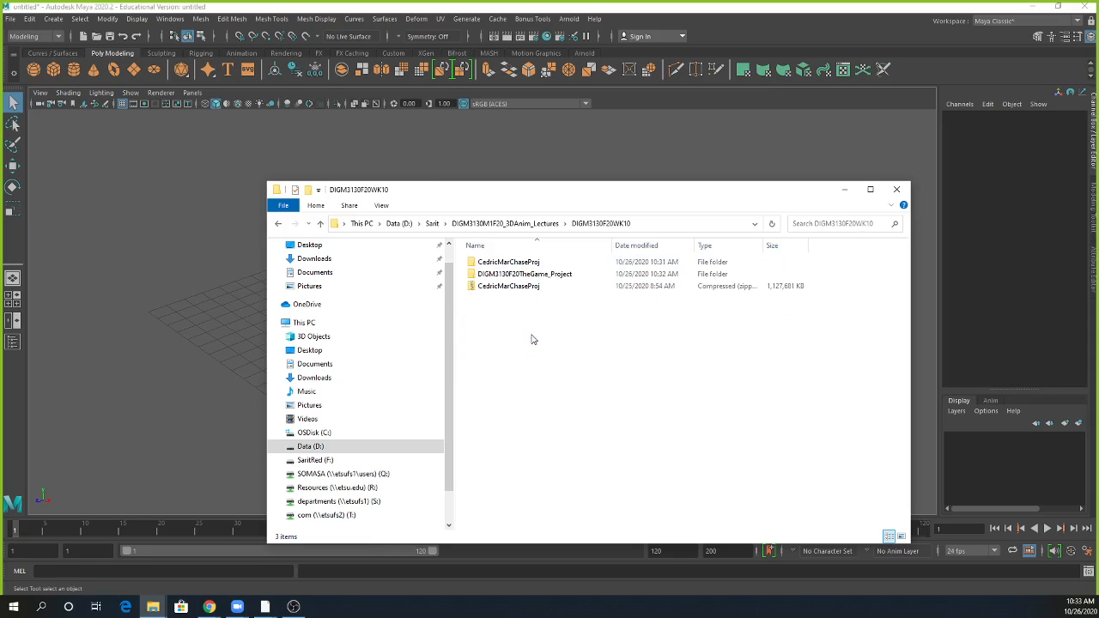
double_click(519, 275)
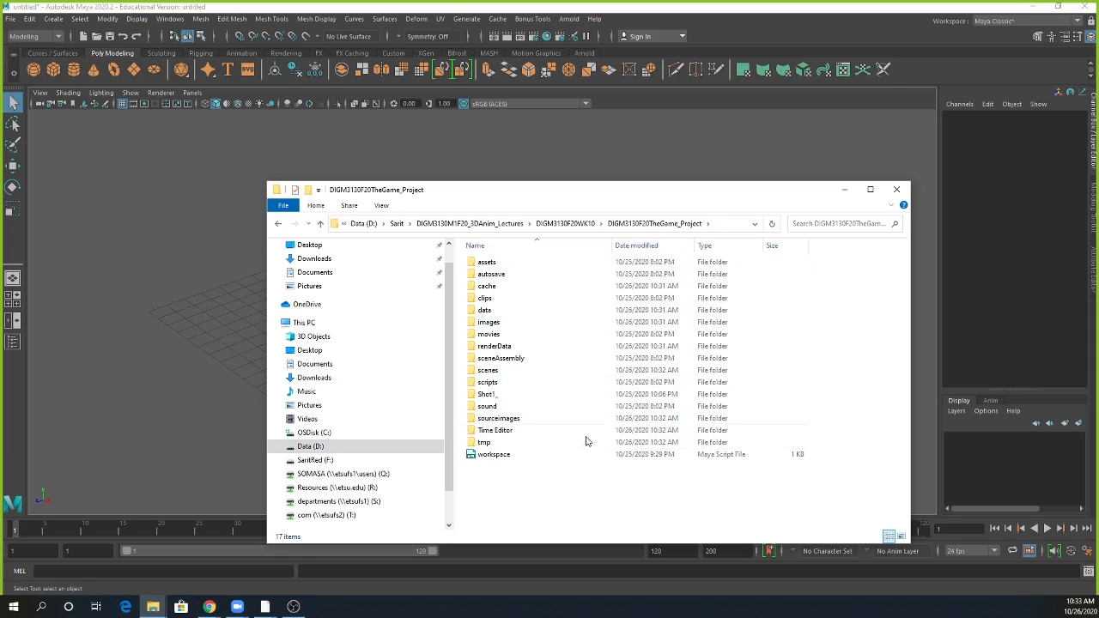
double_click(496, 395)
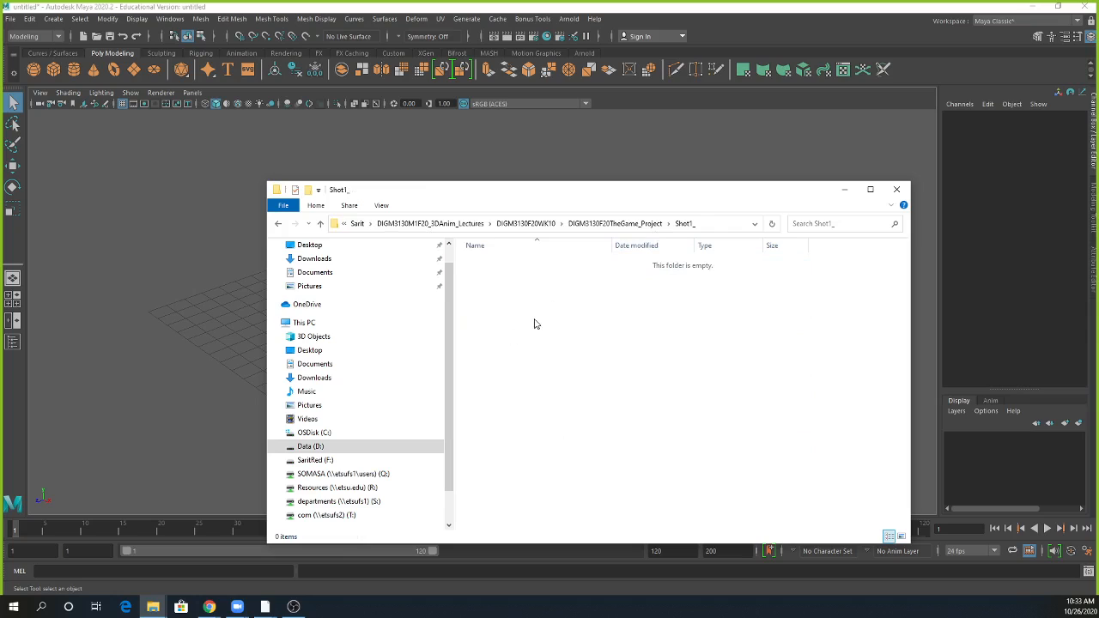
click(603, 225)
key(Delete)
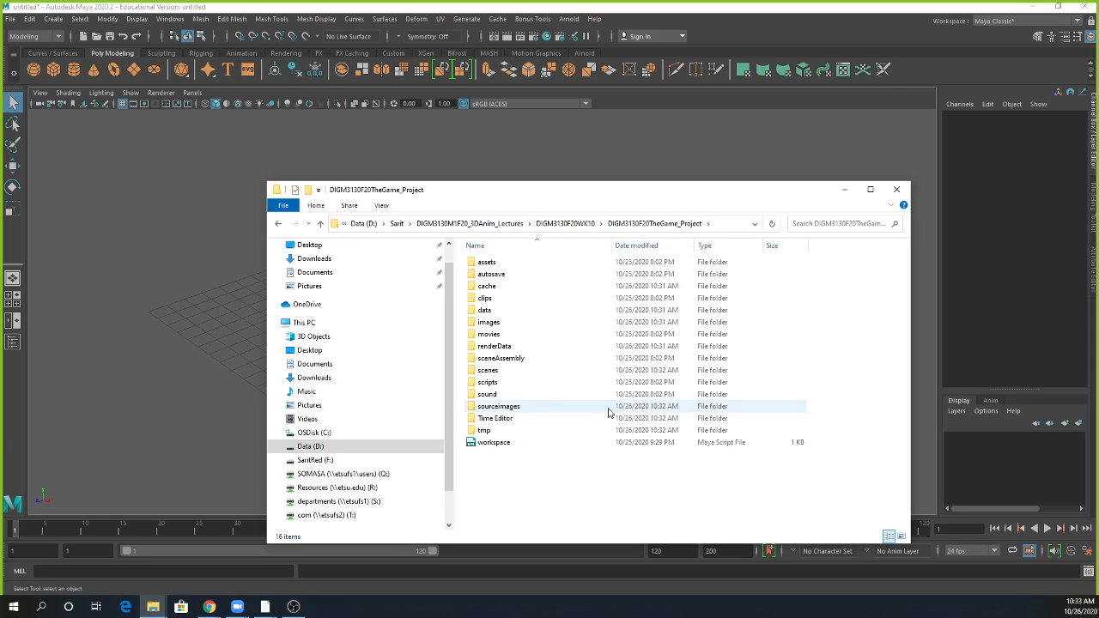
Step: Review the asset, character, rig and scene files in the project's scenes folder and return to the project root
double_click(513, 371)
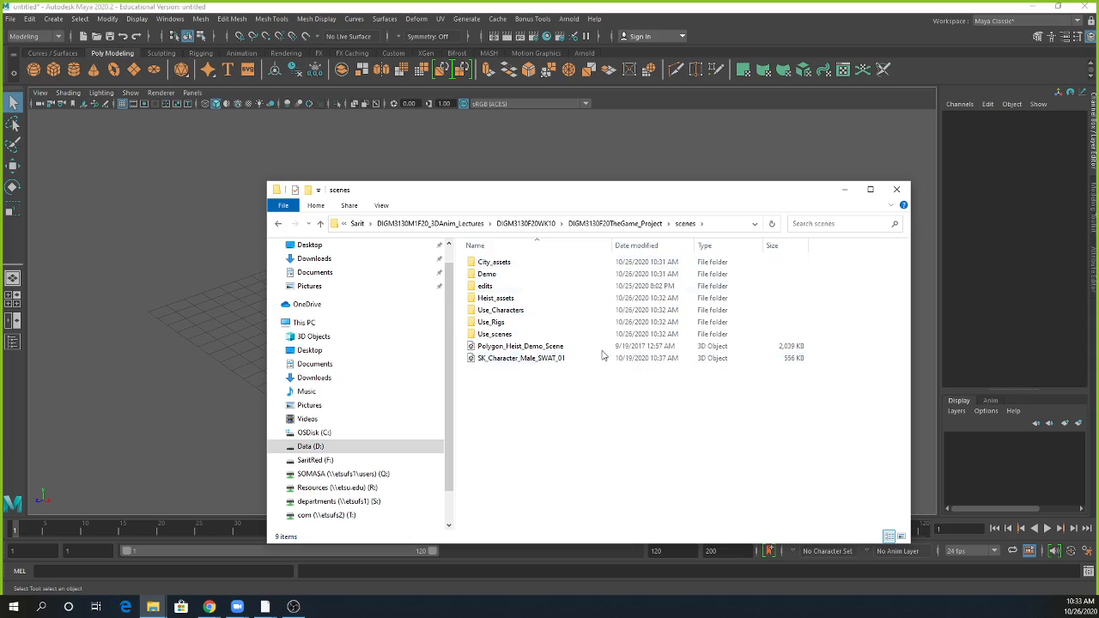
drag(609, 383, 475, 257)
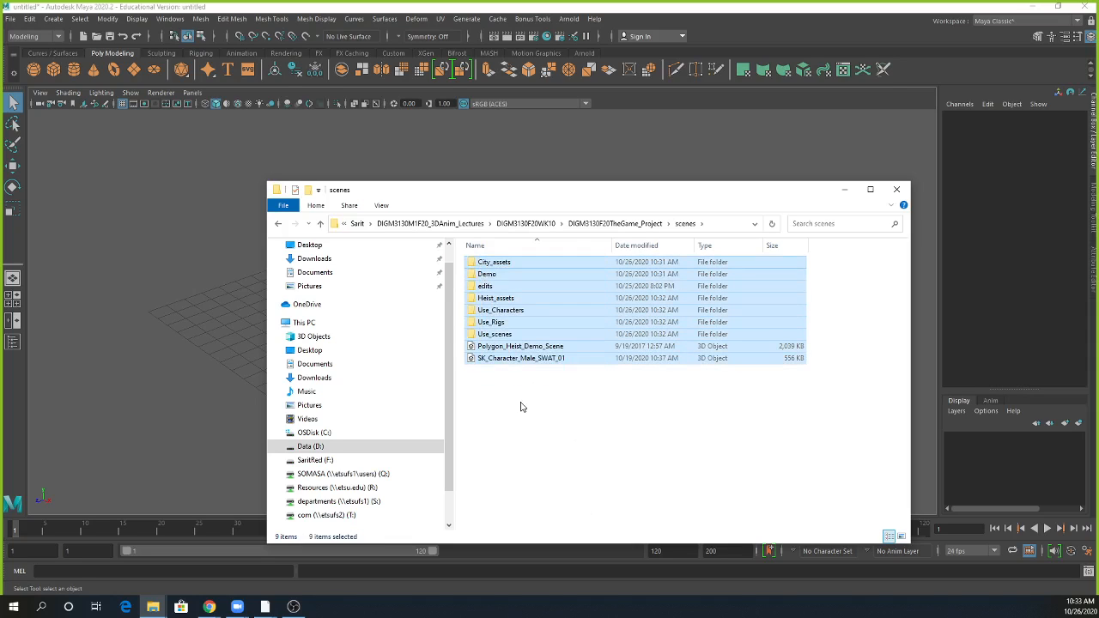
click(520, 408)
drag(620, 433, 515, 285)
click(614, 223)
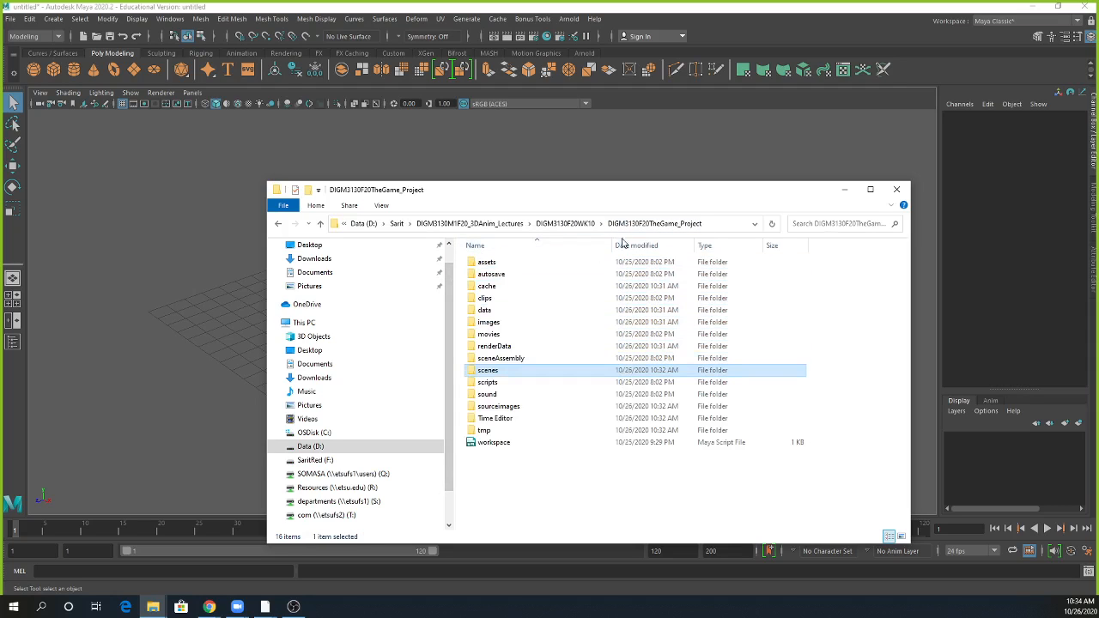
Step: Review the City_Textures, Heist_textures and SkinMaps folders in sourceimages and switch back to Maya
double_click(505, 406)
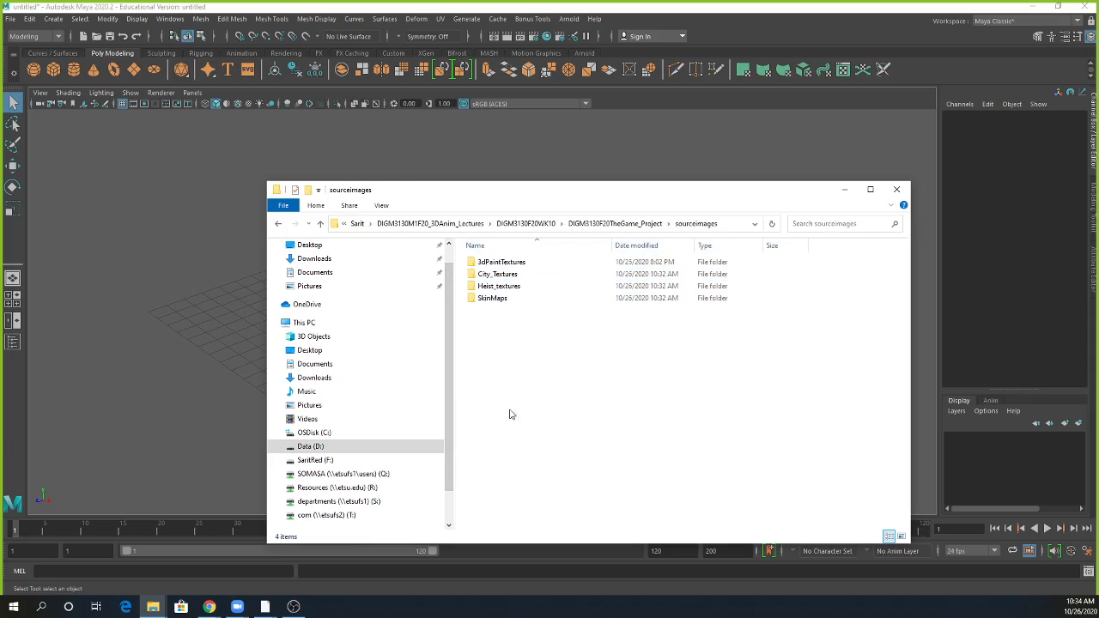
drag(604, 363, 480, 269)
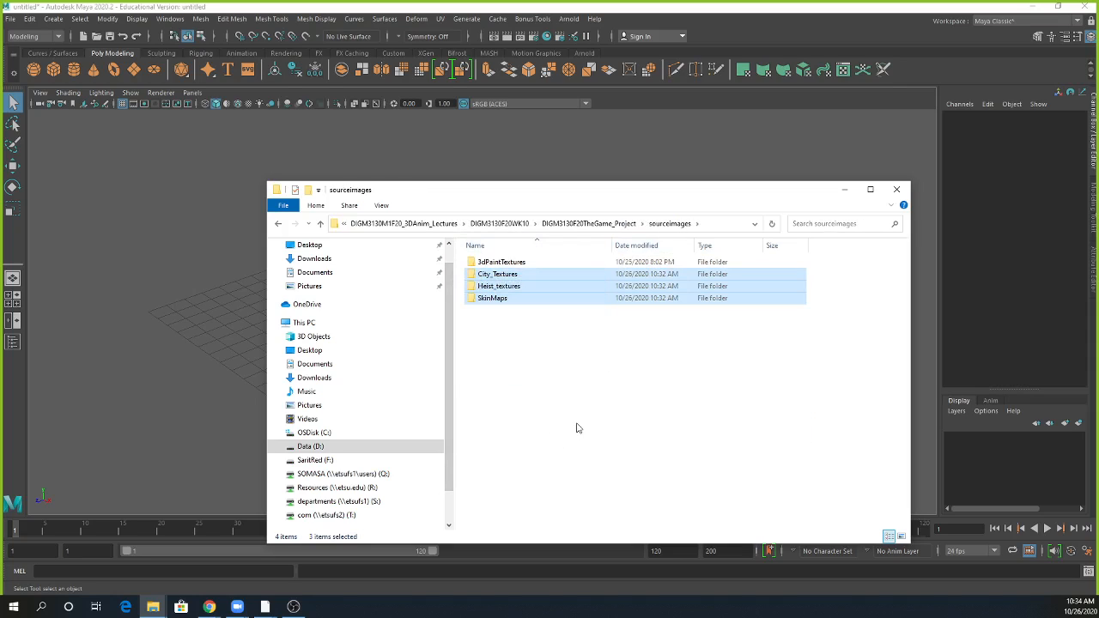
click(536, 308)
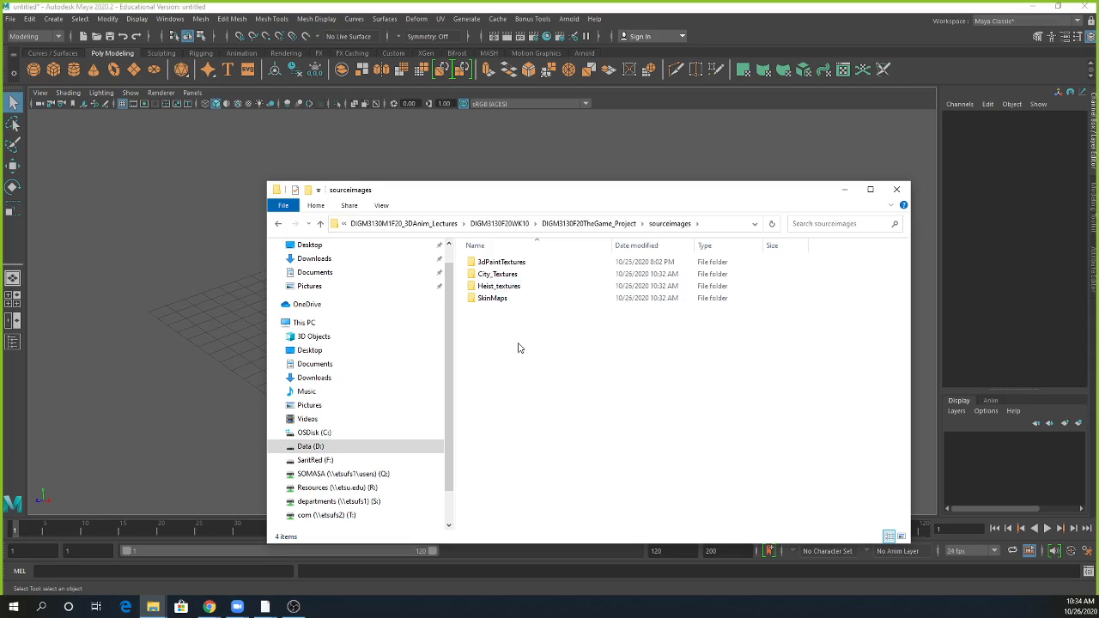
click(151, 145)
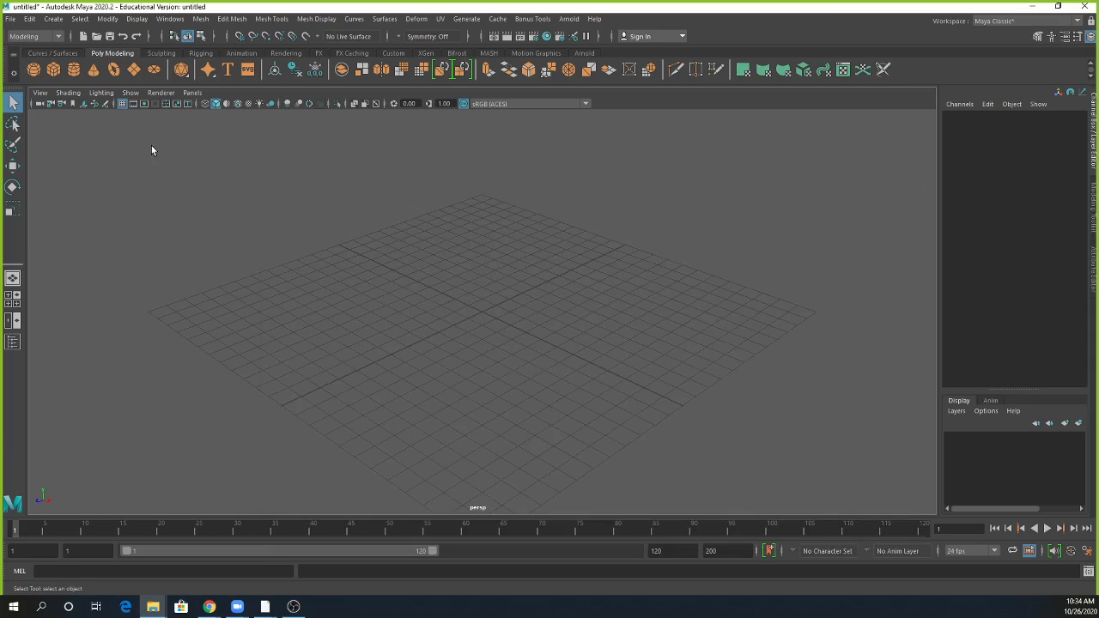
Step: Set the Maya project to the DIGM3130F20TheGame_Project folder inside DIGM3130F20WK10 on the D: drive
click(9, 19)
click(39, 356)
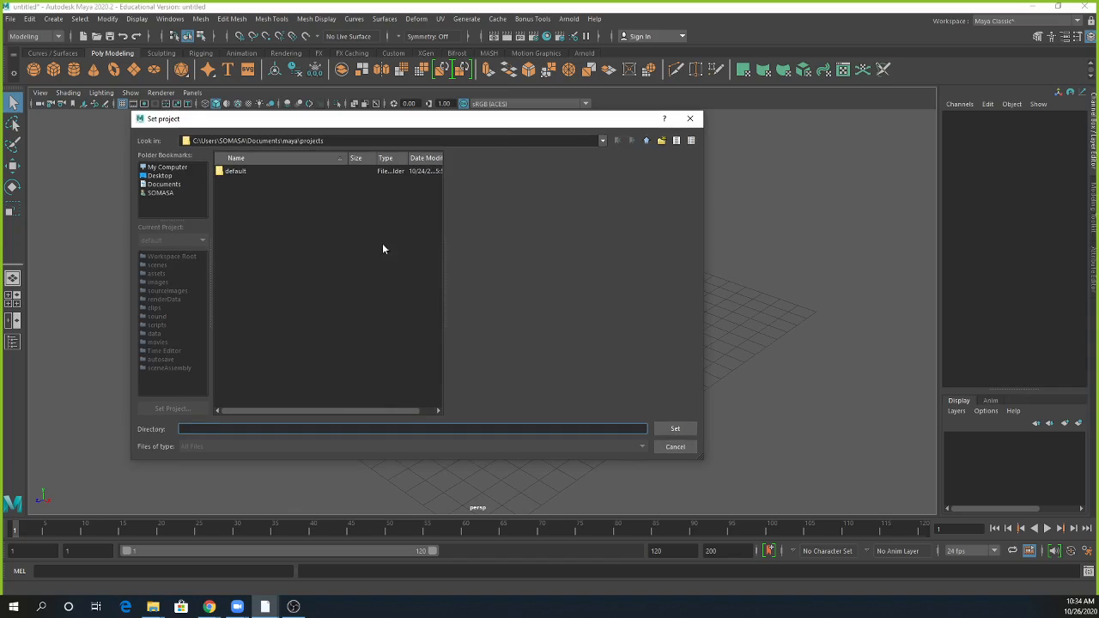
click(168, 167)
click(241, 173)
double_click(242, 174)
double_click(232, 212)
double_click(274, 171)
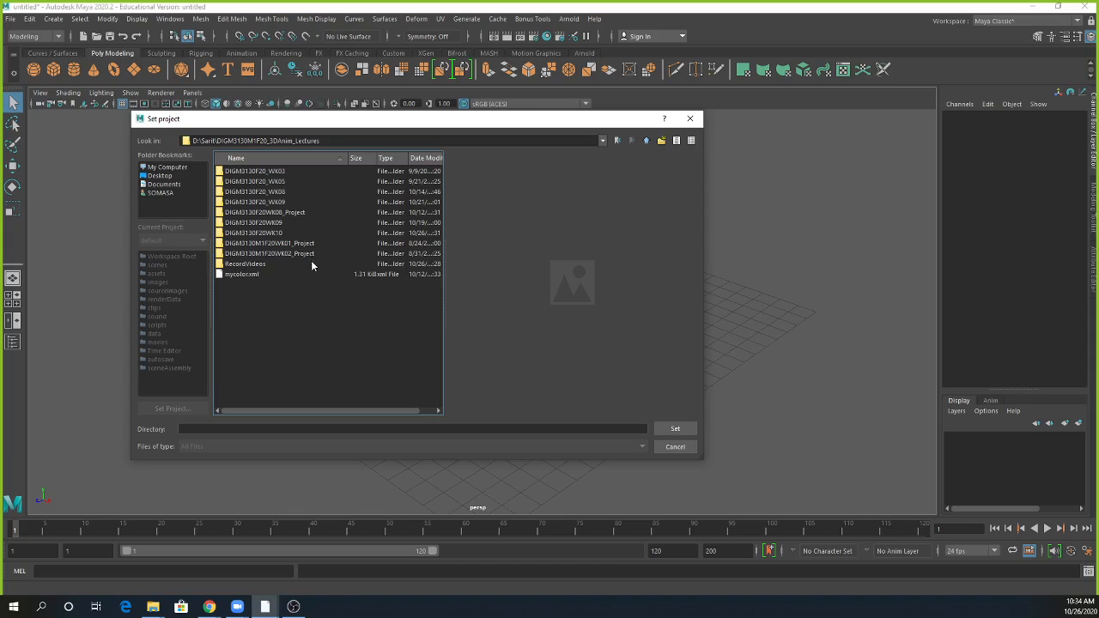
double_click(279, 234)
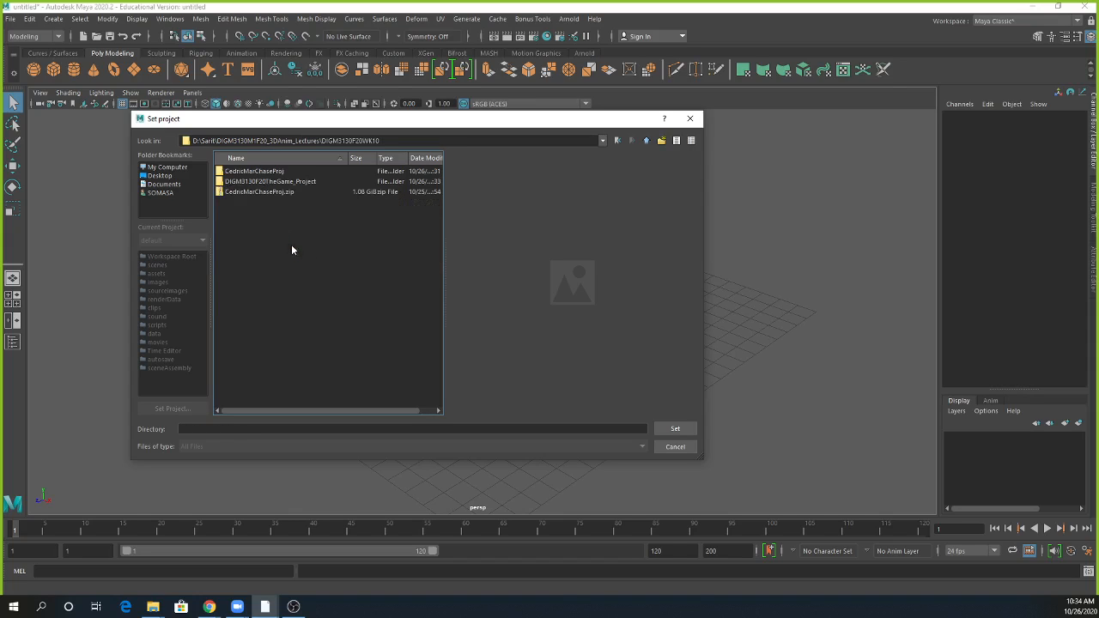
double_click(273, 181)
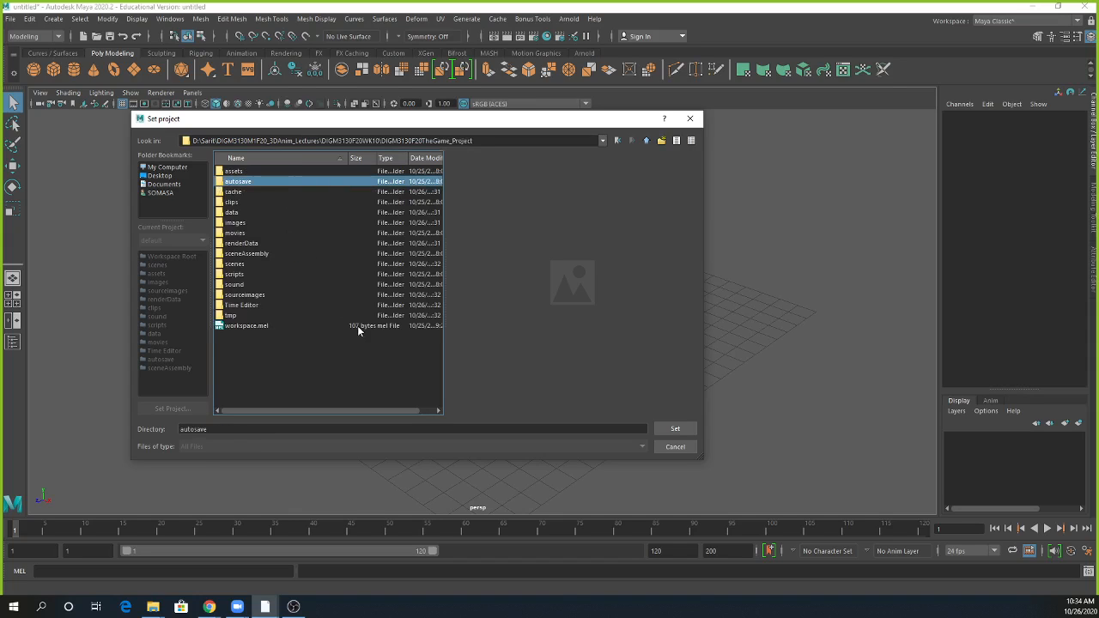
click(646, 139)
click(288, 183)
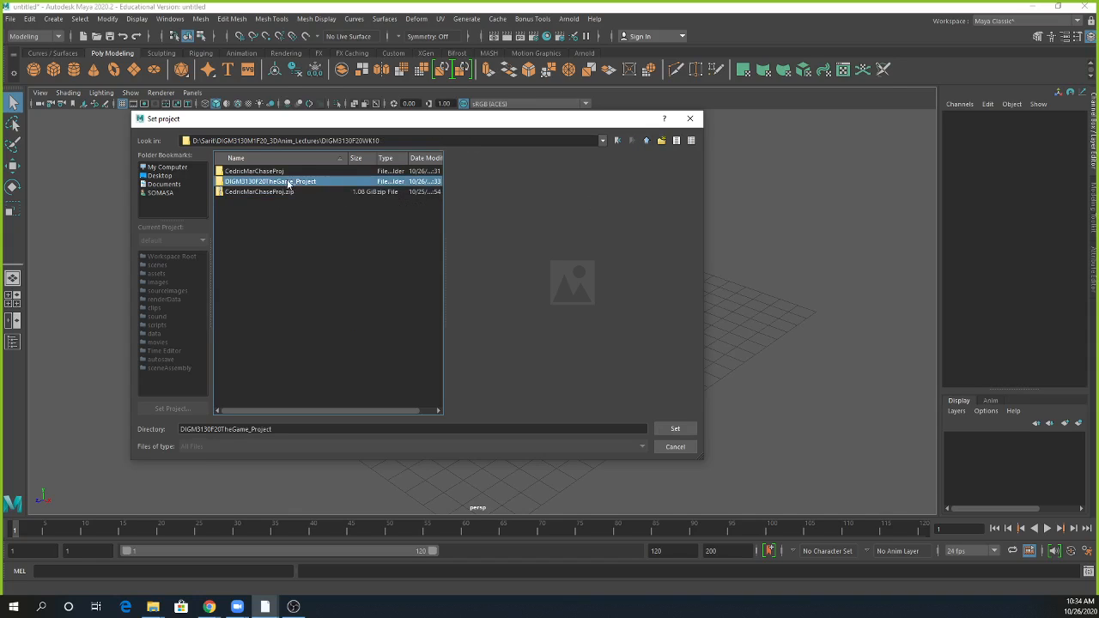
click(676, 429)
click(13, 19)
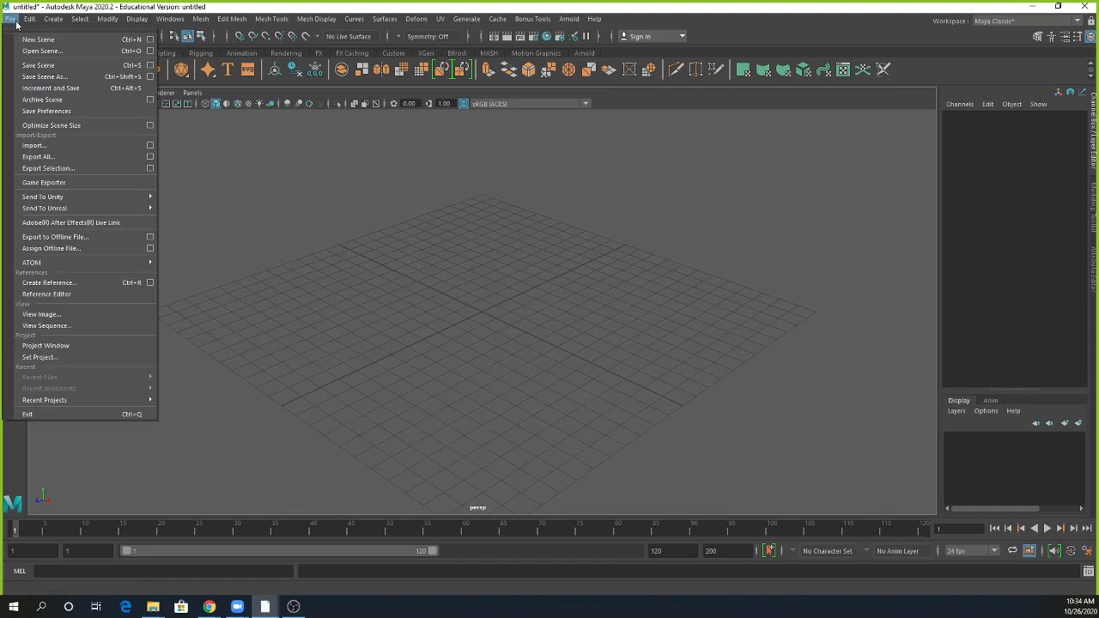
click(19, 52)
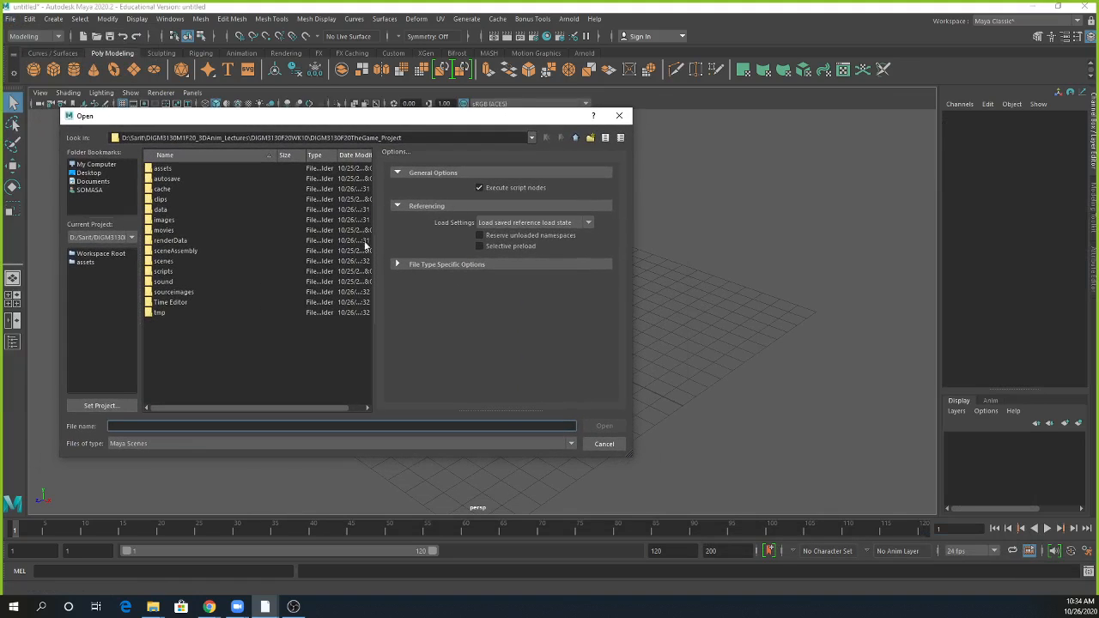
click(604, 443)
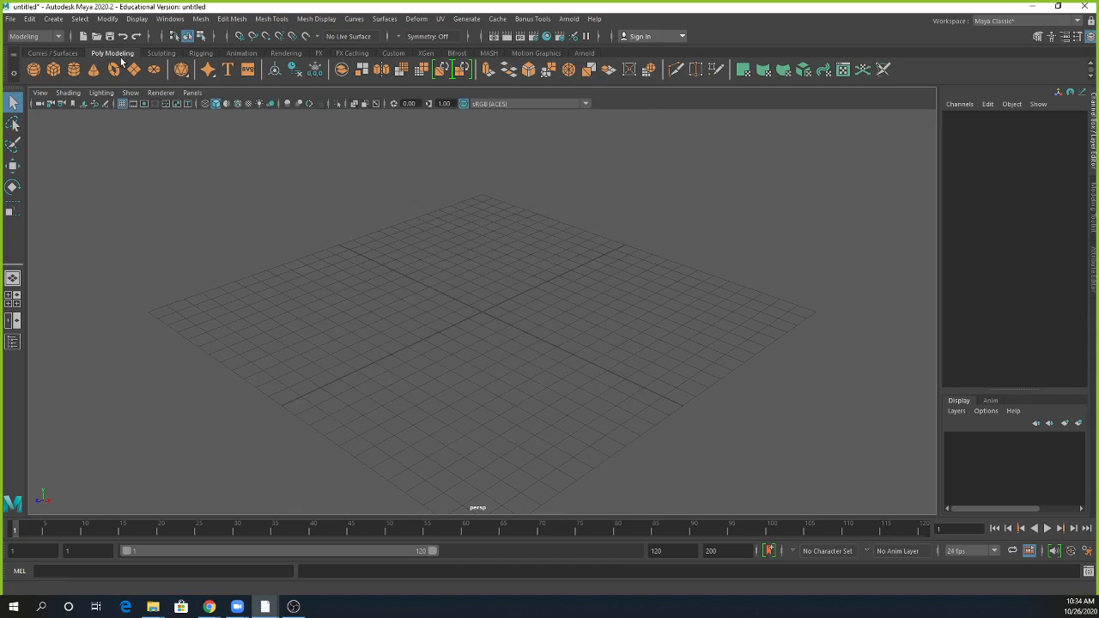
Step: Open ApartmentA.mb from scenes\Use_scenes\Buildings without saving the untitled scene, and dismiss the color management warning
click(10, 19)
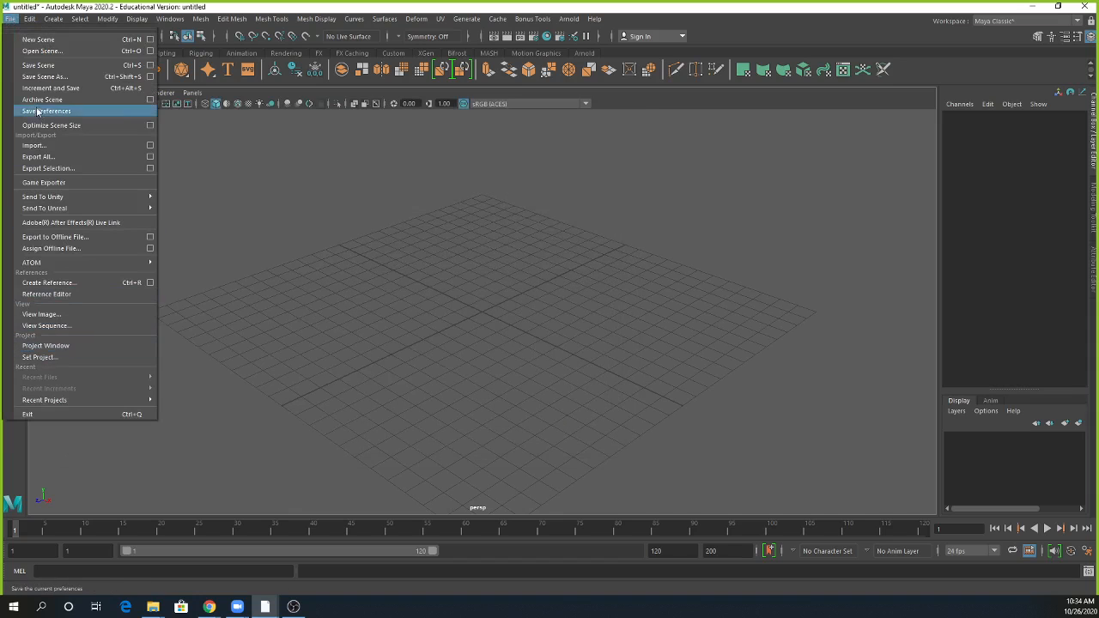
click(44, 52)
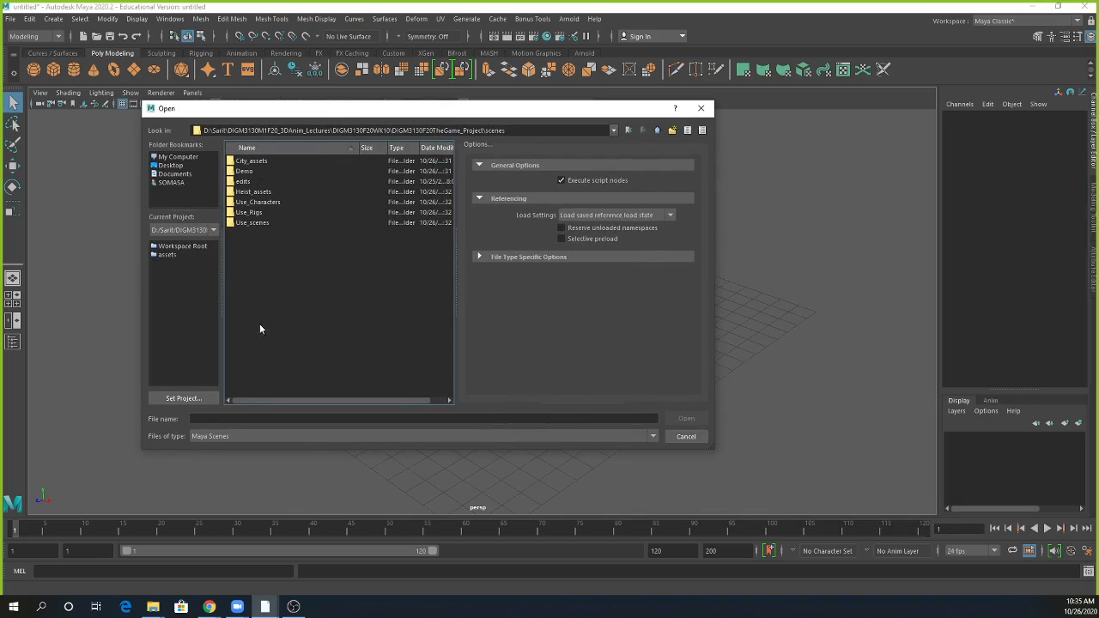
double_click(252, 223)
double_click(249, 171)
click(259, 172)
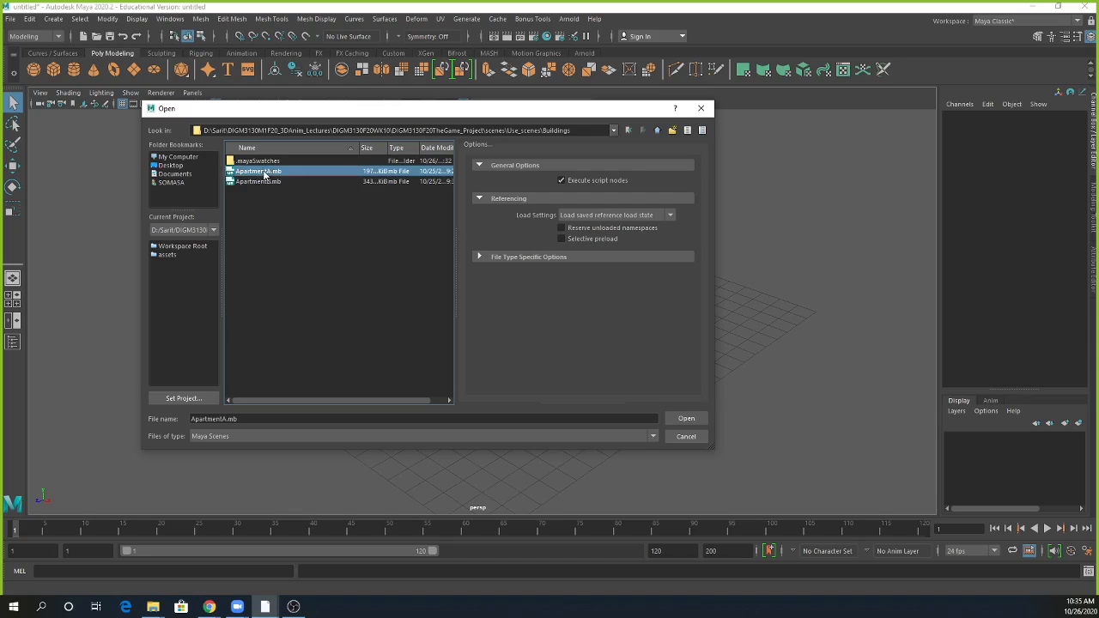
click(686, 418)
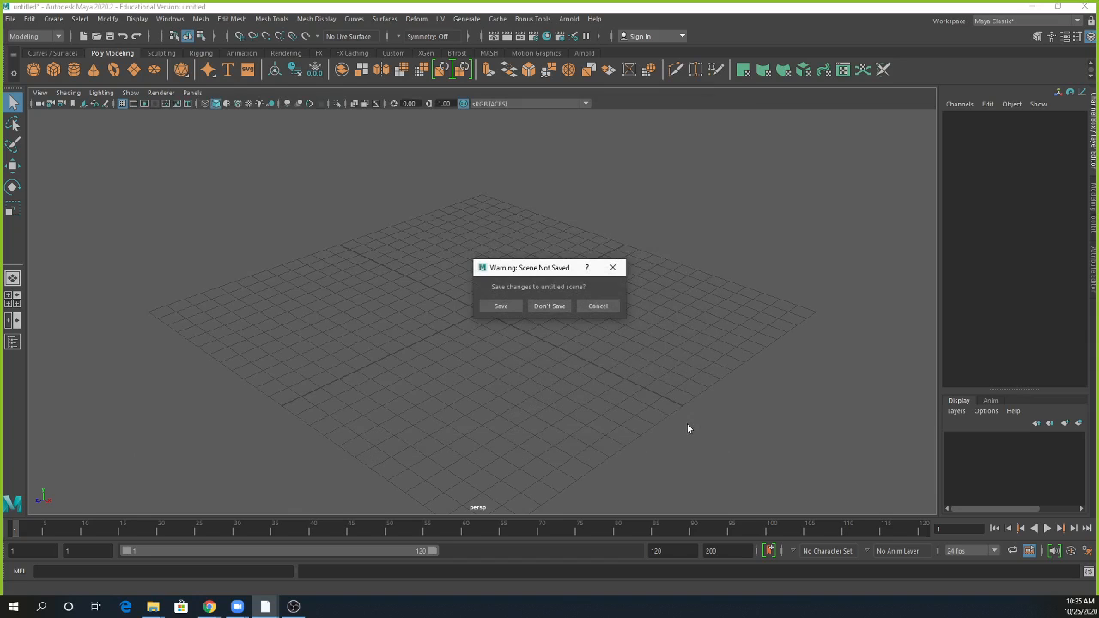
click(546, 307)
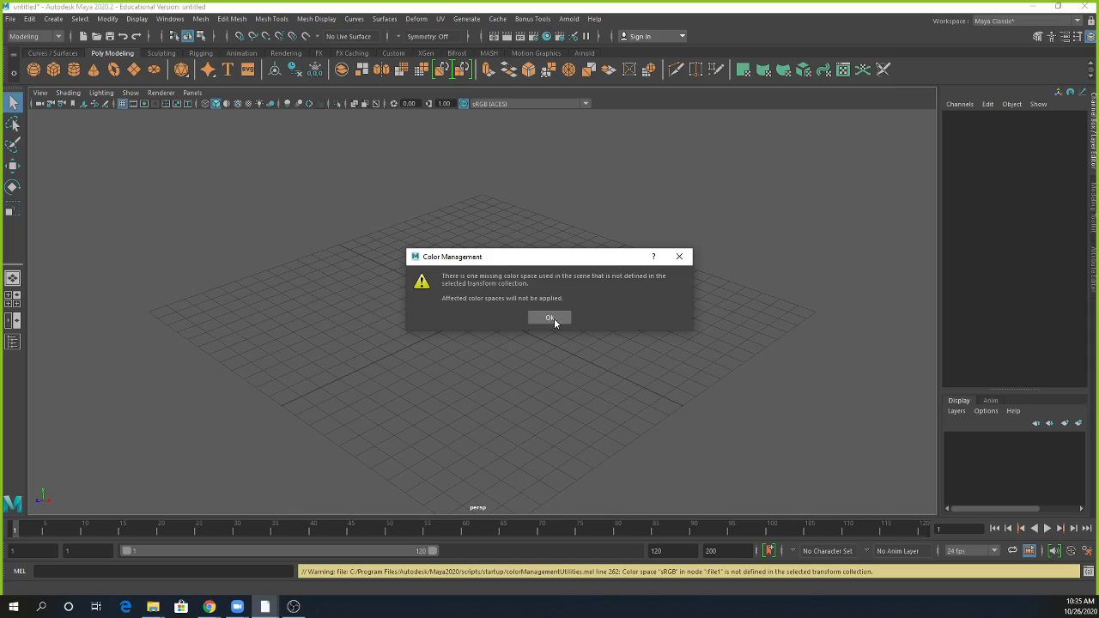
click(550, 318)
Step: Select the apartment building's top floor mesh and open the file texture node connected to its blinn1 material's color
alt+right_drag(673, 377, 544, 346)
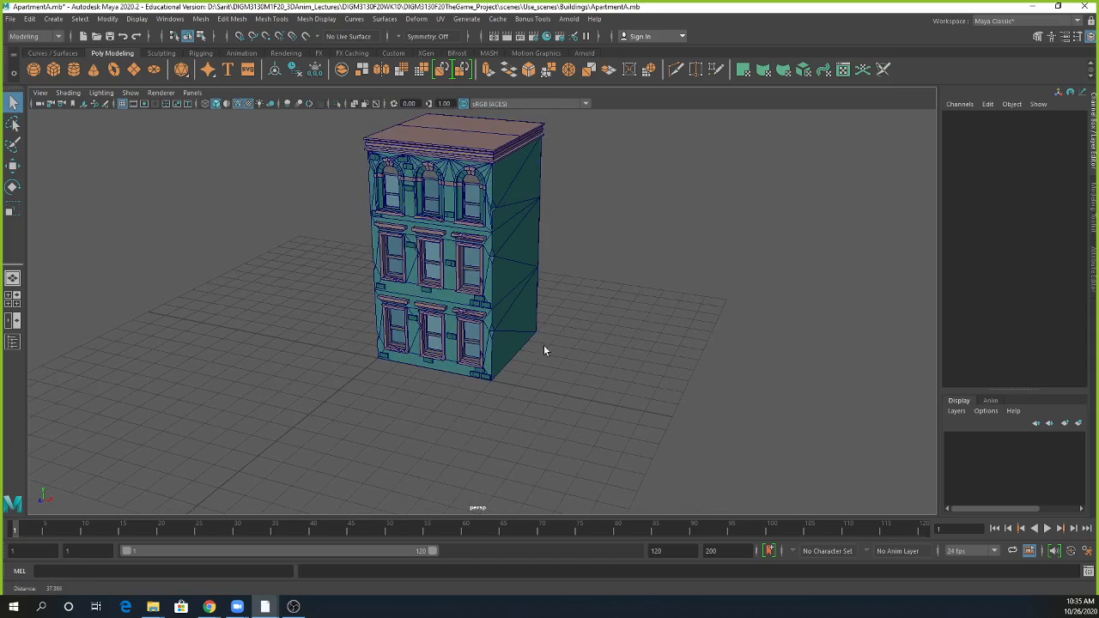
alt+middle_drag(604, 318, 601, 363)
alt+drag(601, 363, 567, 380)
alt+right_drag(566, 379, 626, 374)
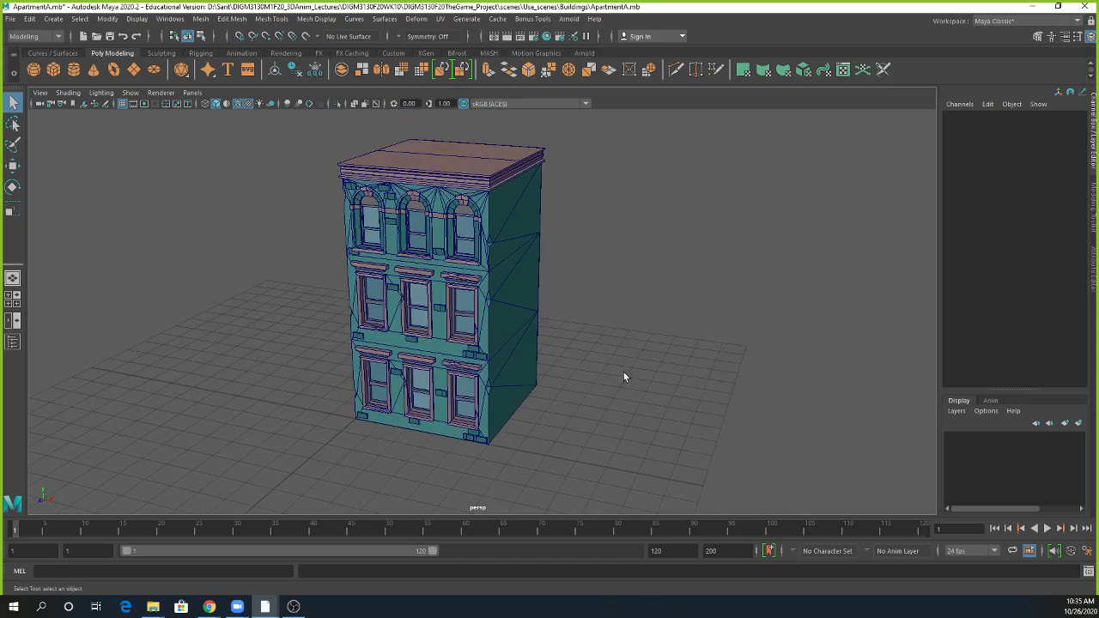
click(525, 379)
click(515, 312)
click(512, 237)
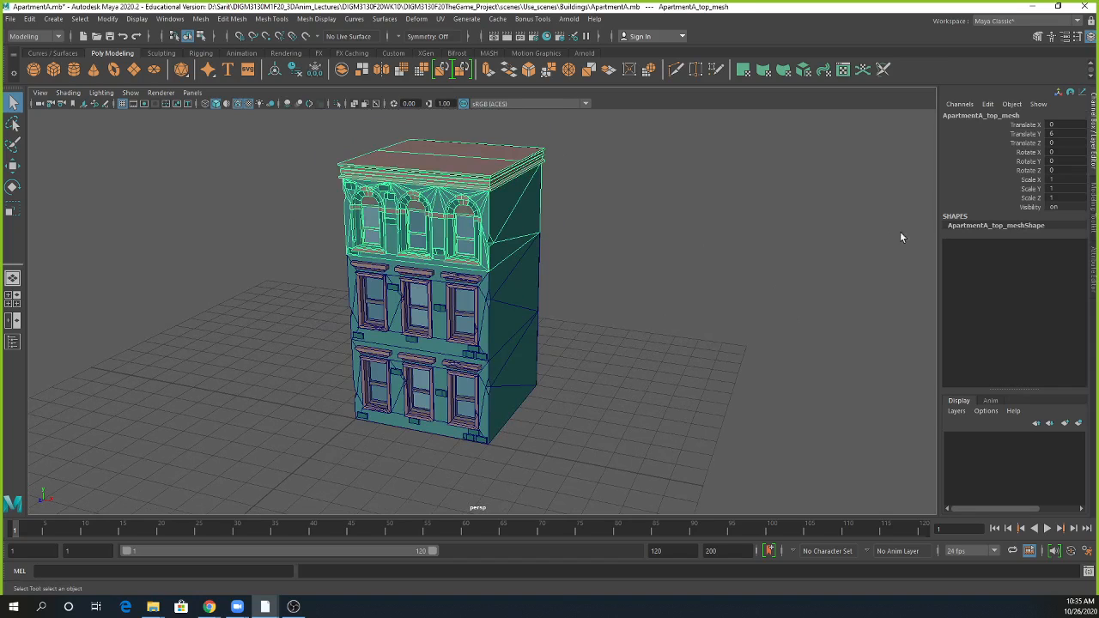
click(1064, 36)
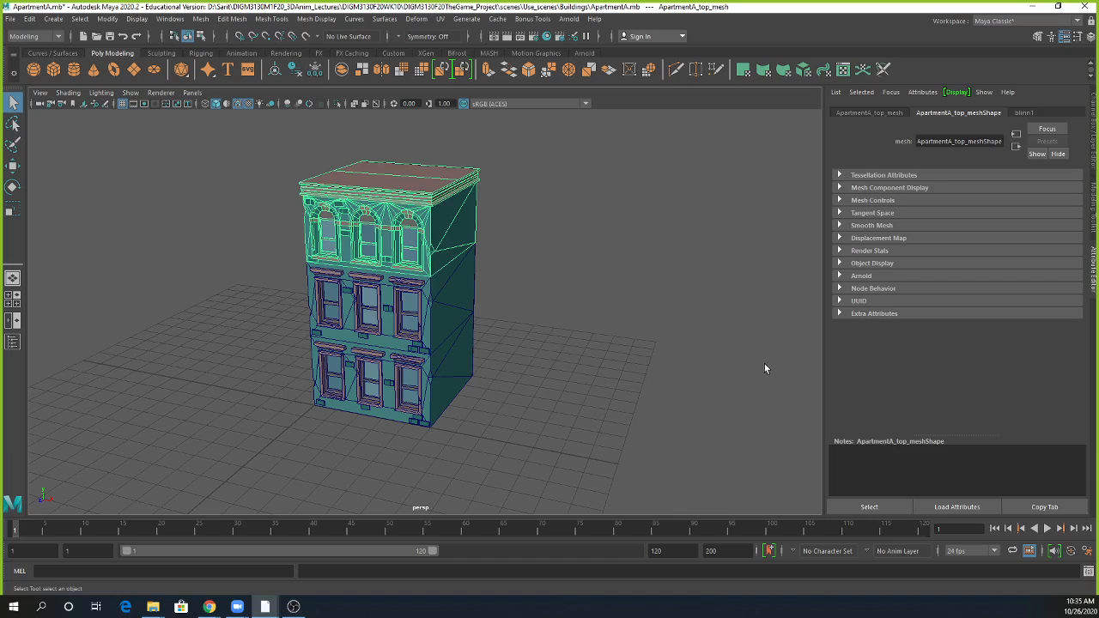
click(1023, 113)
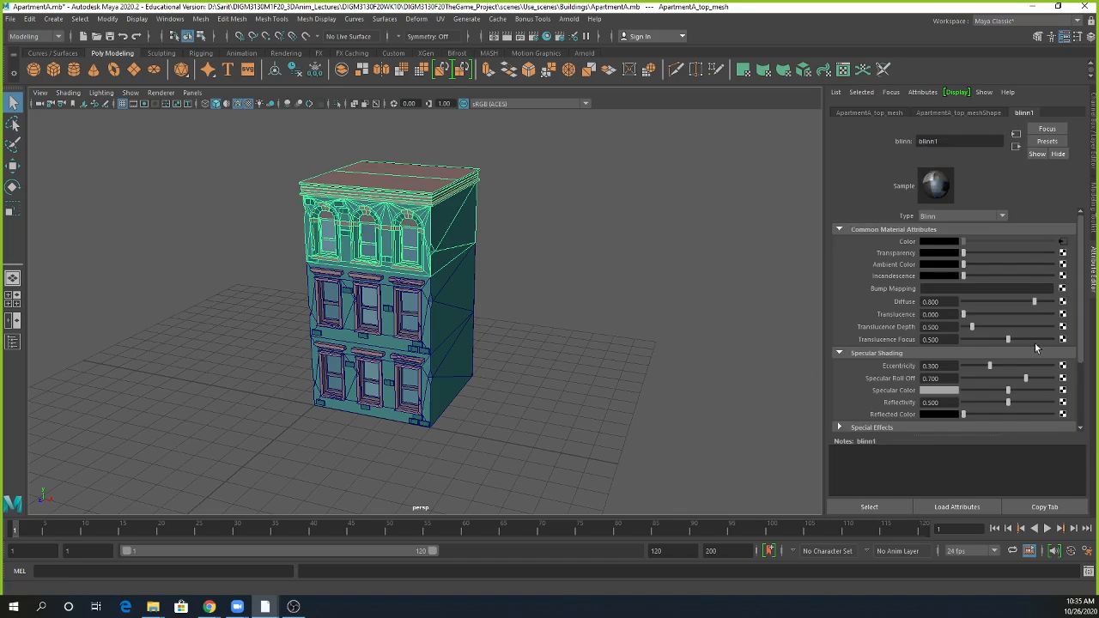
click(1064, 244)
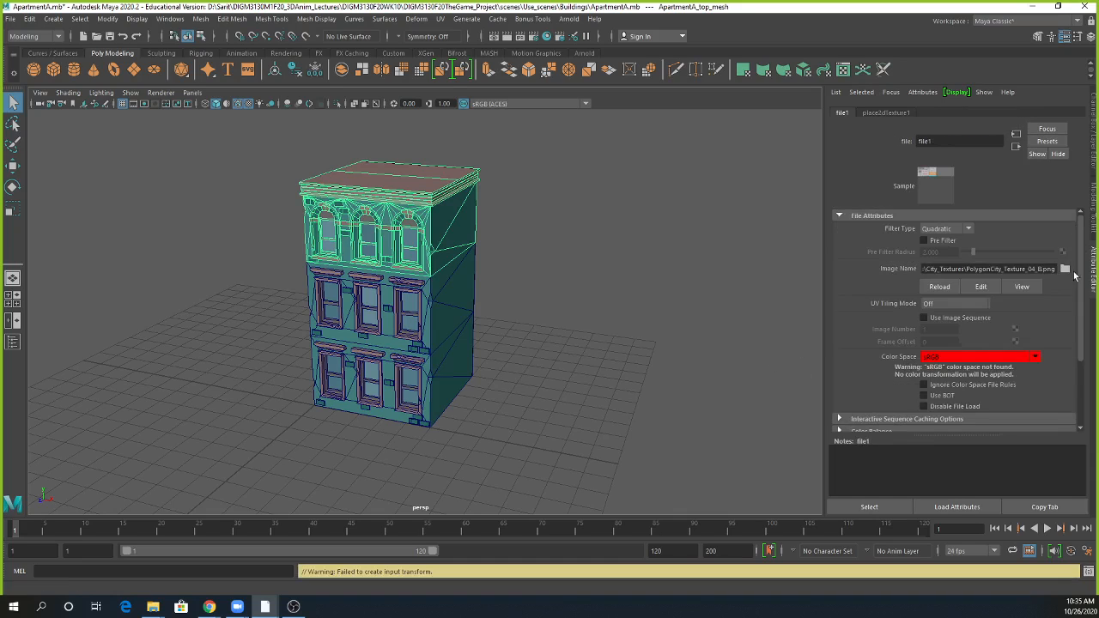
Step: Set the file texture's color space to Utility - Linear - sRGB and enable Ignore Color Space File Rules
click(1001, 357)
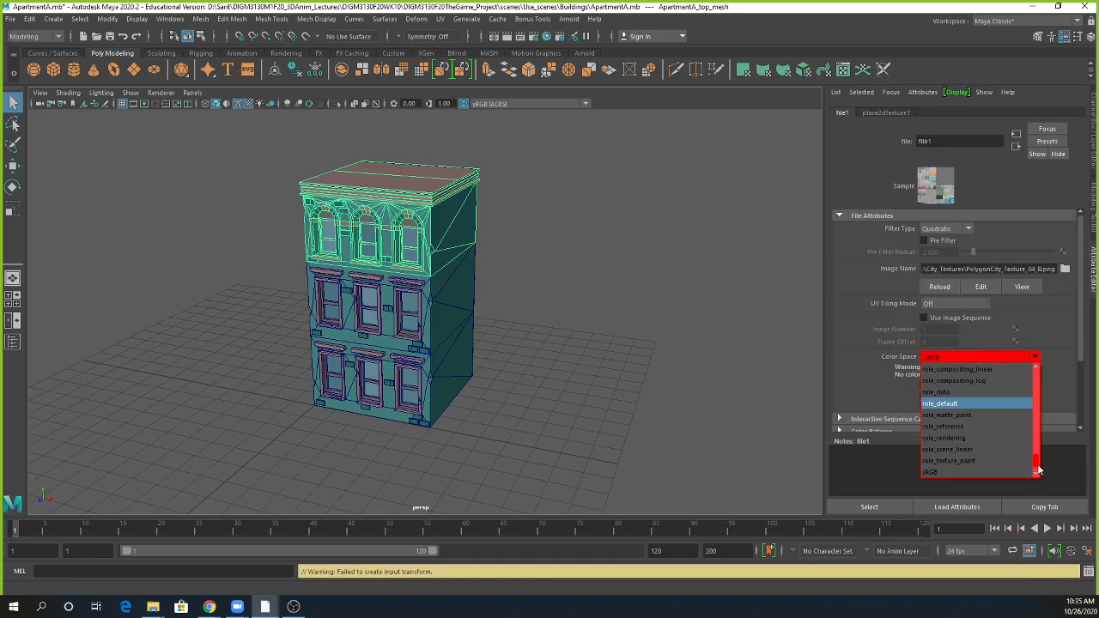
scroll(1038, 463, down, 3)
scroll(1037, 454, down, 3)
scroll(1038, 447, up, 5)
scroll(1039, 434, up, 5)
scroll(1038, 424, up, 8)
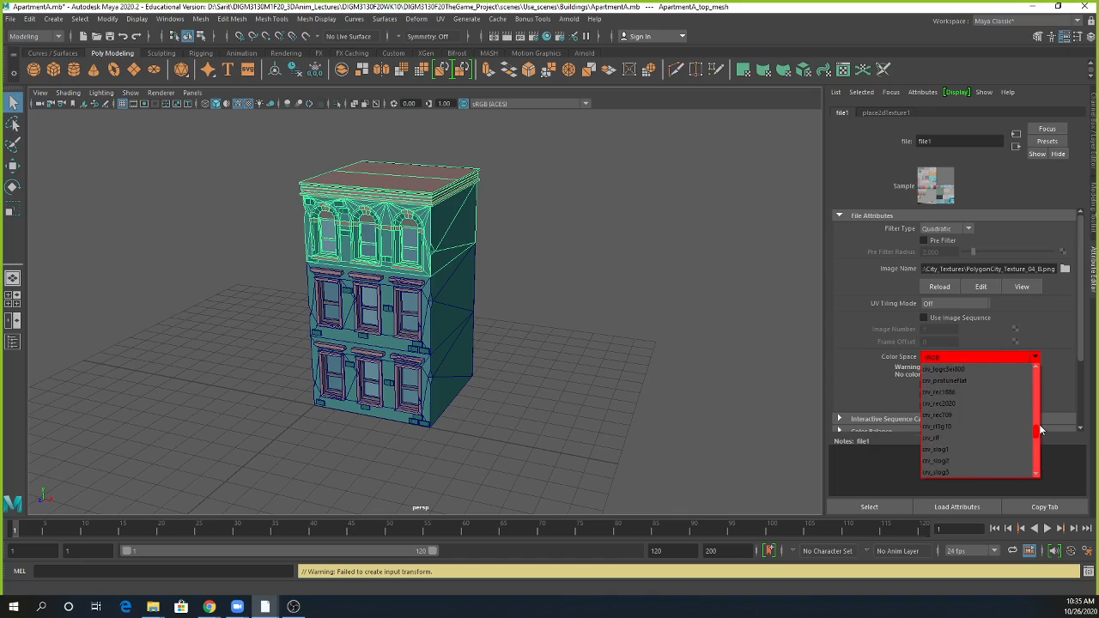
scroll(1043, 416, up, 5)
scroll(1043, 410, down, 6)
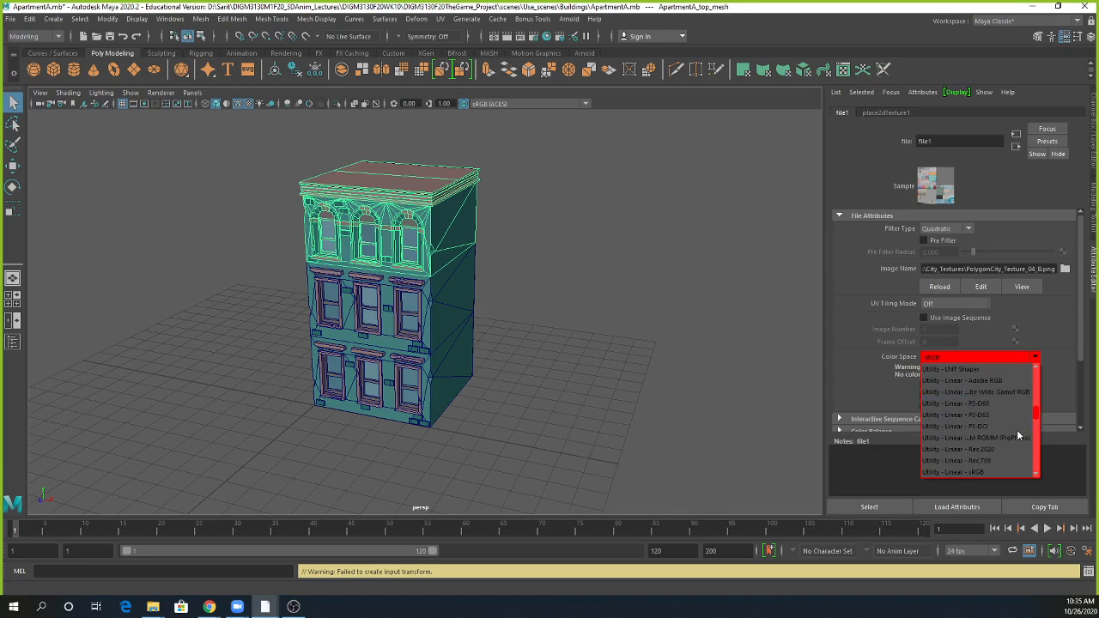
click(996, 473)
click(923, 369)
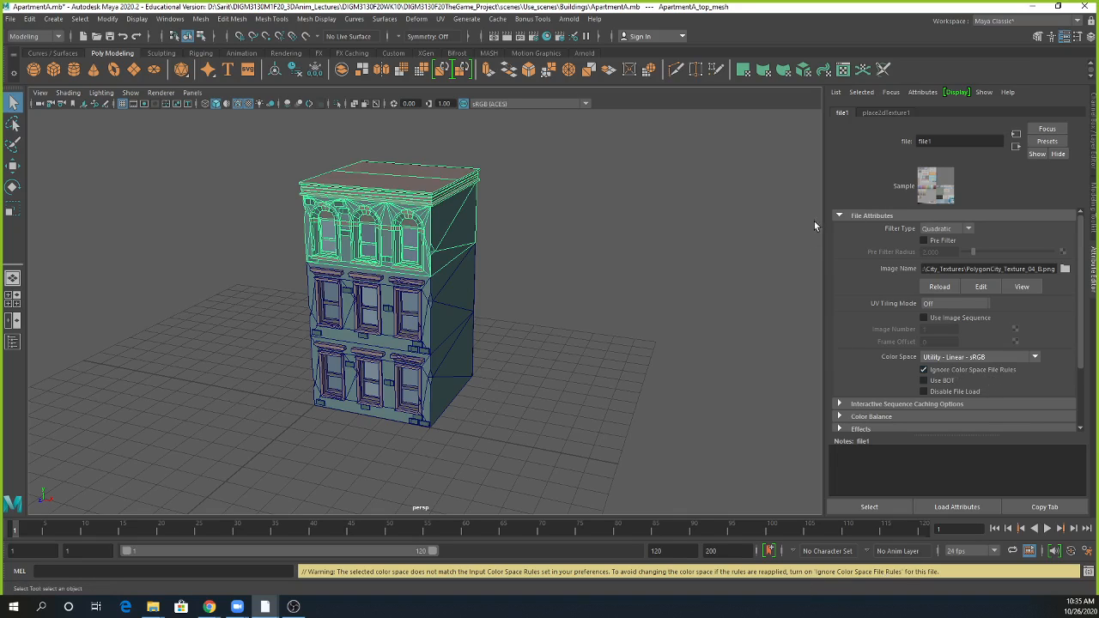
Step: Compare the texture's Image Name path with the project's sourceimages and City_Textures folders in File Explorer
drag(939, 268, 852, 258)
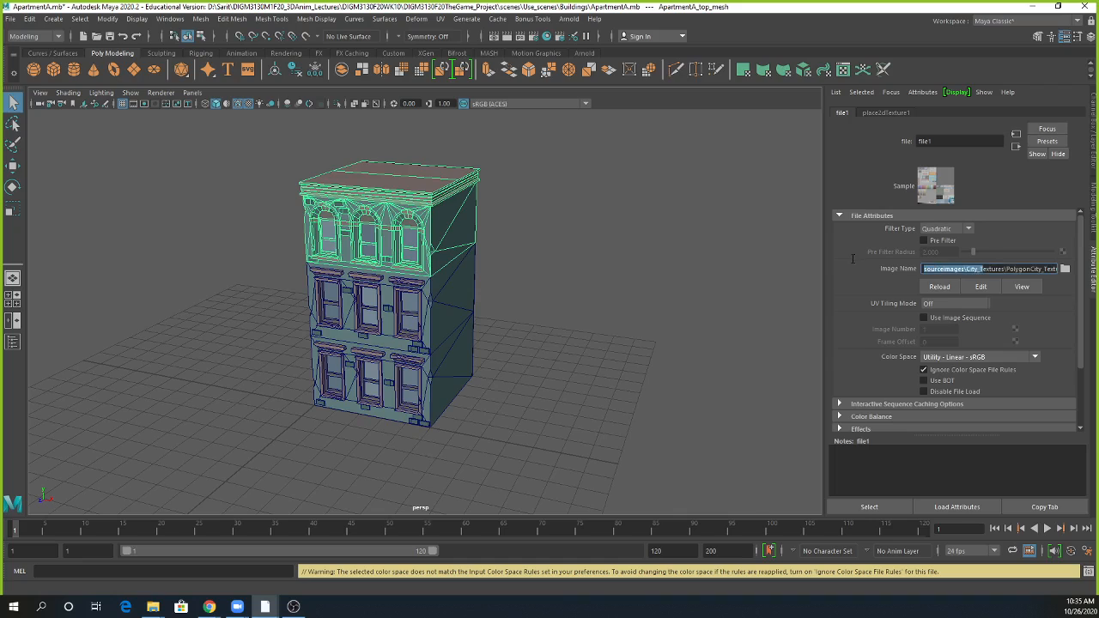
click(986, 269)
drag(924, 270, 968, 270)
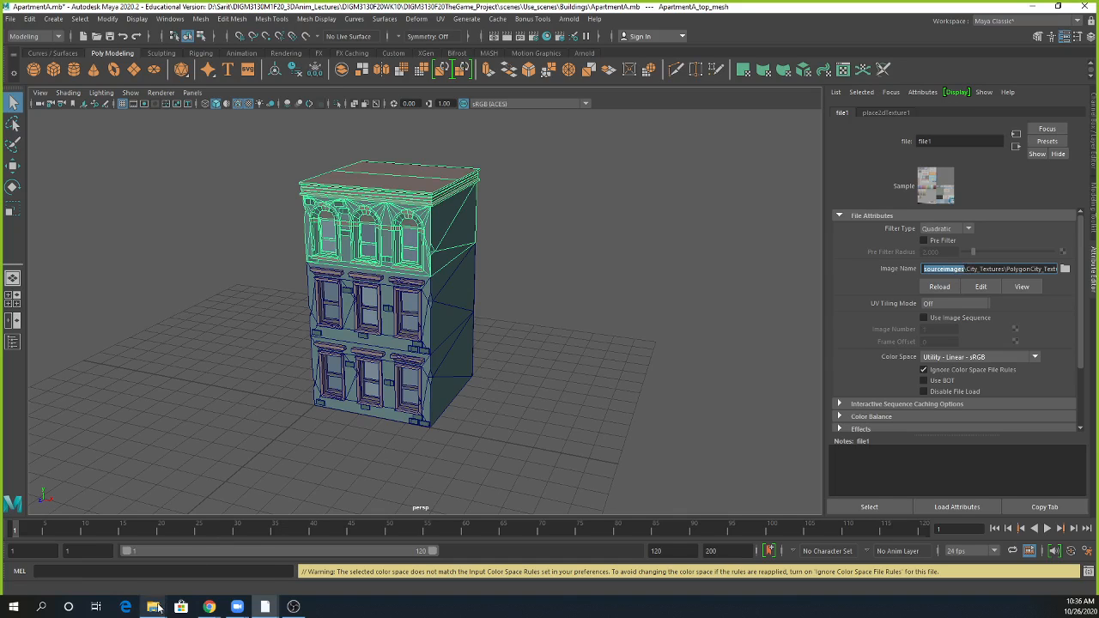
mouse_move(163, 607)
click(219, 560)
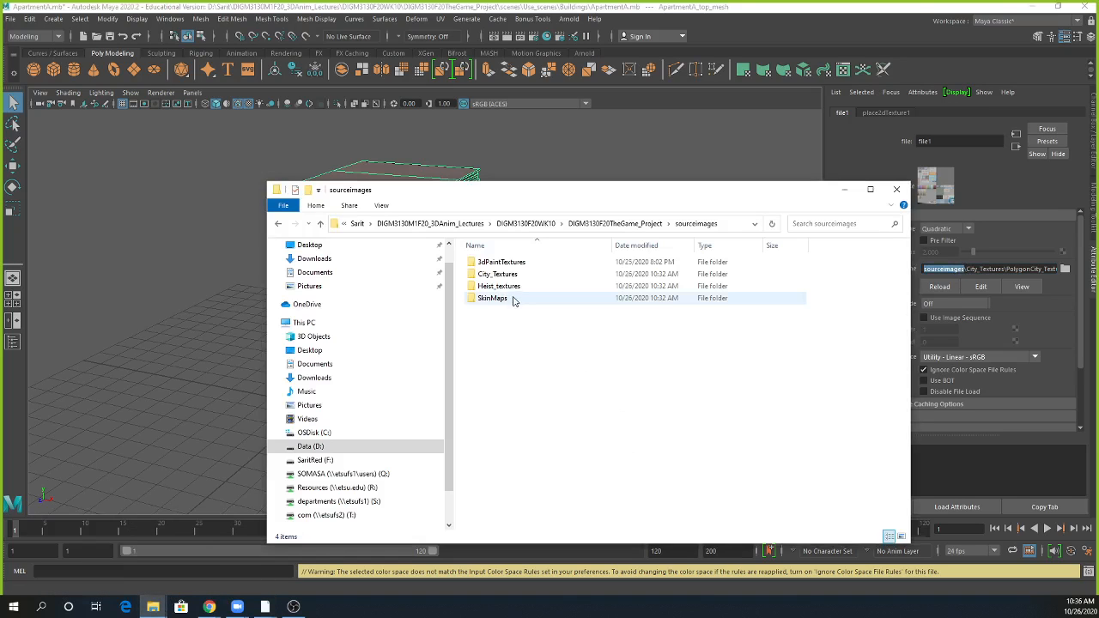
click(614, 224)
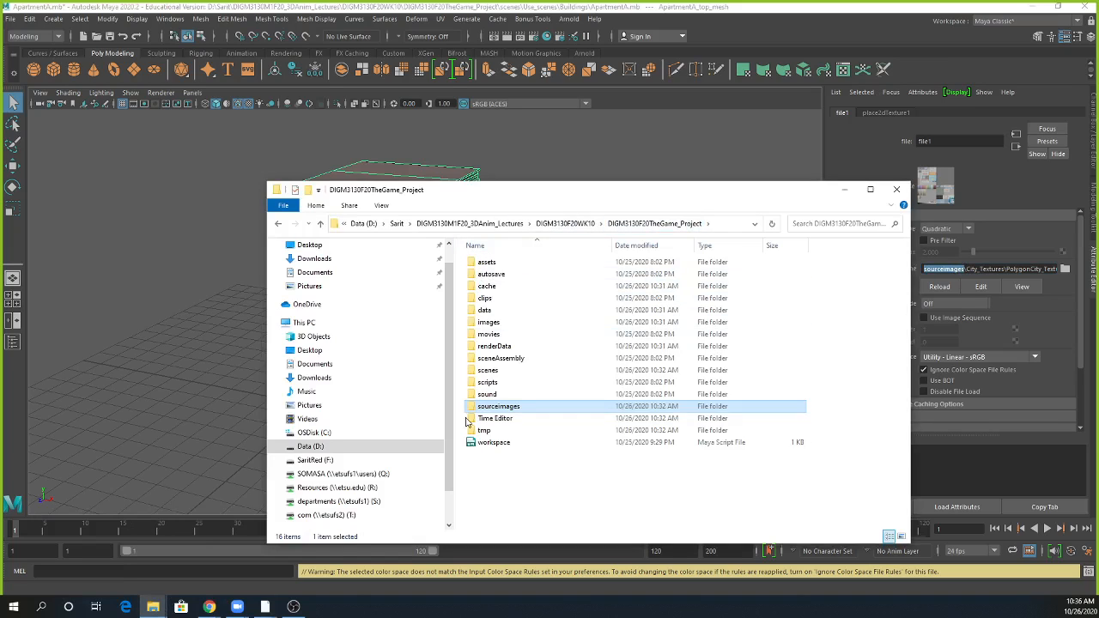
double_click(498, 406)
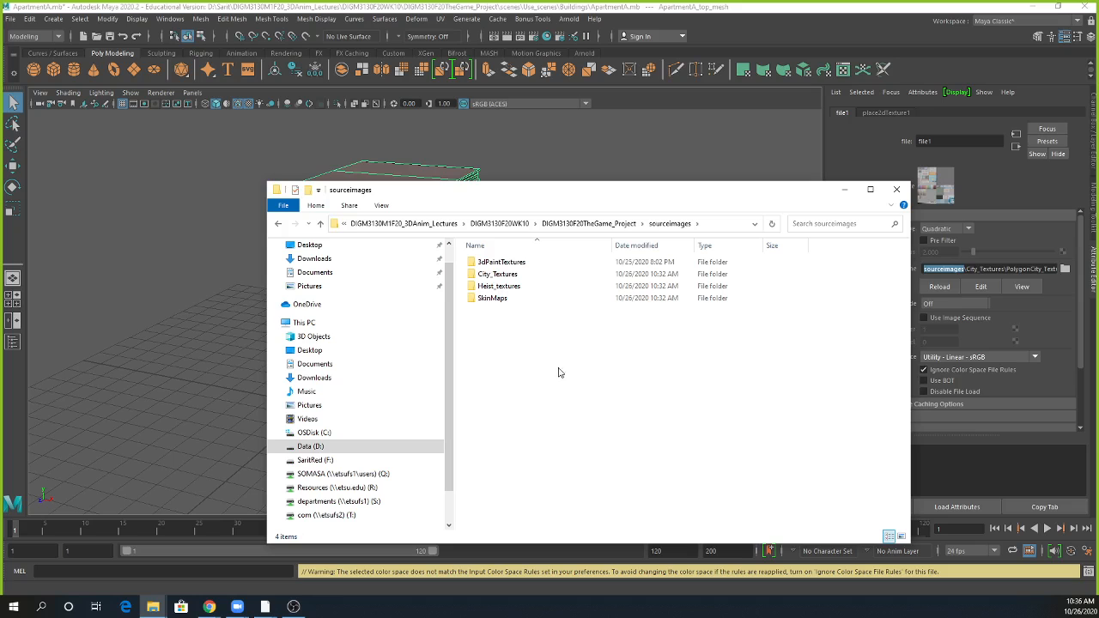
double_click(498, 274)
drag(708, 197, 510, 211)
Step: Back in Maya, examine the full relative path from sourceimages to the PNG file in the texture's Image Name
drag(988, 269, 874, 273)
click(924, 269)
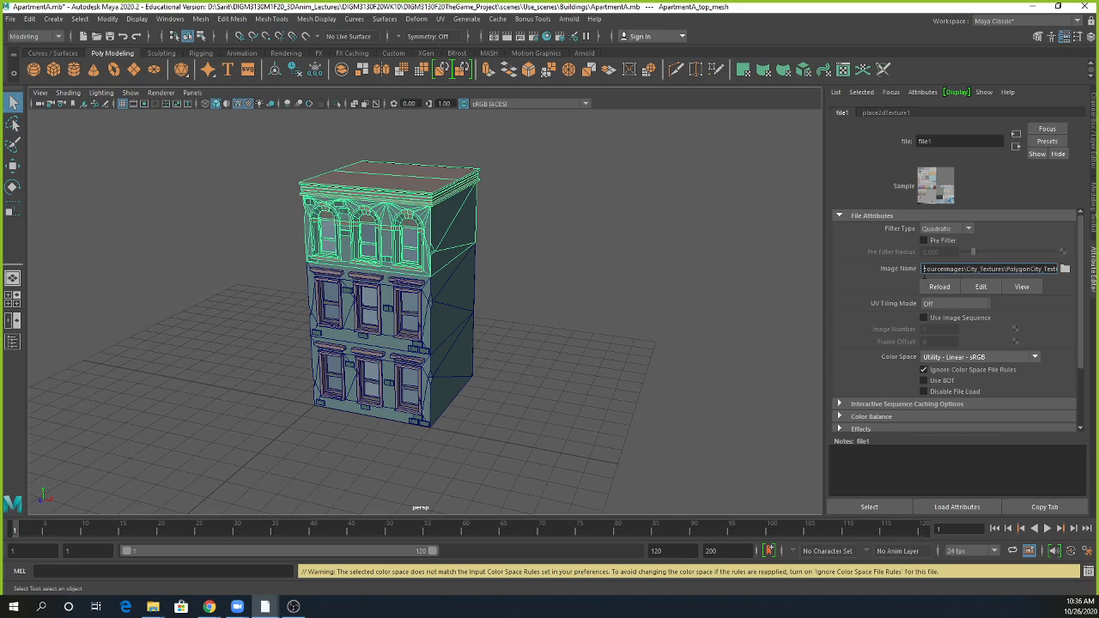
drag(923, 269, 1064, 270)
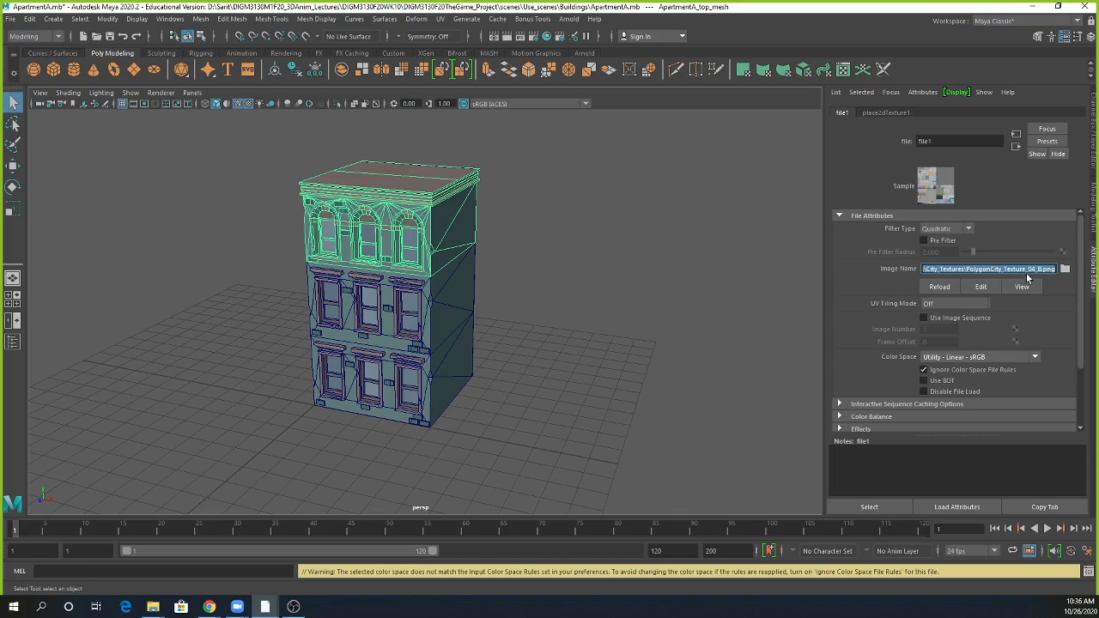
drag(956, 270, 873, 264)
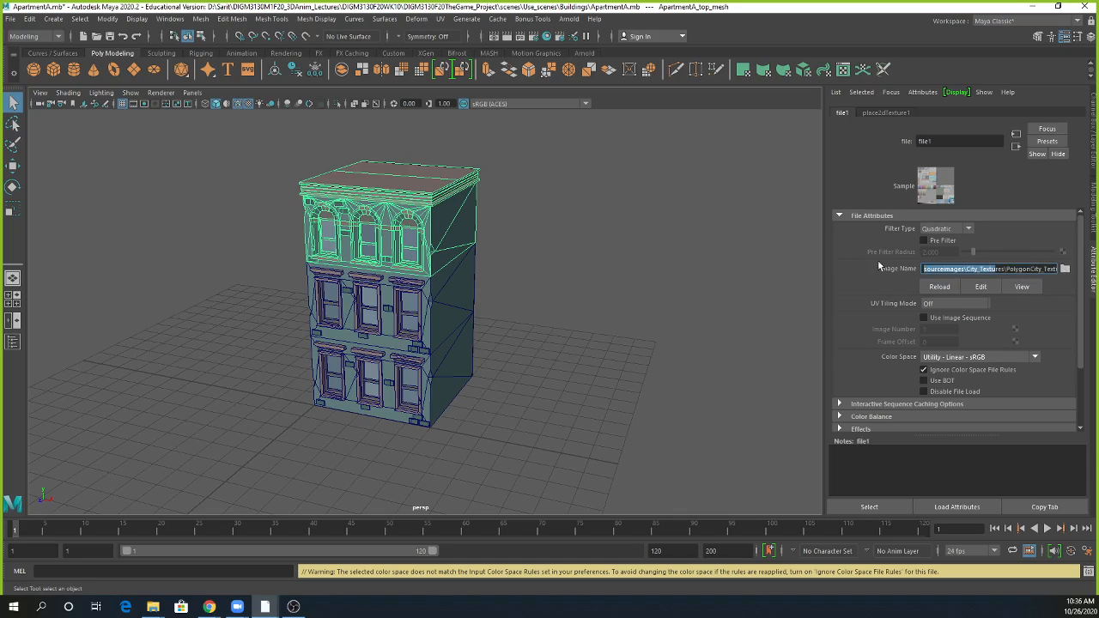
click(924, 269)
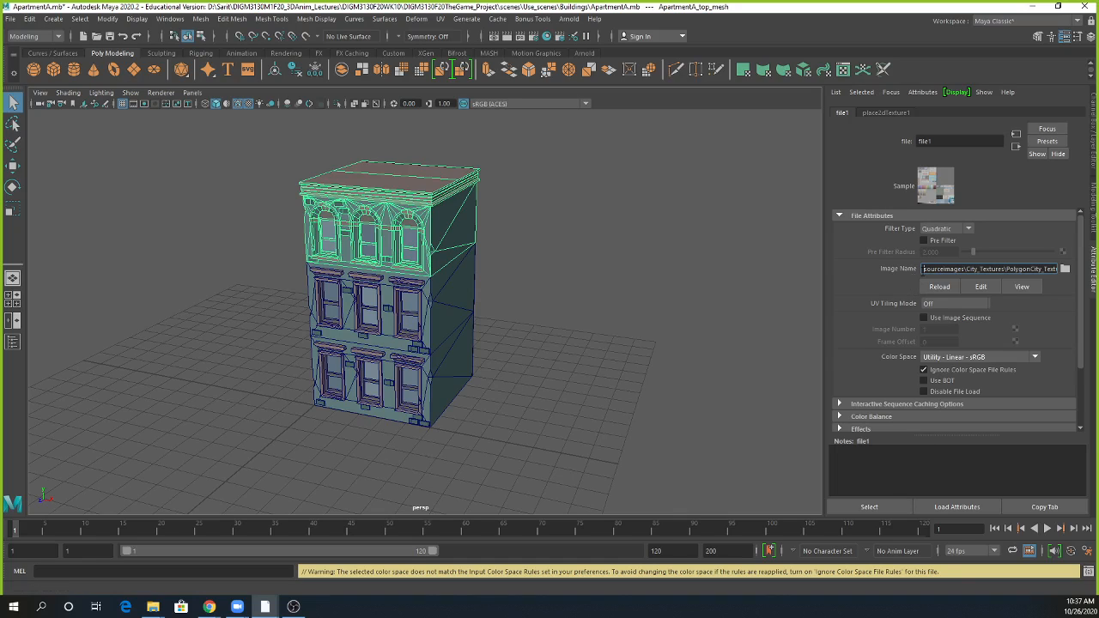
drag(922, 269, 968, 269)
click(924, 269)
drag(924, 268, 1080, 275)
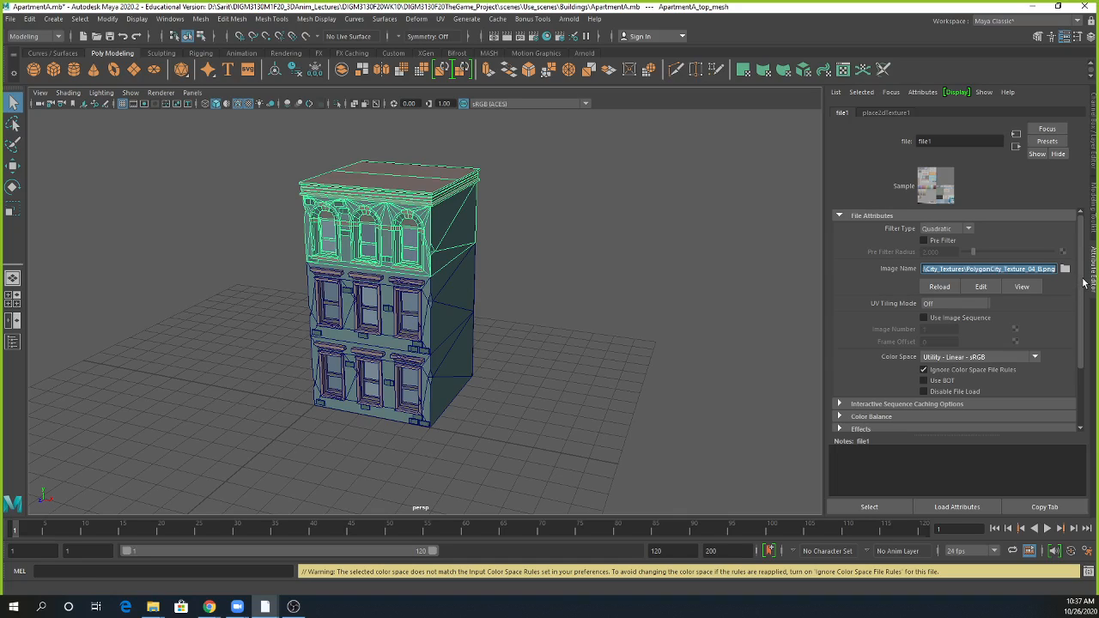
Step: Clear the selection and reselect the building's top floor mesh to show its blinn1 material attributes
click(625, 300)
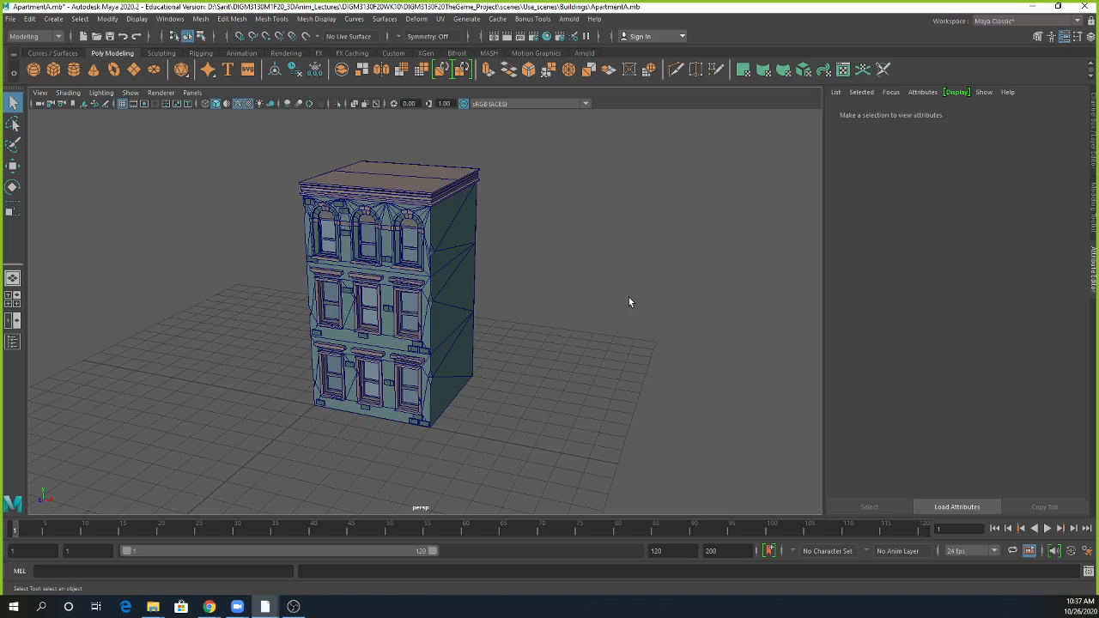
click(454, 204)
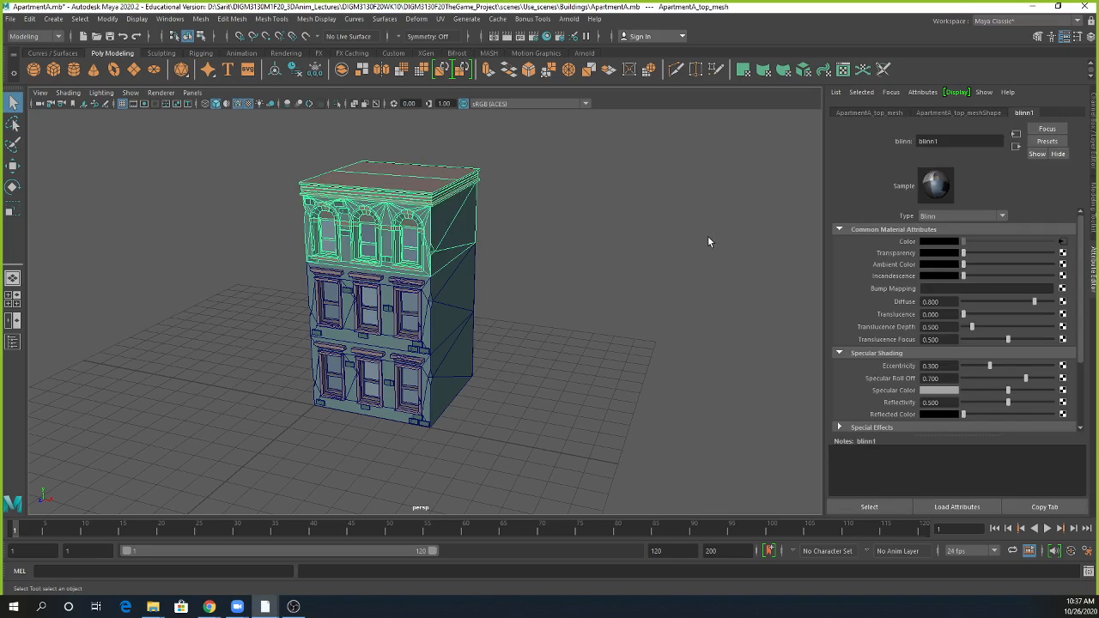
Step: Open the file texture connected to the blinn1 material's Color and inspect its Image Name path
click(1062, 241)
drag(979, 270, 896, 272)
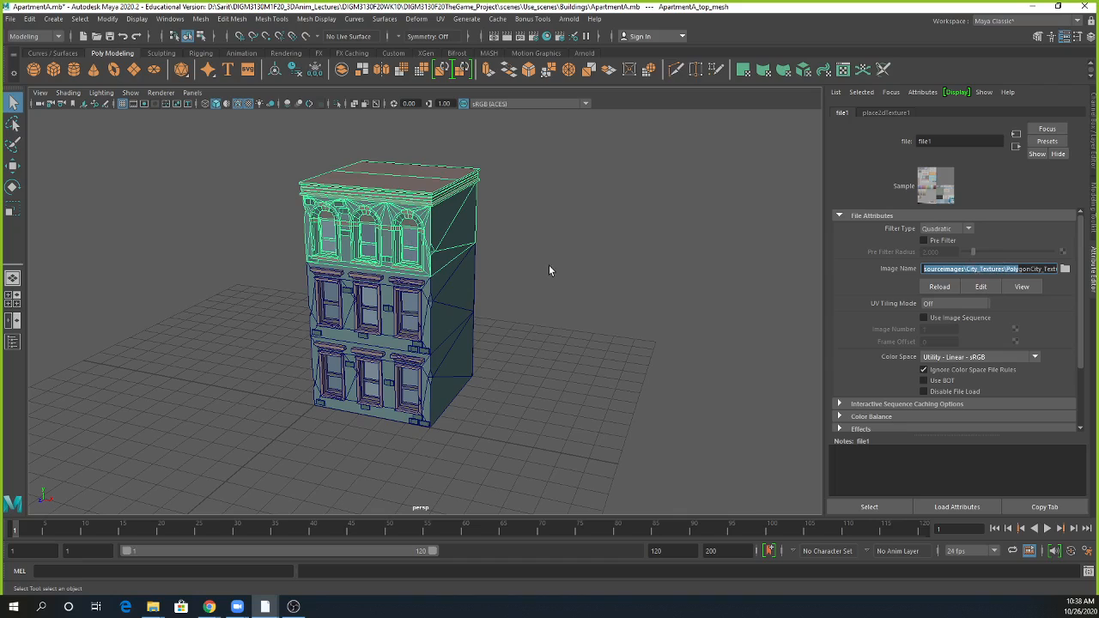
mouse_move(551, 265)
alt+mouse_down()
mouse_move(554, 250)
mouse_move(544, 255)
alt+mouse_up()
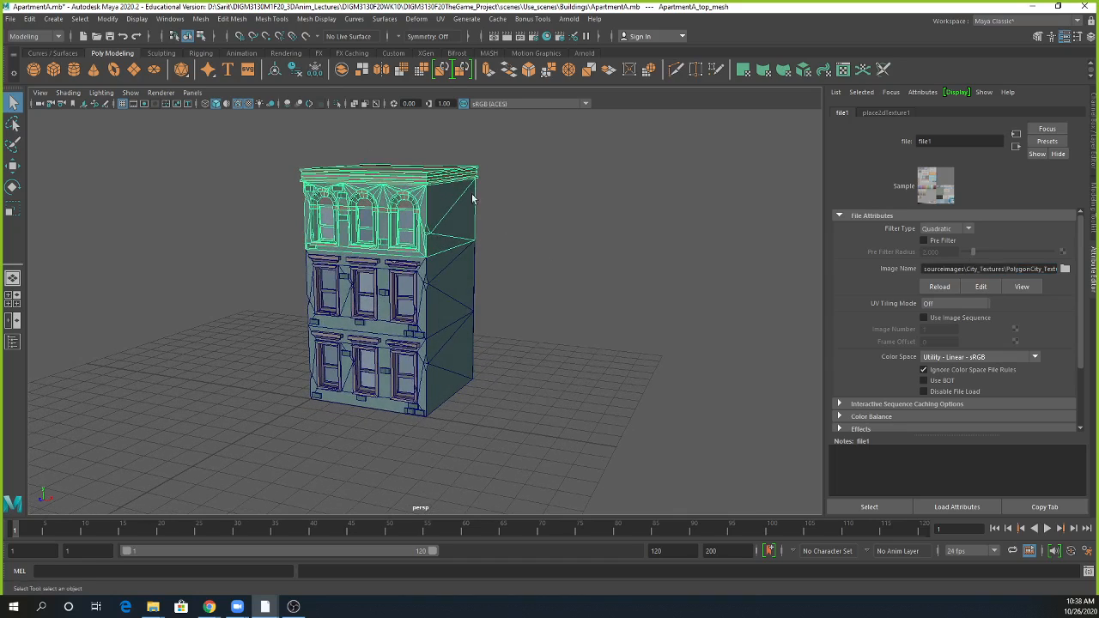
Step: Start a new scene without saving the changes to ApartmentA.mb
click(10, 20)
click(19, 40)
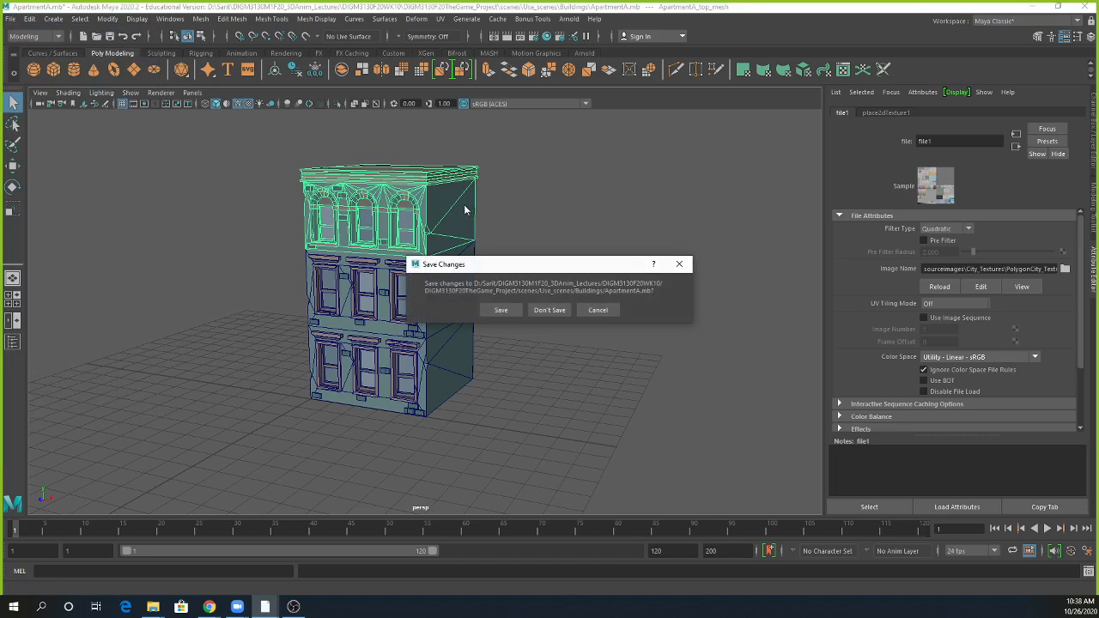
click(547, 310)
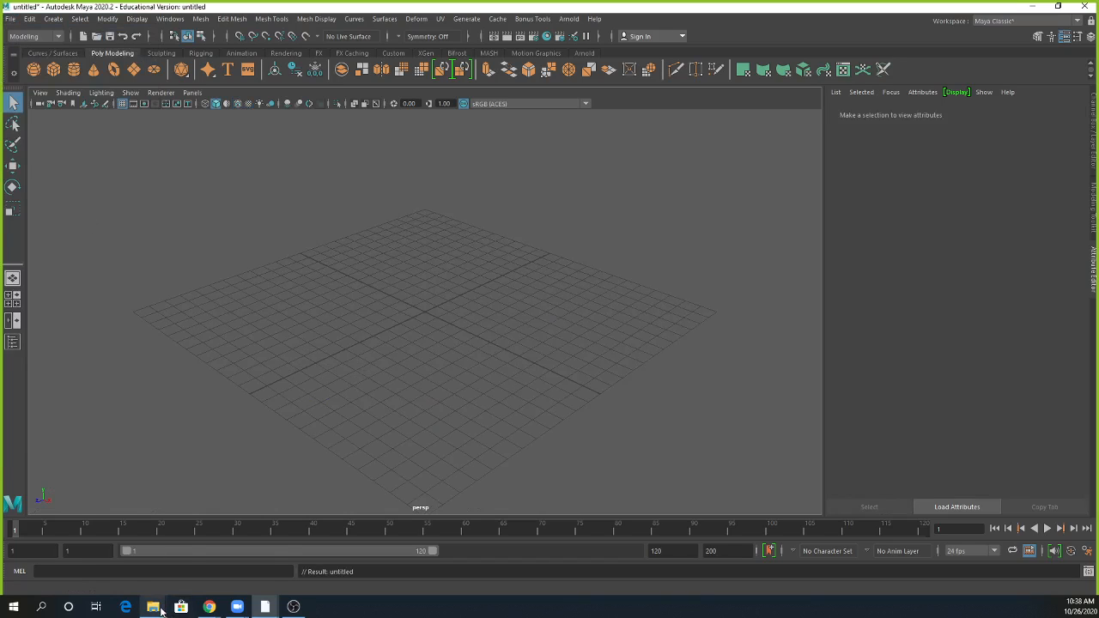
Step: Switch to File Explorer's City_Textures window, minimise the other folder window, and open the game project's scenes folder
mouse_move(153, 606)
click(115, 571)
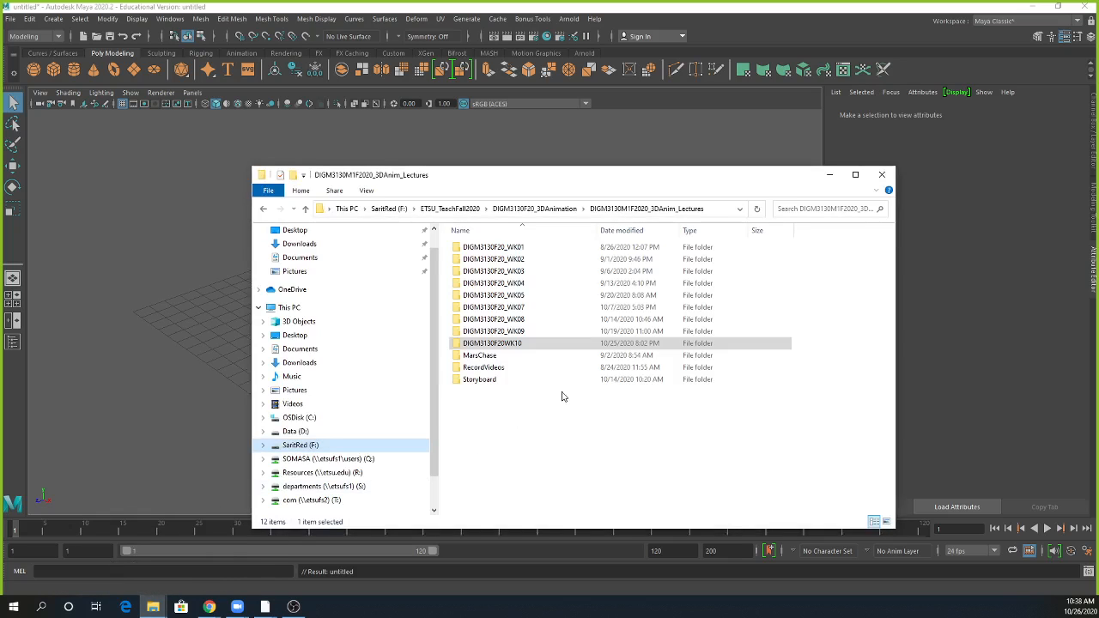
mouse_move(152, 606)
click(369, 566)
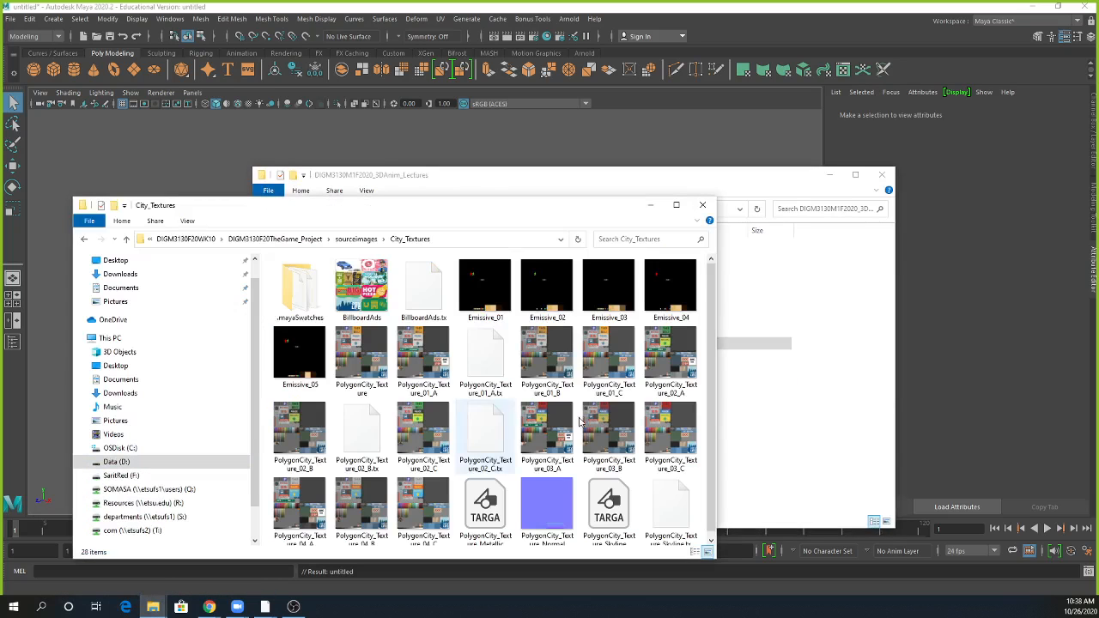
click(829, 174)
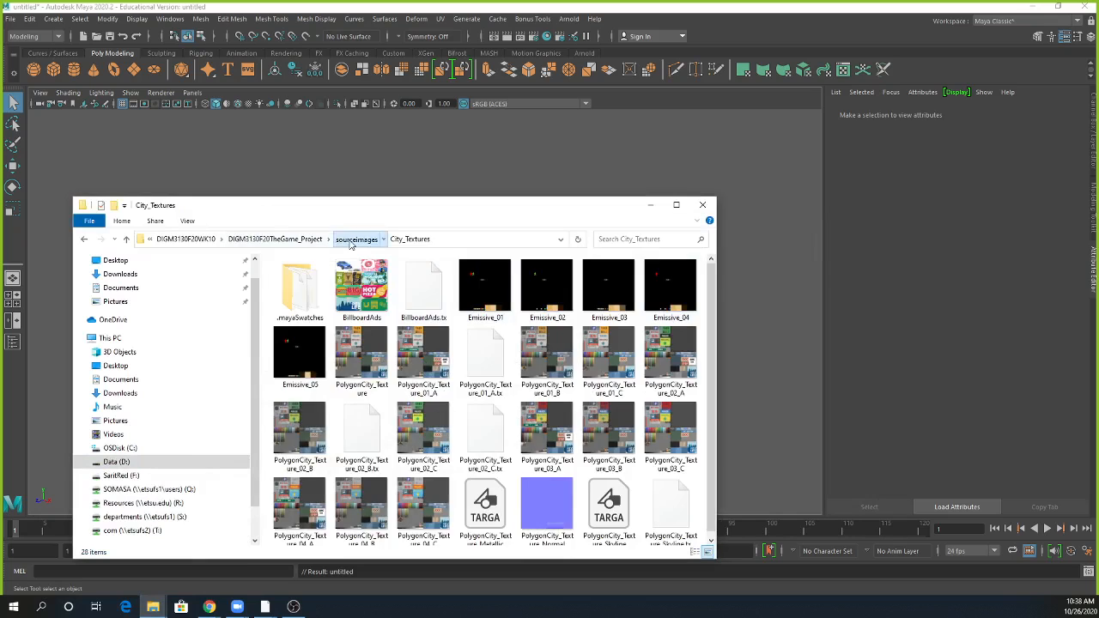
click(352, 239)
click(402, 239)
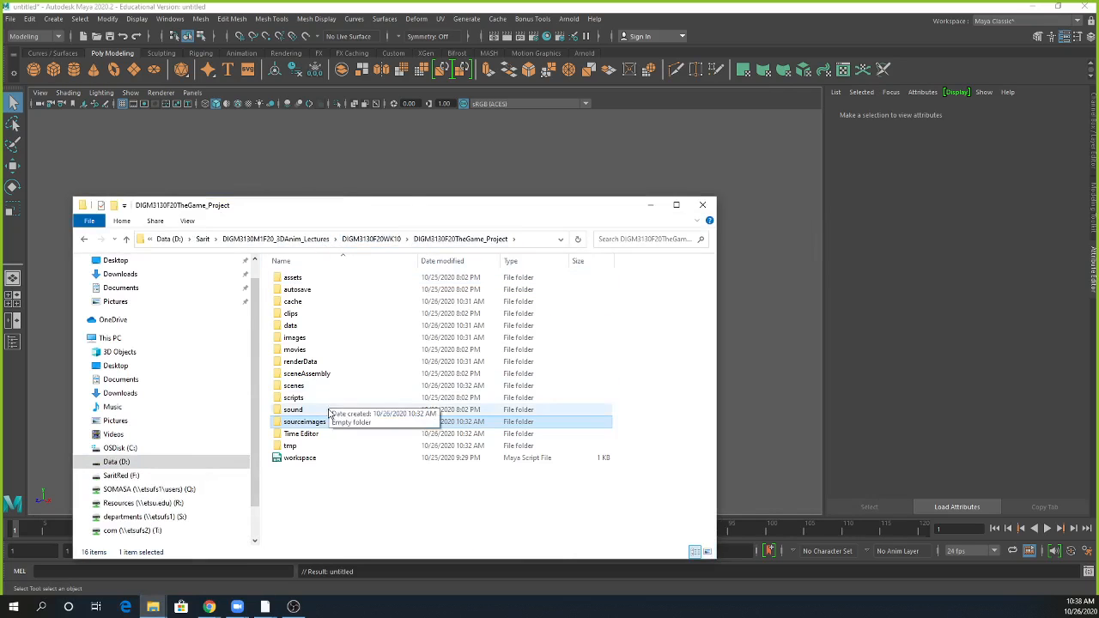
double_click(309, 386)
Step: Look through the contents of the City_assets and Heist_assets folders inside scenes
click(312, 278)
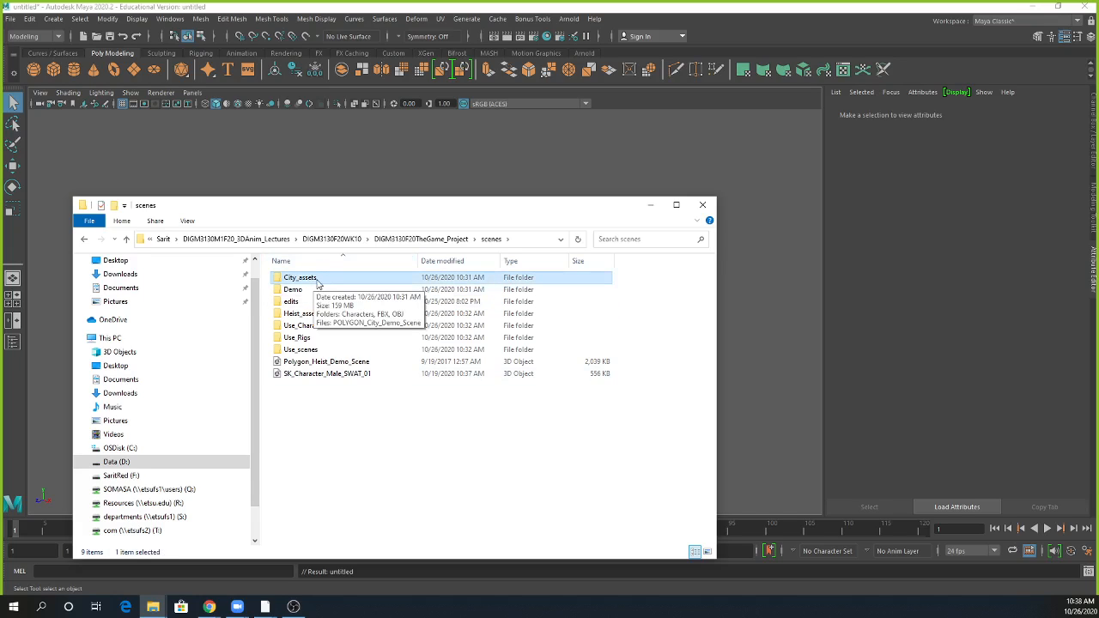
double_click(318, 283)
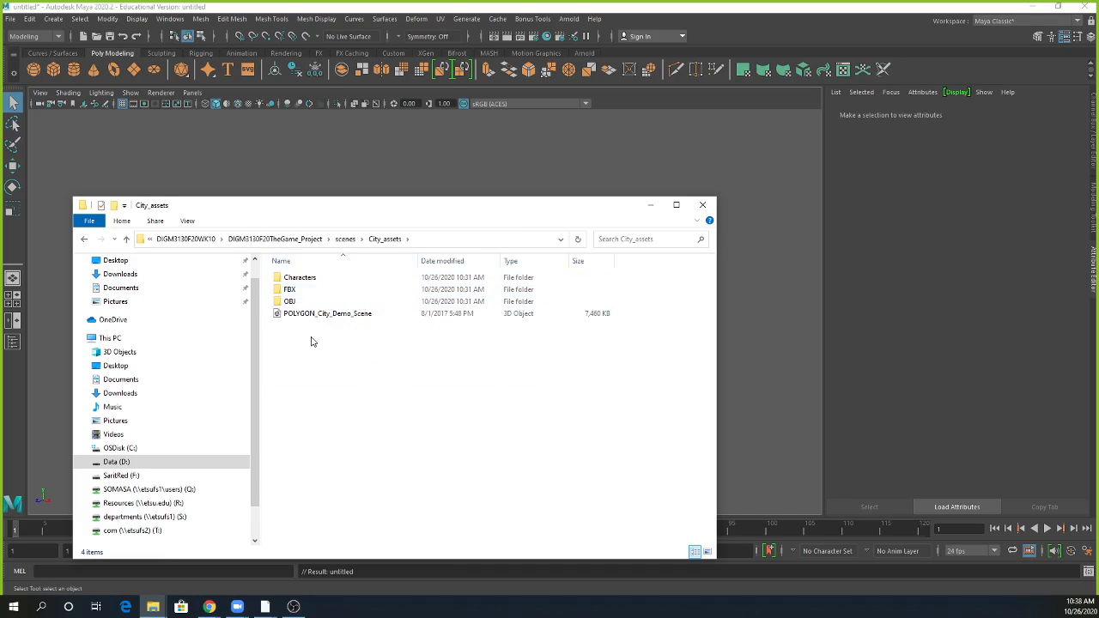
click(347, 239)
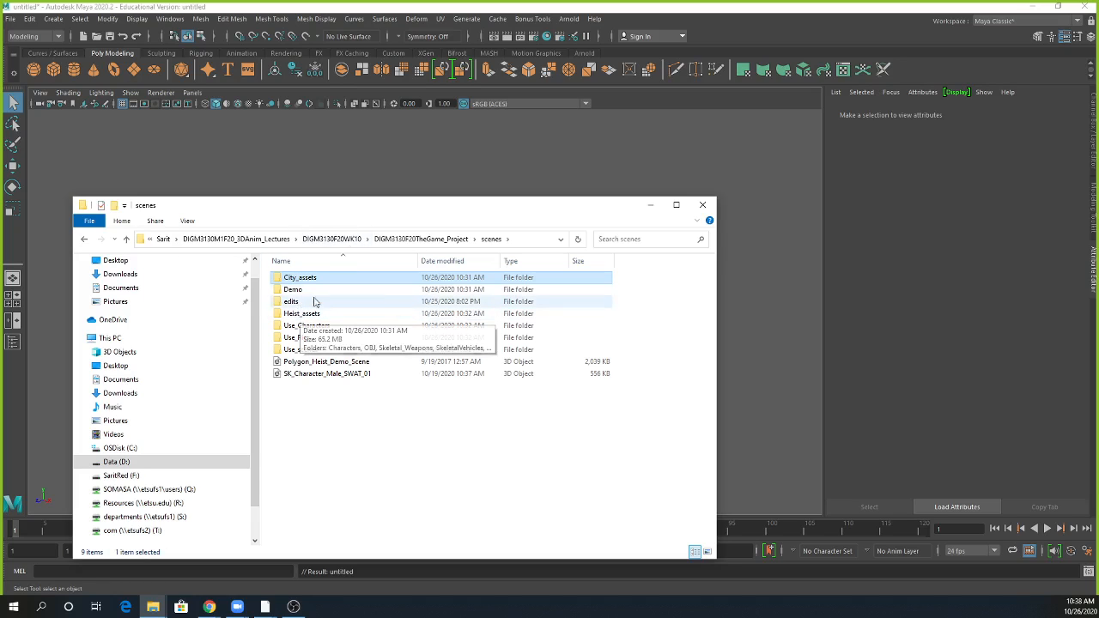
double_click(331, 315)
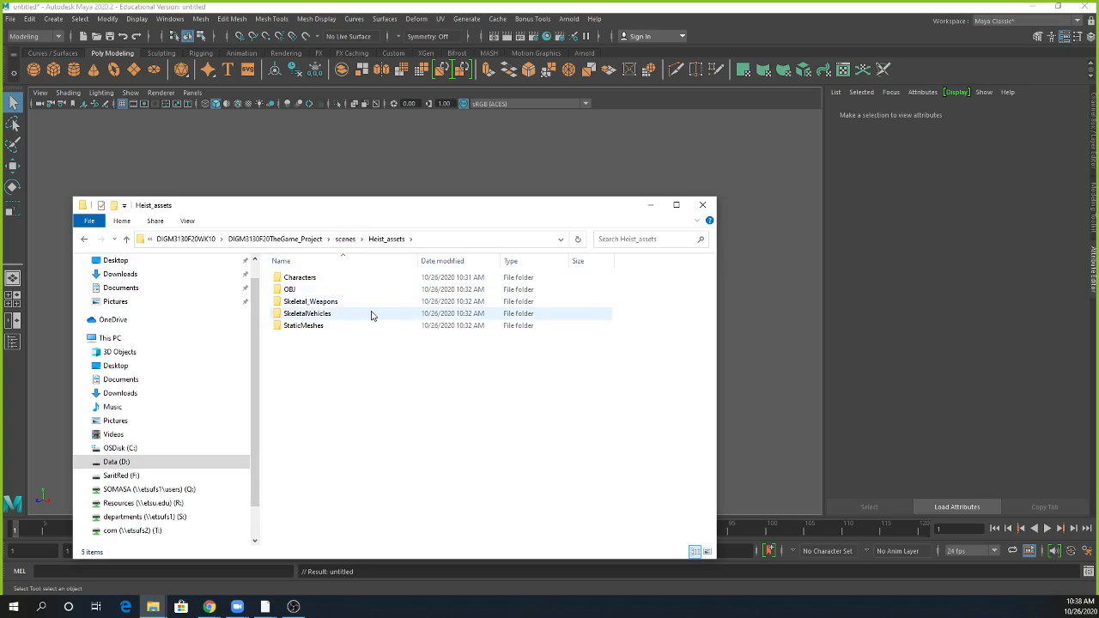
click(345, 239)
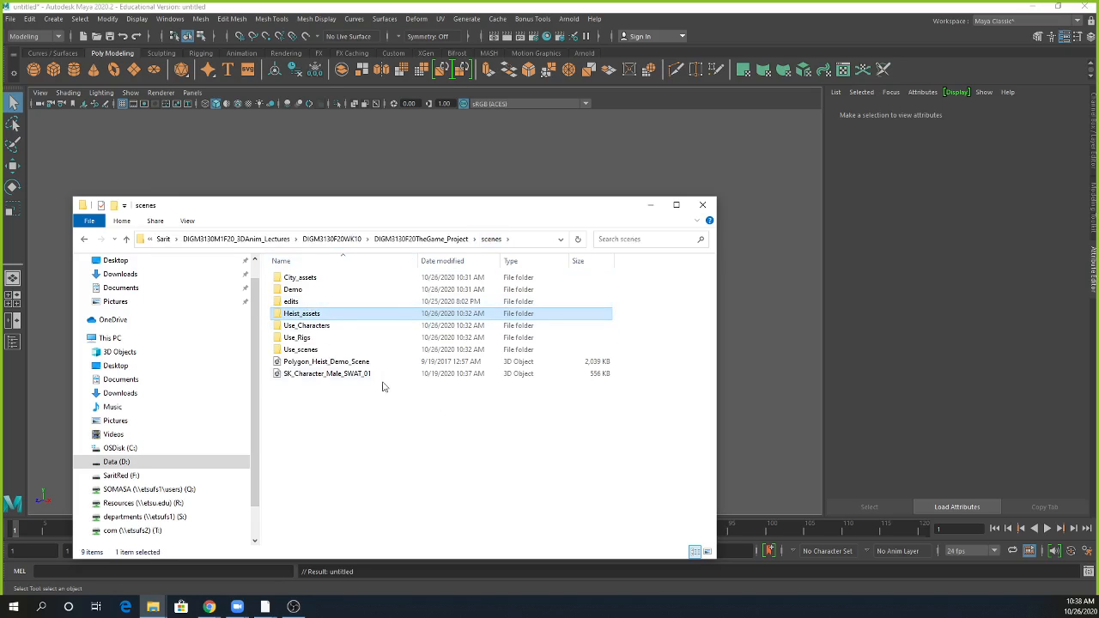
Step: Browse the building files in the City_assets FBX folder, then clear the folder window off the Maya workspace
double_click(309, 279)
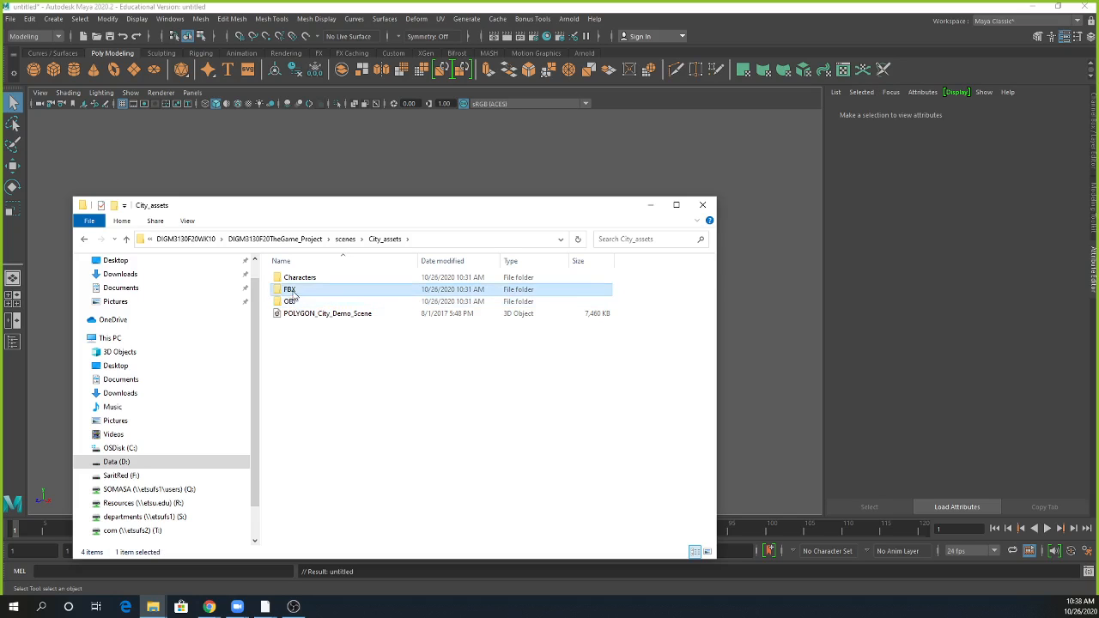
double_click(290, 289)
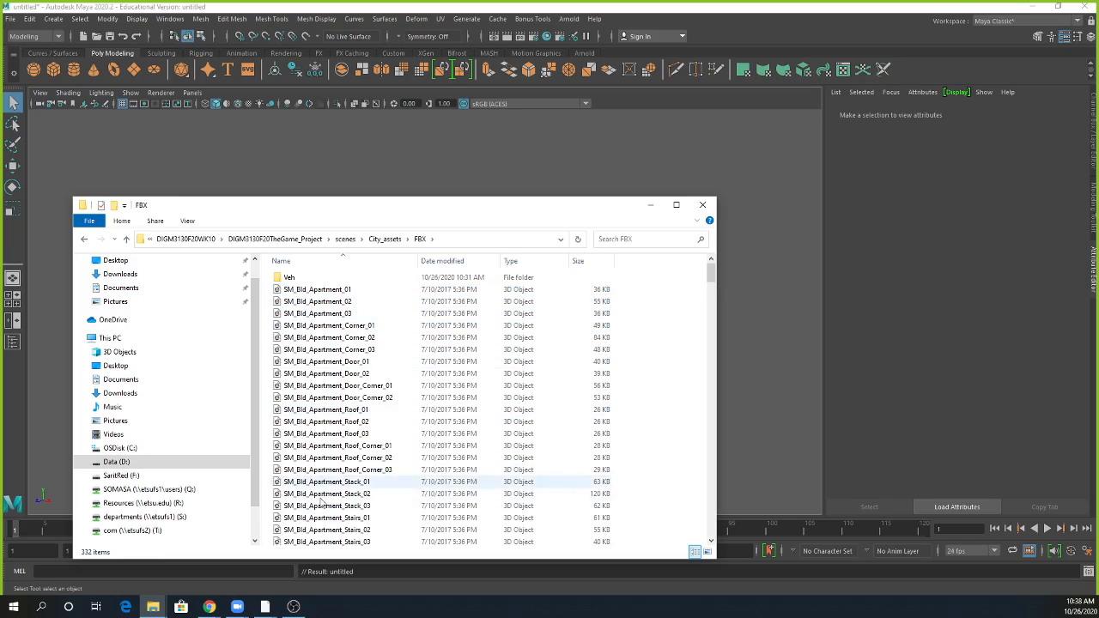
scroll(380, 525, down, 4)
scroll(388, 526, down, 10)
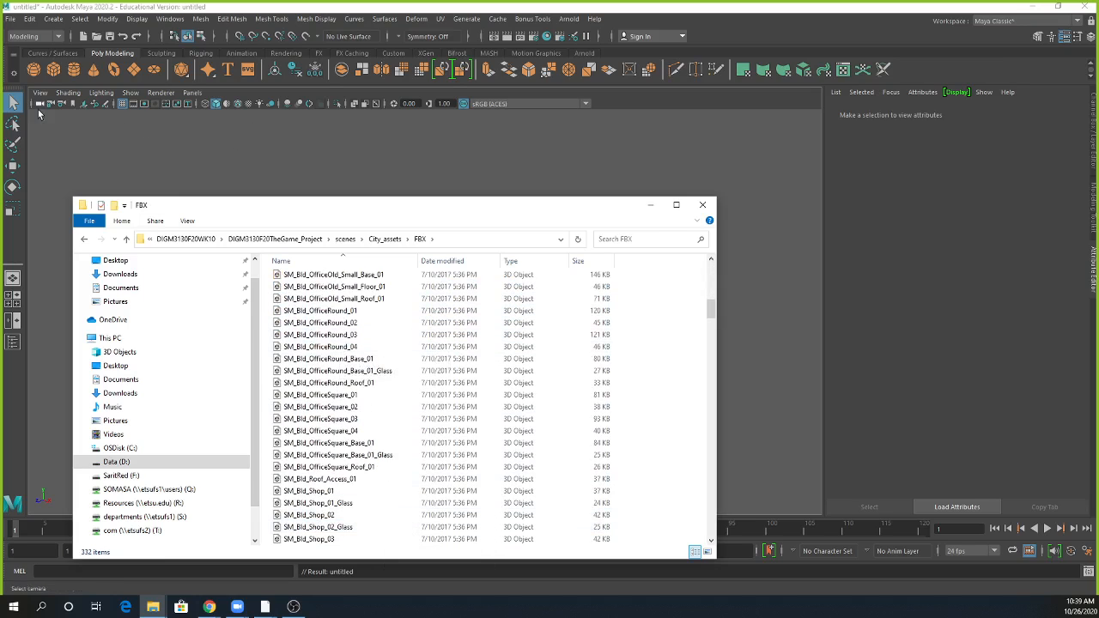
drag(441, 207, 1098, 262)
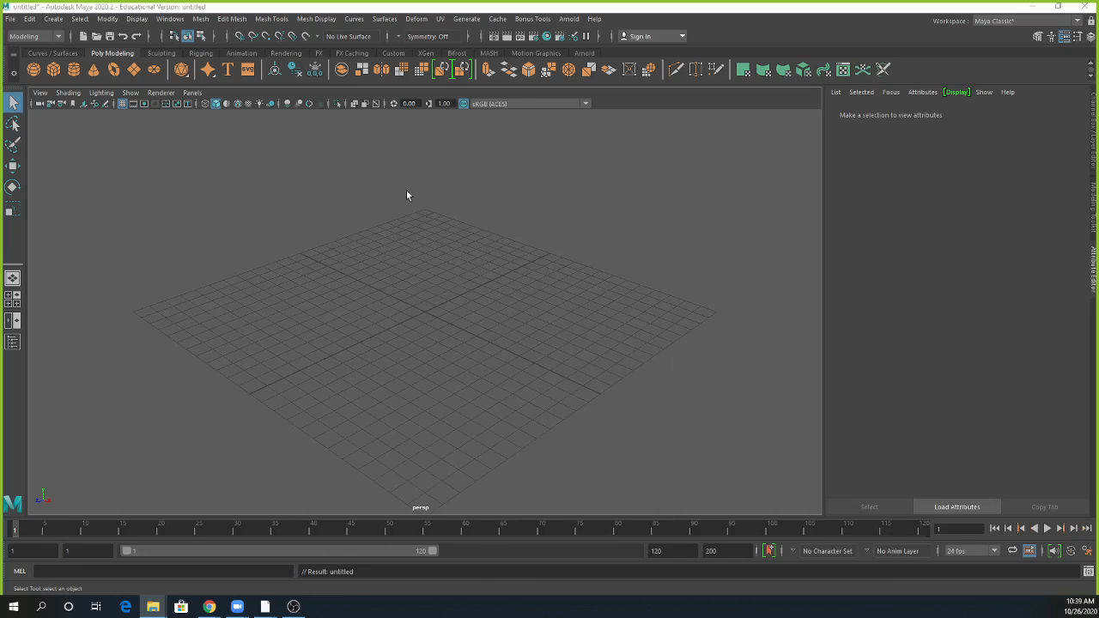
drag(1098, 191, 403, 153)
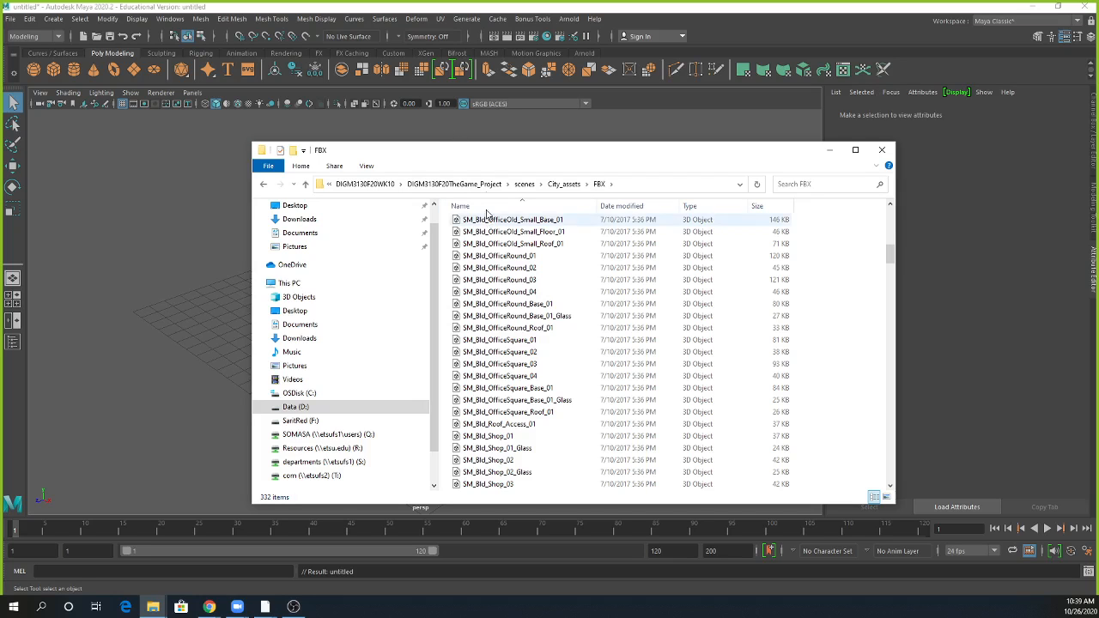
drag(492, 154, 1097, 227)
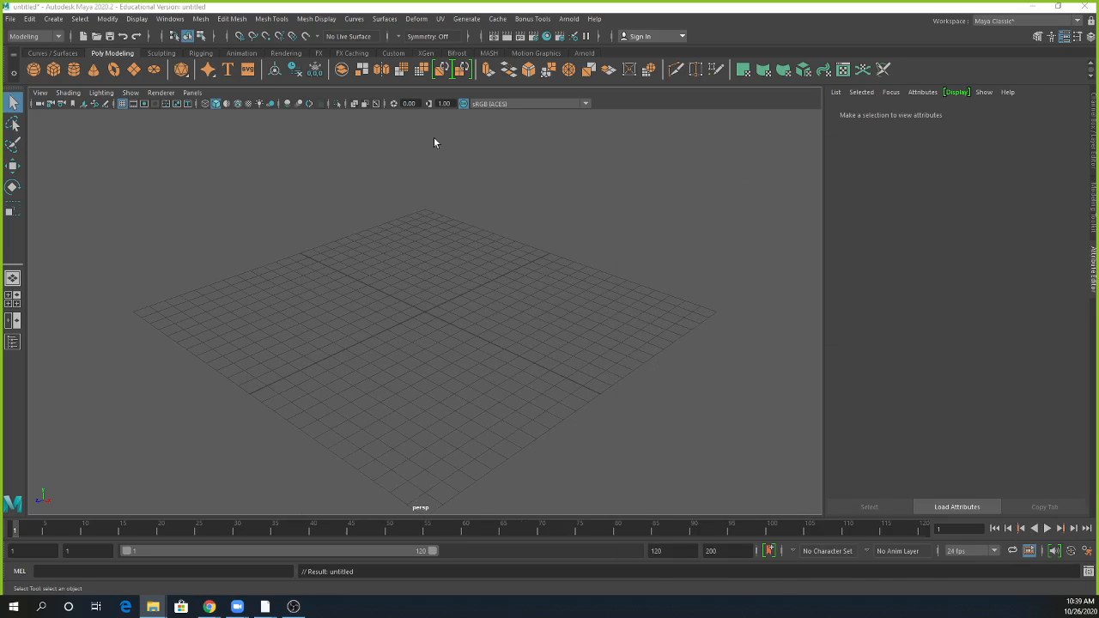
Step: Start a file import in Maya and browse to the project's scenes\City_assets folder
click(11, 19)
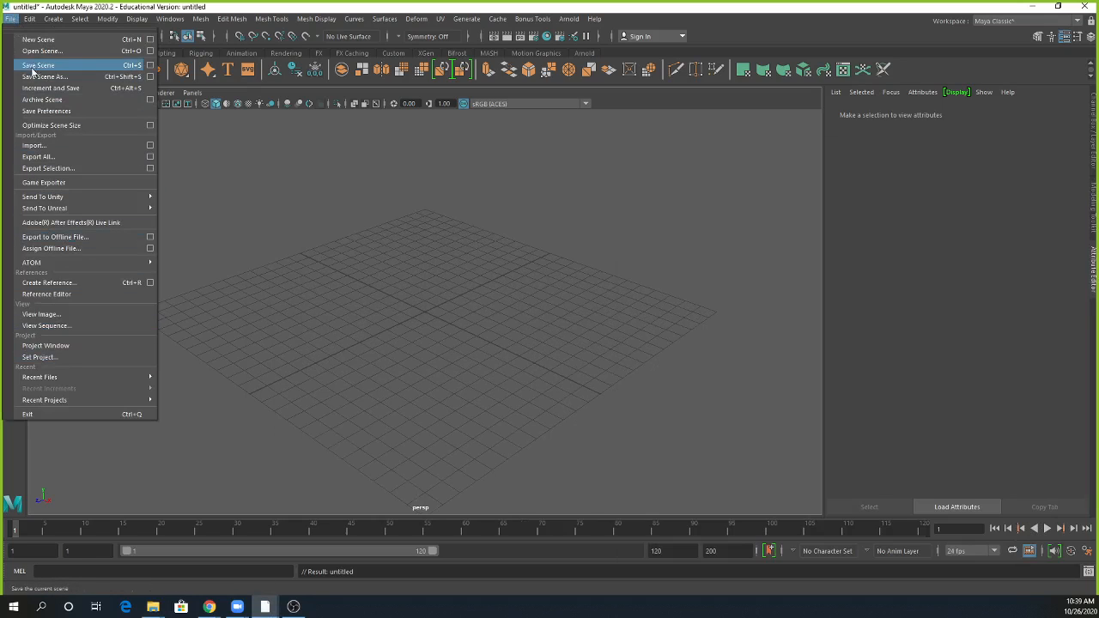
click(38, 149)
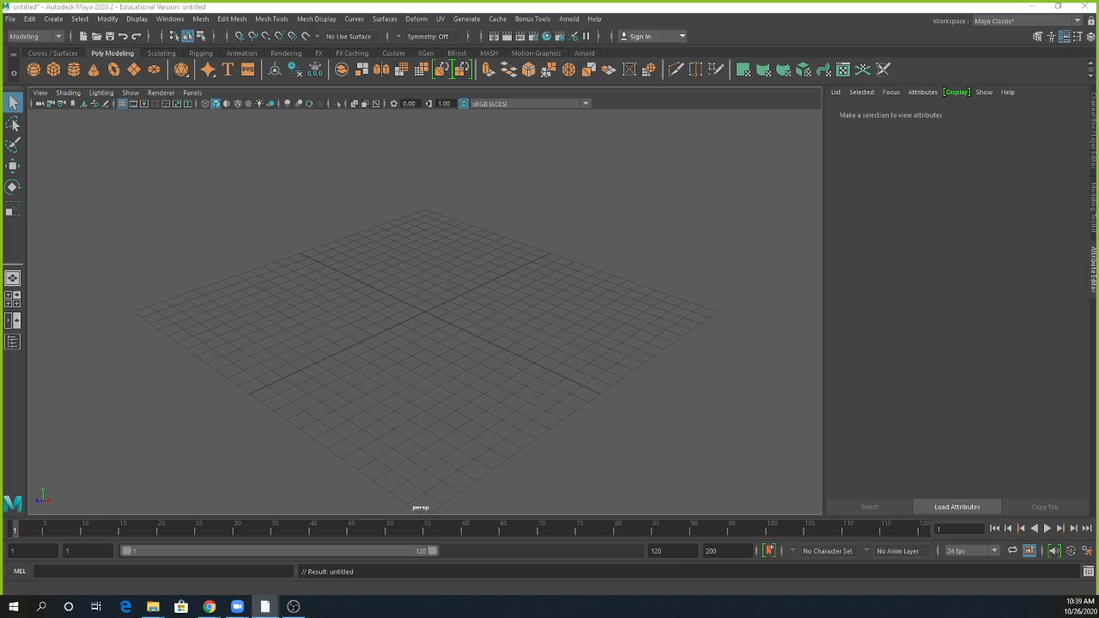
drag(706, 253, 574, 154)
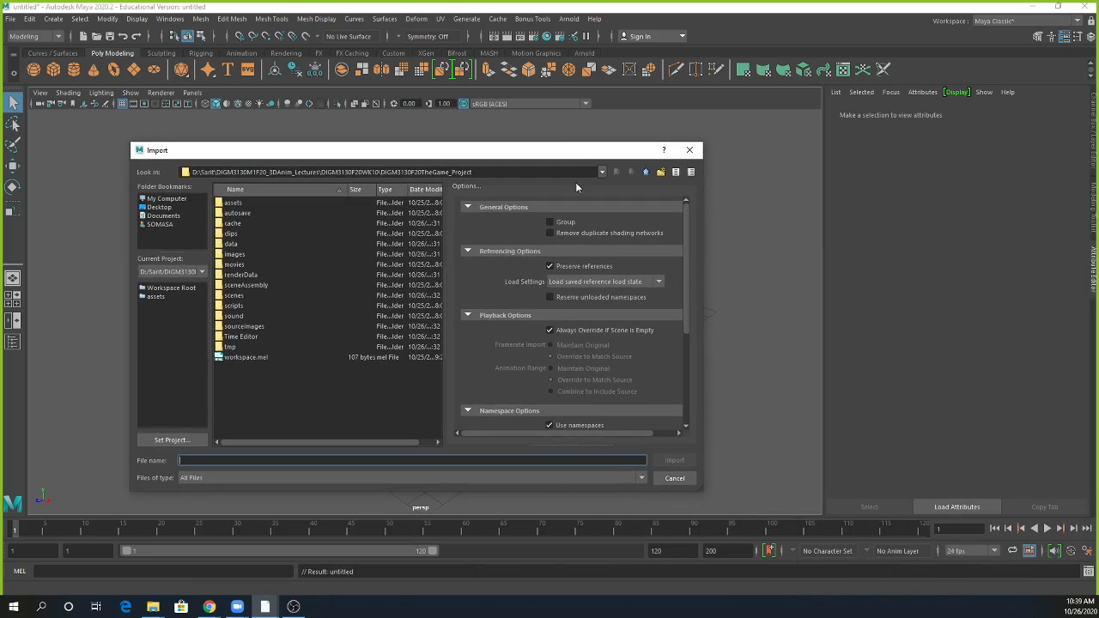
click(232, 296)
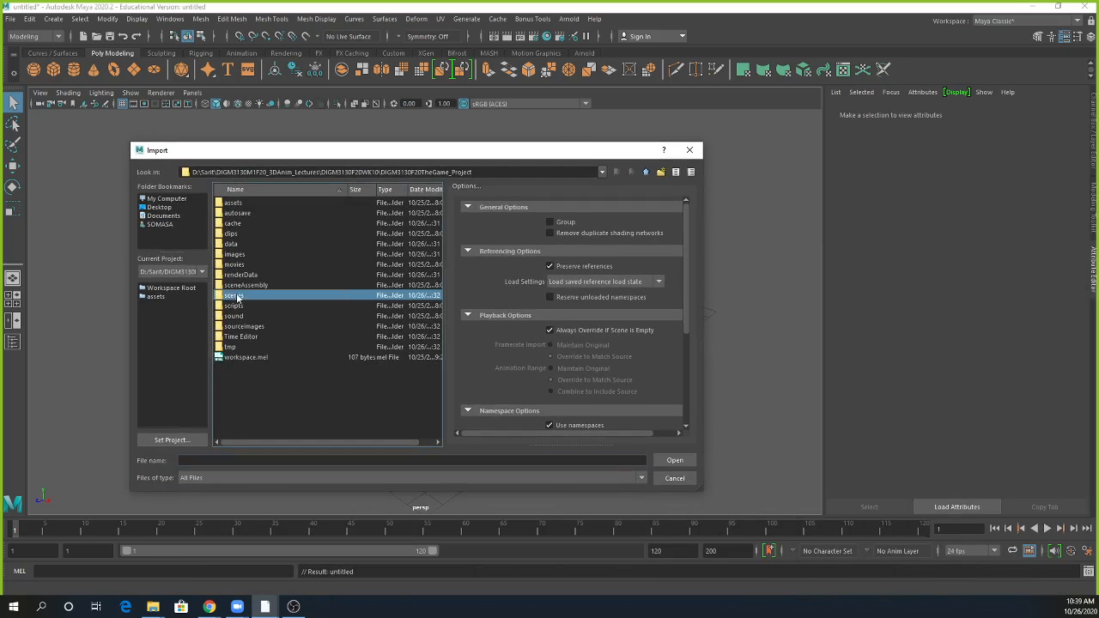
double_click(234, 296)
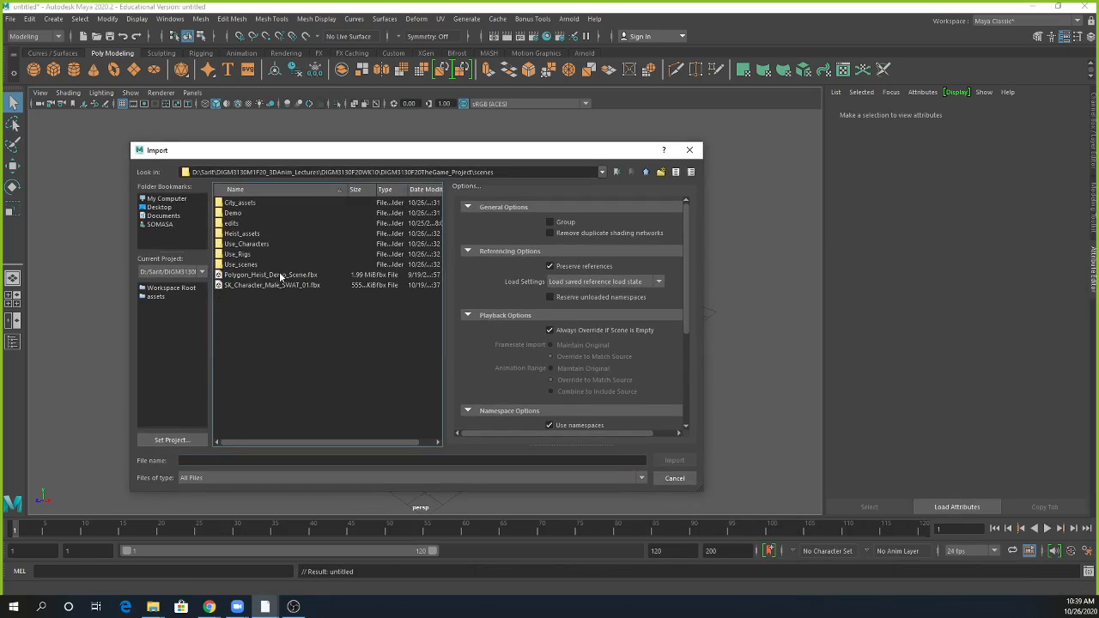
double_click(247, 202)
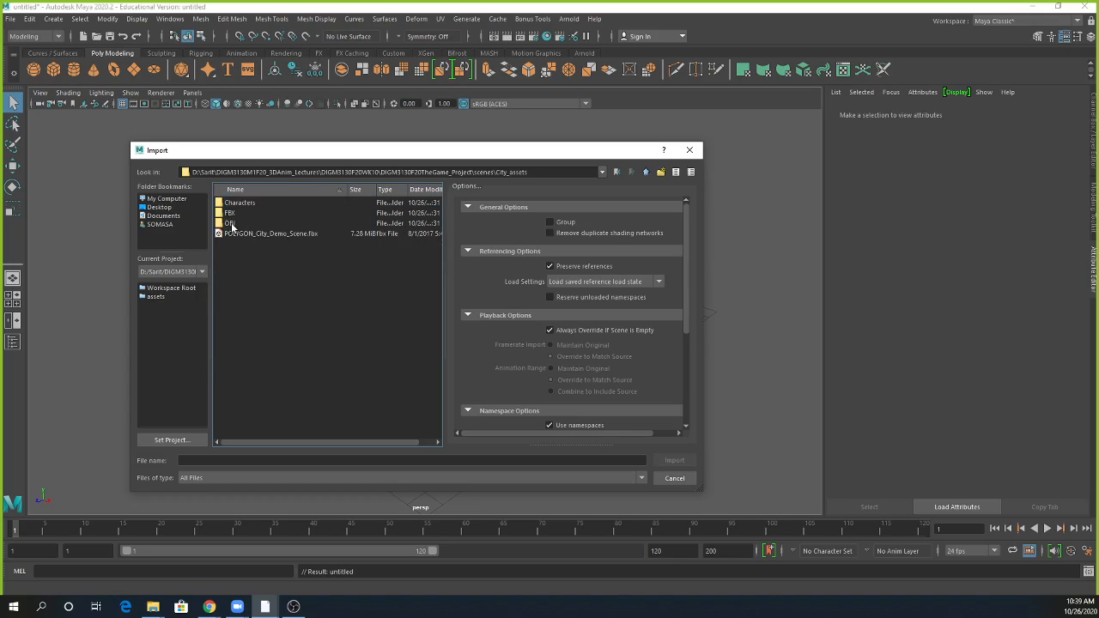
Step: Look at the files in the OBJ folder and return to the City_assets folder
double_click(230, 223)
drag(438, 202, 418, 154)
click(646, 173)
Step: Import SM_Bld_Apartment_01.fbx from the City_assets FBX folder into the scene
double_click(230, 213)
drag(438, 202, 441, 176)
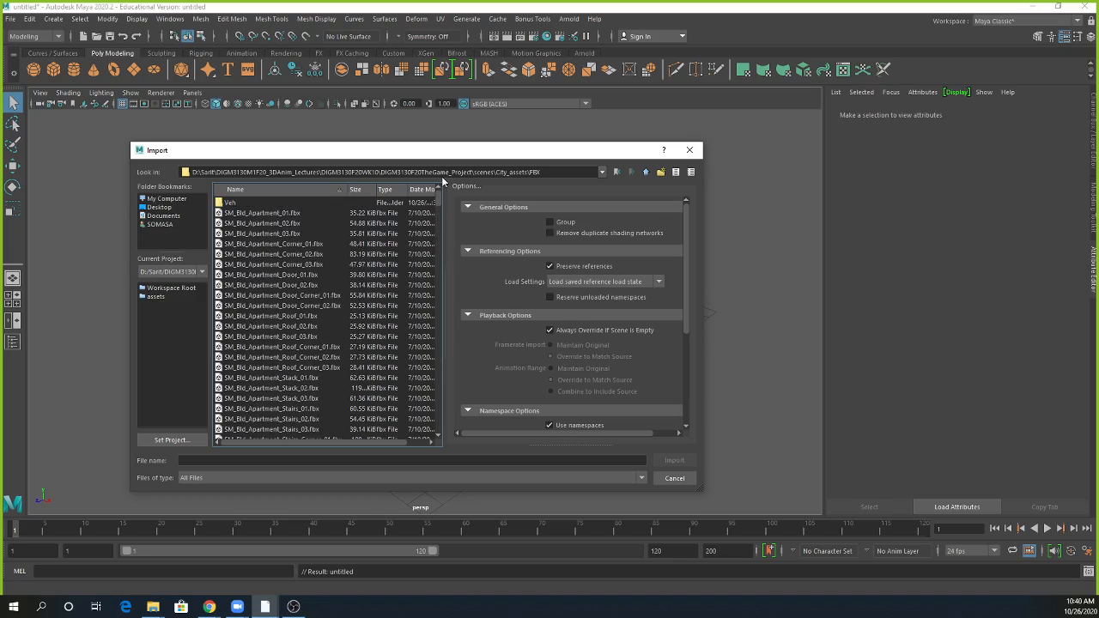
click(287, 214)
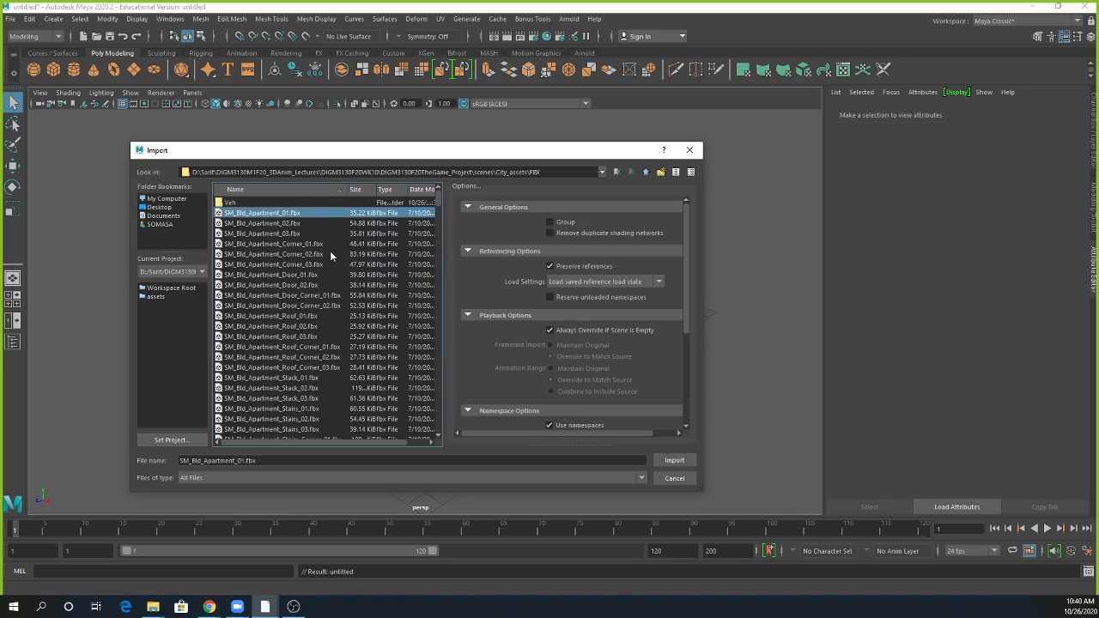
click(669, 461)
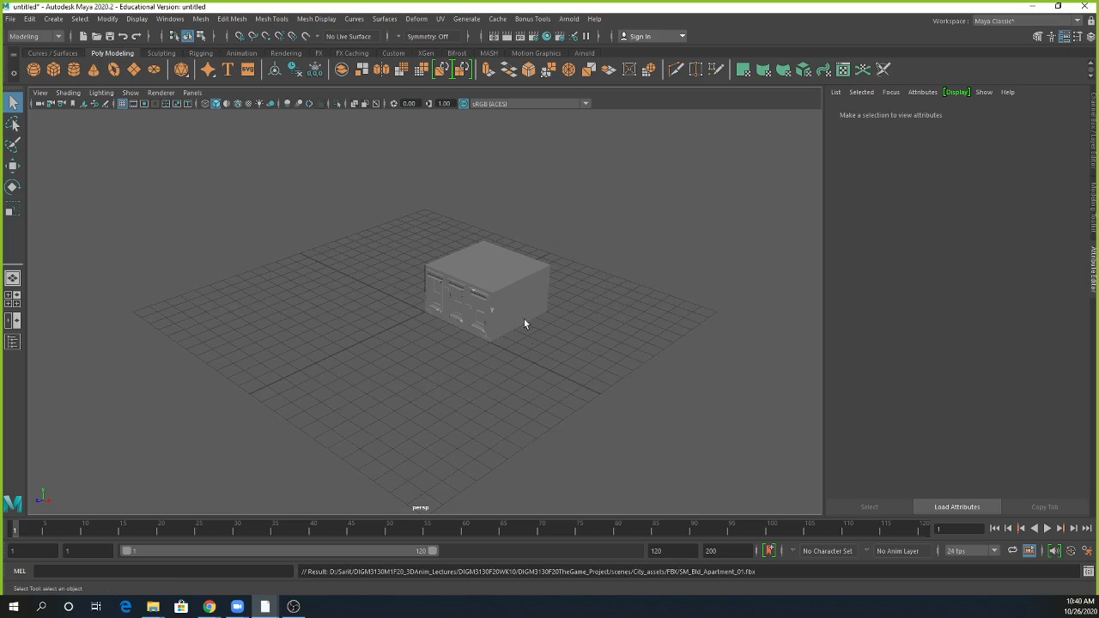
Step: Turn on textured display in the viewport and check the imported apartment mesh and the Hardware Texturing option
click(248, 103)
alt+drag(464, 359, 483, 363)
alt+right_drag(465, 363, 576, 360)
alt+middle_drag(547, 371, 536, 412)
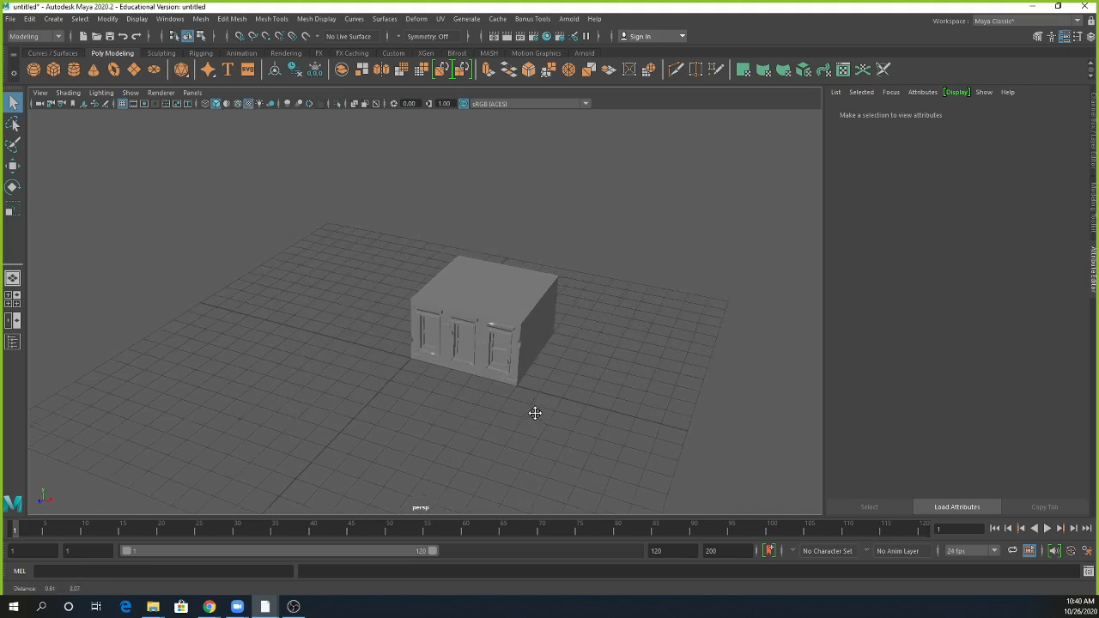
alt+right_drag(537, 411, 622, 372)
alt+drag(622, 371, 624, 406)
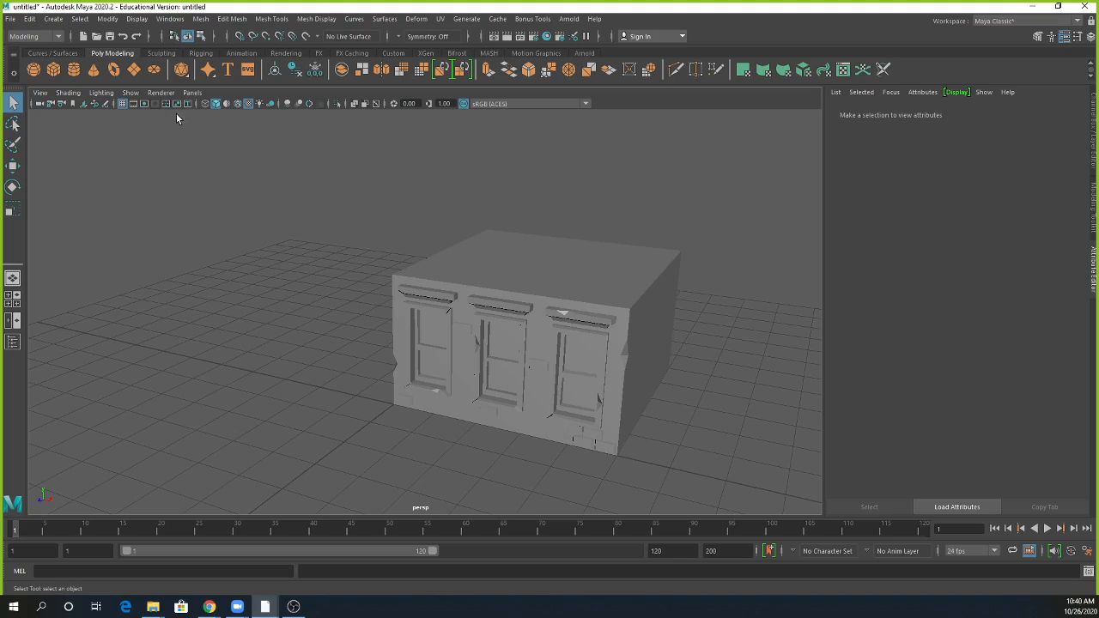
click(68, 93)
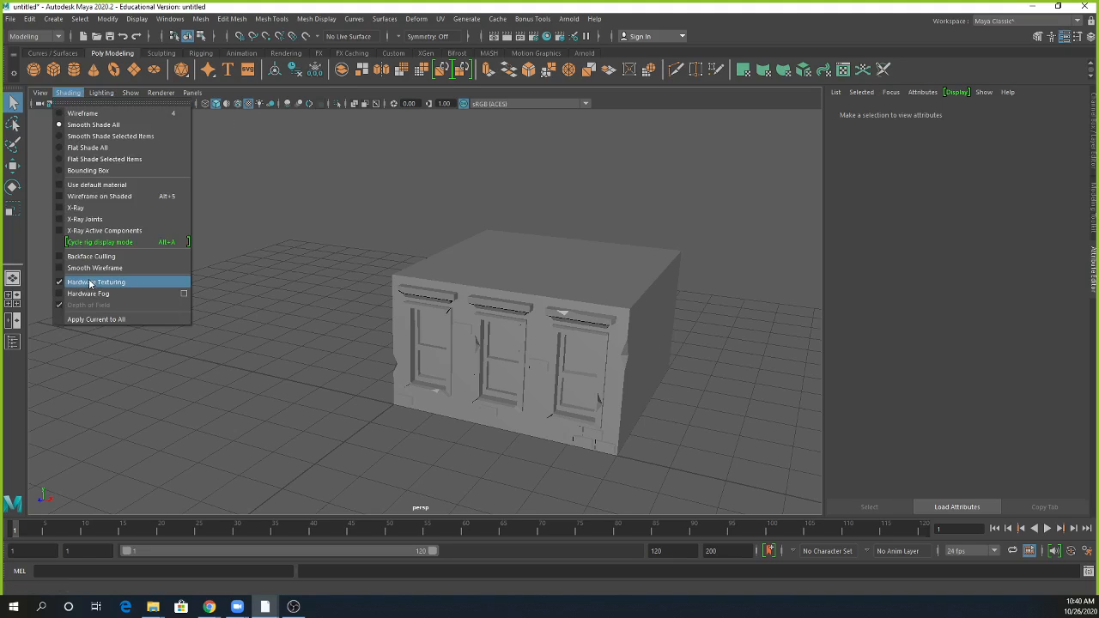
click(249, 105)
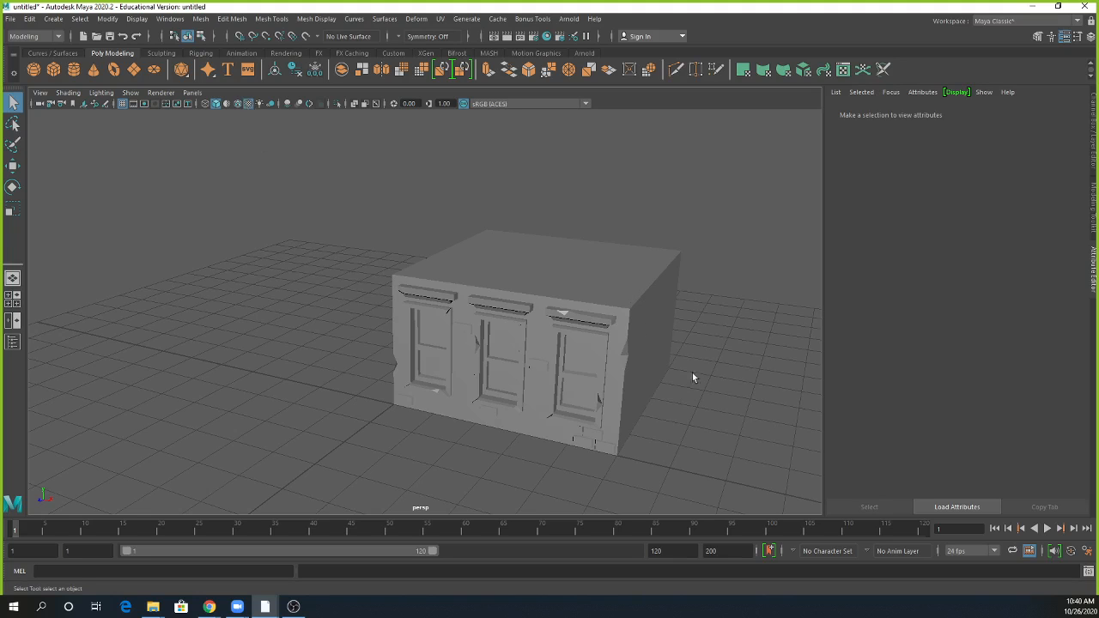
Step: Select the imported apartment mesh and show its blinn283 material attributes
click(635, 325)
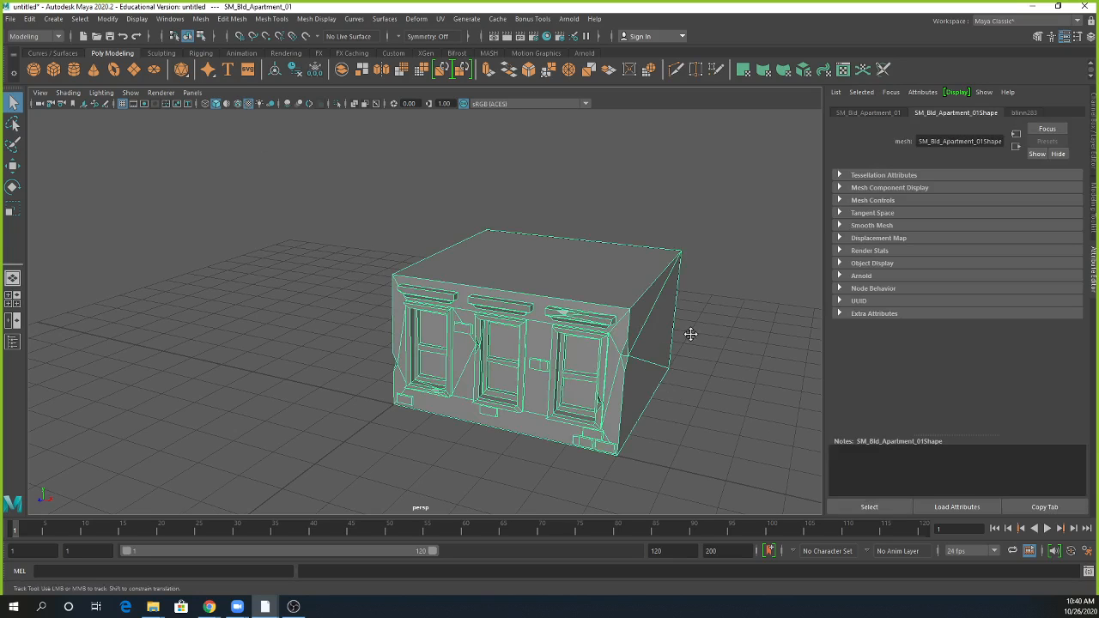
alt+drag(692, 332, 616, 326)
click(1019, 112)
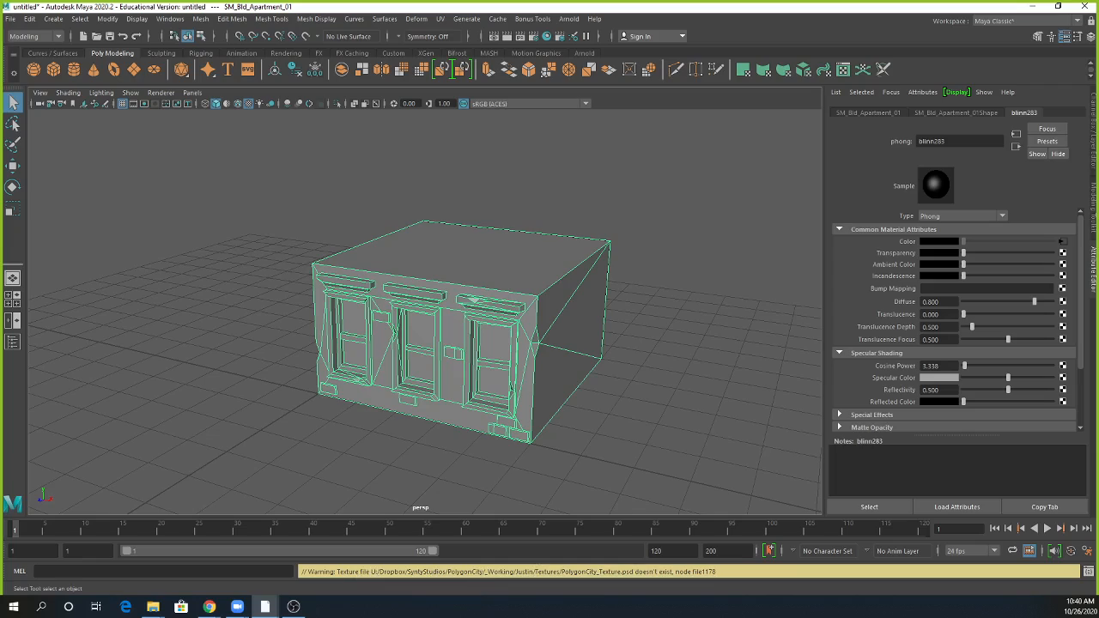
Step: Switch to File Explorer and go from the FBX folder up to the project root and into sourceimages/City_Textures
key(alt+Tab)
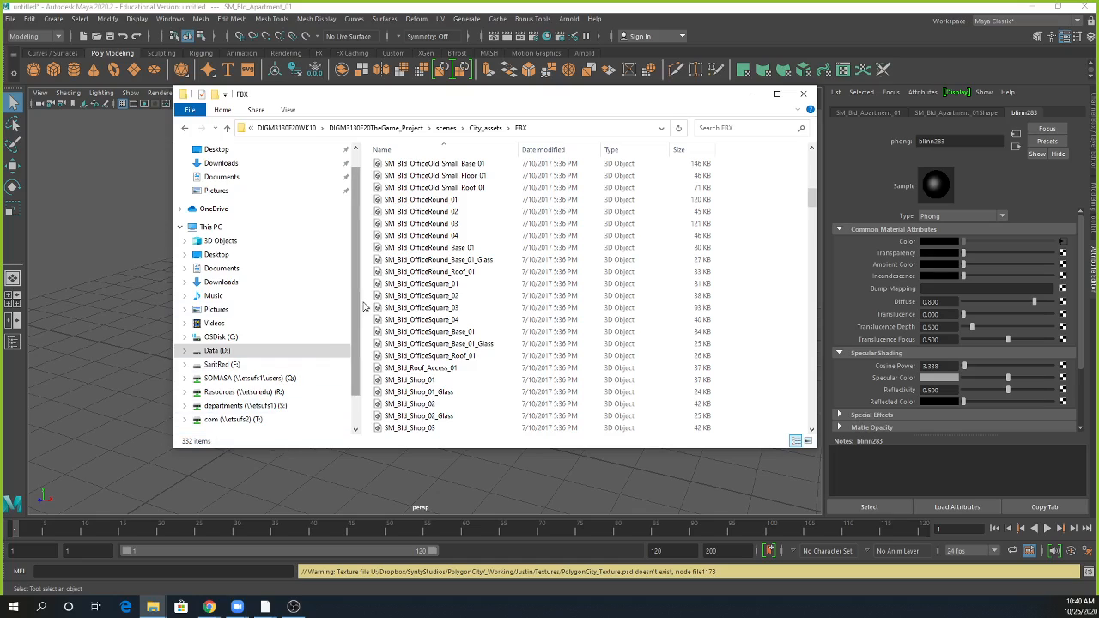
scroll(356, 338, down, 1)
scroll(356, 337, down, 1)
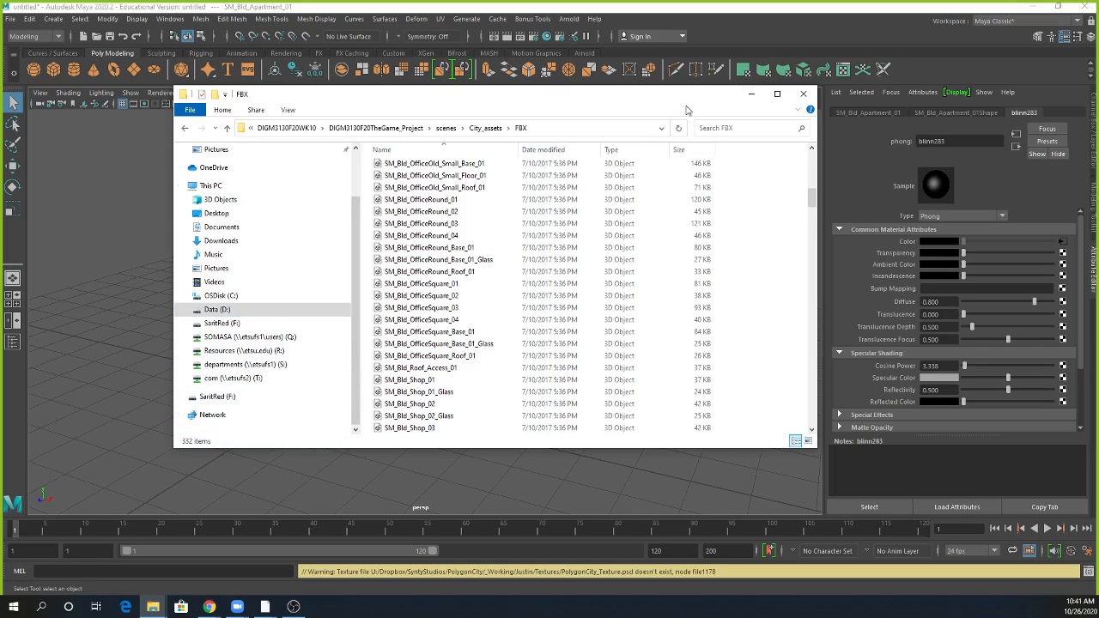
drag(686, 100, 1098, 100)
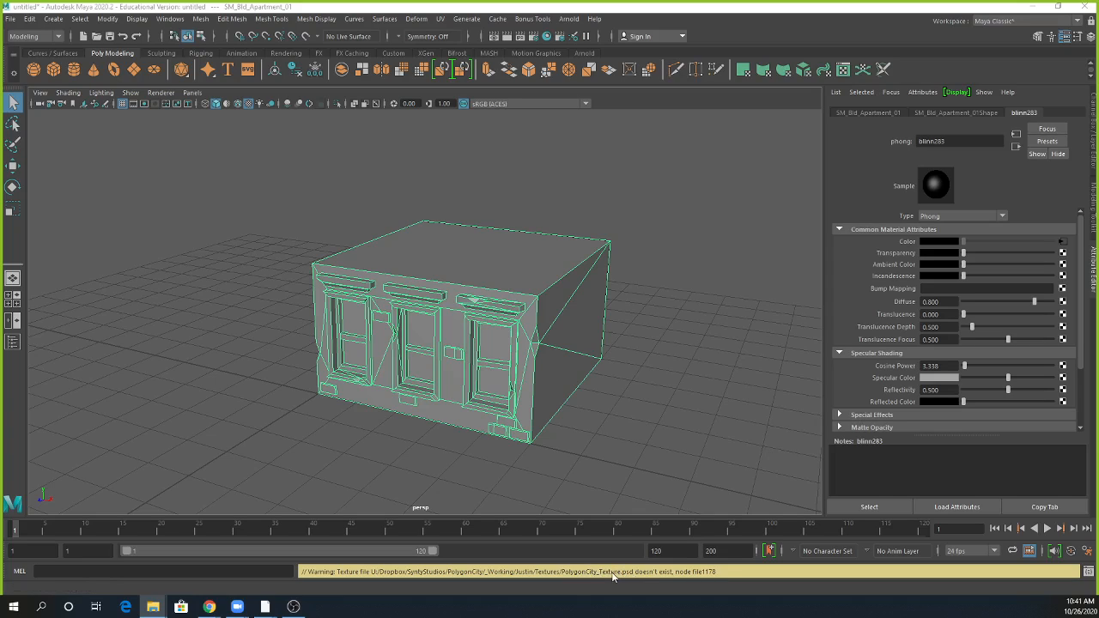
drag(1098, 343, 636, 145)
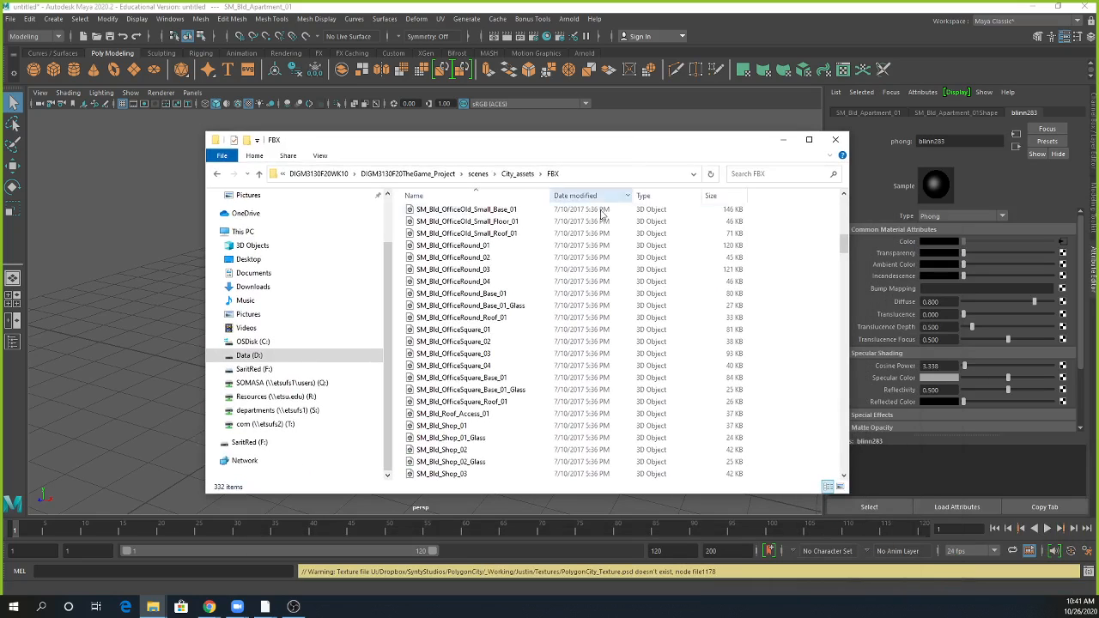
click(517, 173)
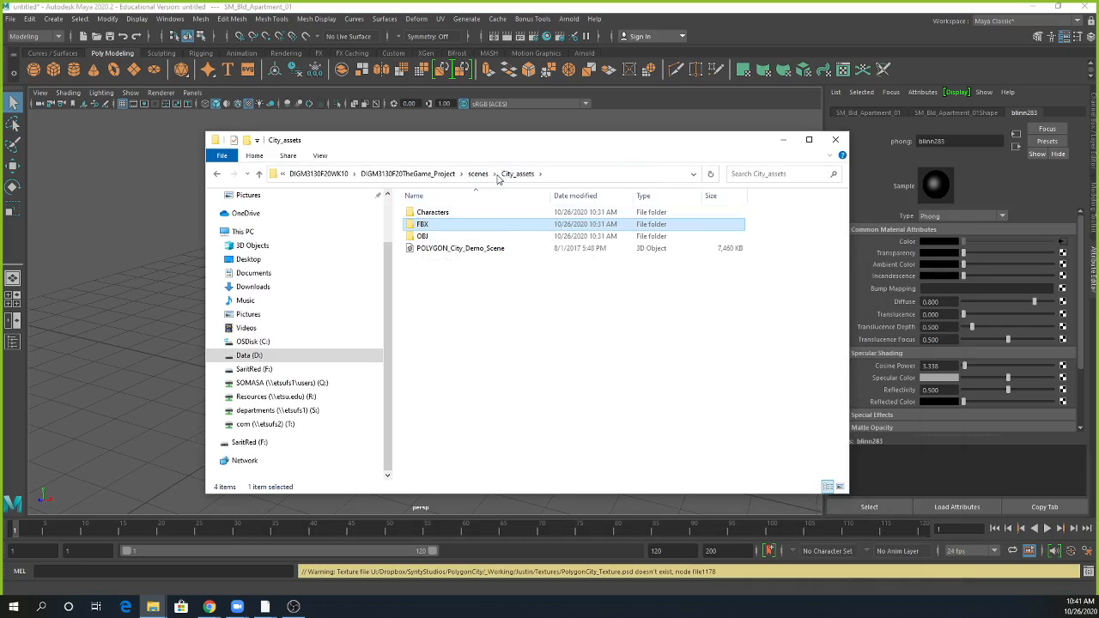
click(478, 173)
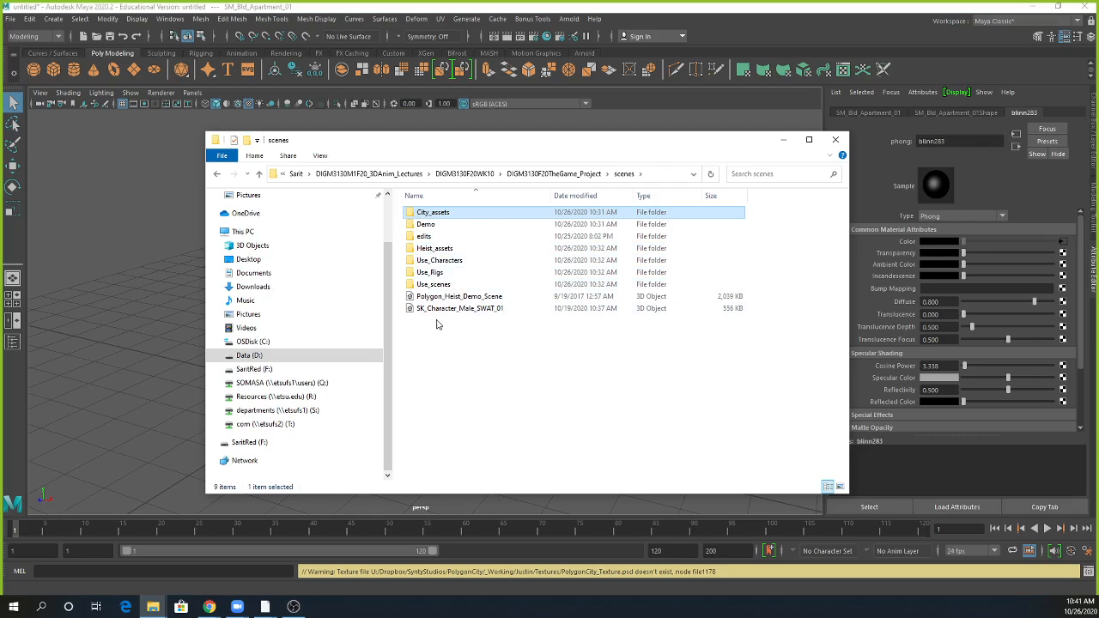
click(553, 174)
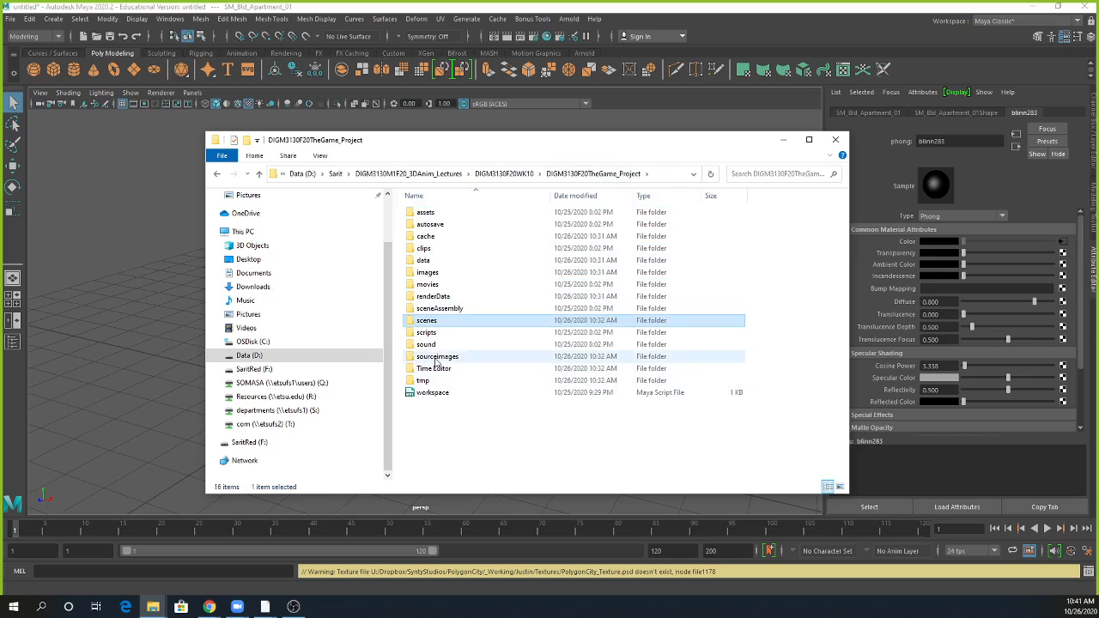
double_click(436, 356)
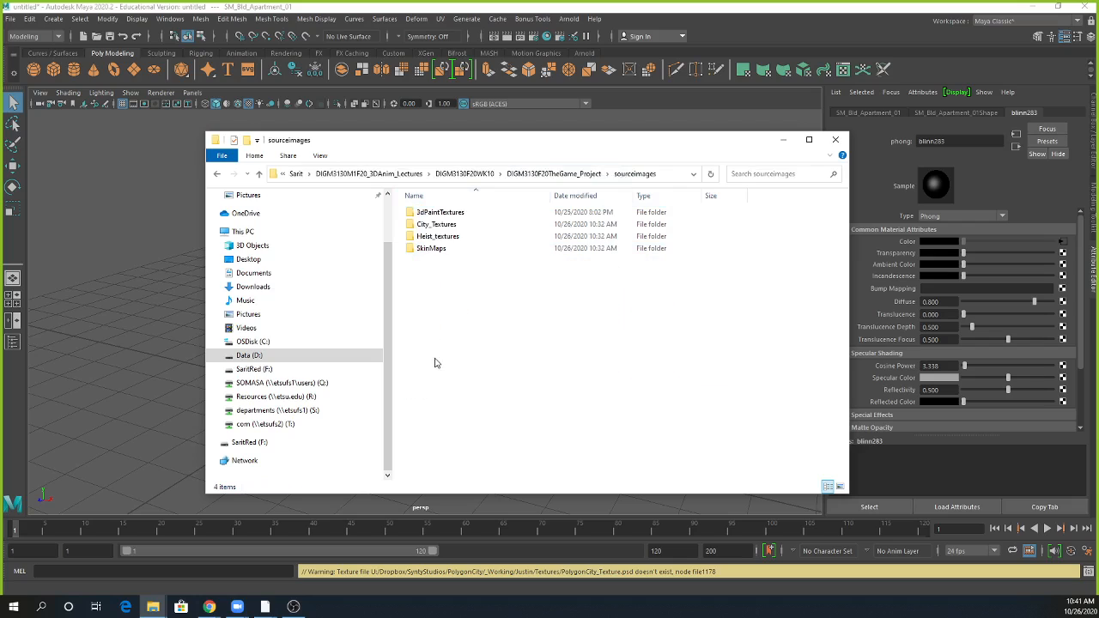
double_click(435, 224)
click(678, 292)
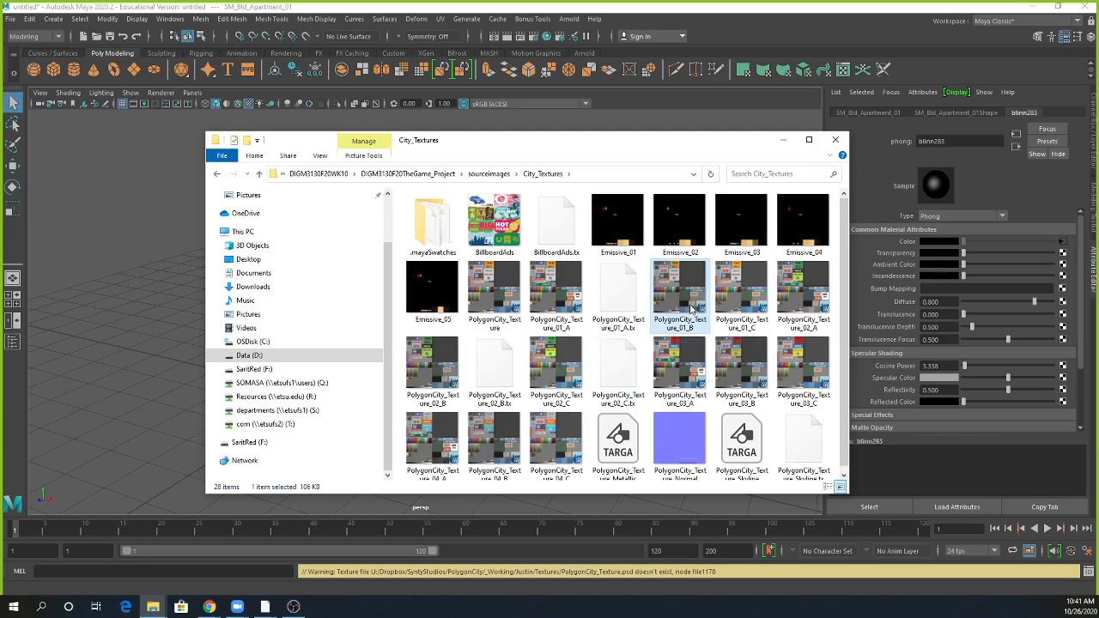
Step: Show the City_Textures files in the Details layout, widen the Name column to read full names, and look over the PolygonCity_Texture files
click(319, 155)
click(455, 183)
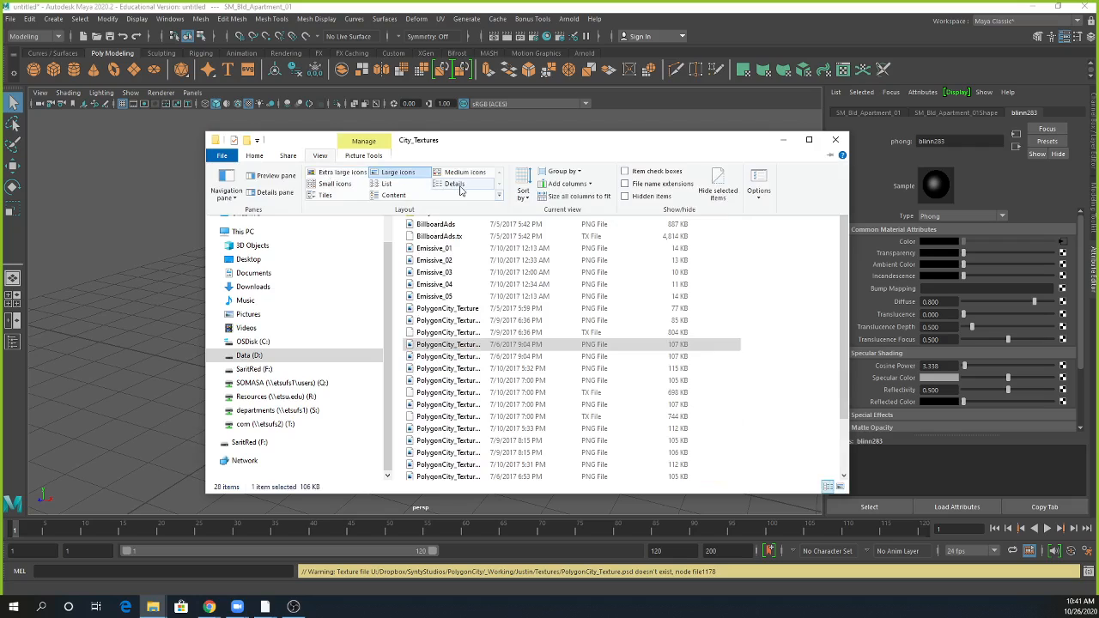
drag(487, 199, 588, 206)
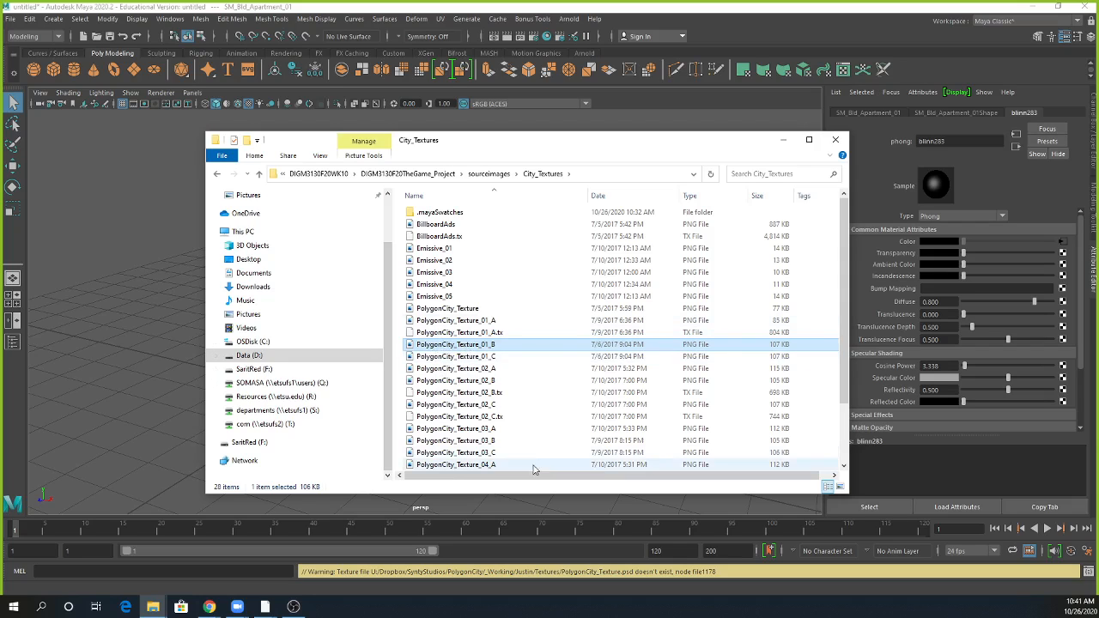
drag(571, 479, 582, 479)
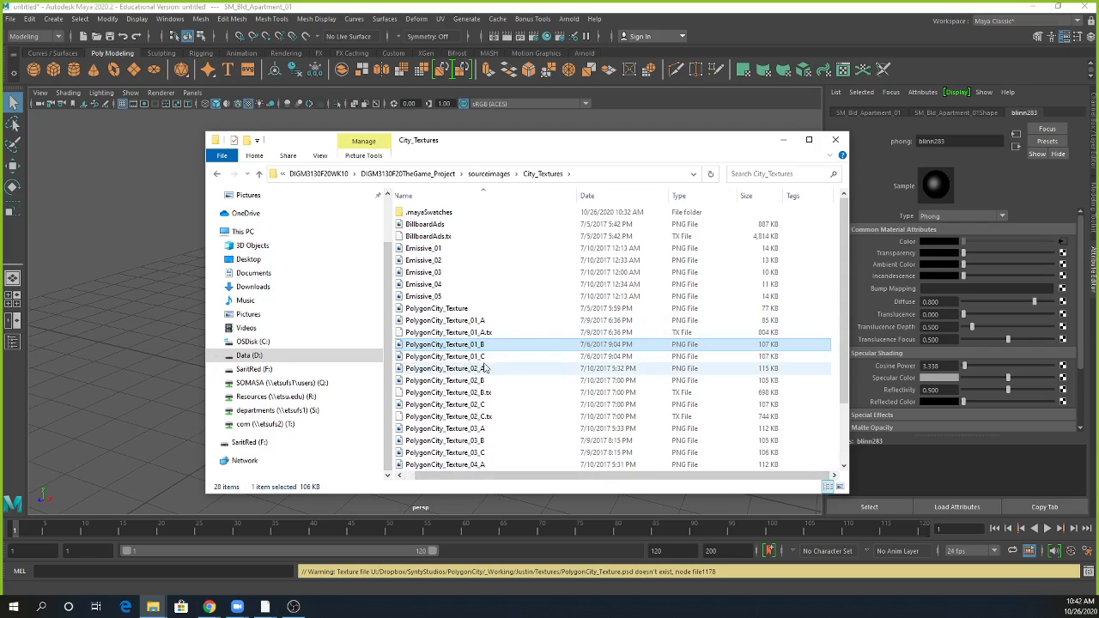
drag(705, 144, 1098, 193)
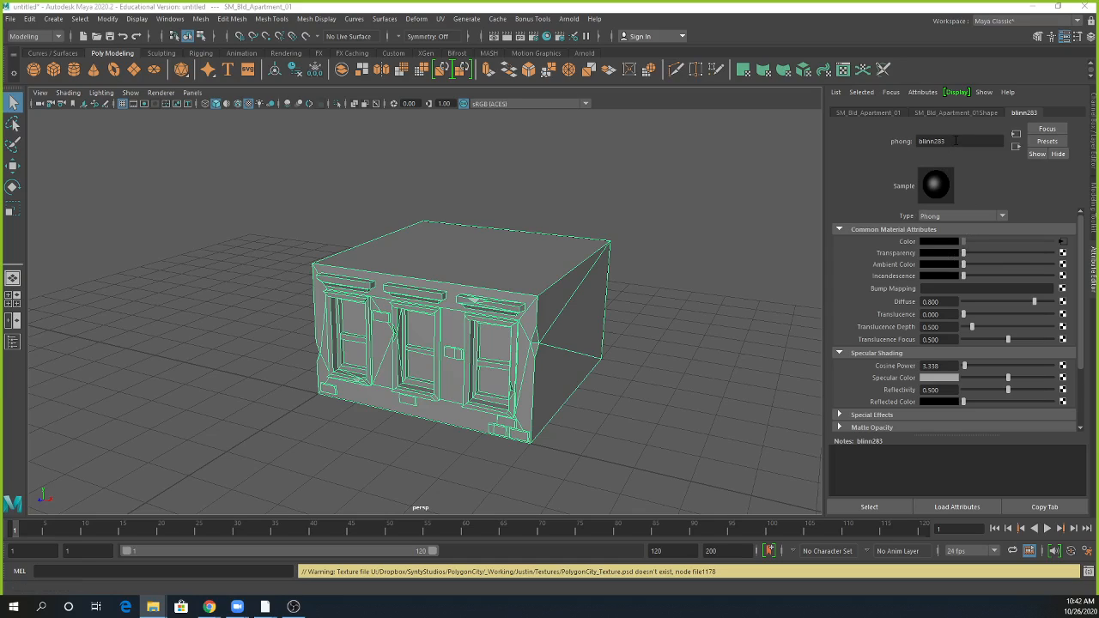
click(955, 141)
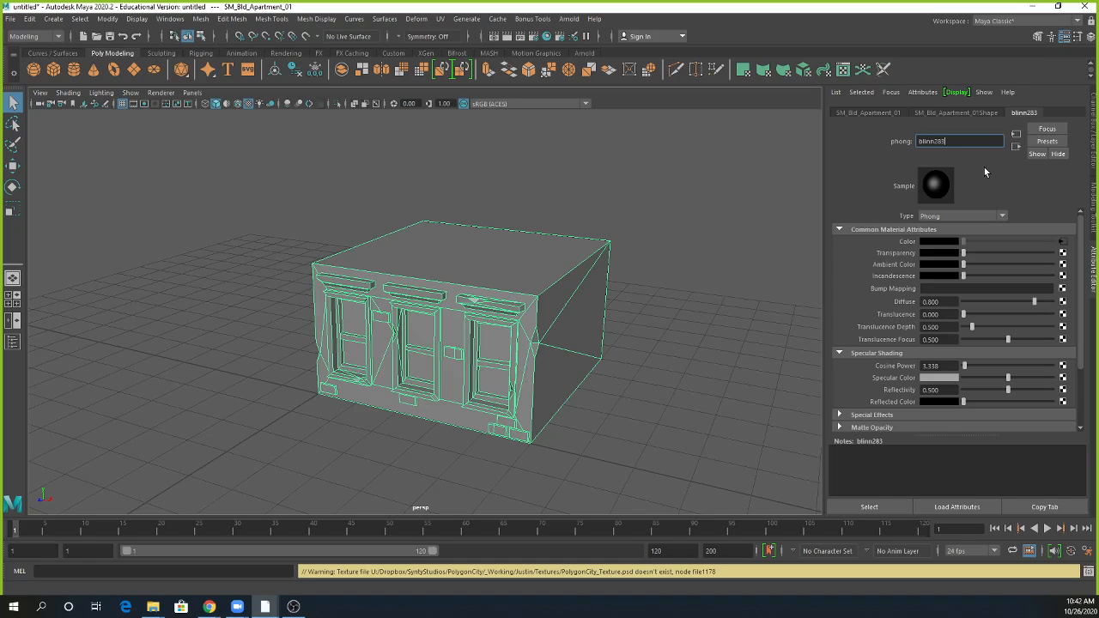
click(1042, 141)
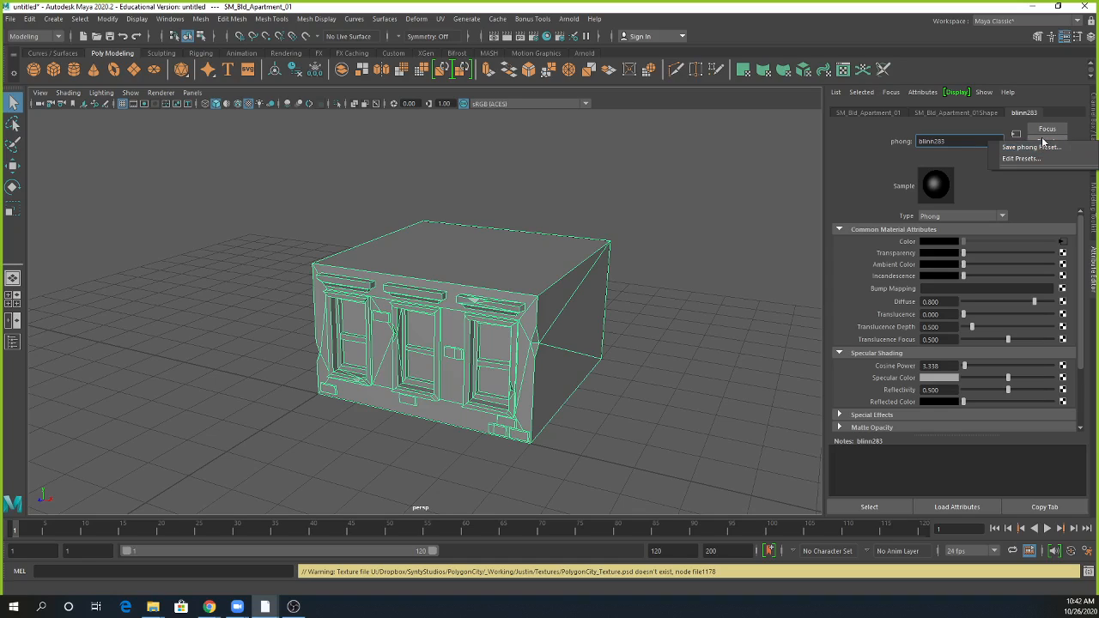
click(1041, 196)
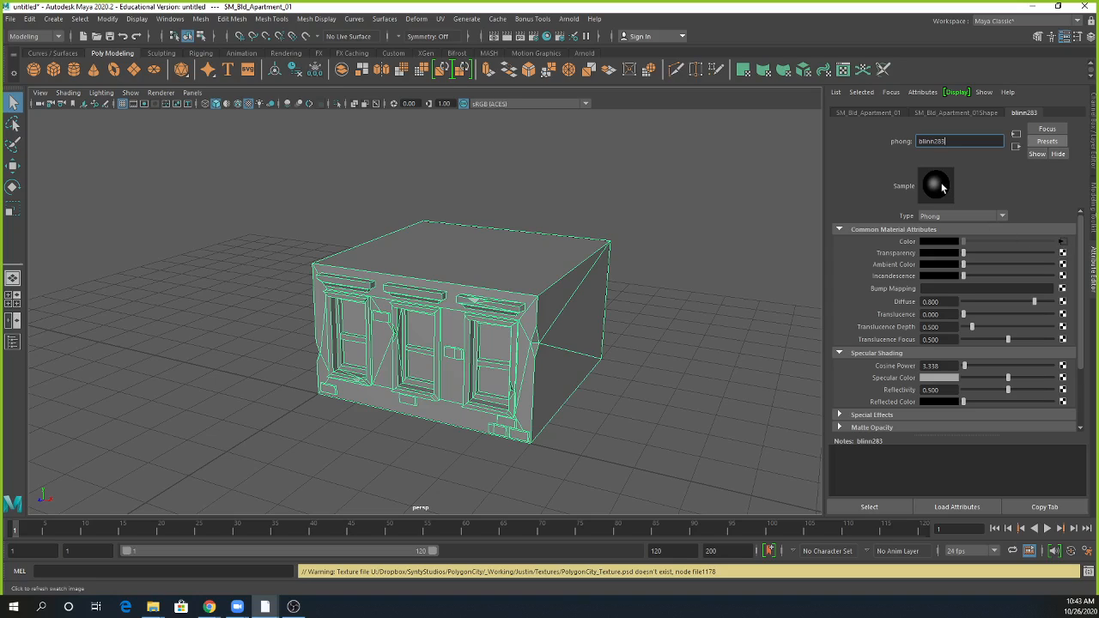
Step: Show the file texture node connected to blinn283's Color and compare its image name with the files in City_Textures
click(1062, 242)
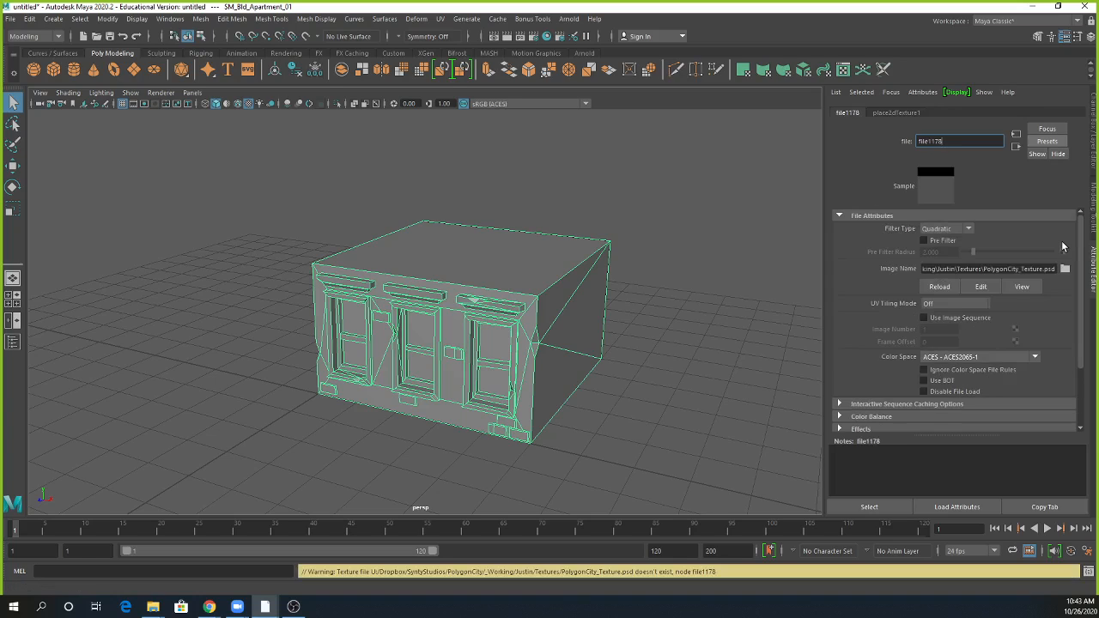
drag(960, 269, 1093, 269)
click(1022, 269)
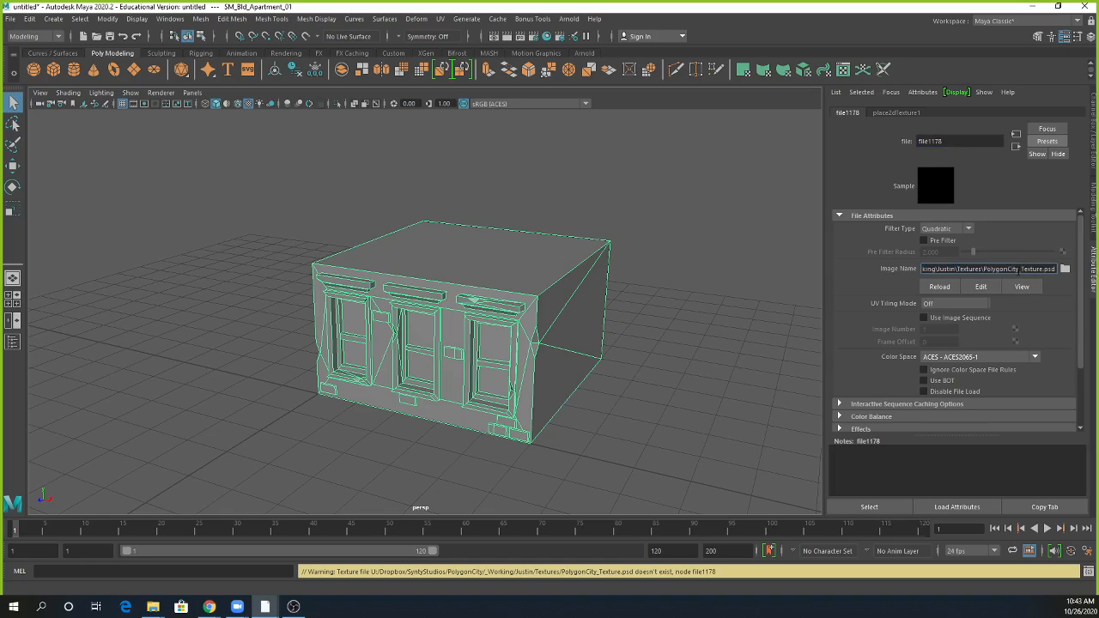
drag(1055, 269, 985, 270)
click(153, 606)
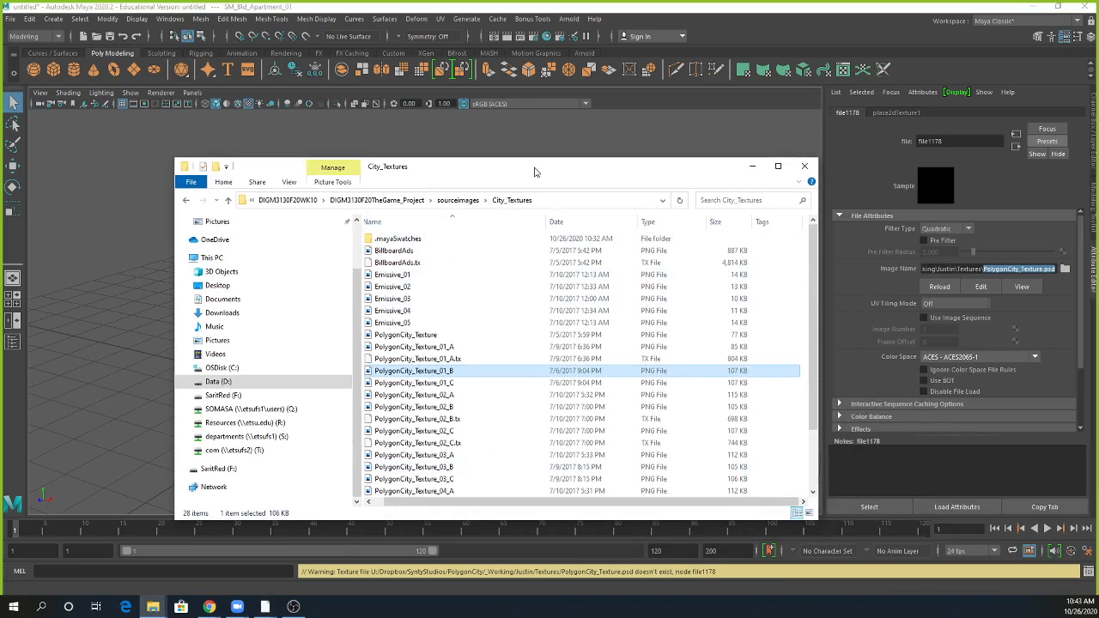
drag(535, 169, 1098, 154)
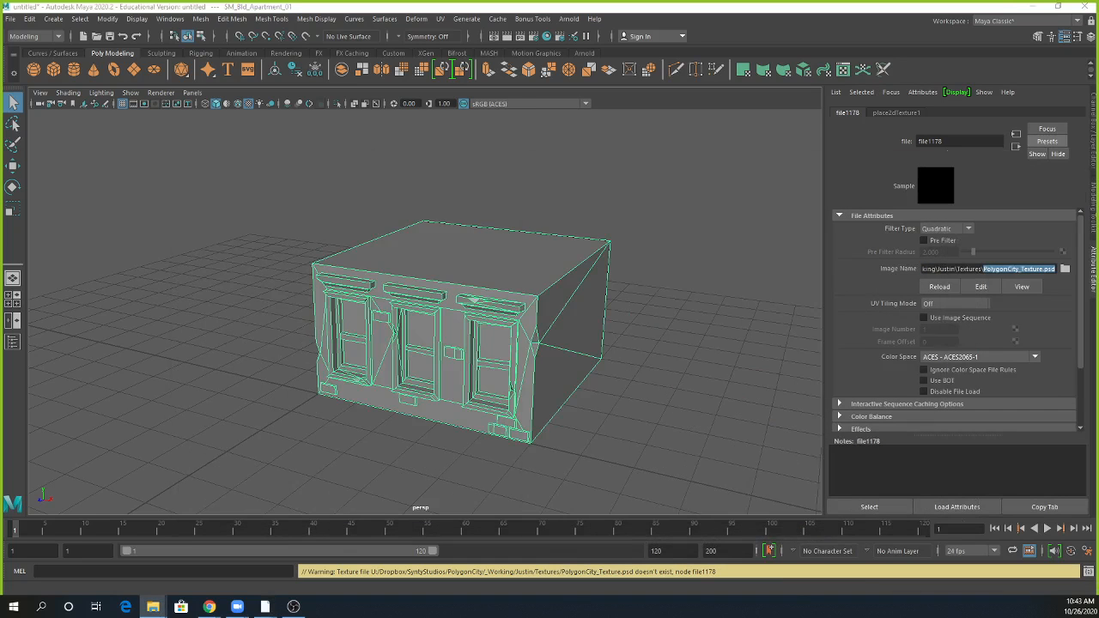
Step: Browse for a replacement image for the file texture node in the project's sourceimages/City_Textures folder
click(1064, 272)
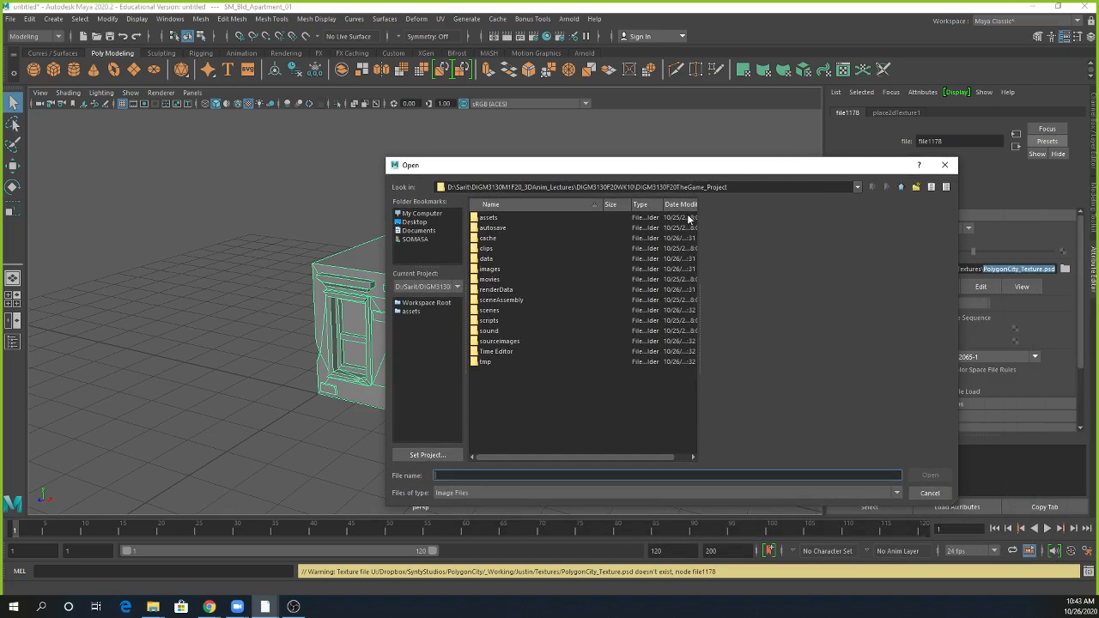
drag(731, 168, 490, 149)
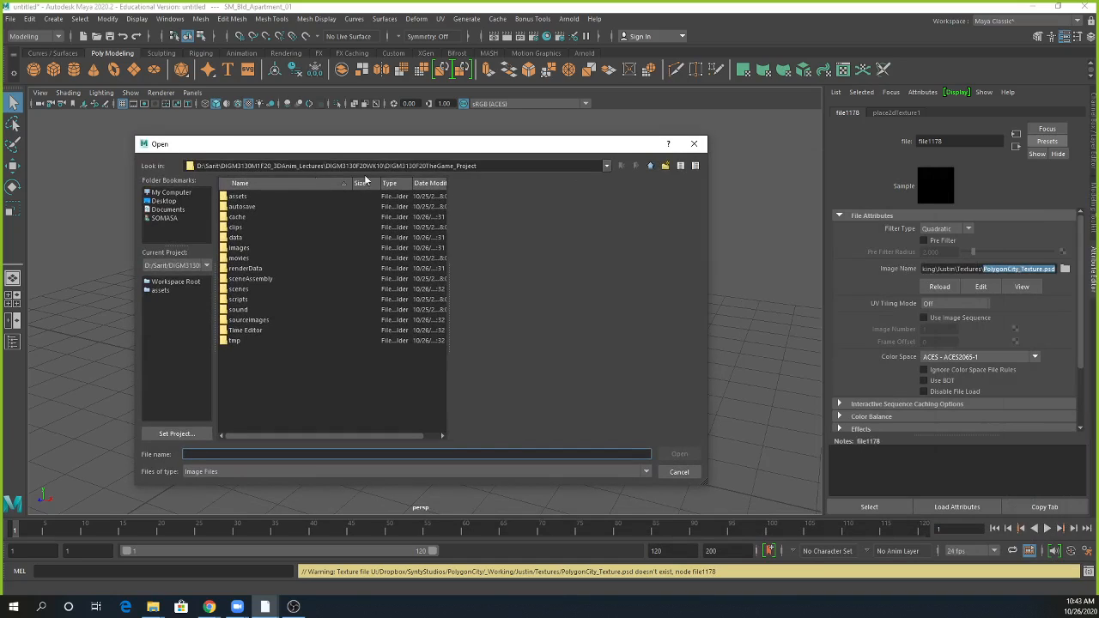
click(255, 321)
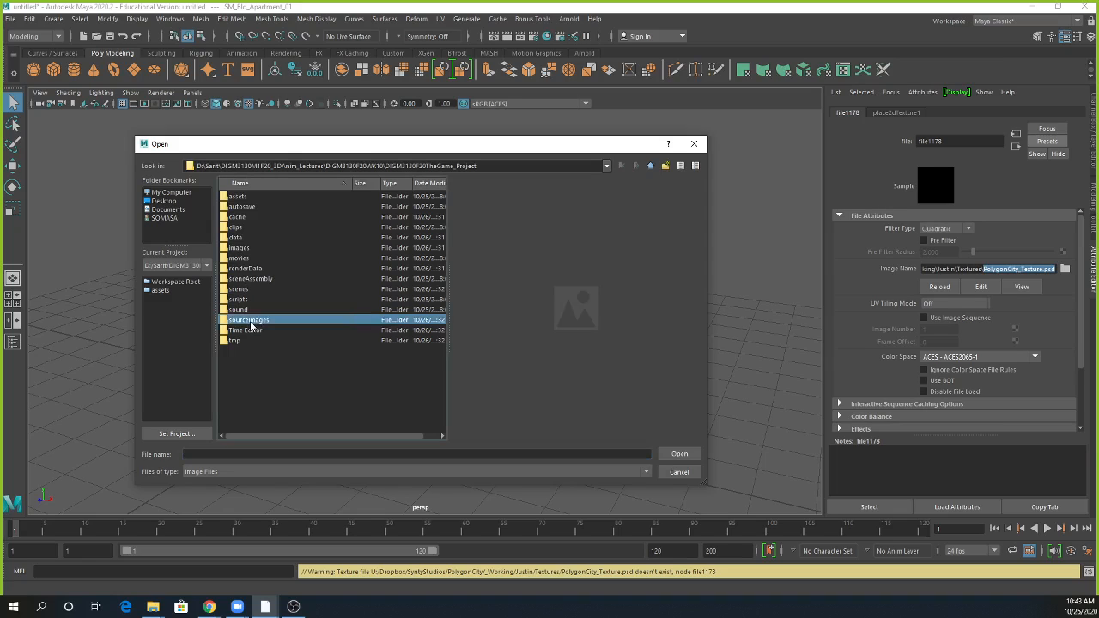
double_click(250, 321)
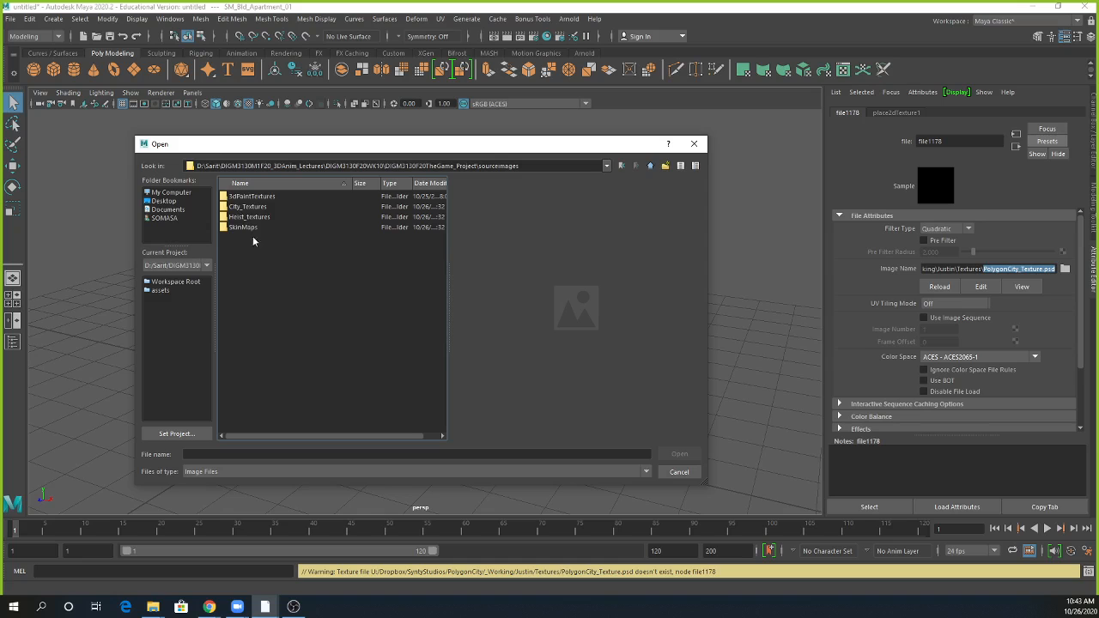
double_click(249, 206)
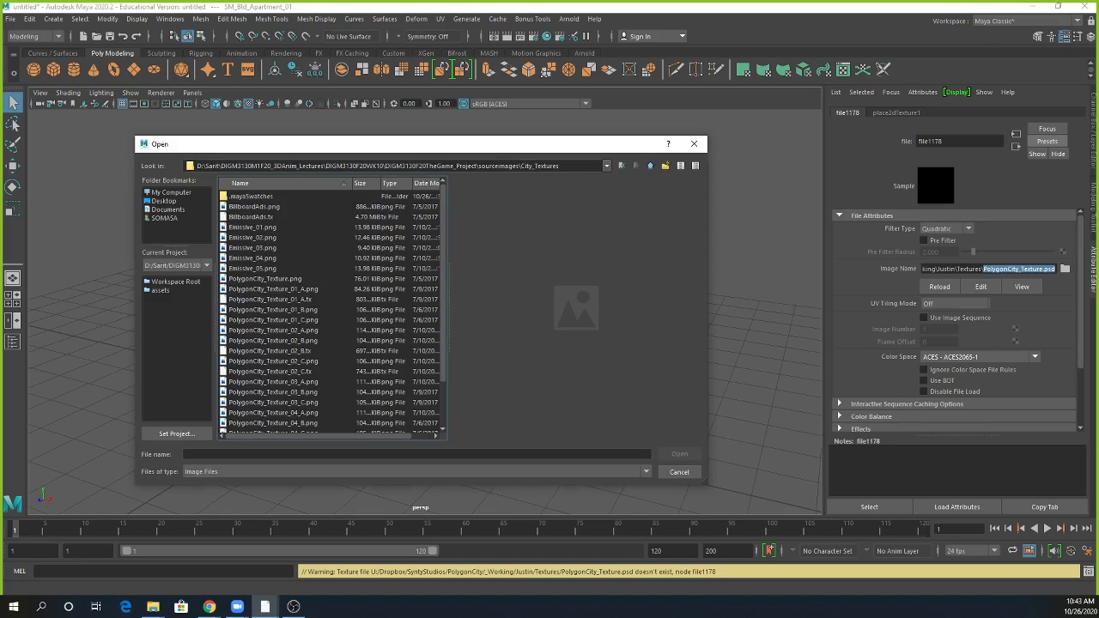
Step: In File Explorer, examine the original polygoncity SourceFiles and Textures folders under DIGM3130F20_WK08/Project3_Resourcefiles, and return to the image browser
drag(532, 166, 382, 129)
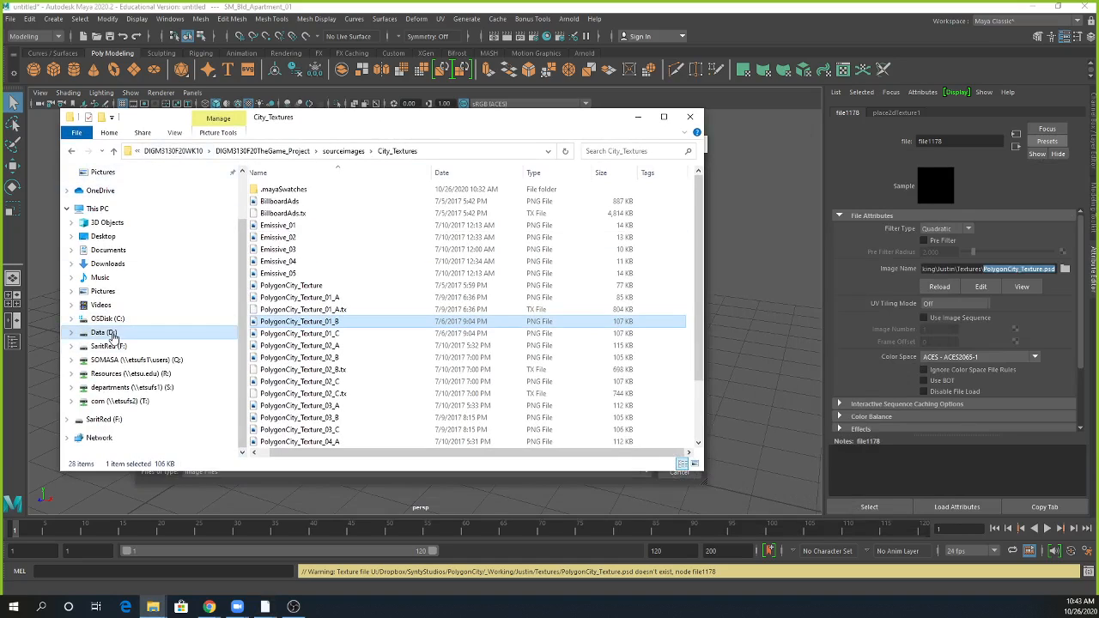
click(180, 335)
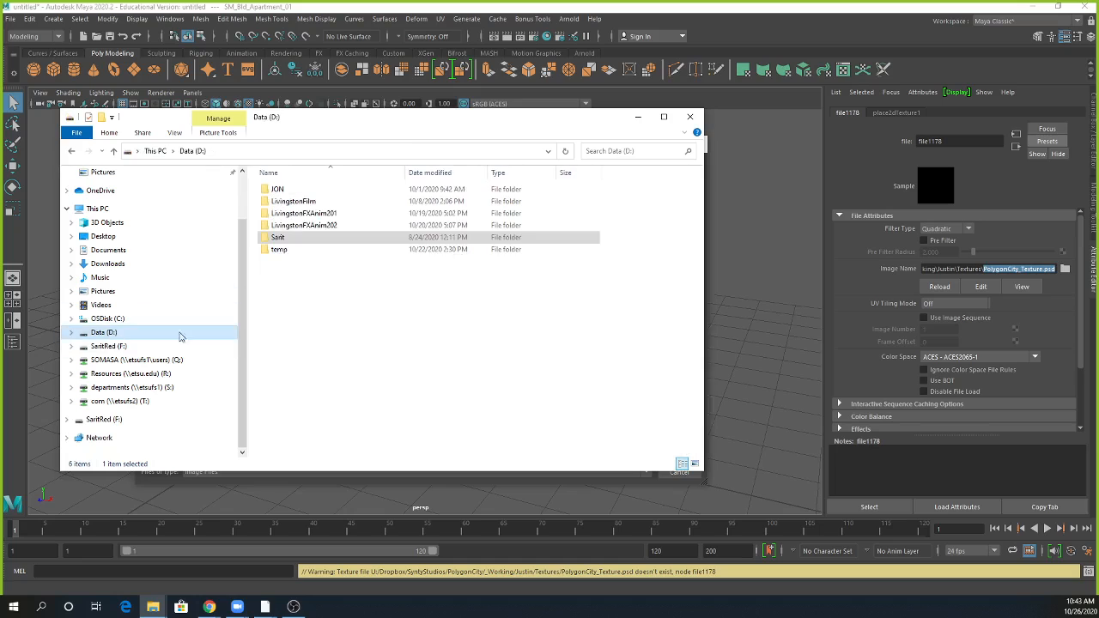
double_click(309, 238)
double_click(284, 229)
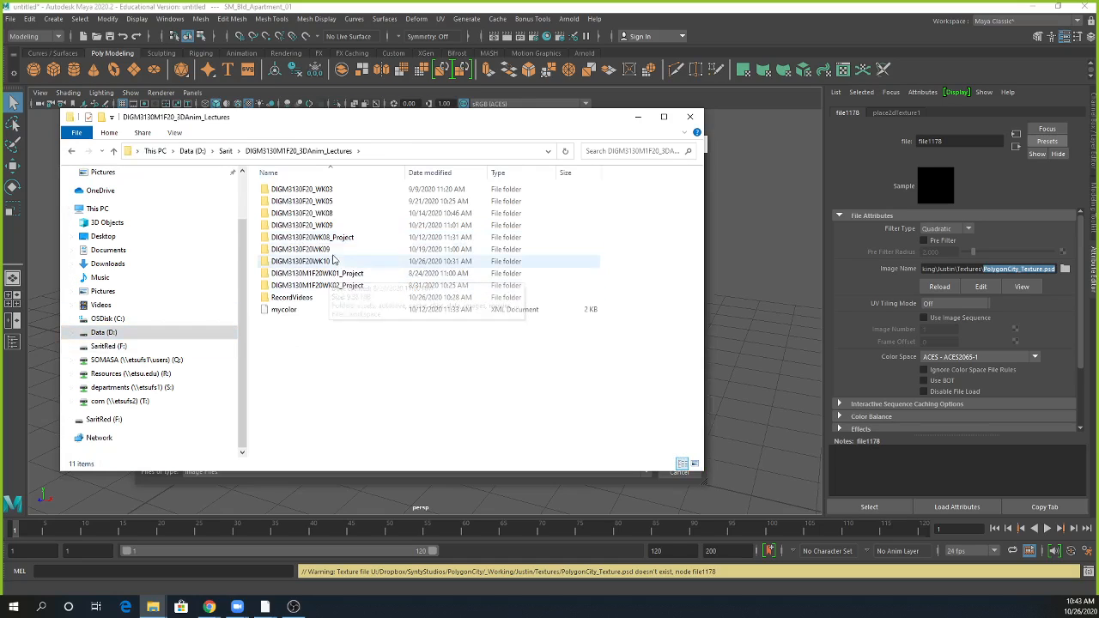
double_click(334, 215)
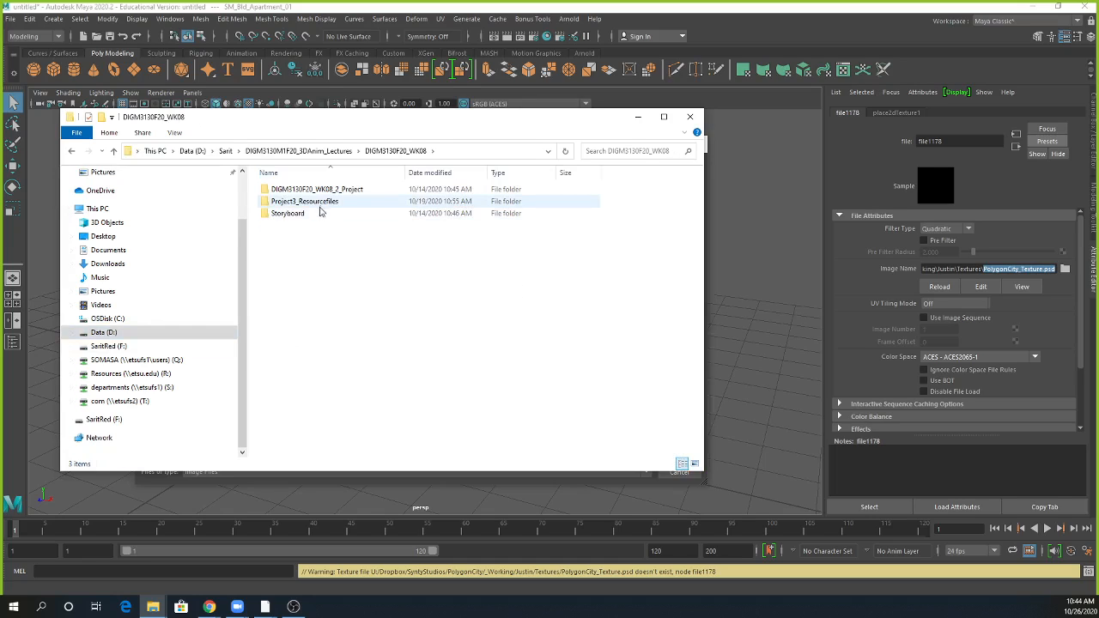
double_click(322, 205)
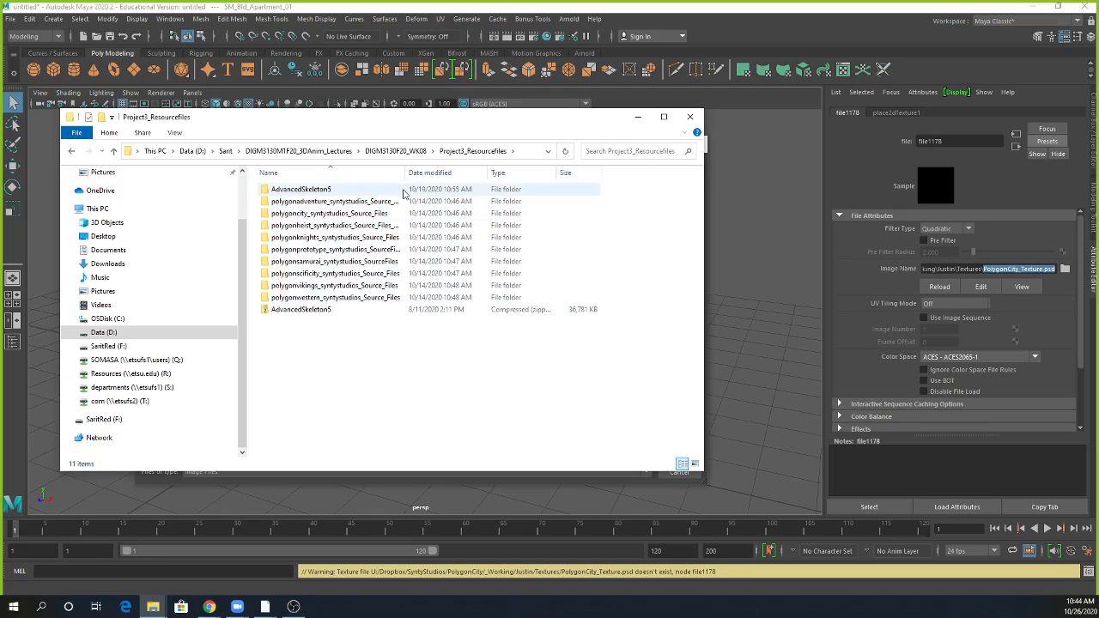
double_click(405, 172)
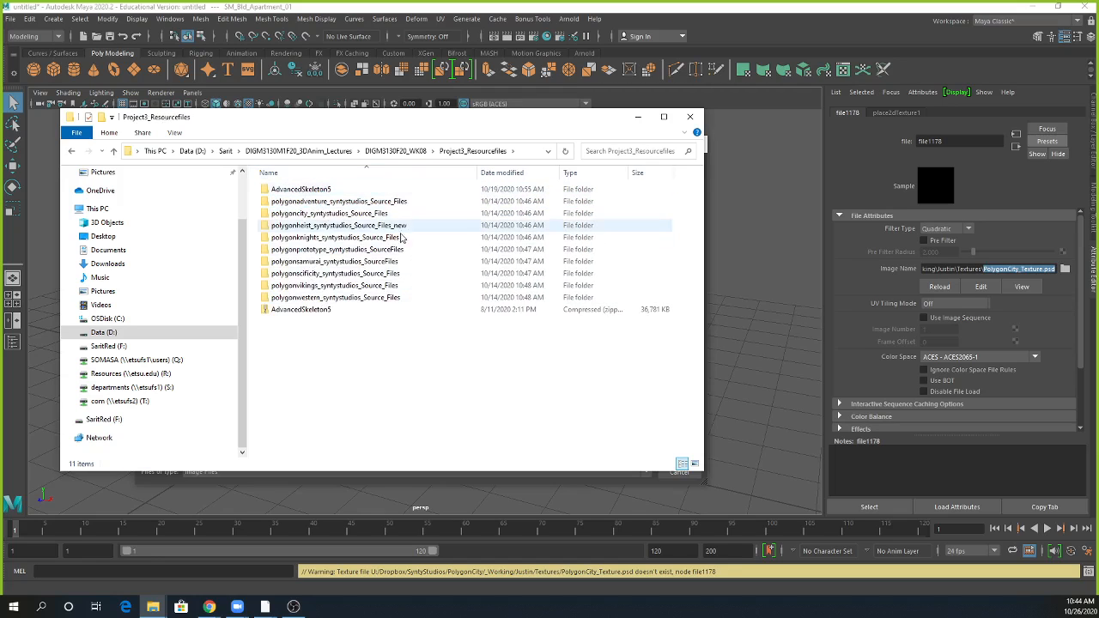
double_click(313, 215)
double_click(298, 194)
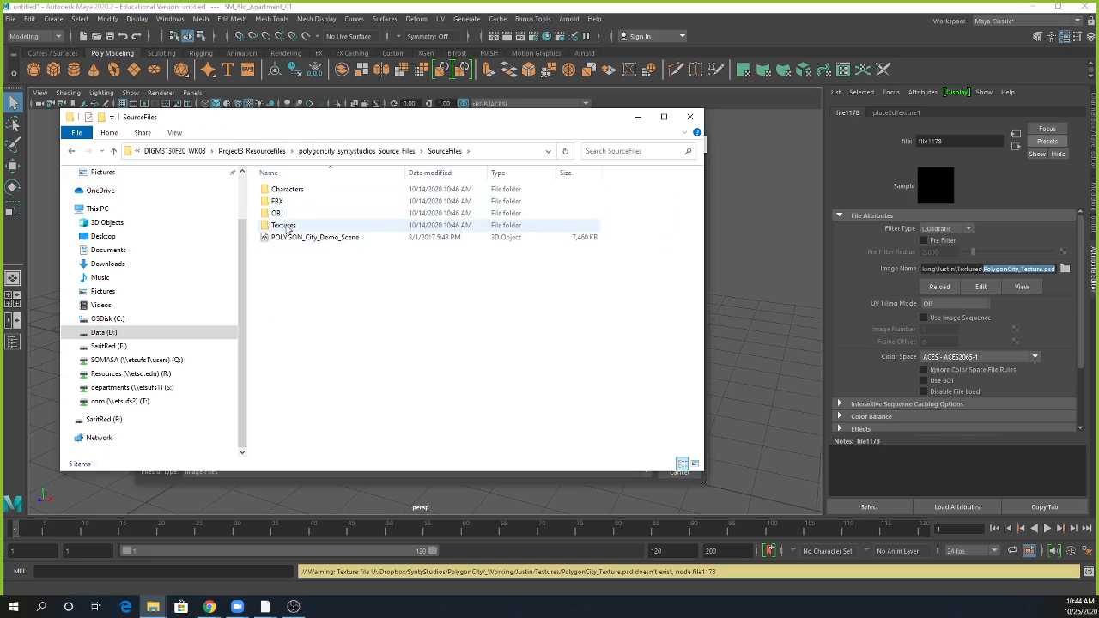
double_click(293, 224)
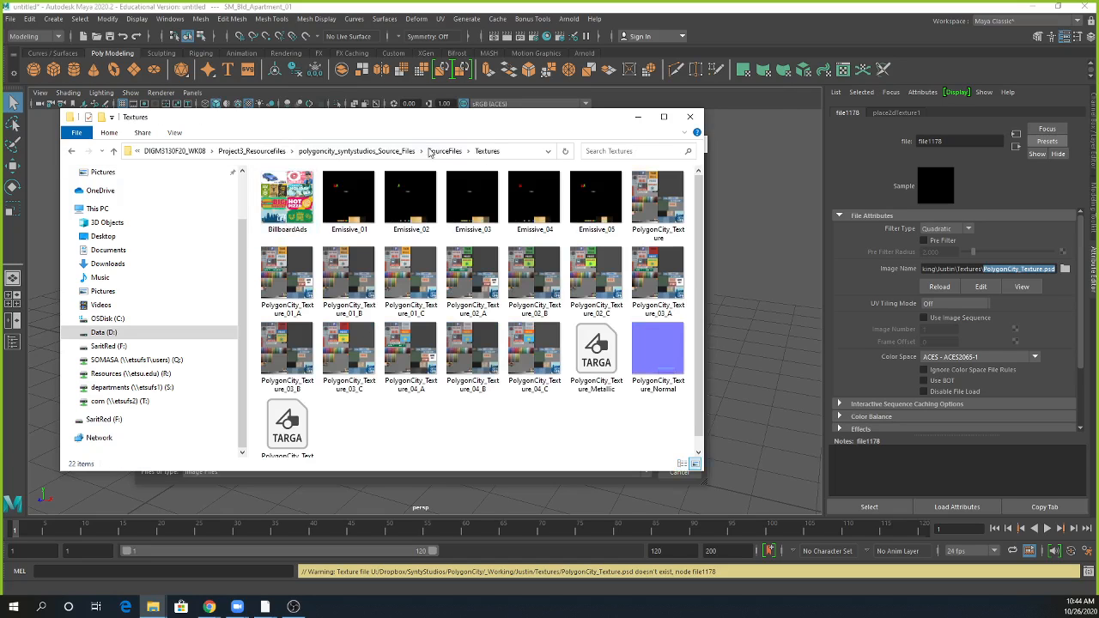
click(429, 151)
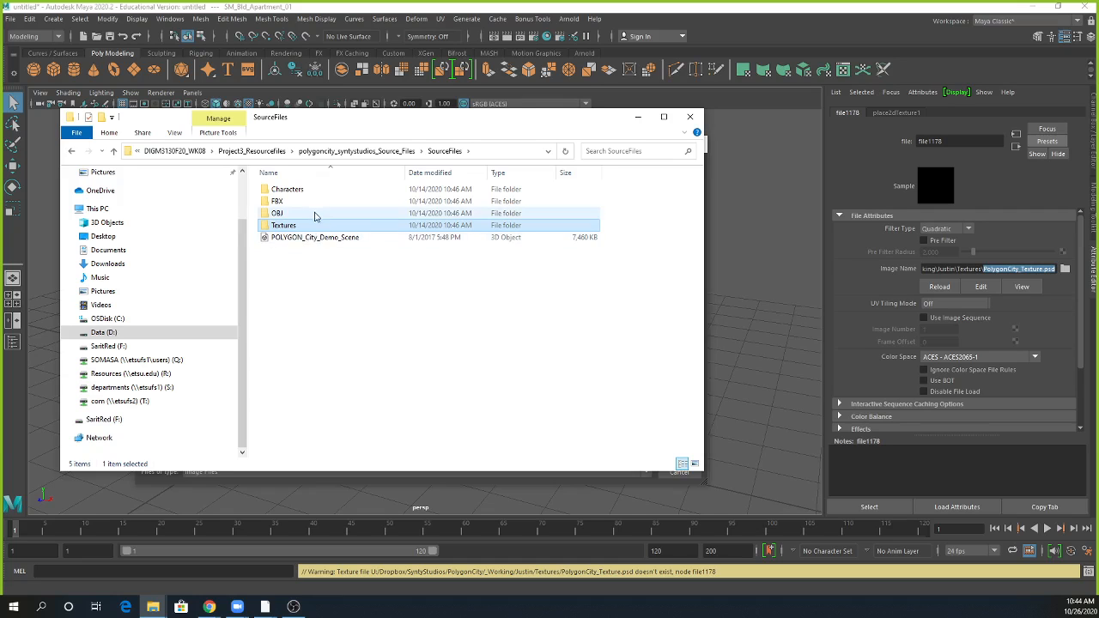
click(637, 117)
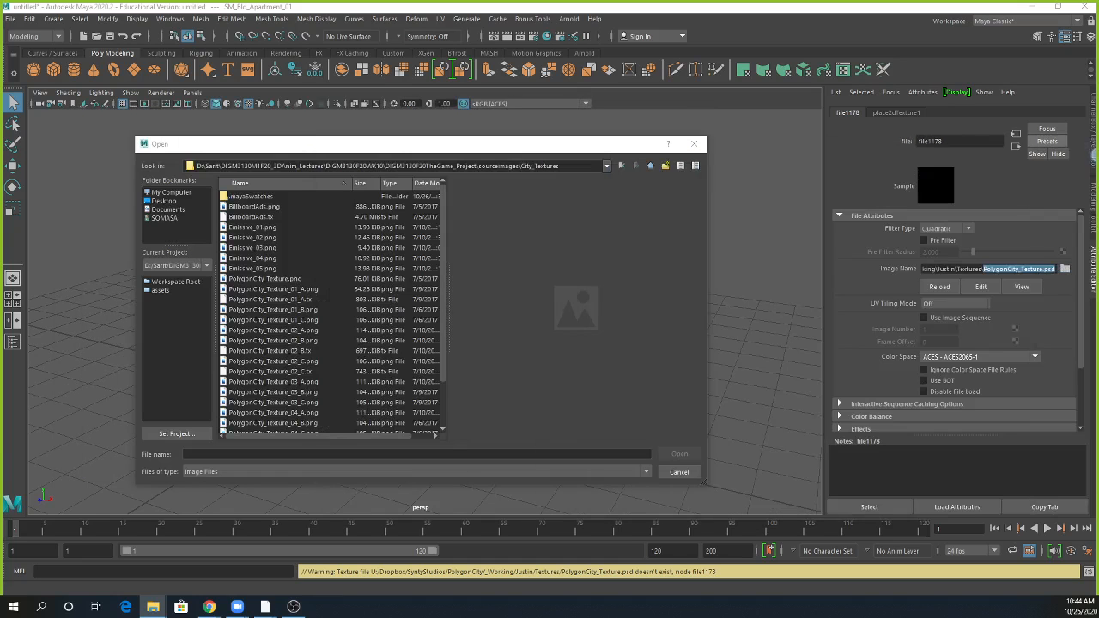
Step: Preview the PolygonCity_Texture 01 and 02 variants and load PolygonCity_Texture_02_A.png as the file texture node's image
click(289, 290)
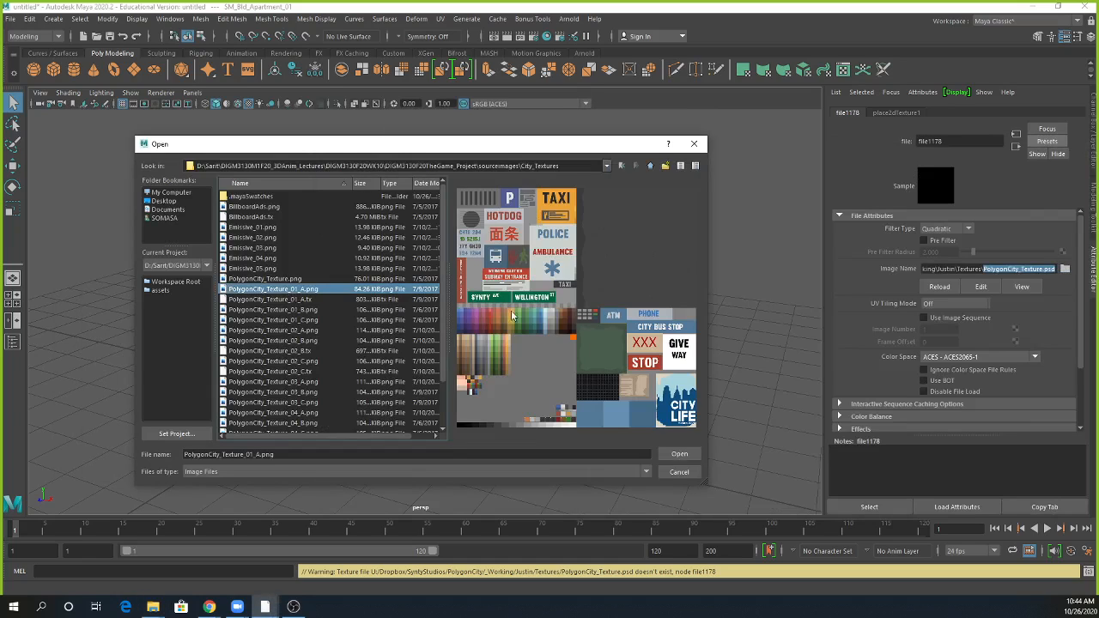
click(307, 312)
click(307, 319)
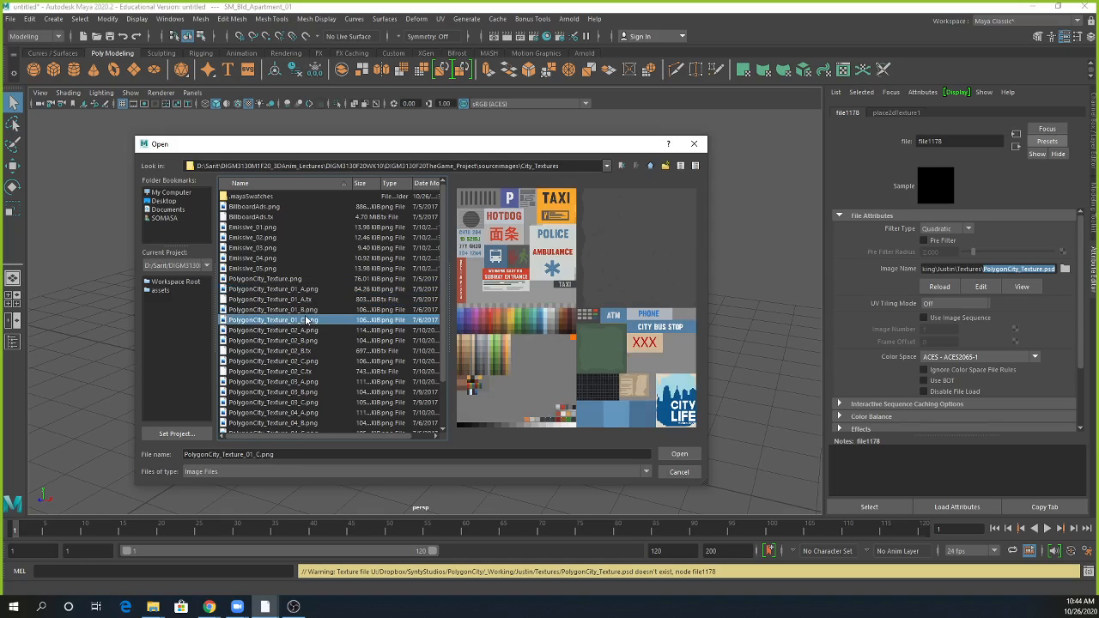
click(306, 329)
click(304, 340)
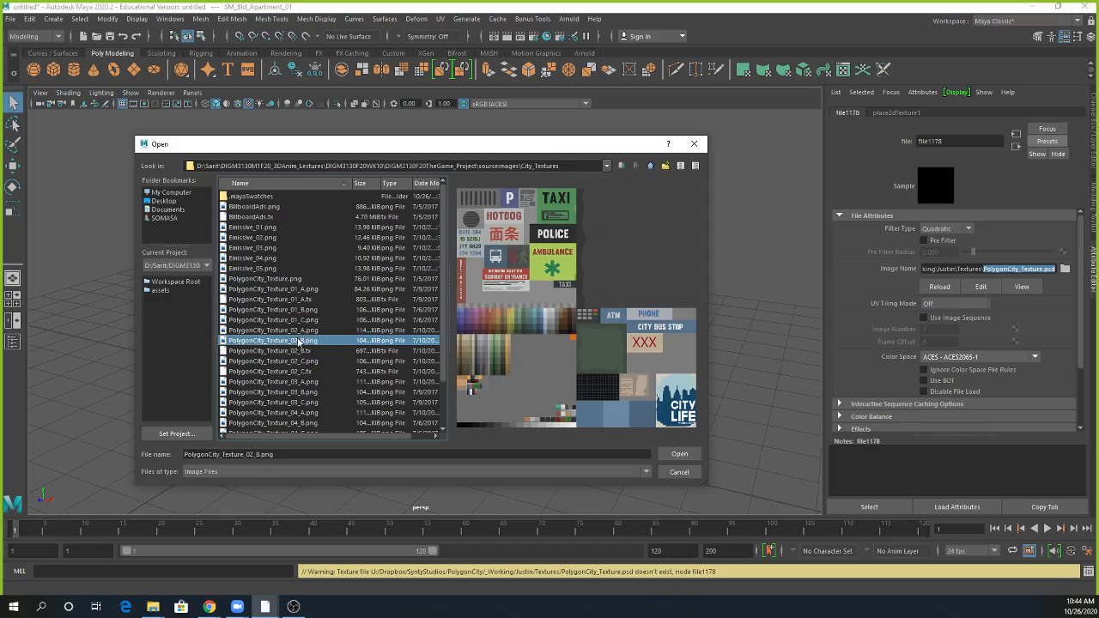
click(302, 330)
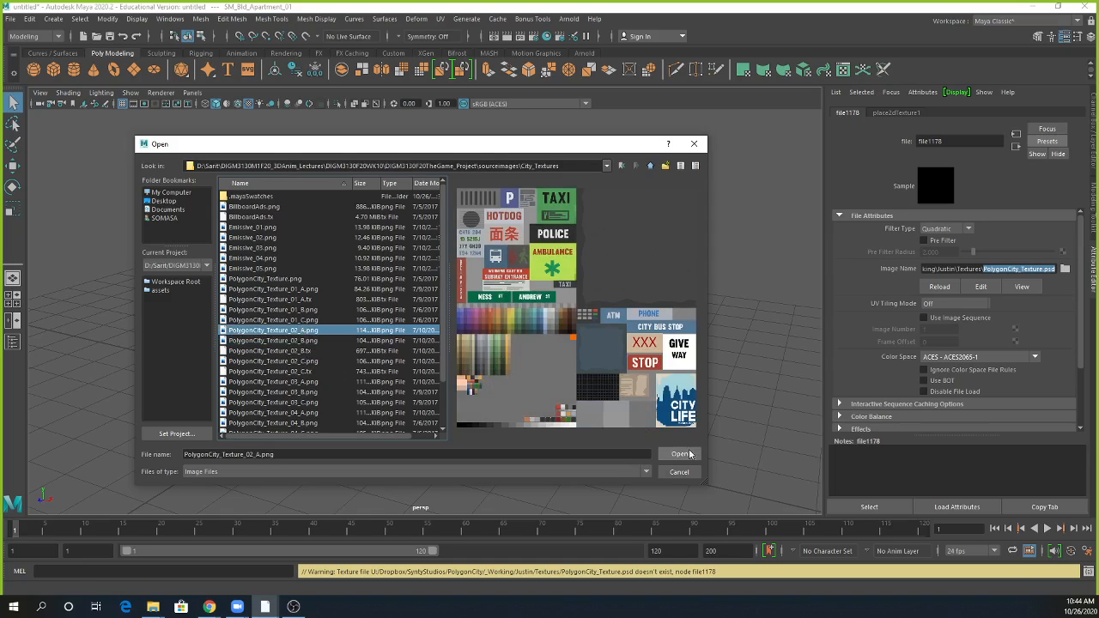
click(679, 454)
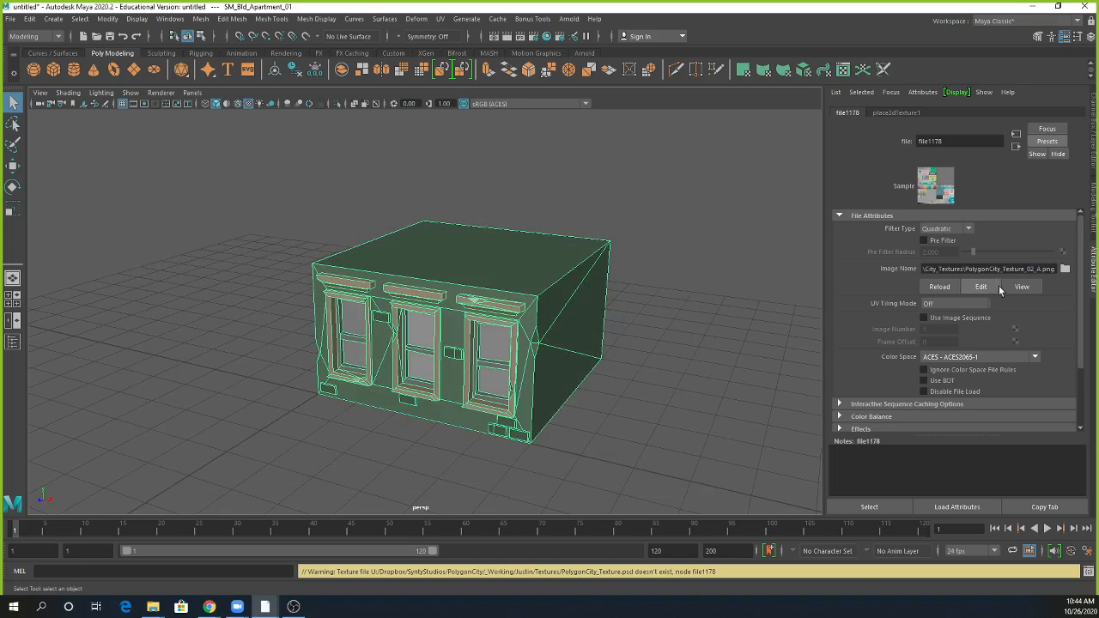
Step: Examine the sourceimages-relative path in Image Name and locate the game project folder inside DIGM3130F20WK10 in File Explorer, then return to Maya
drag(1004, 268, 969, 271)
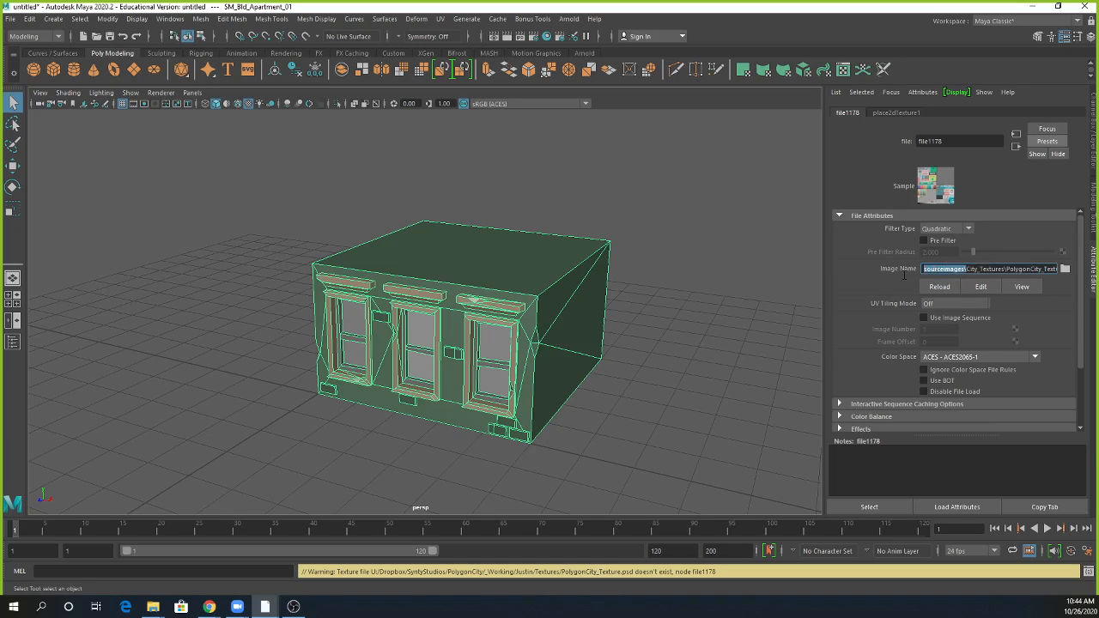
drag(924, 269, 966, 270)
key(alt+Tab)
drag(939, 175, 757, 176)
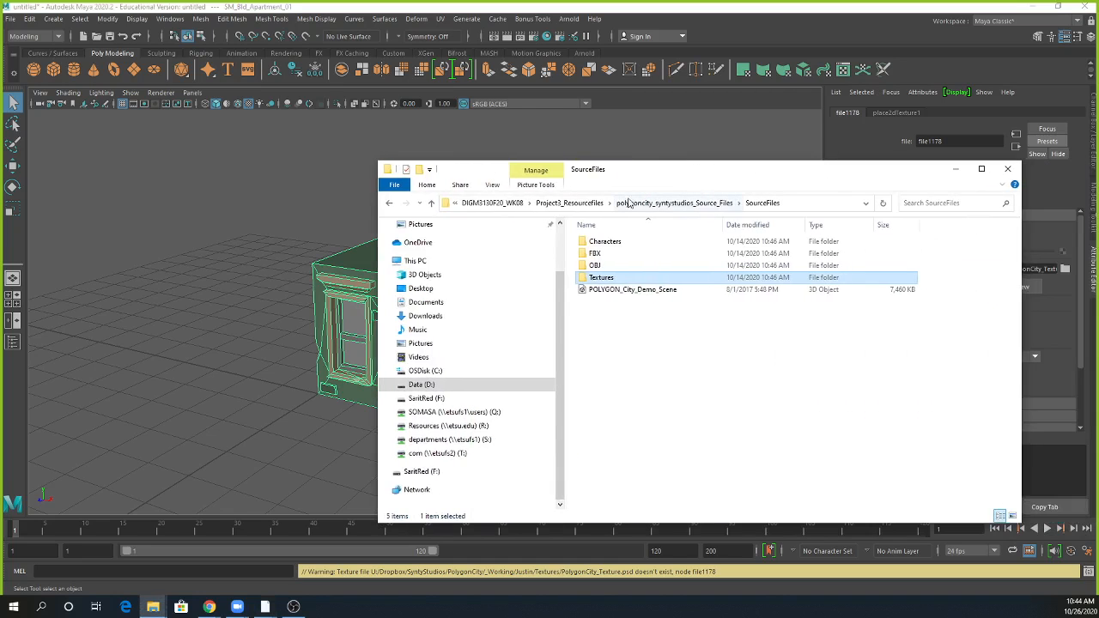
click(497, 206)
click(429, 384)
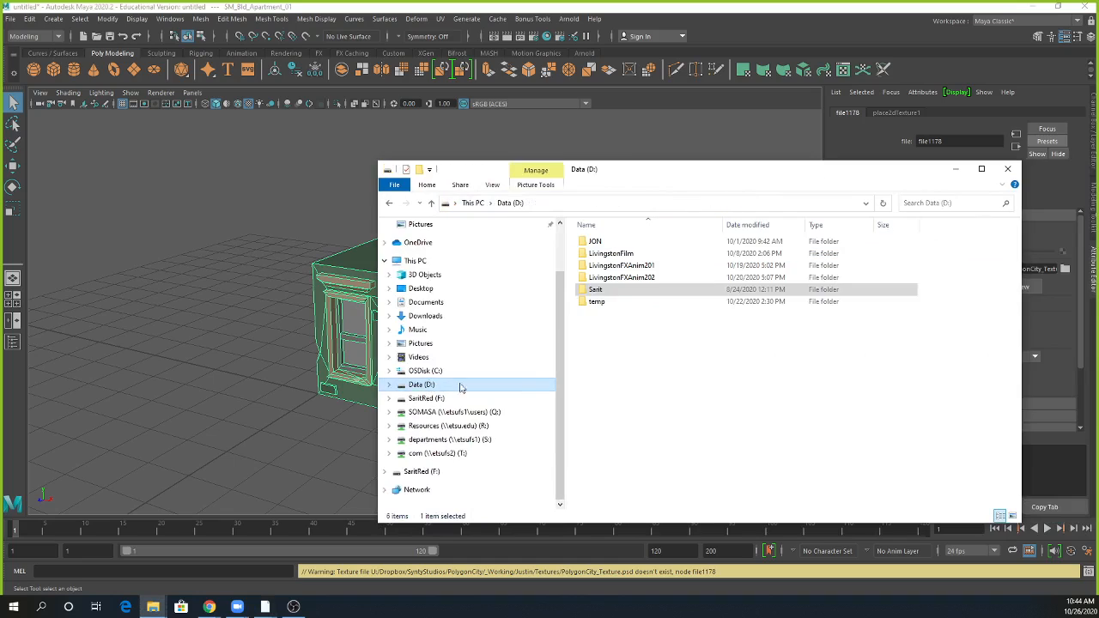
double_click(601, 291)
double_click(604, 256)
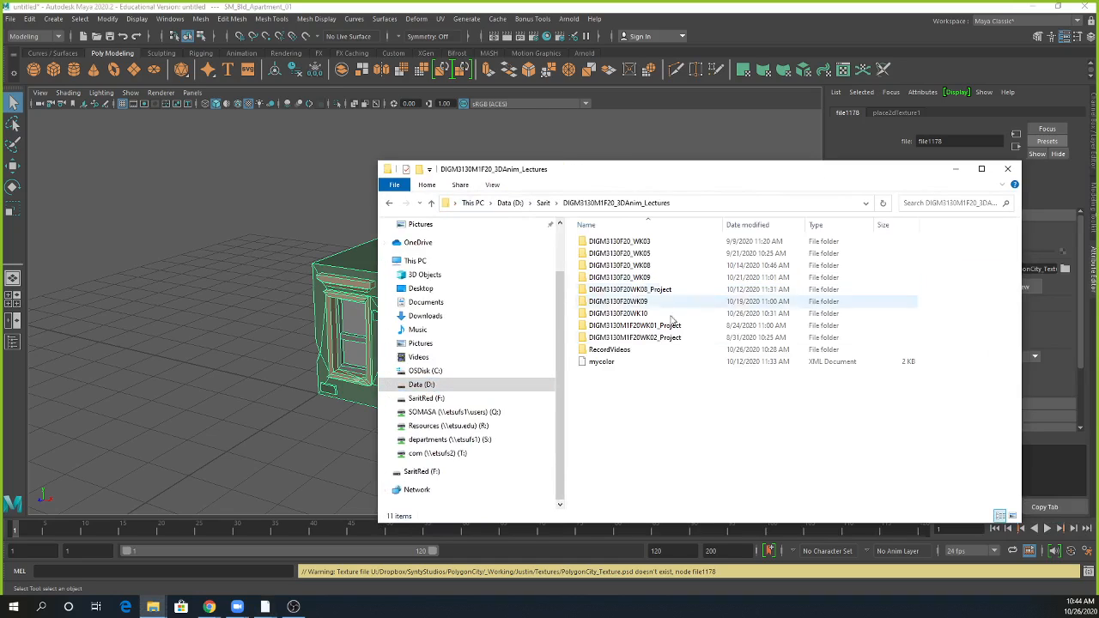
click(642, 315)
double_click(642, 315)
click(640, 256)
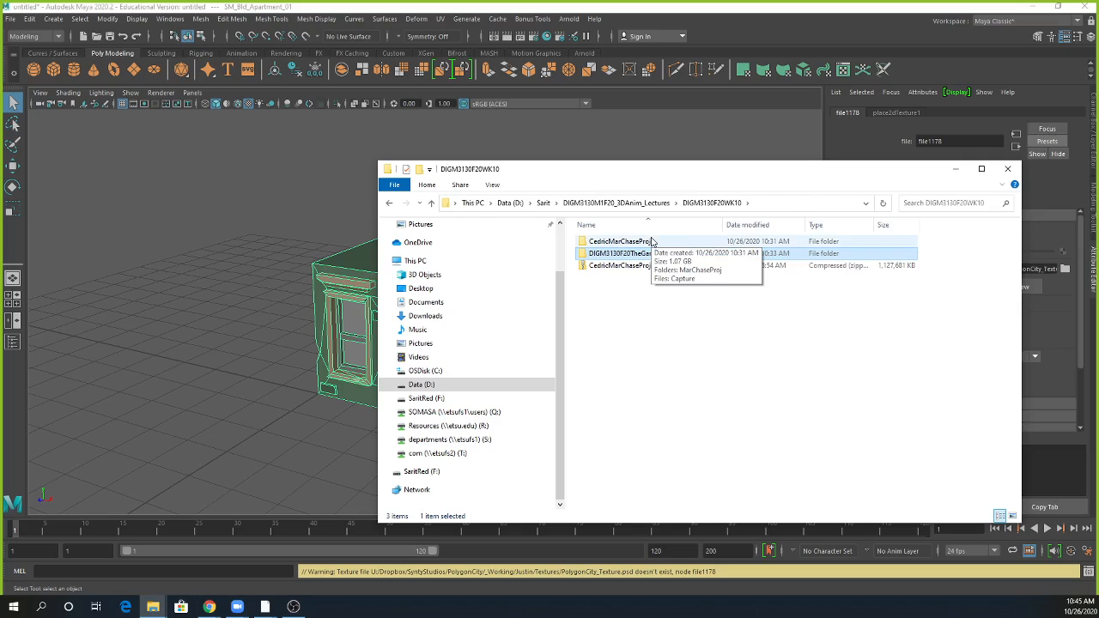
drag(775, 170, 1098, 163)
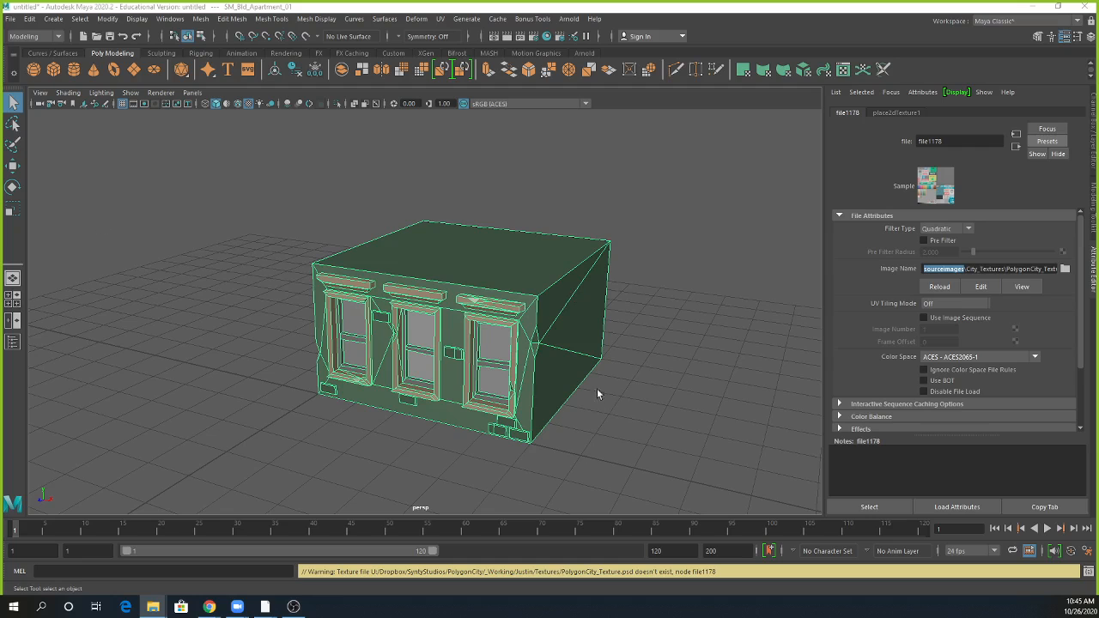
Step: Show the Outliner and rename SM_Bld_Apartment_01 as Apartment_01_mesh
alt+right_drag(548, 368, 519, 326)
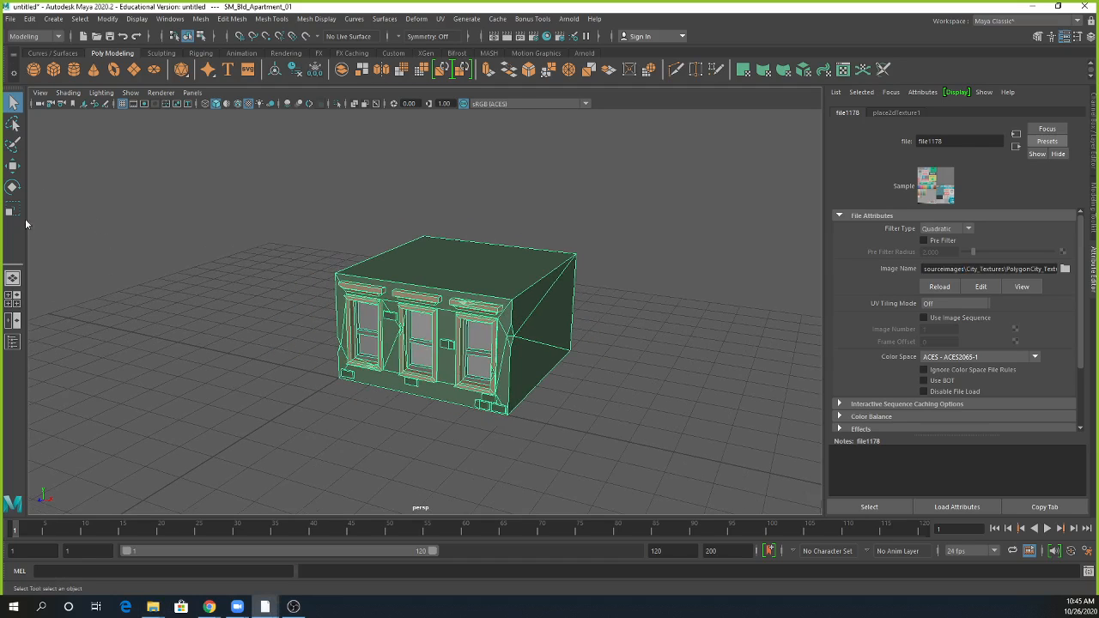
click(13, 342)
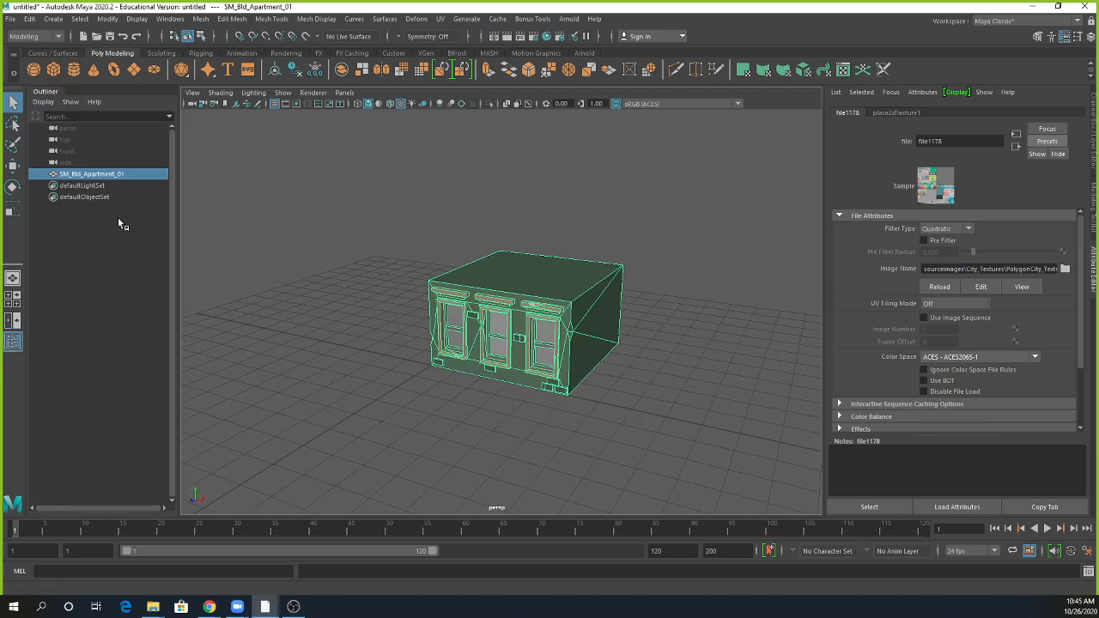
double_click(84, 175)
drag(85, 176, 54, 176)
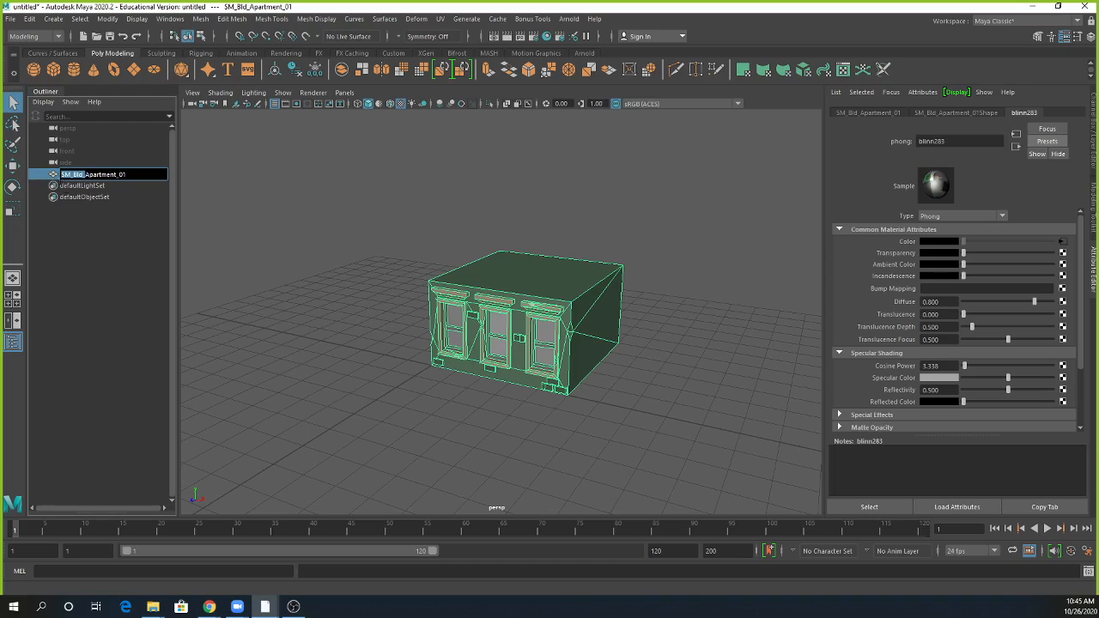
key(BackSpace)
key(Return)
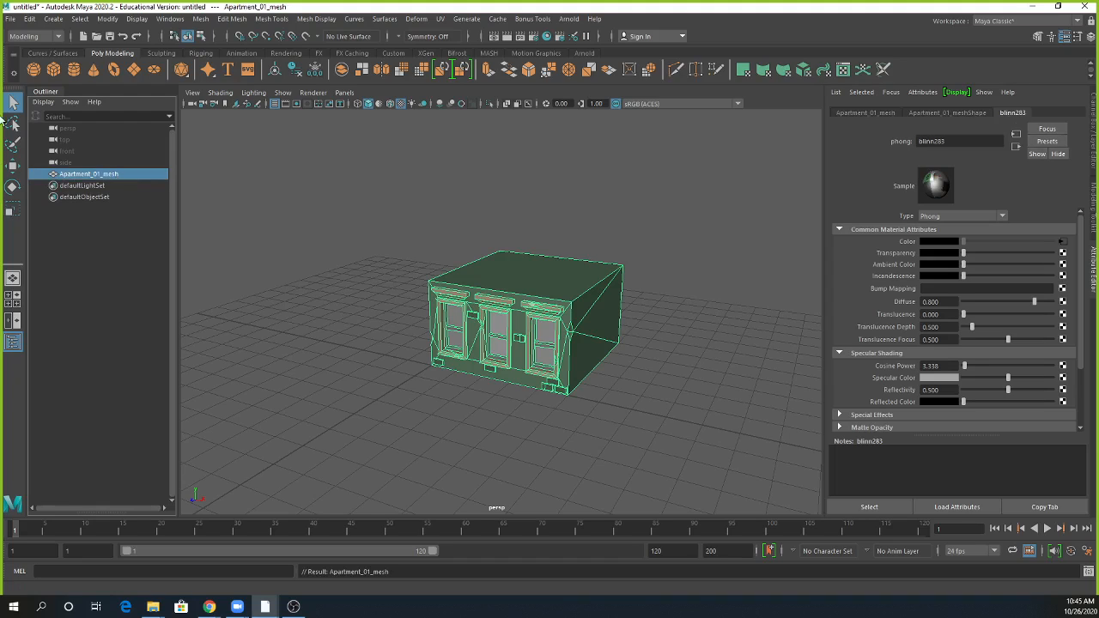
Step: Duplicate Apartment_01_mesh and raise the copy vertically above the original floor
click(30, 19)
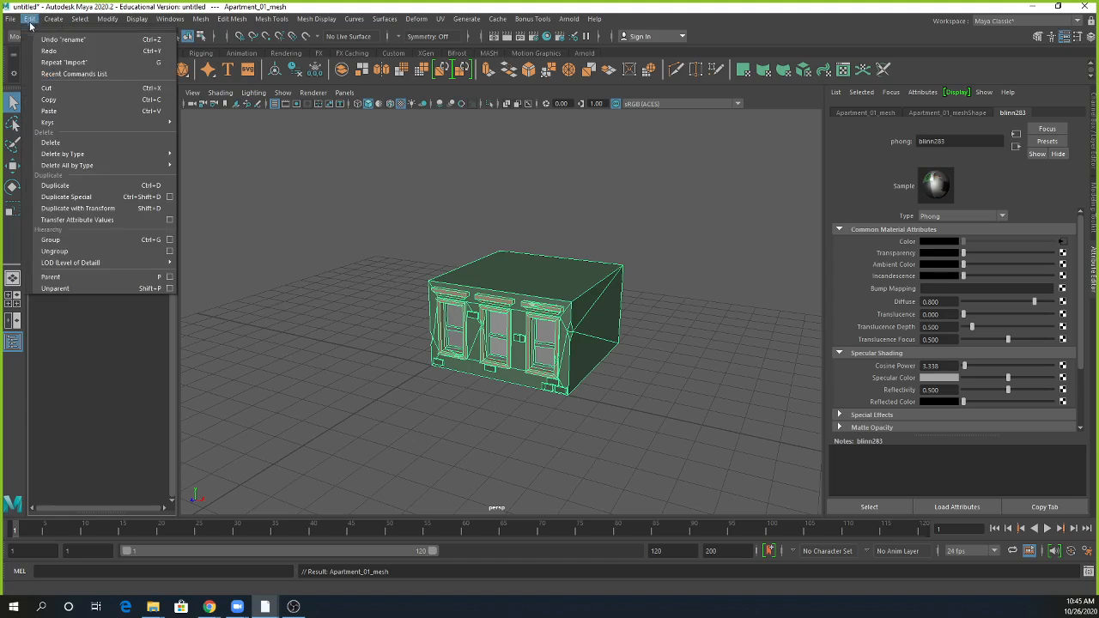
click(56, 188)
key(w)
alt+drag(450, 411, 511, 413)
drag(467, 336, 467, 212)
Step: Vertex-snap the duplicated floor's bottom corner onto the original floor's top corner to stack the two floors, and deselect it
alt+right_drag(534, 297, 654, 324)
alt+drag(521, 305, 589, 319)
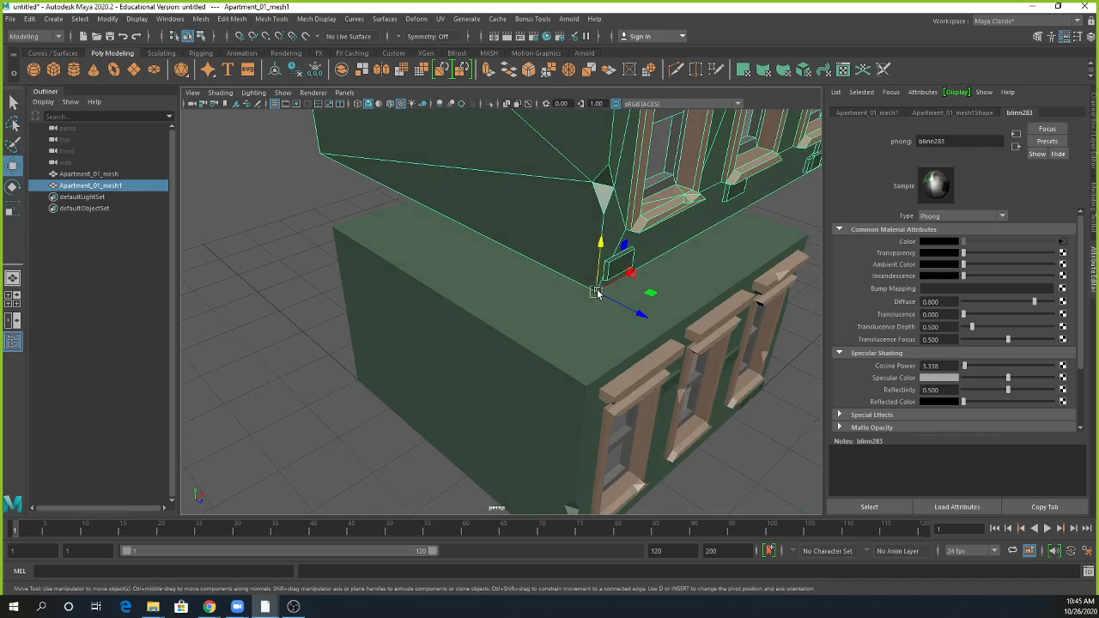
alt+drag(637, 384, 601, 367)
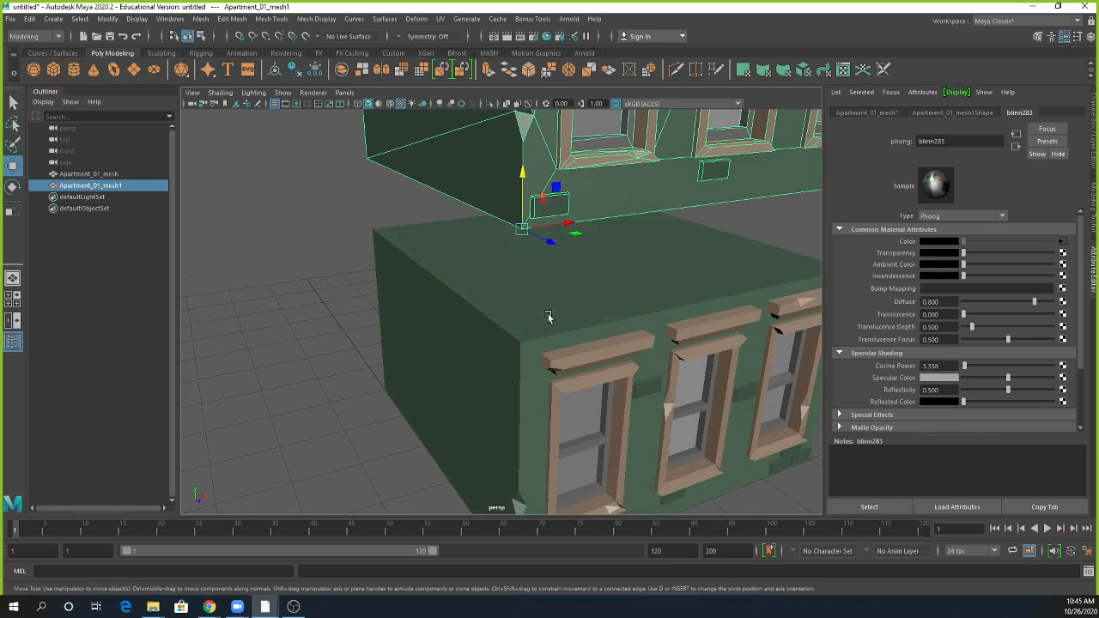
key(d)
key(v)
drag(522, 230, 520, 345)
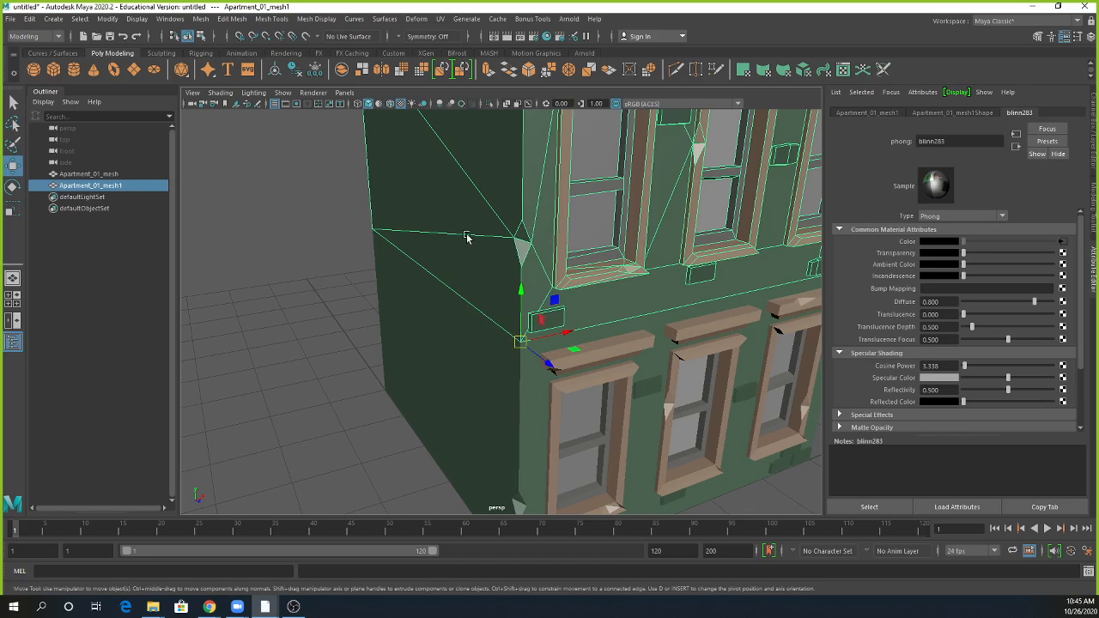
alt+right_drag(690, 382, 572, 383)
alt+drag(572, 383, 517, 382)
click(711, 370)
alt+drag(739, 417, 689, 417)
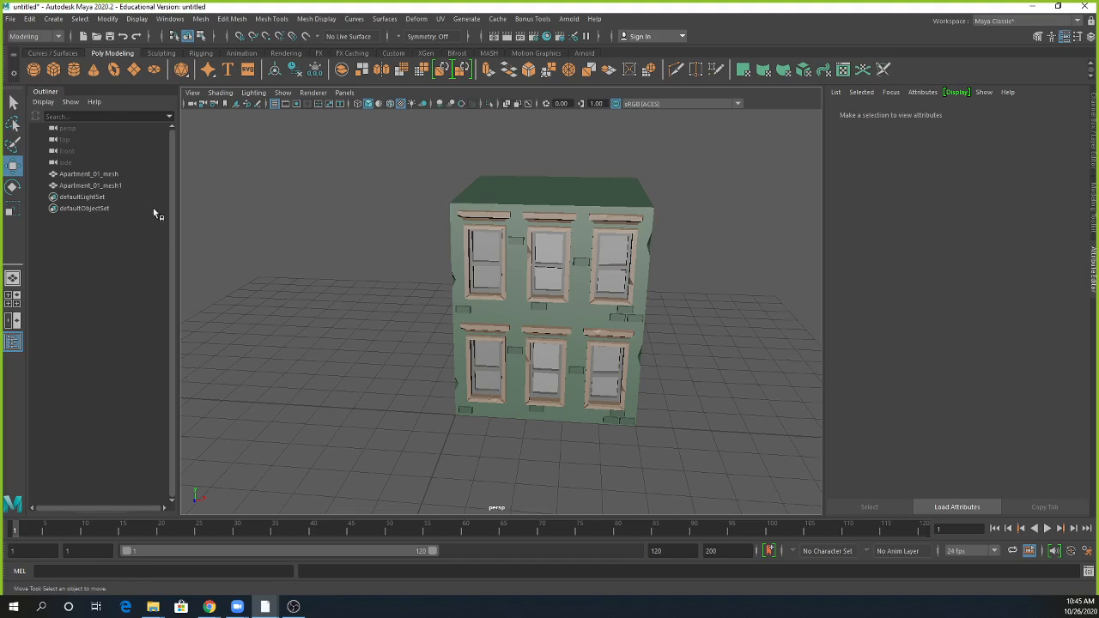
Step: Import SM_Bld_Apartment_02.fbx from the project's City_assets/FBX folder
click(11, 20)
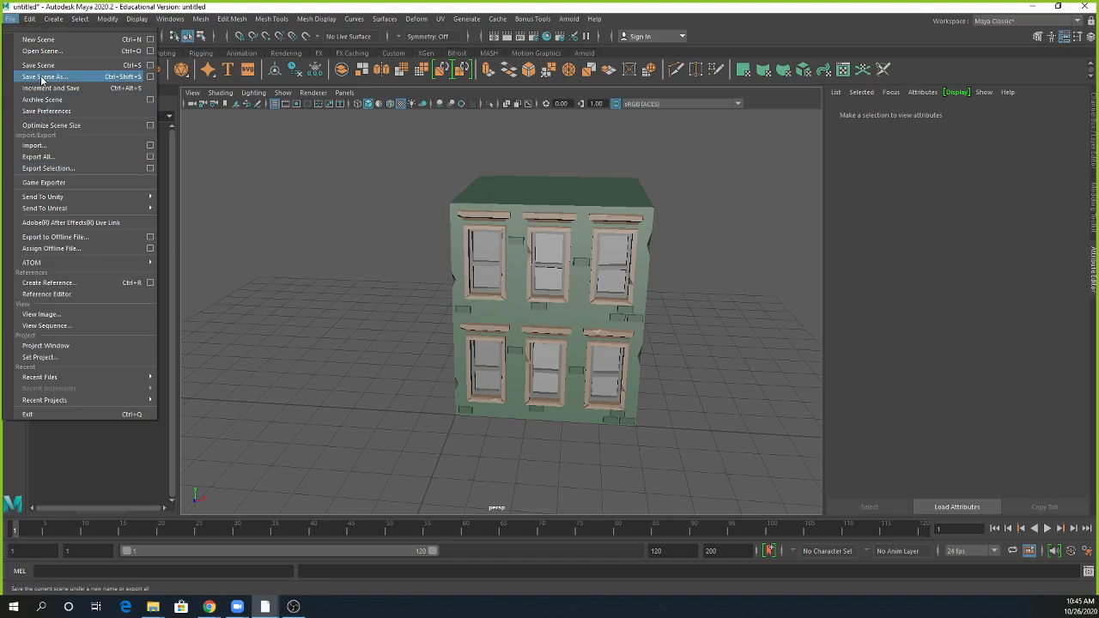
click(34, 147)
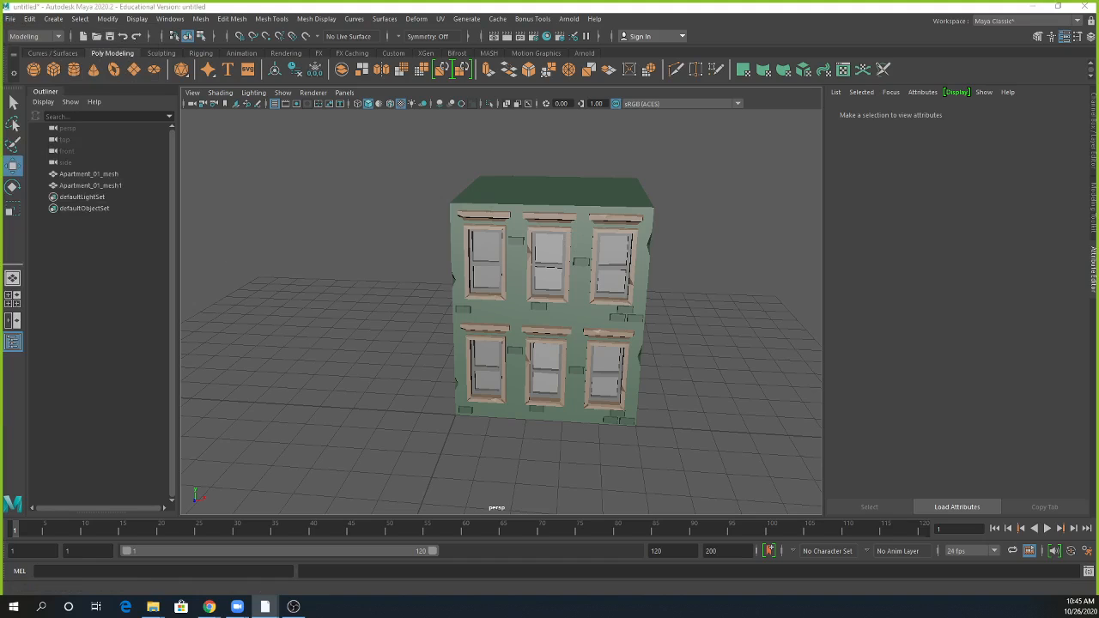
drag(1015, 211, 732, 171)
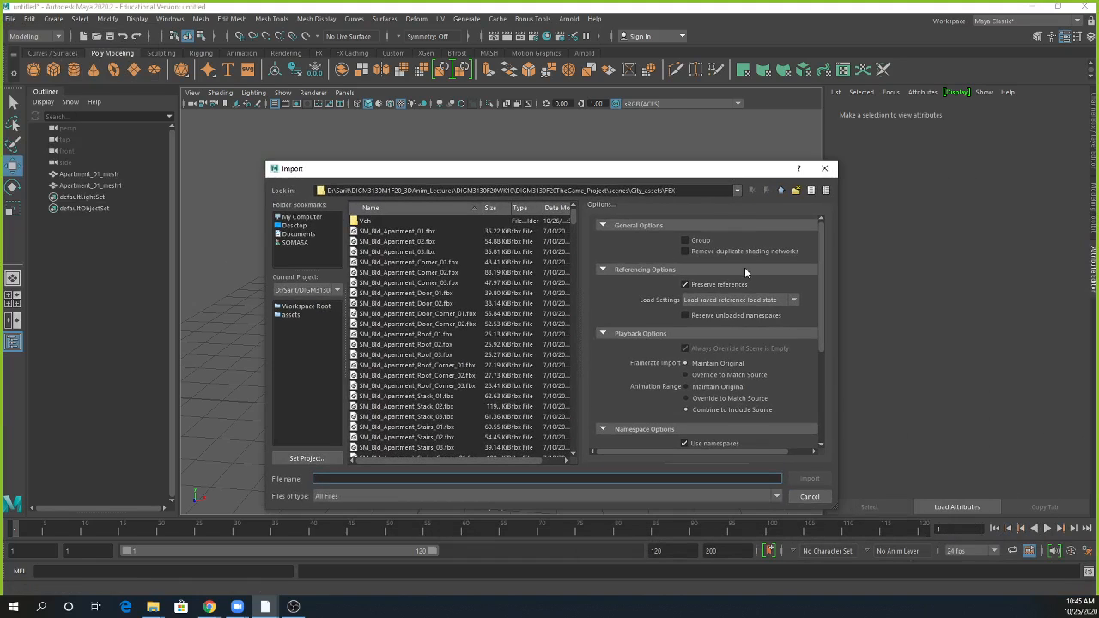
click(414, 244)
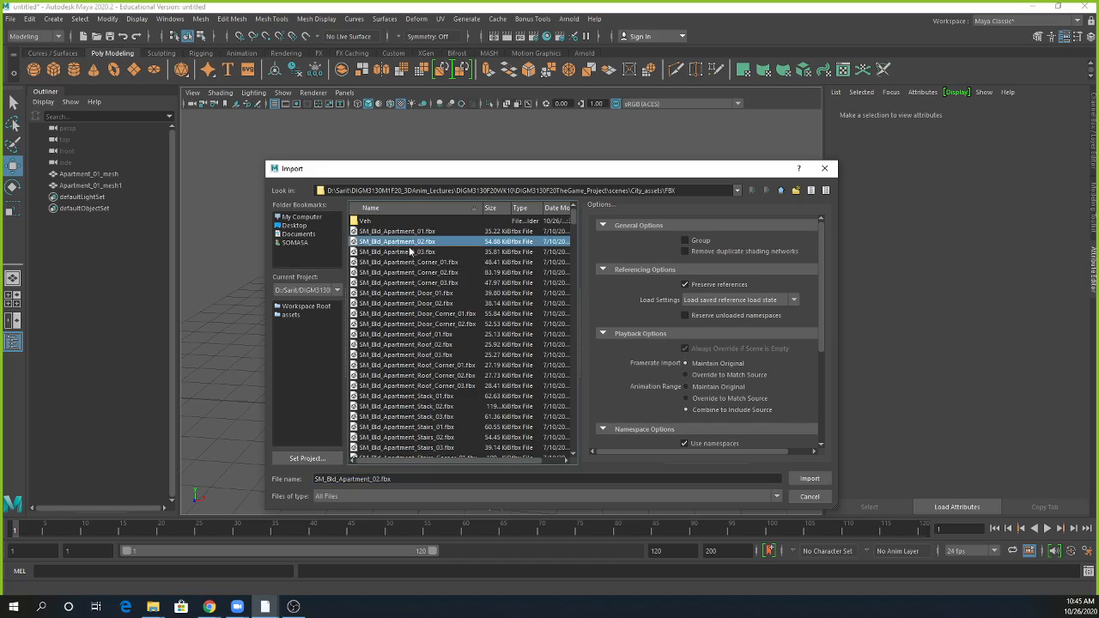
click(807, 481)
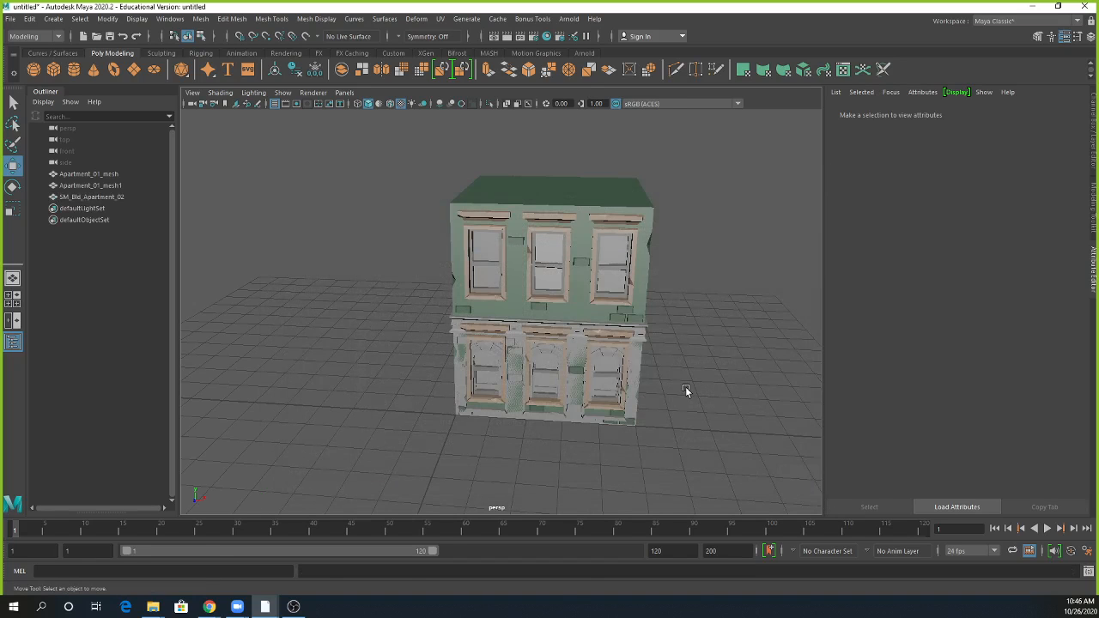
Step: Raise SM_Bld_Apartment_02 above the two stacked floors and vertex-snap its bottom corner to the top corner of the second floor
click(103, 197)
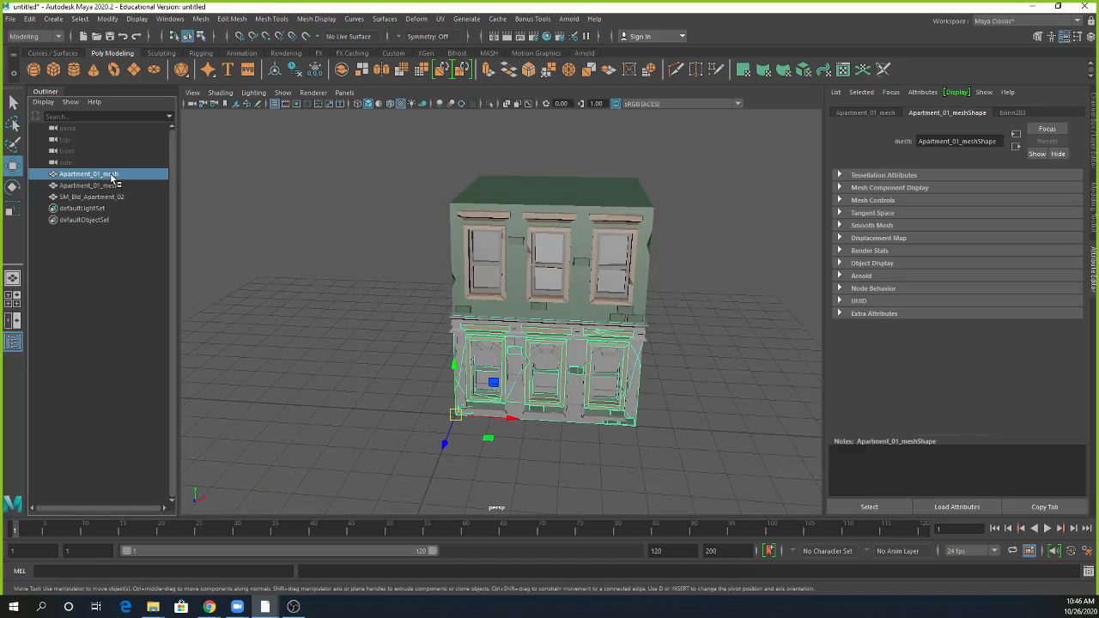
drag(458, 368, 448, 153)
alt+middle_drag(691, 314, 657, 441)
alt+drag(613, 429, 635, 344)
alt+drag(615, 273, 645, 300)
alt+right_drag(511, 364, 556, 361)
key(v)
drag(493, 258, 492, 291)
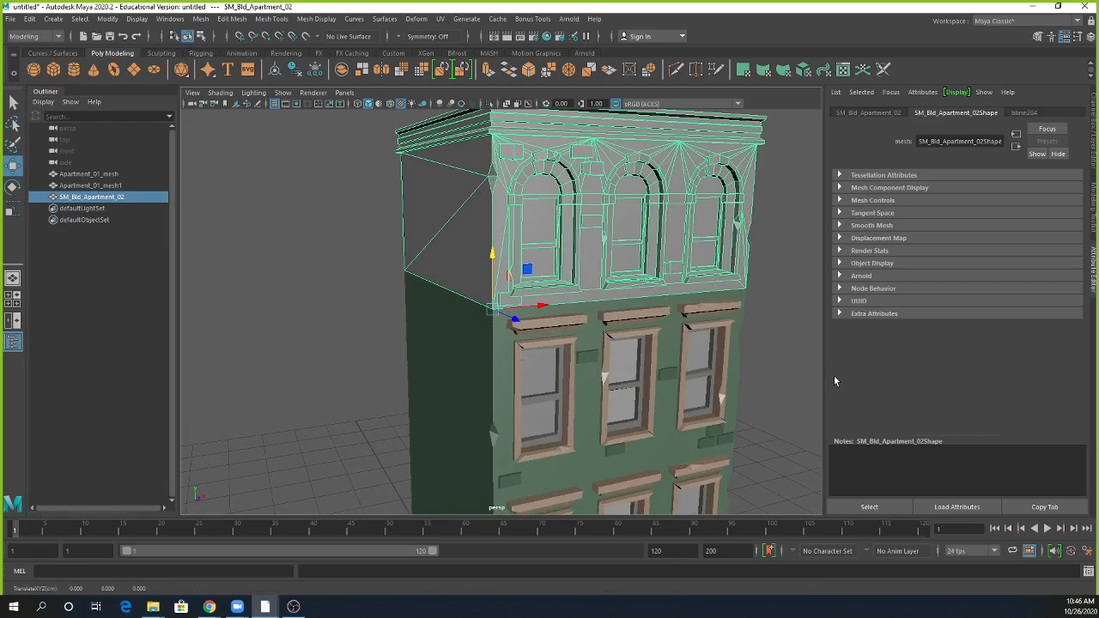
click(786, 343)
scroll(623, 348, down, 6)
alt+drag(571, 327, 520, 319)
Step: Check the material on SM_Bld_Apartment_02, and rename the textured blinn283 material as ApartmentA_blinn in the Hypershade
click(564, 279)
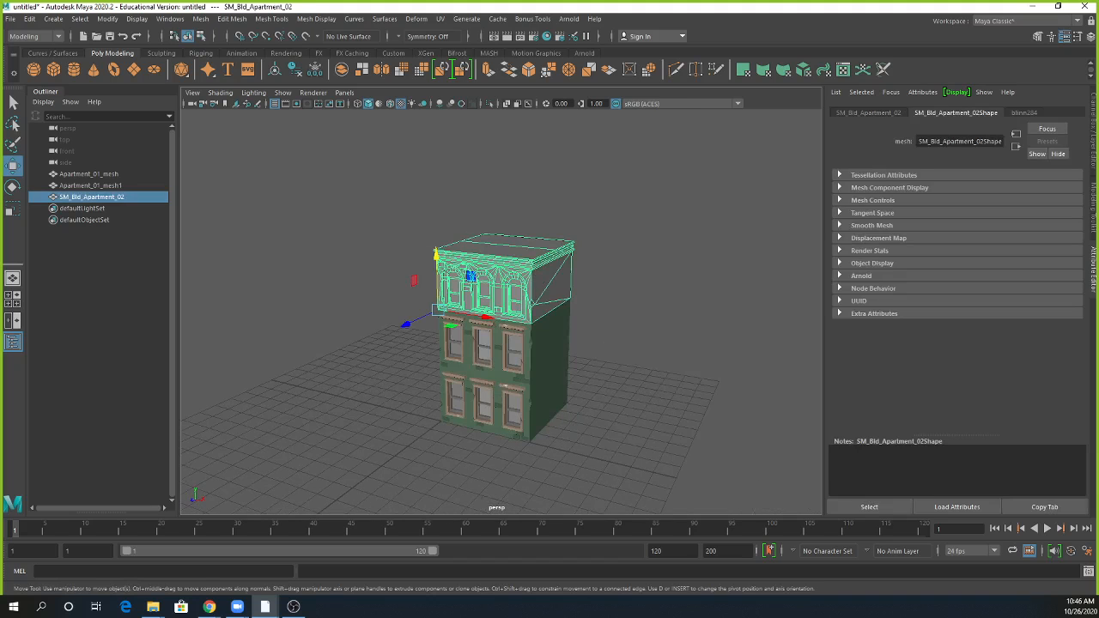
click(1022, 114)
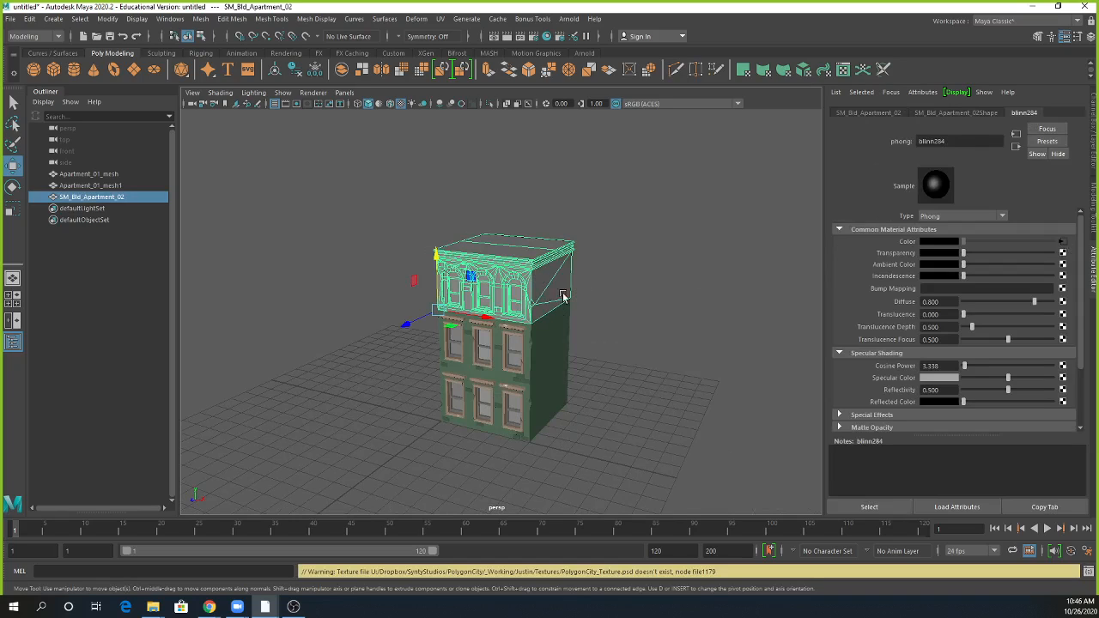
click(547, 37)
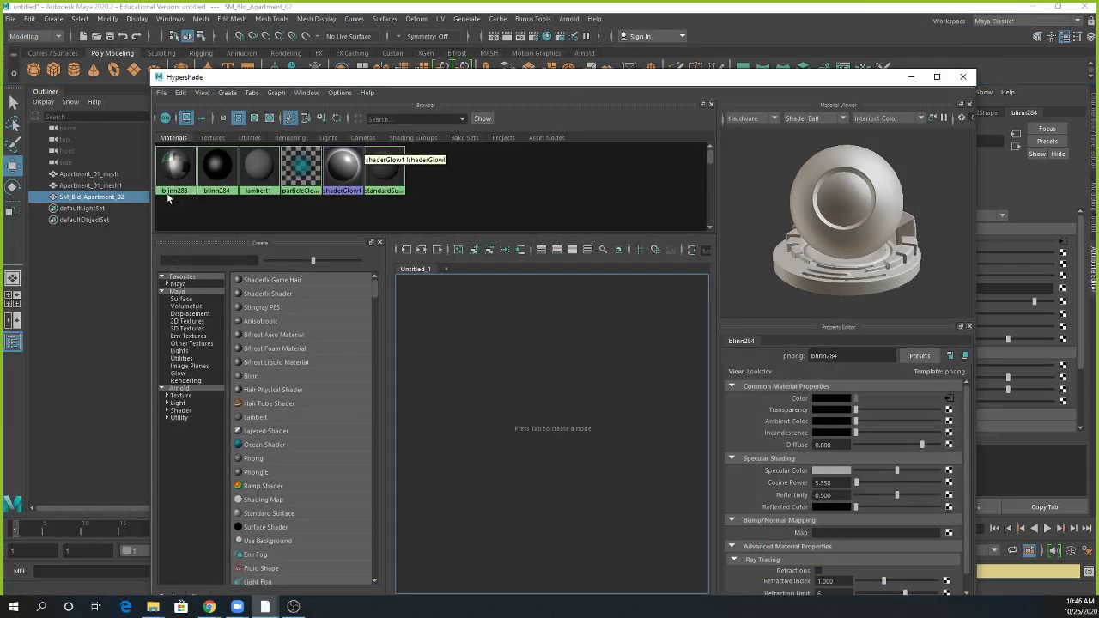
click(172, 191)
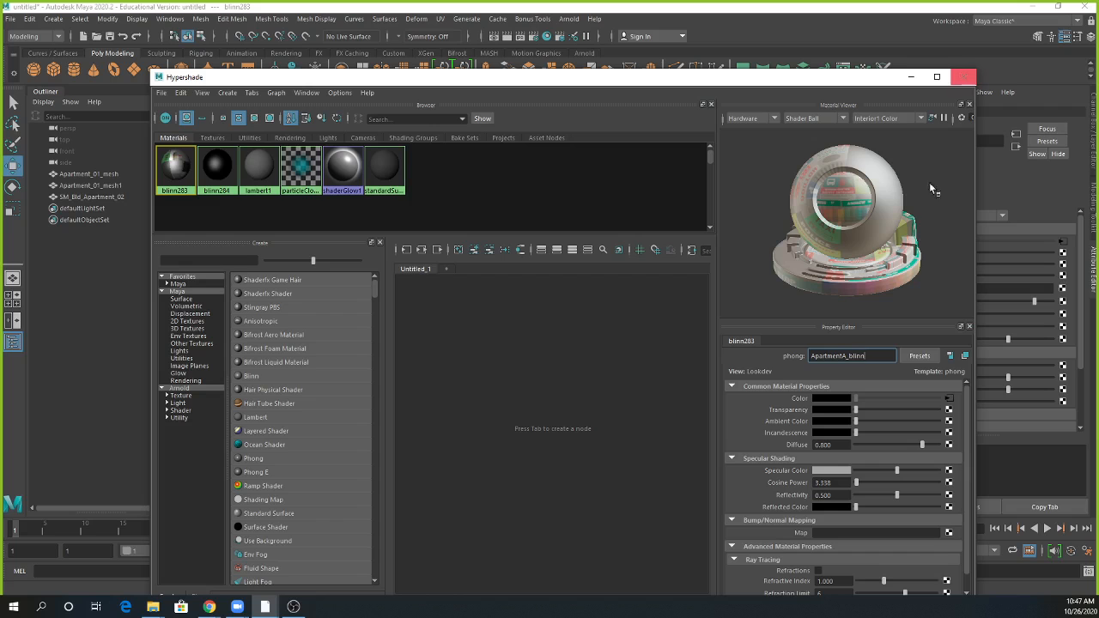
key(Return)
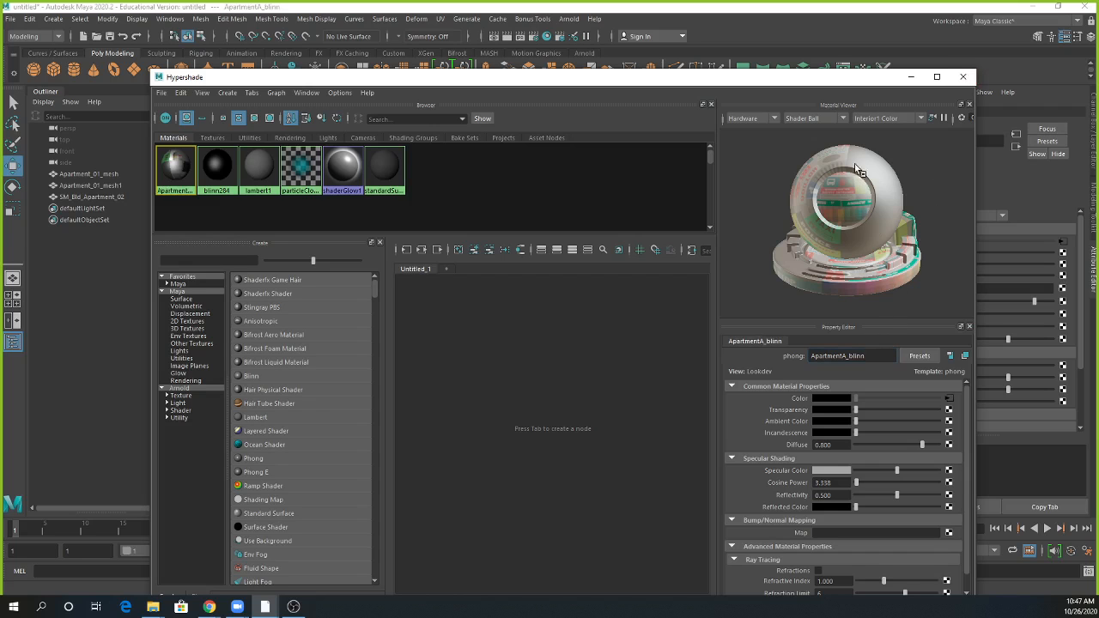
Step: Assign the ApartmentA_blinn material to the top floor, SM_Bld_Apartment_02, and select that floor to check its material
drag(811, 77, 1035, 154)
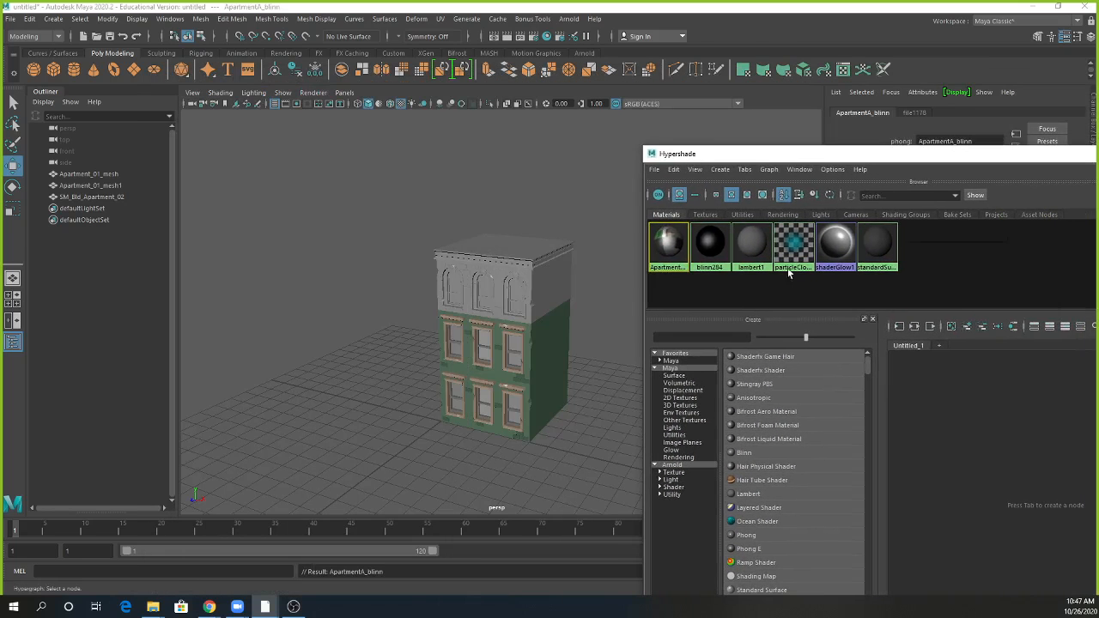
middle_drag(667, 253, 537, 293)
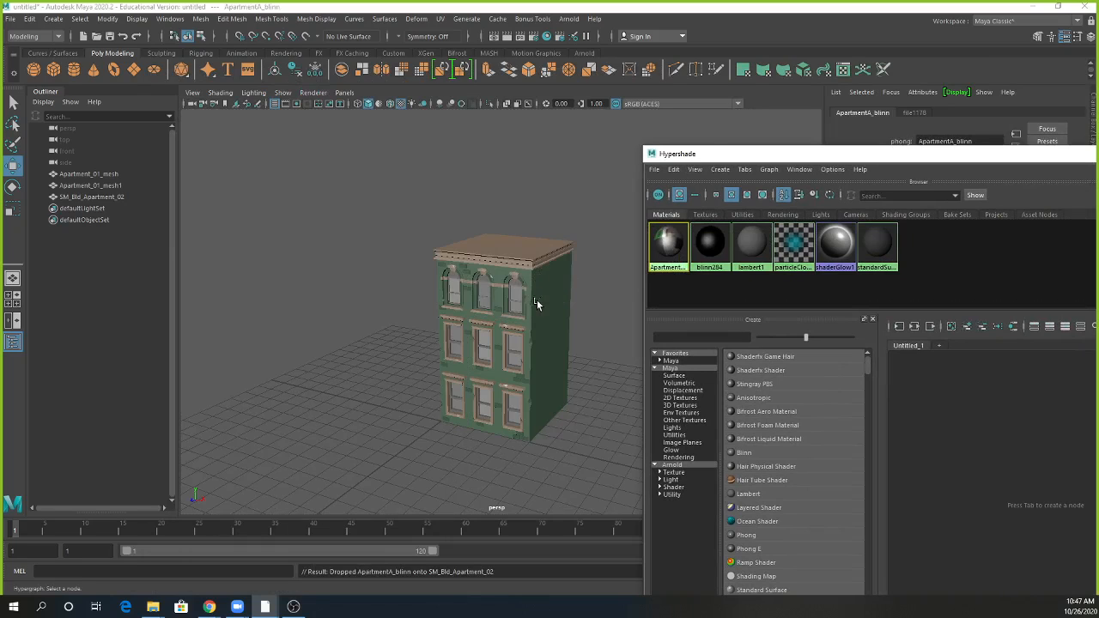
click(522, 307)
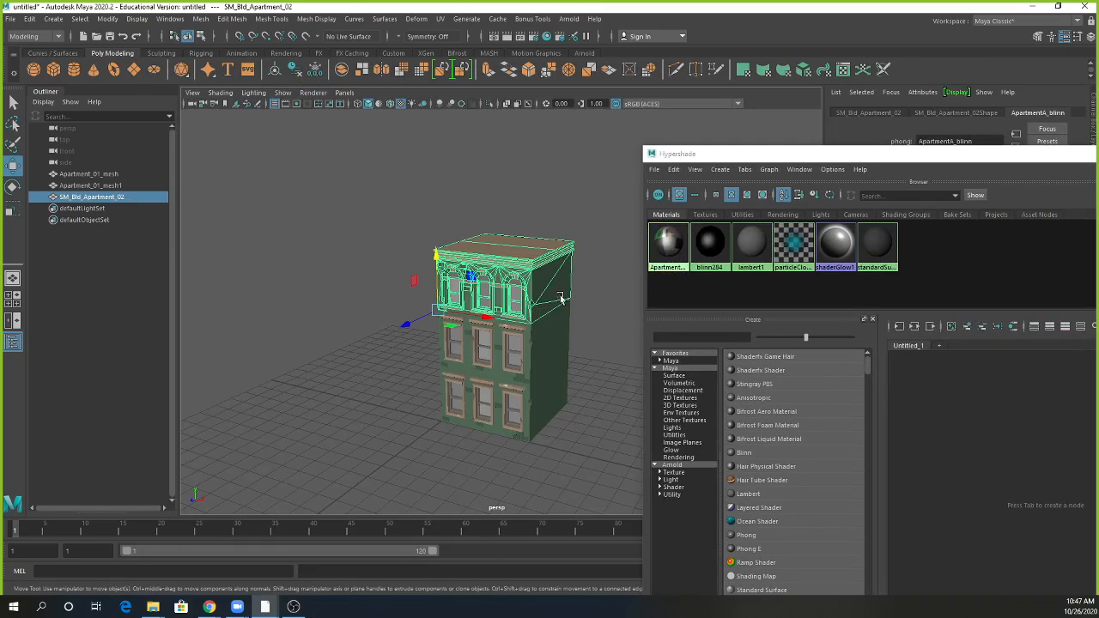
Step: Rename the untextured blinn284 material as ApartmentB_blinn in the Hypershade
drag(884, 155, 524, 153)
click(360, 248)
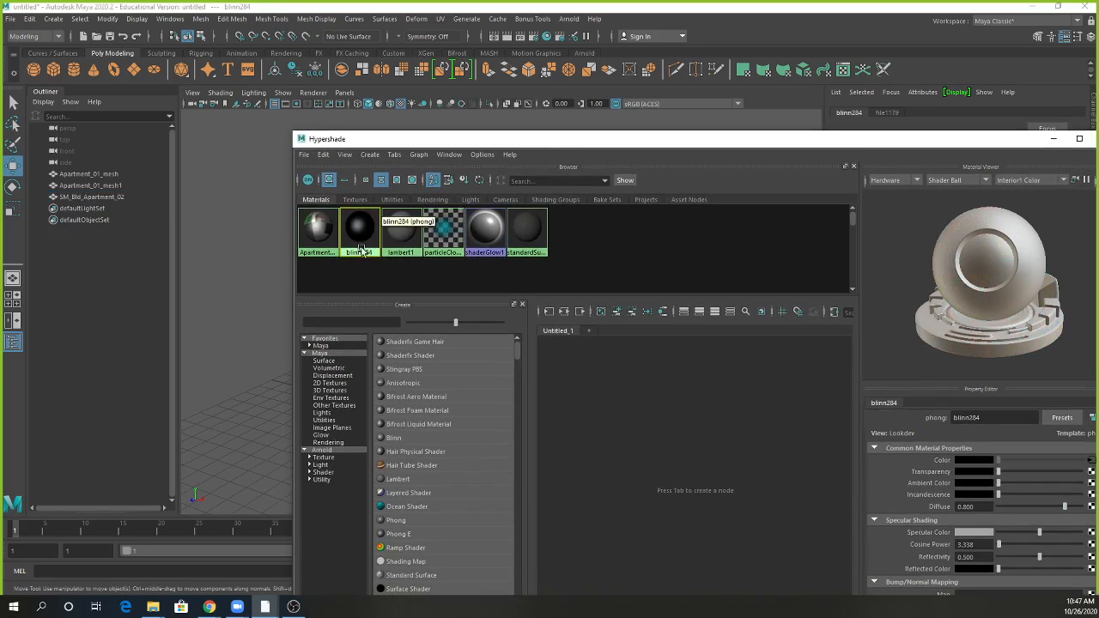
click(1008, 417)
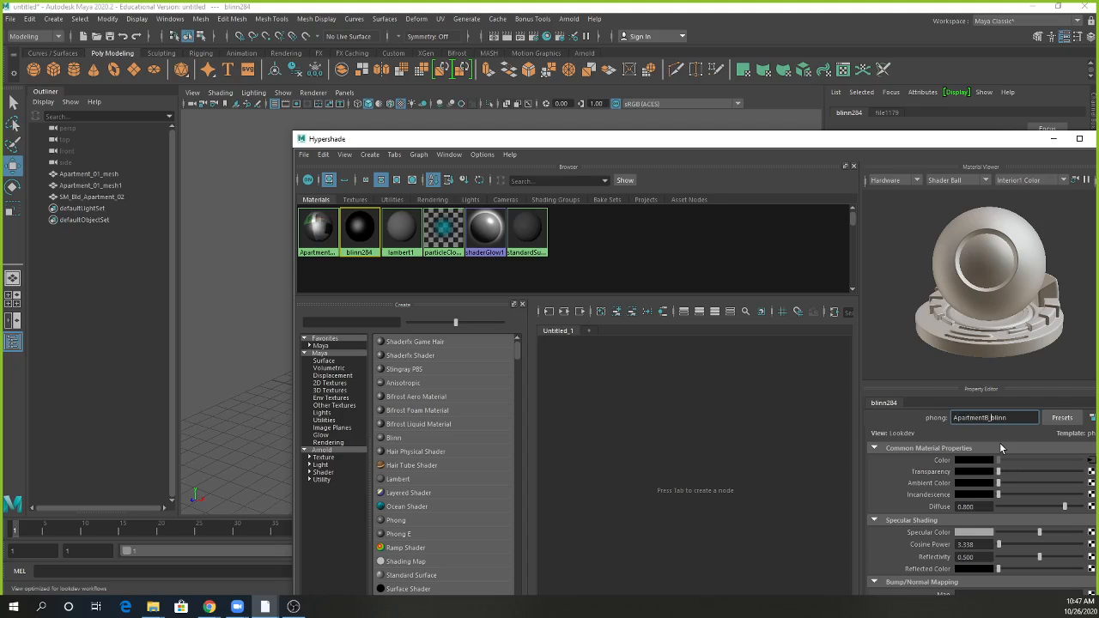
key(Return)
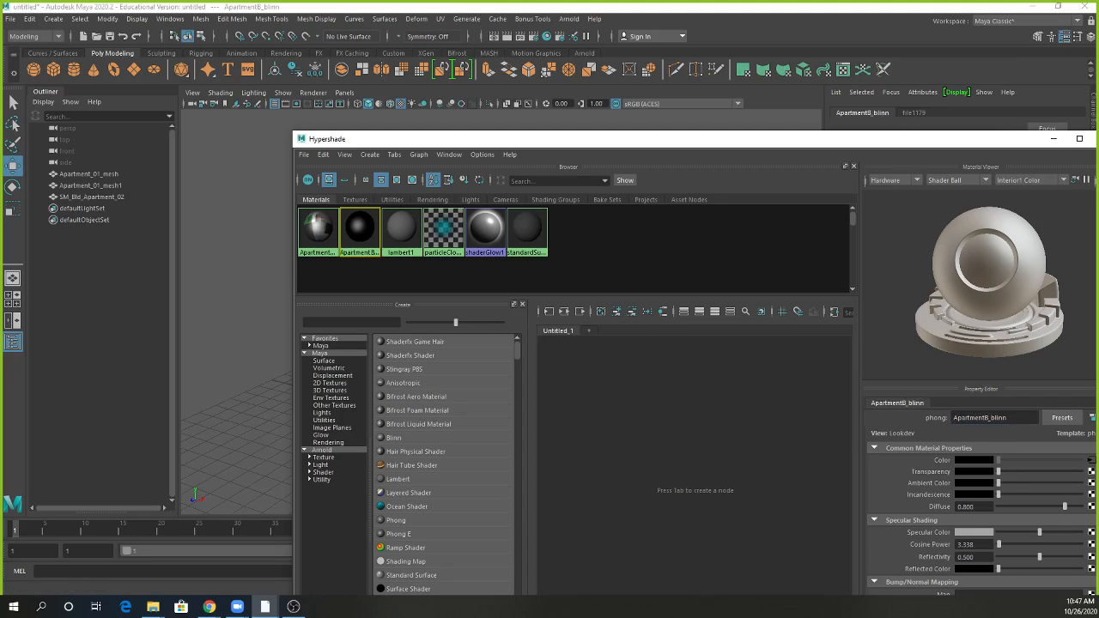
Step: Relink the ApartmentB_blinn colour texture to PolygonCity_Texture_02_A.png from the project's City_Textures folder, and clear the Hypershade from the viewport
drag(936, 142, 744, 106)
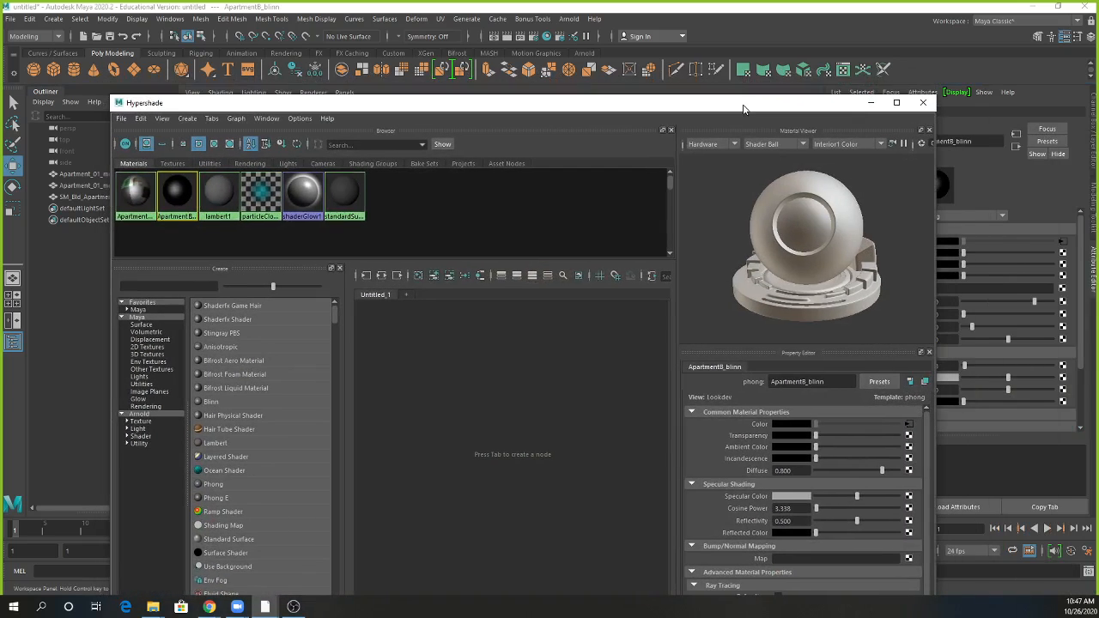
click(908, 429)
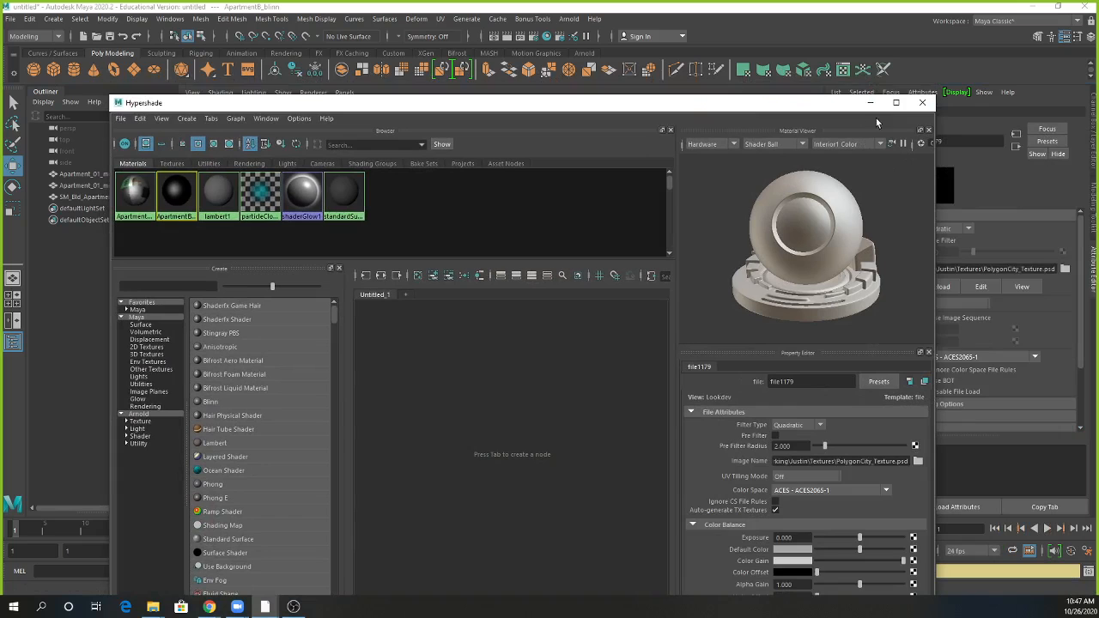
drag(818, 104, 712, 110)
click(1064, 269)
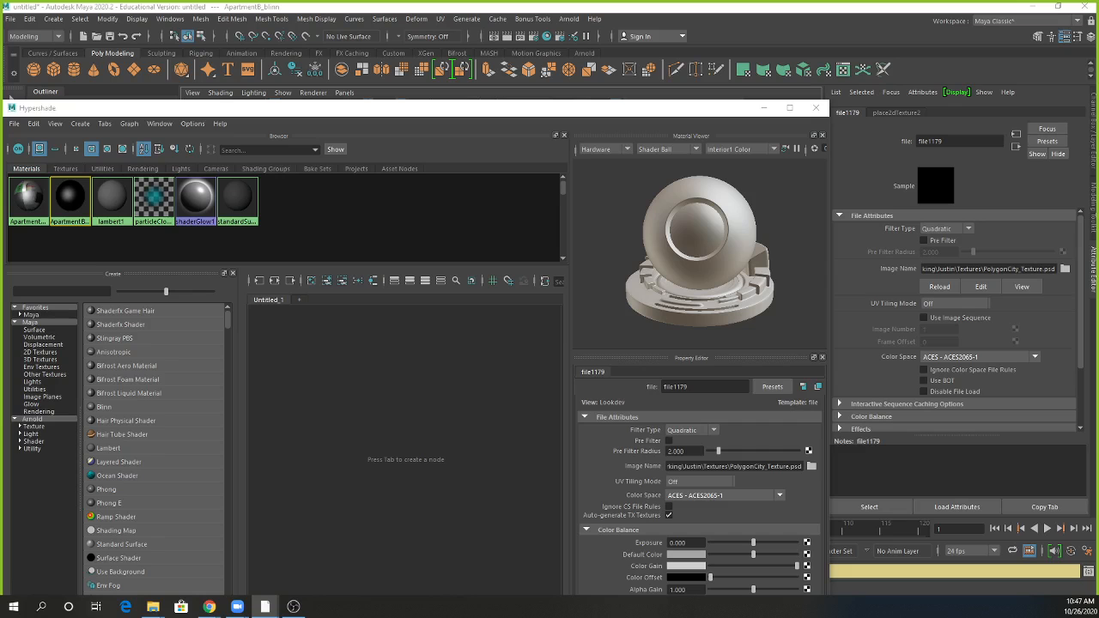
drag(1098, 258, 770, 188)
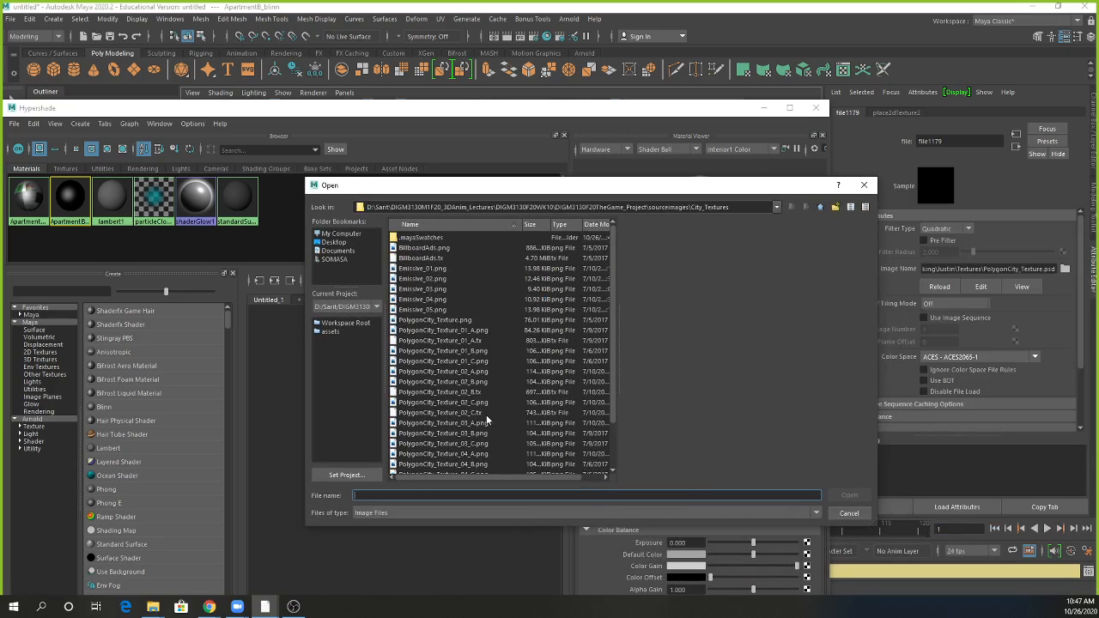
click(470, 371)
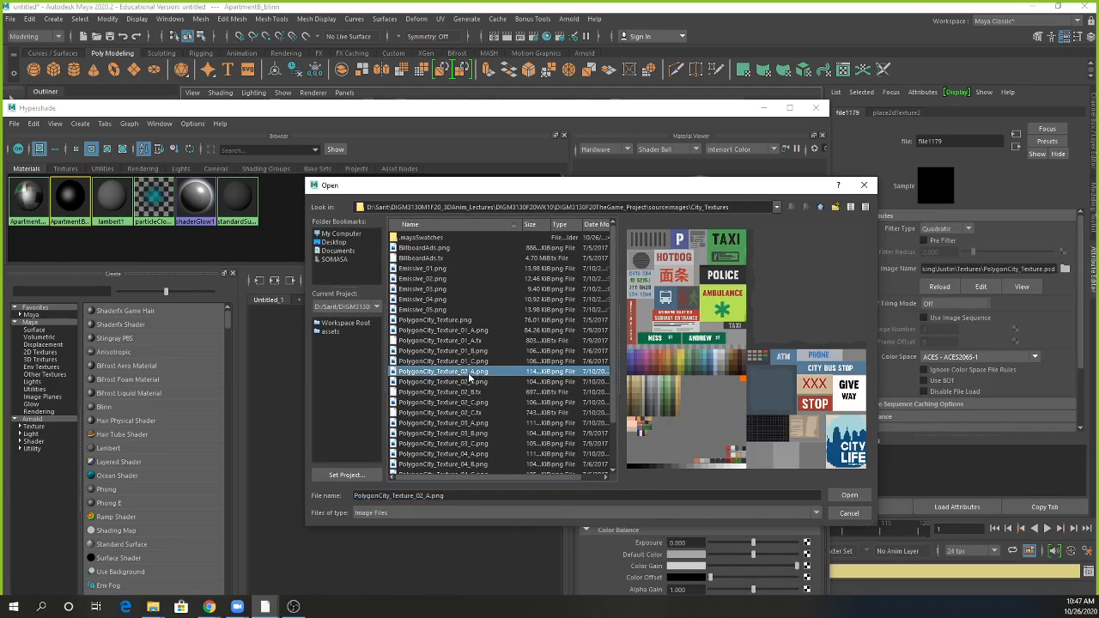
click(848, 495)
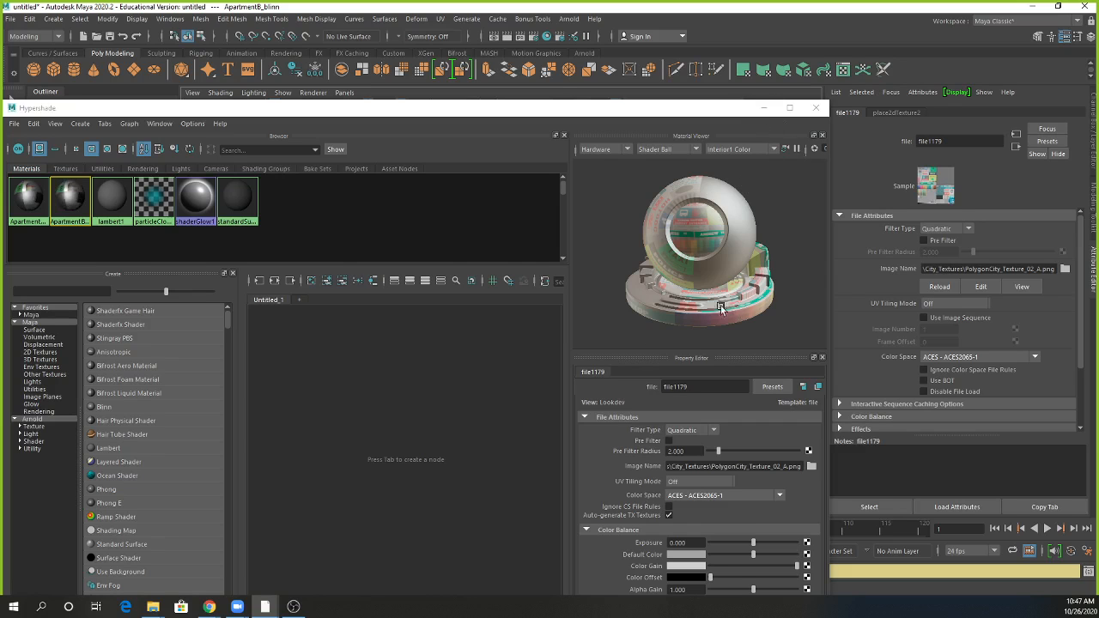
drag(548, 111, 948, 143)
click(953, 143)
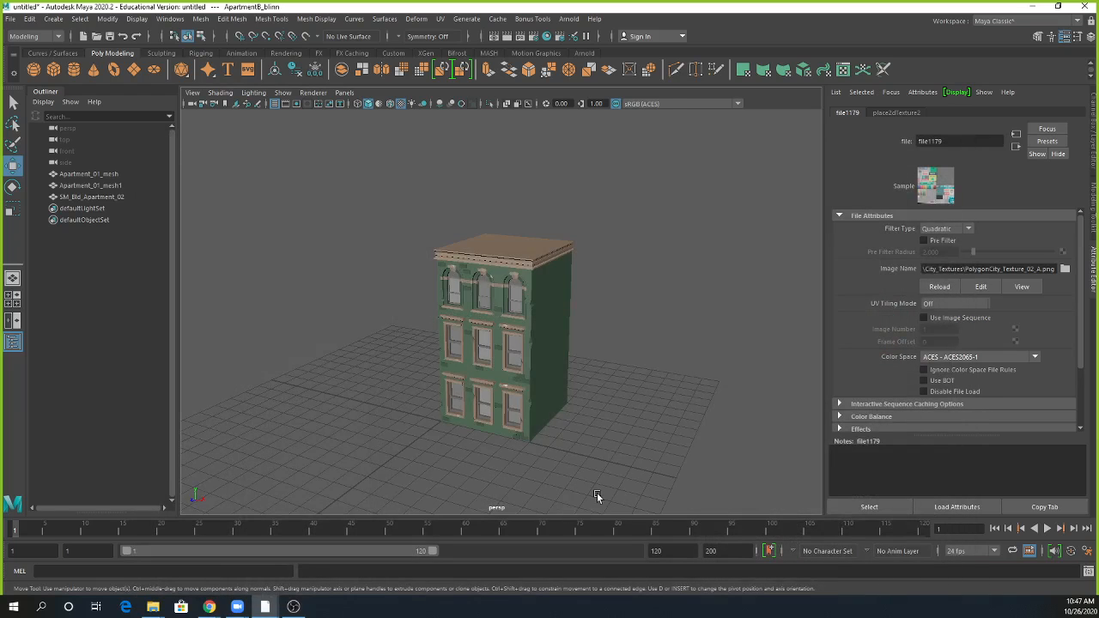
Step: Rename the top floor, SM_Bld_Apartment_02, as Apartment_01Top_mesh1, reusing the second floor's name as the base
double_click(86, 186)
key(ctrl+c)
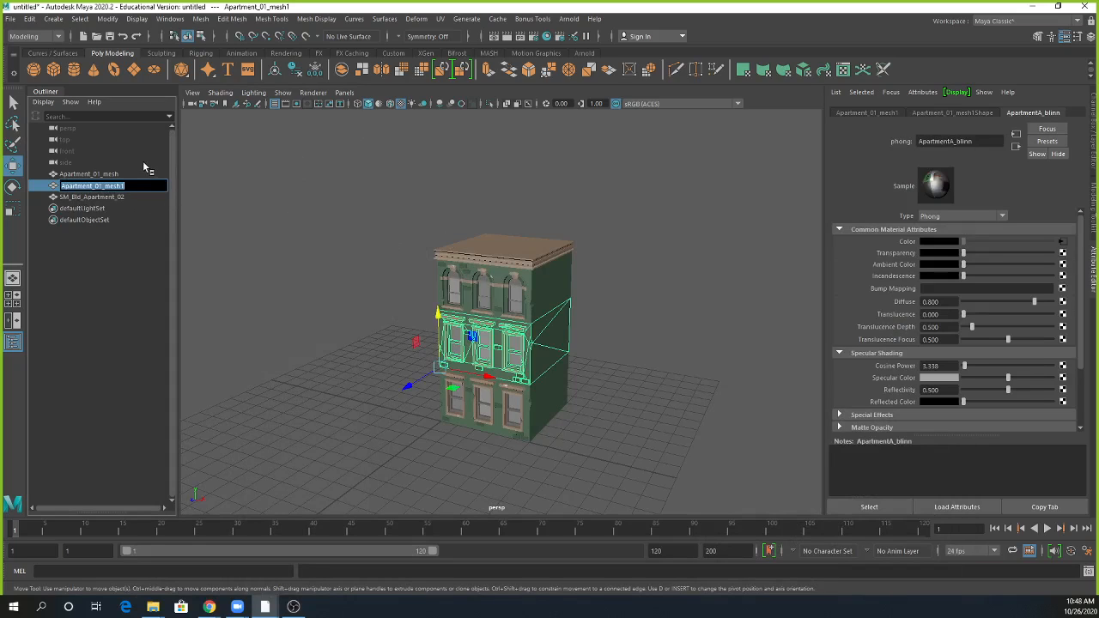
click(120, 198)
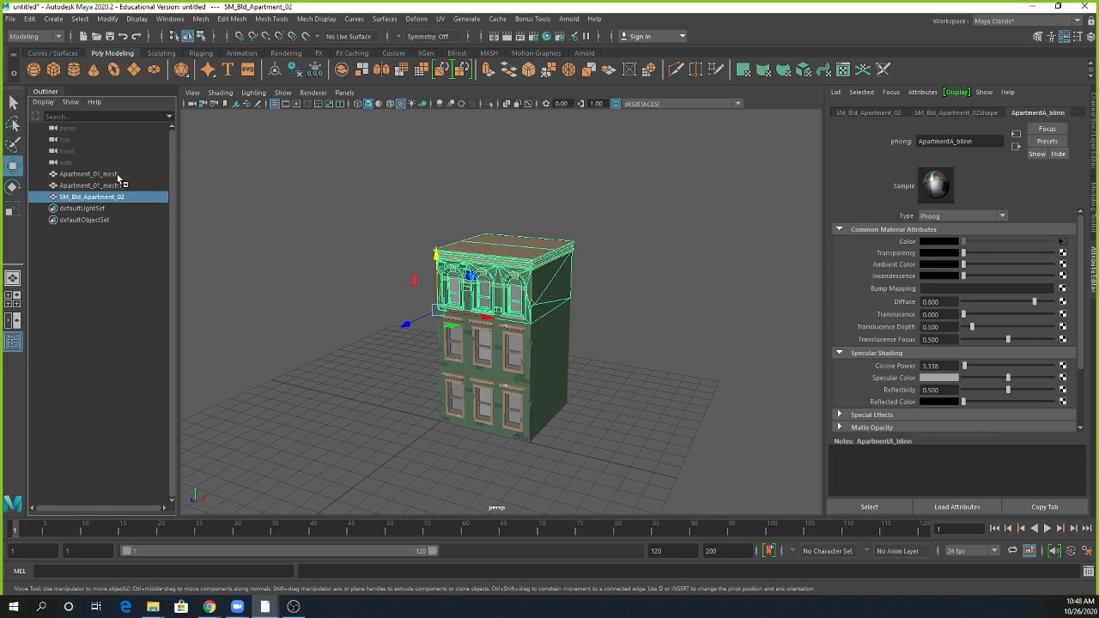
double_click(120, 199)
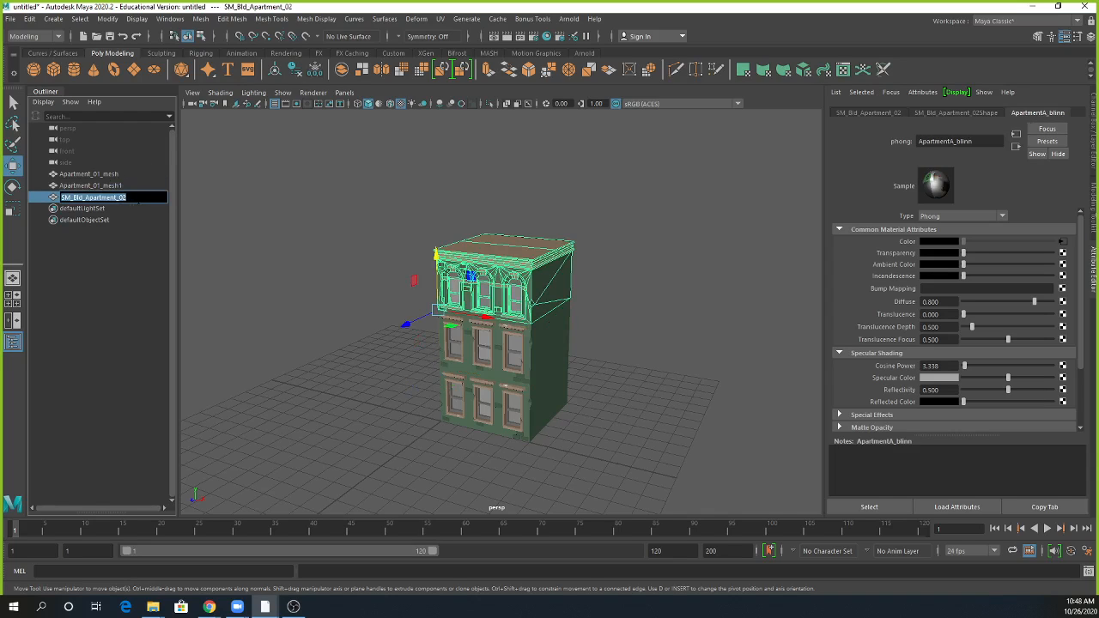
key(ctrl+v)
key(Left)
key(Left)
key(Left)
key(Left)
key(Left)
key(Left)
text(Top)
key(Return)
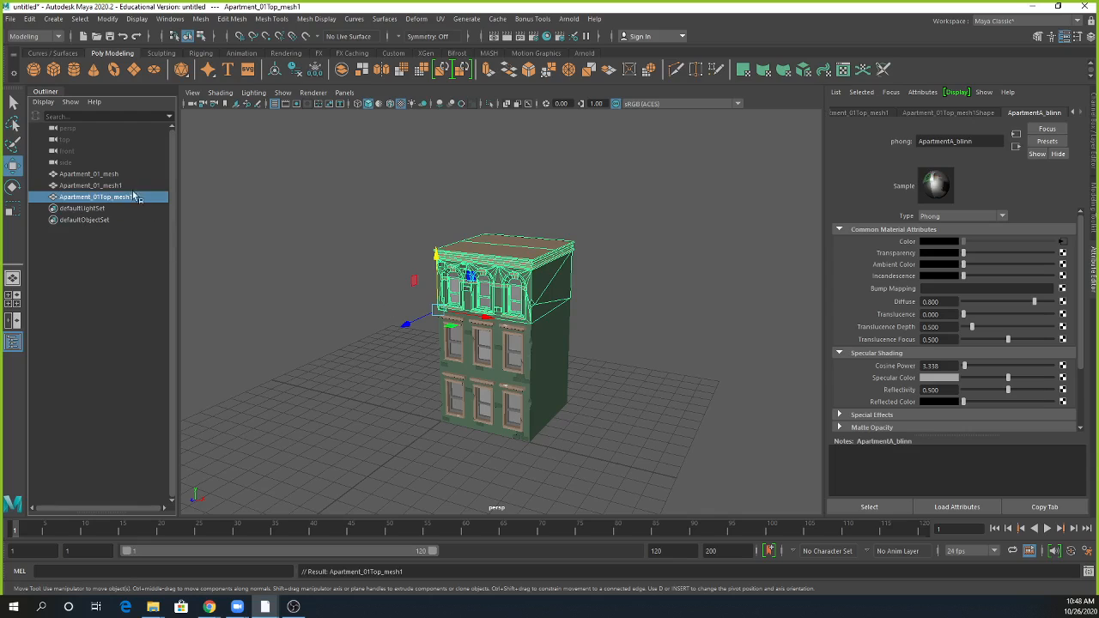
Step: Group the three apartment floors and name the group Apartment_01_group
shift+click(94, 174)
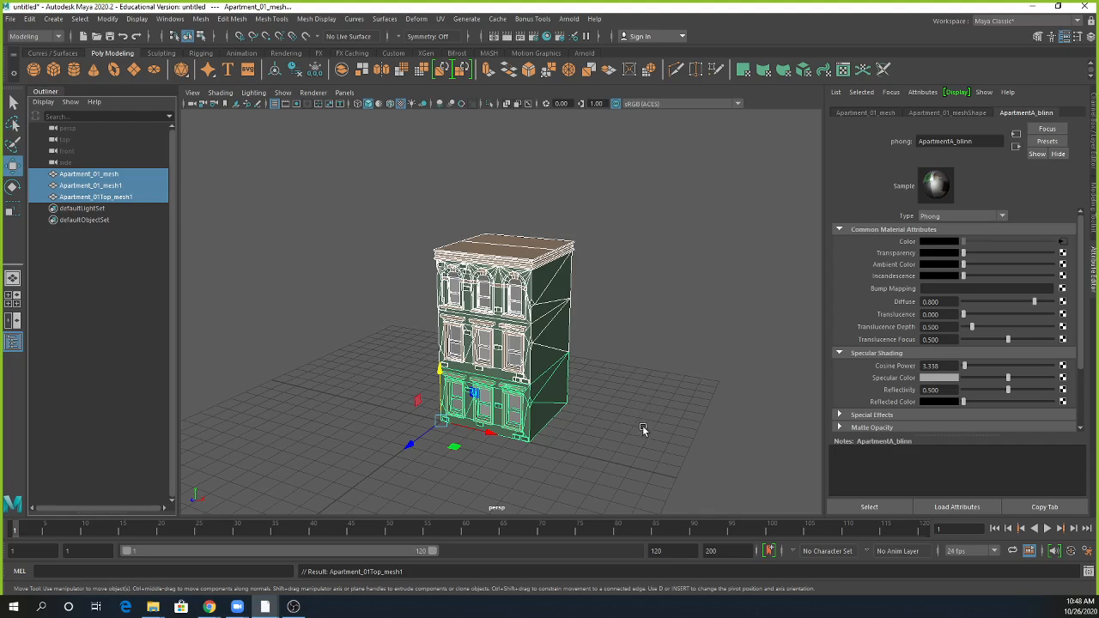
key(ctrl+g)
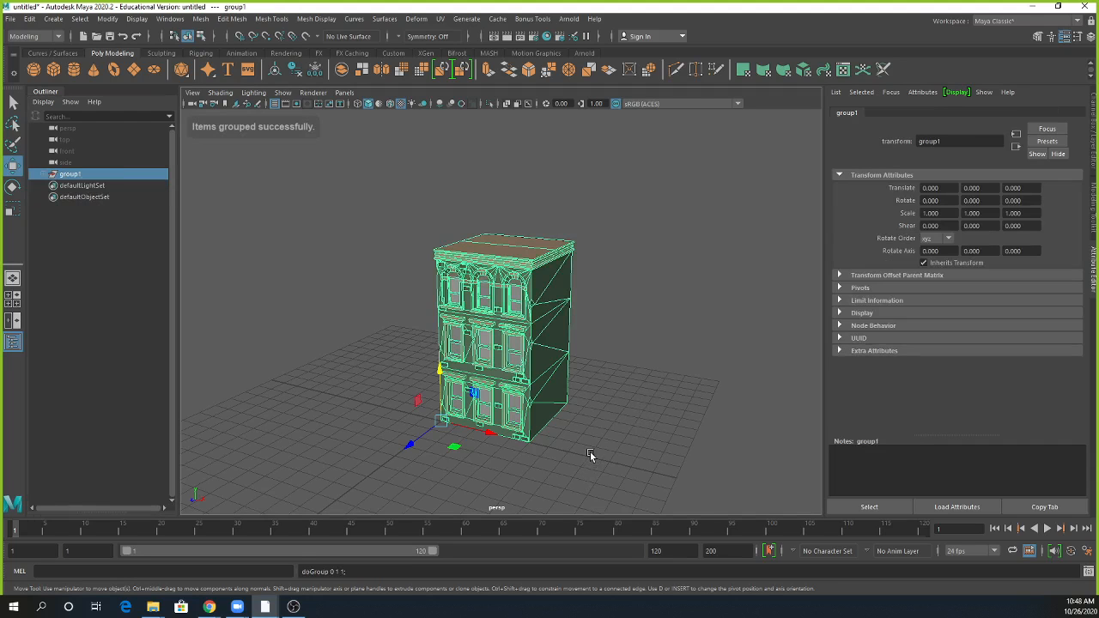
alt+drag(438, 465, 473, 434)
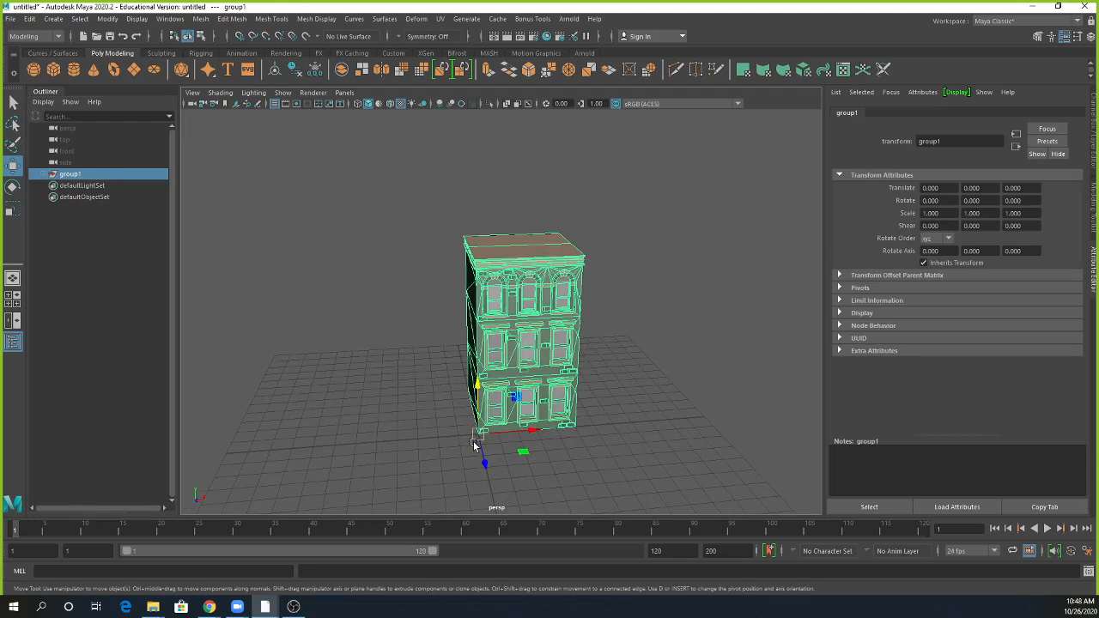
double_click(71, 177)
key(Home)
key(ctrl+v)
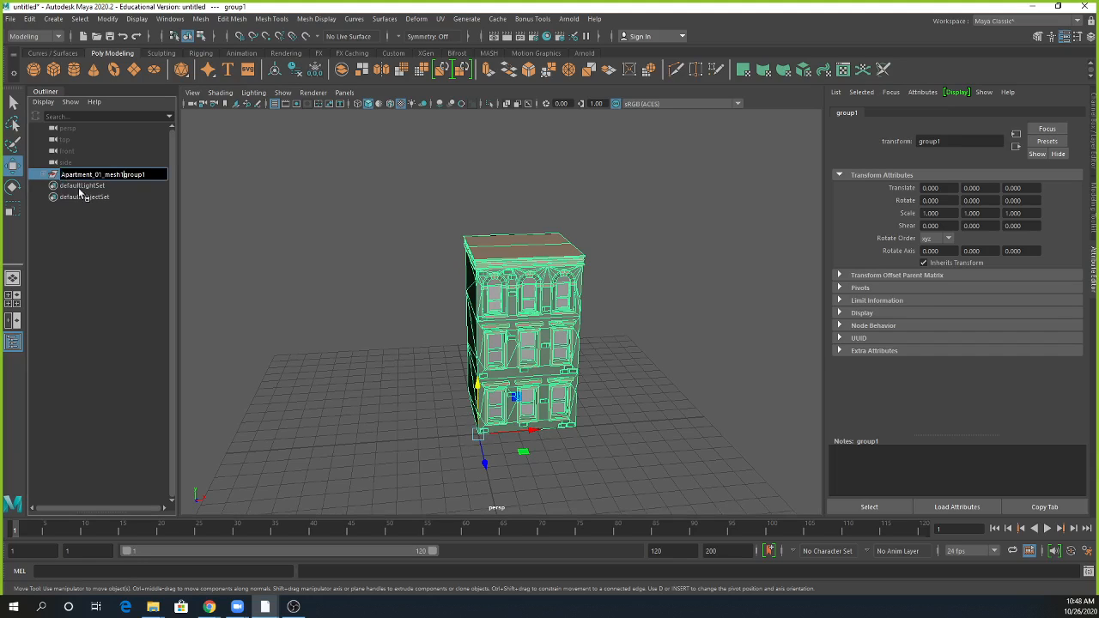
key(BackSpace)
key(BackSpace)
key(BackSpace)
key(BackSpace)
key(BackSpace)
key(Return)
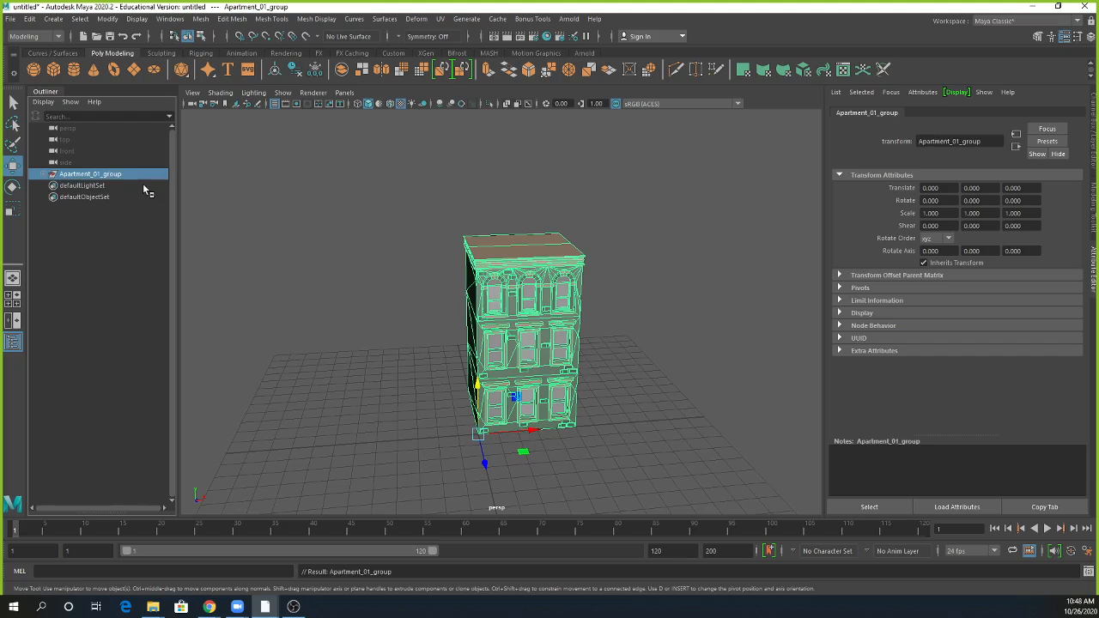
Step: Save the scene as ApartmentC.mb in the project's Use_scenes/Buildings folder, and deselect the building
alt+middle_drag(703, 386, 664, 330)
alt+right_drag(664, 330, 625, 370)
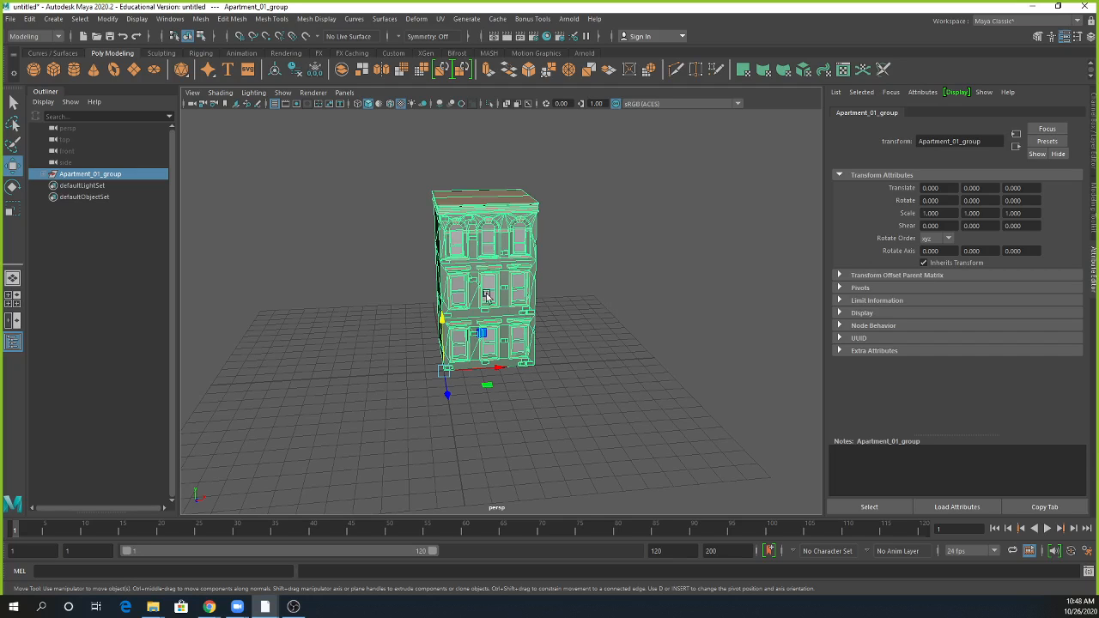
alt+drag(571, 334, 562, 334)
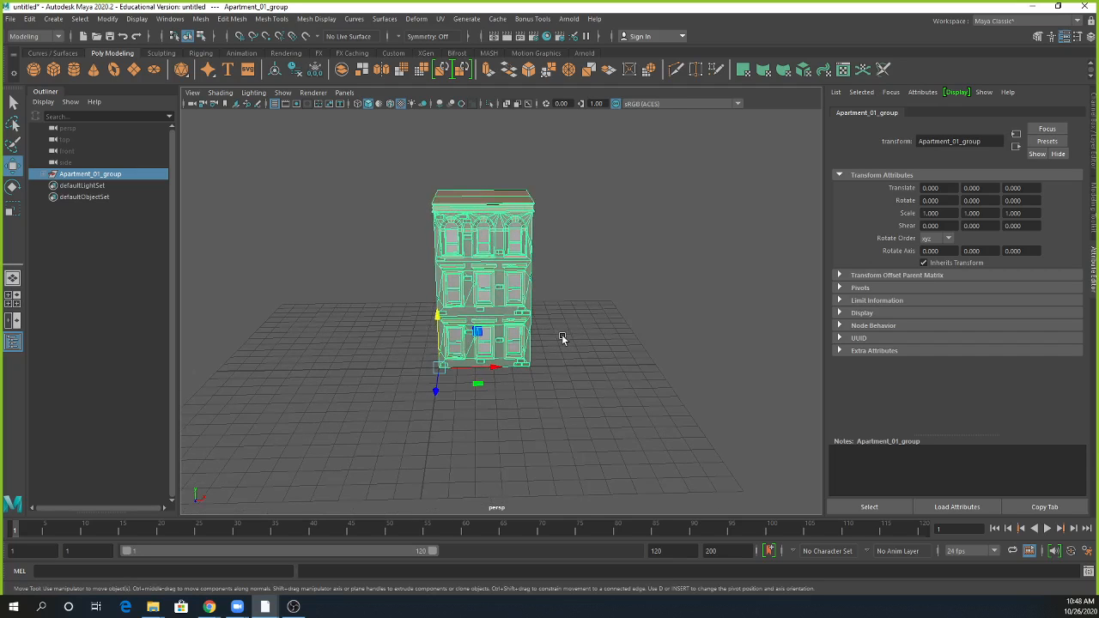
key(q)
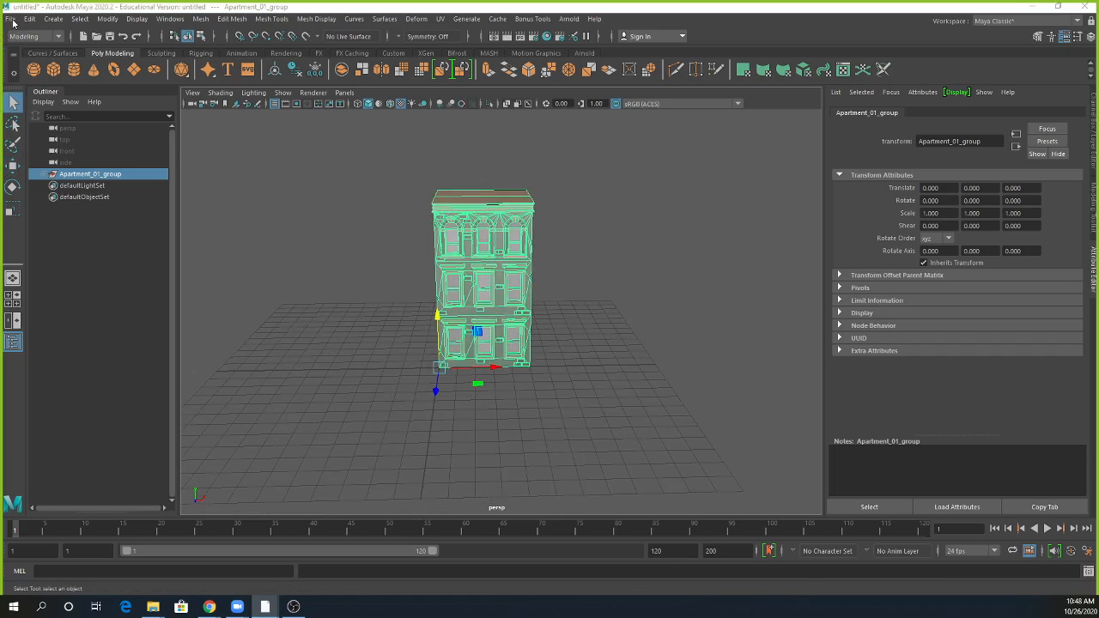
key(ctrl+s)
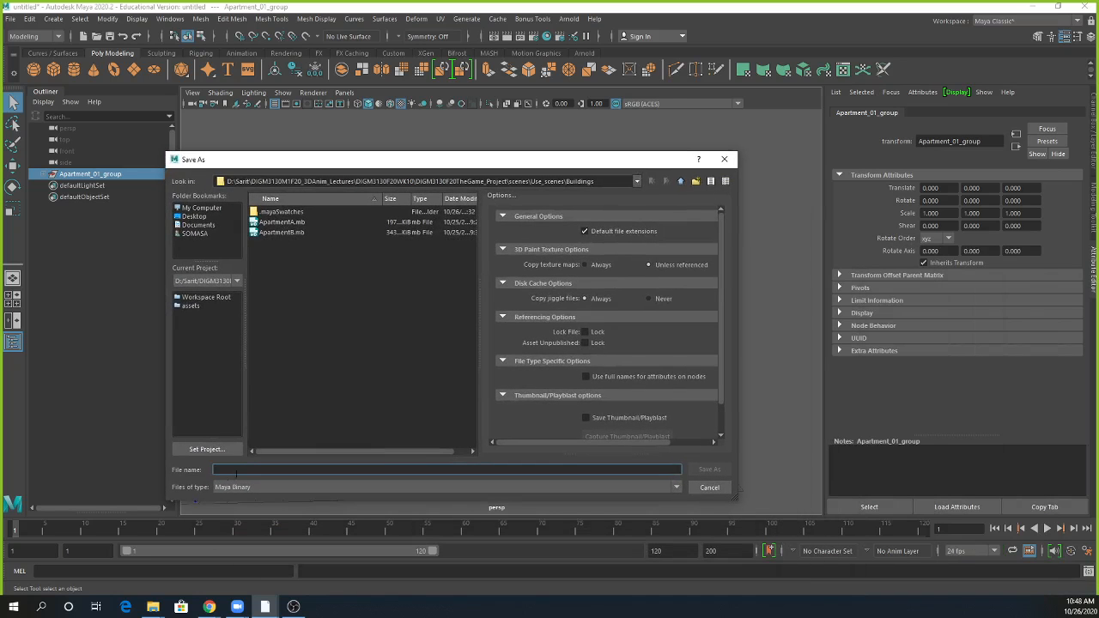
click(275, 232)
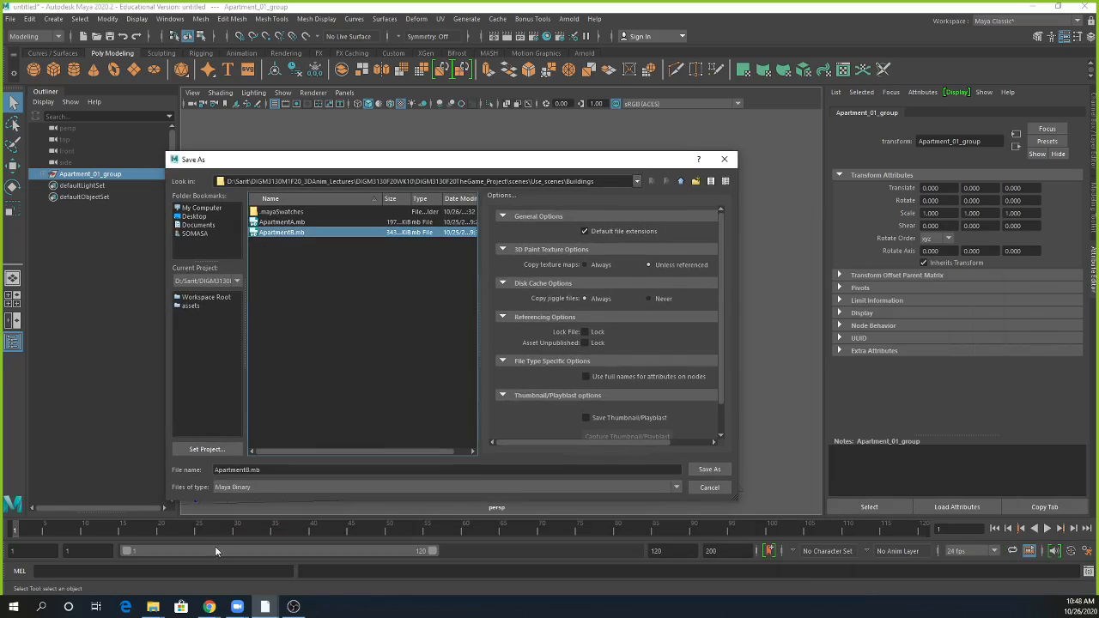
click(262, 469)
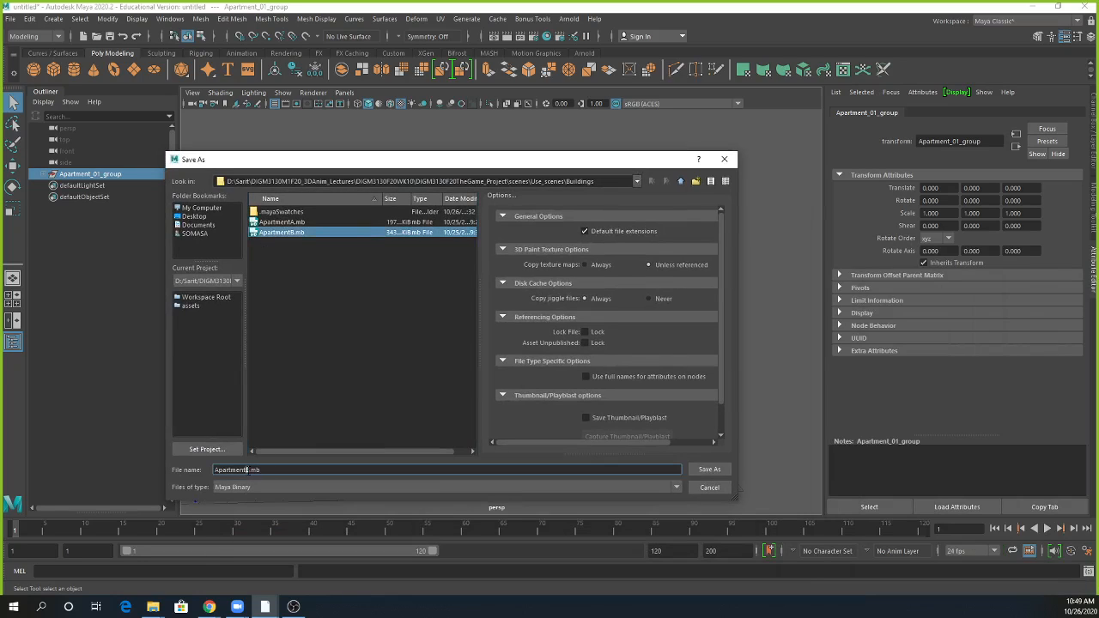
text(C)
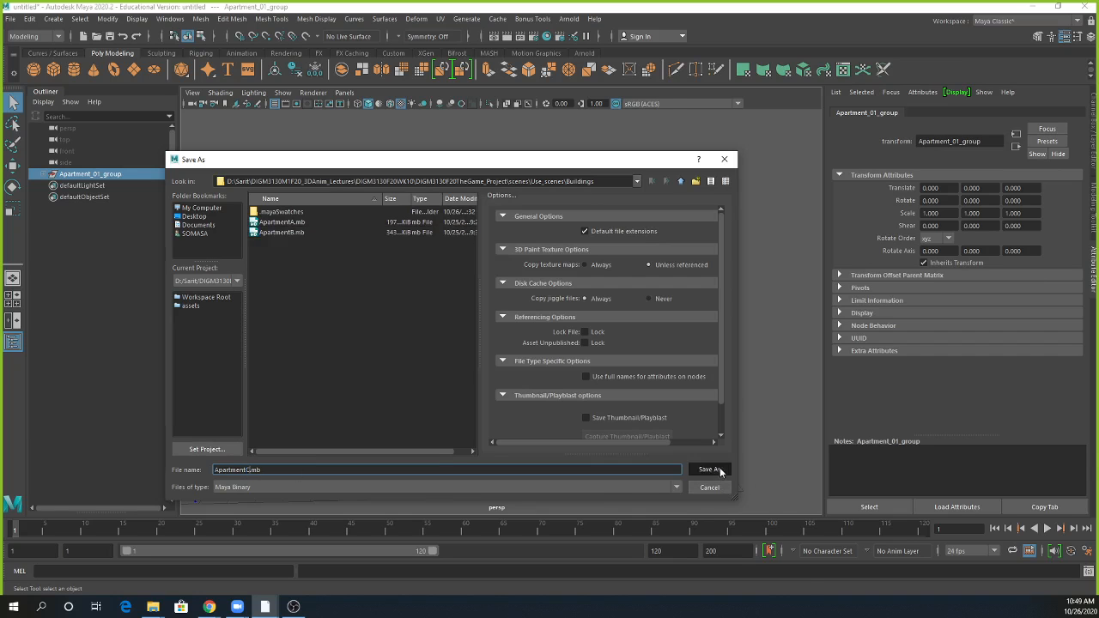
click(709, 469)
key(w)
click(618, 344)
alt+drag(619, 391, 600, 378)
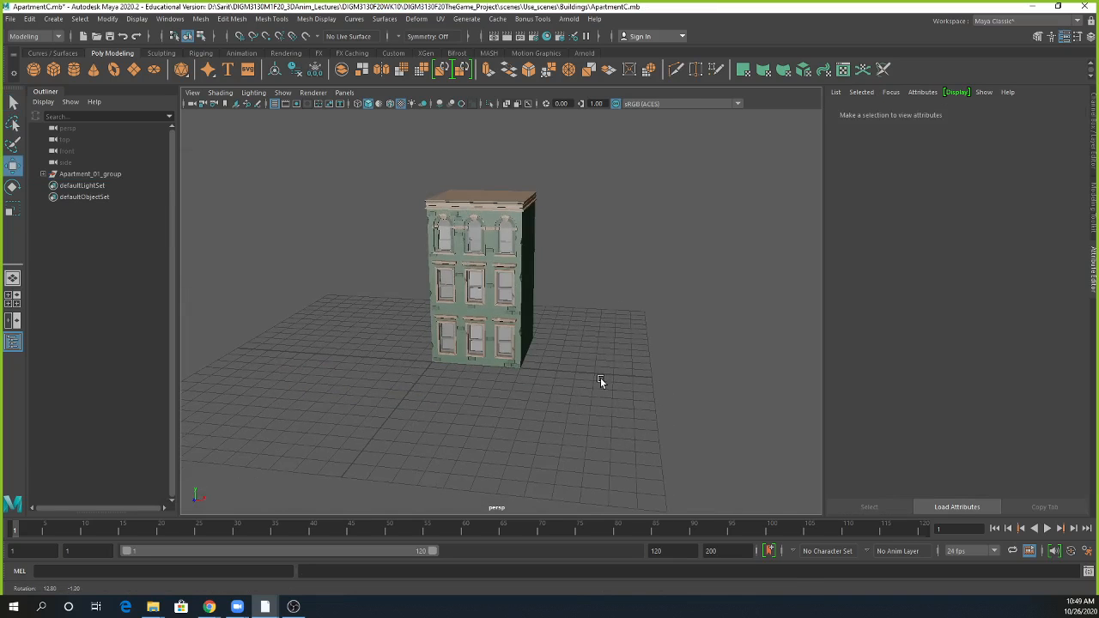
Step: Save the scene under the new name ApartmentD.mb in the same Buildings folder
click(10, 18)
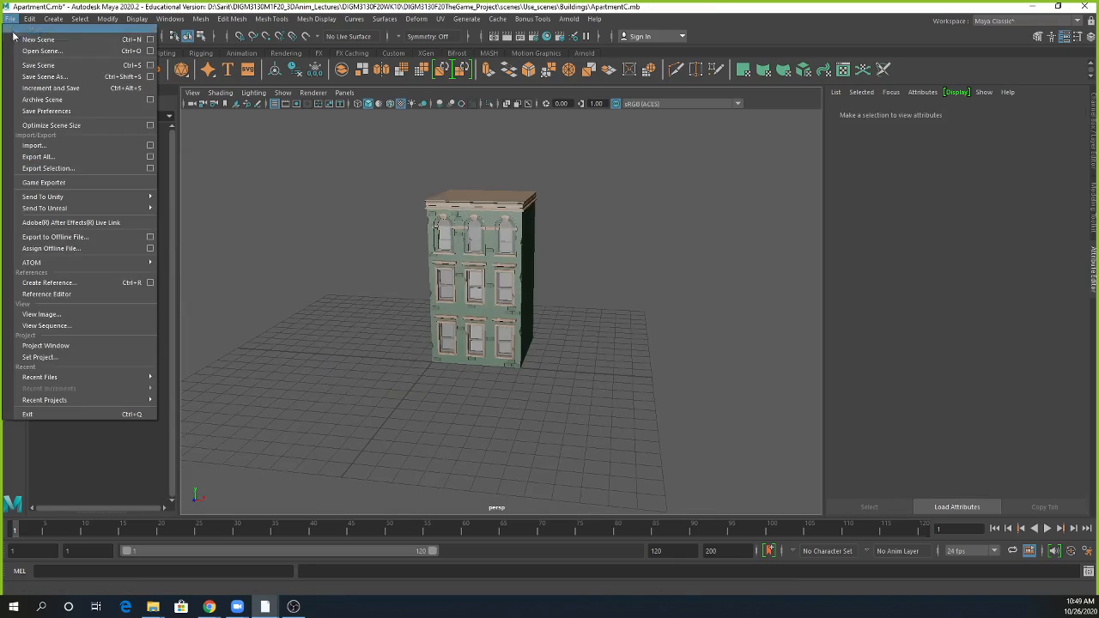
click(12, 102)
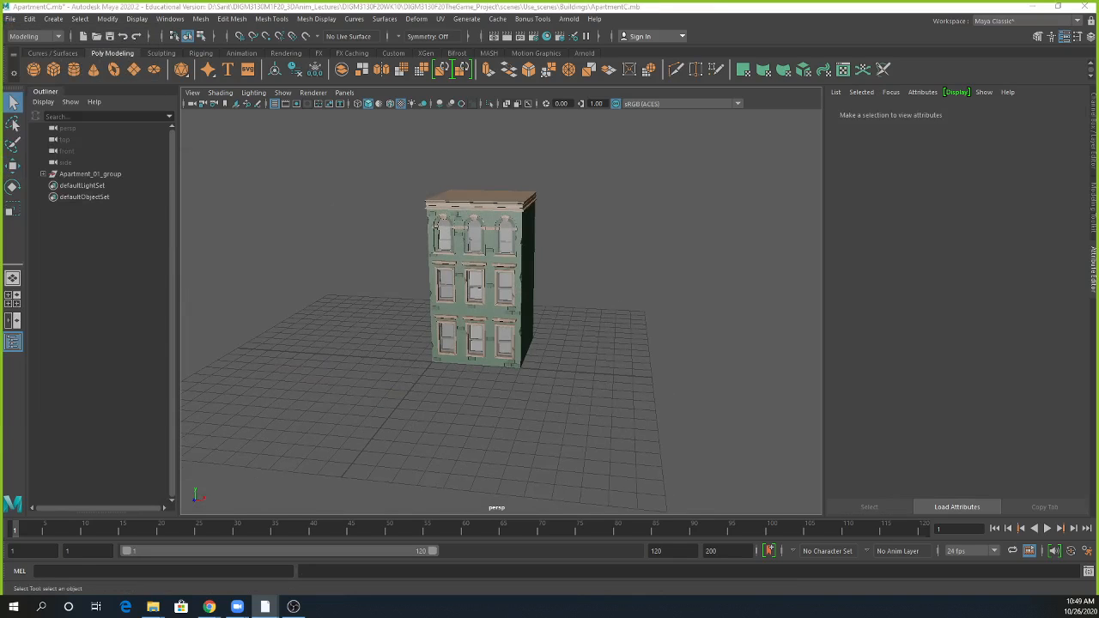
key(ctrl+shift+s)
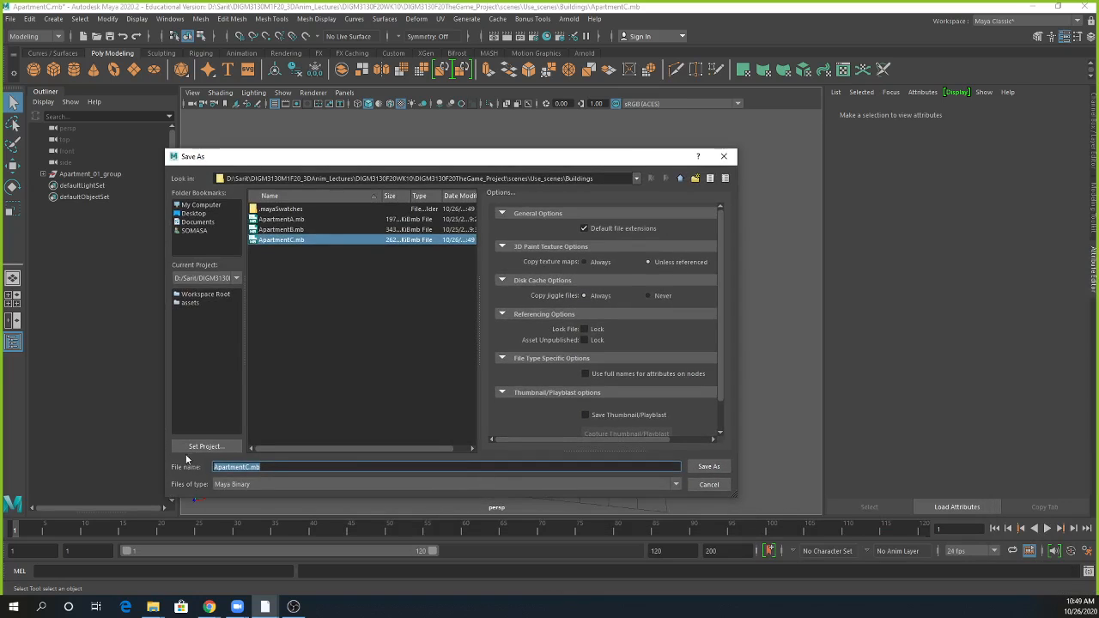
click(247, 467)
text(D)
click(708, 466)
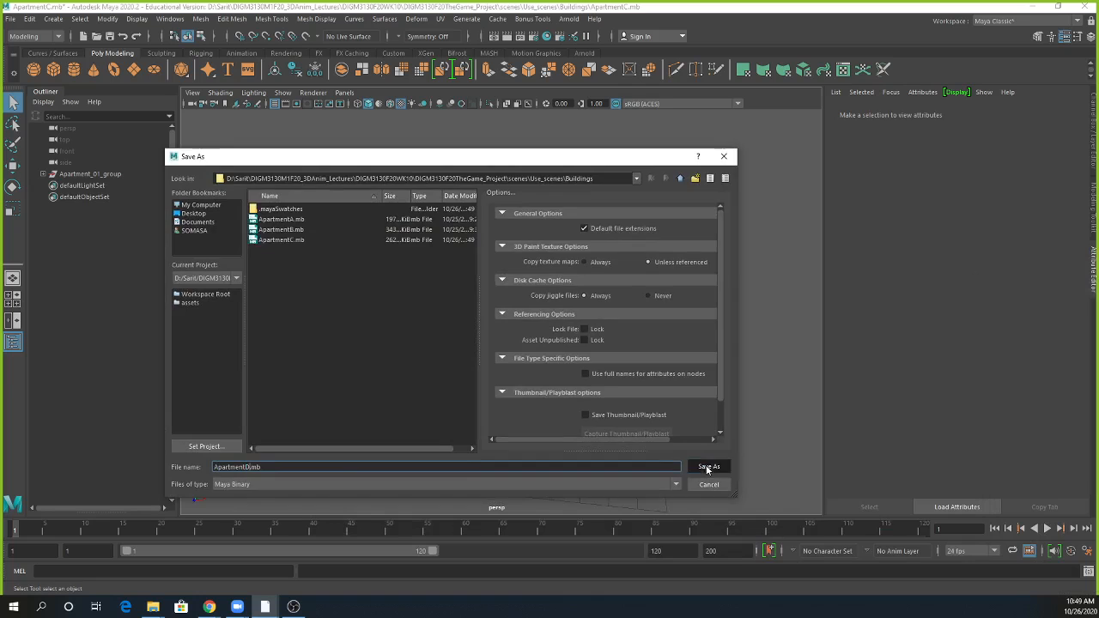
alt+right_drag(545, 333, 624, 326)
alt+middle_drag(583, 290, 579, 322)
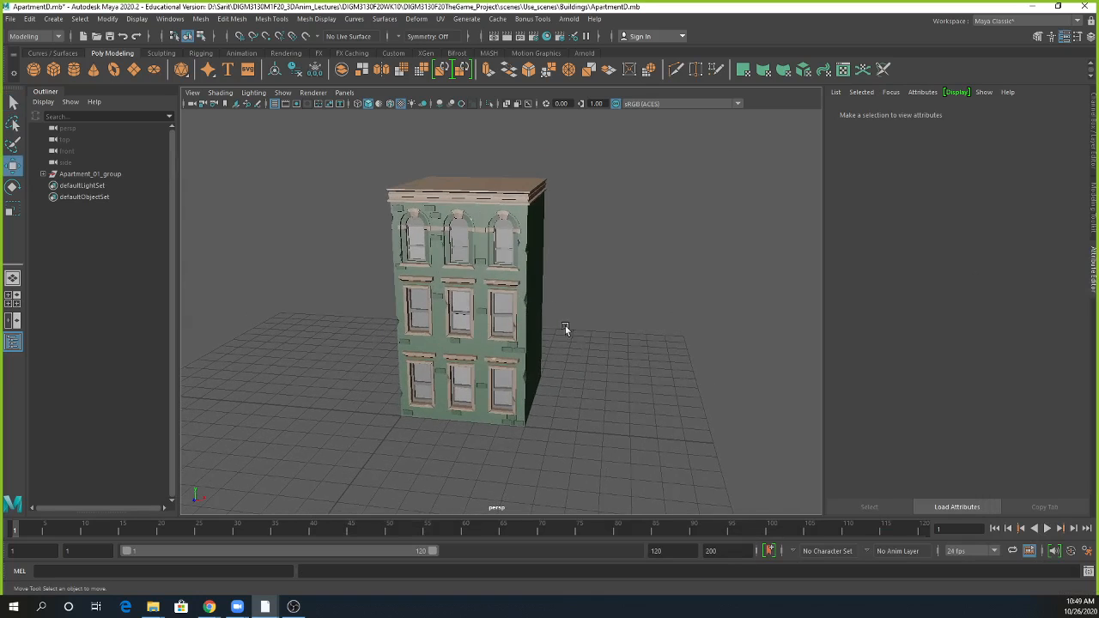
Step: Duplicate the middle floor, Apartment_01_mesh1, and raise the top floor to about 9.18 in Y to make room for the copy
click(44, 174)
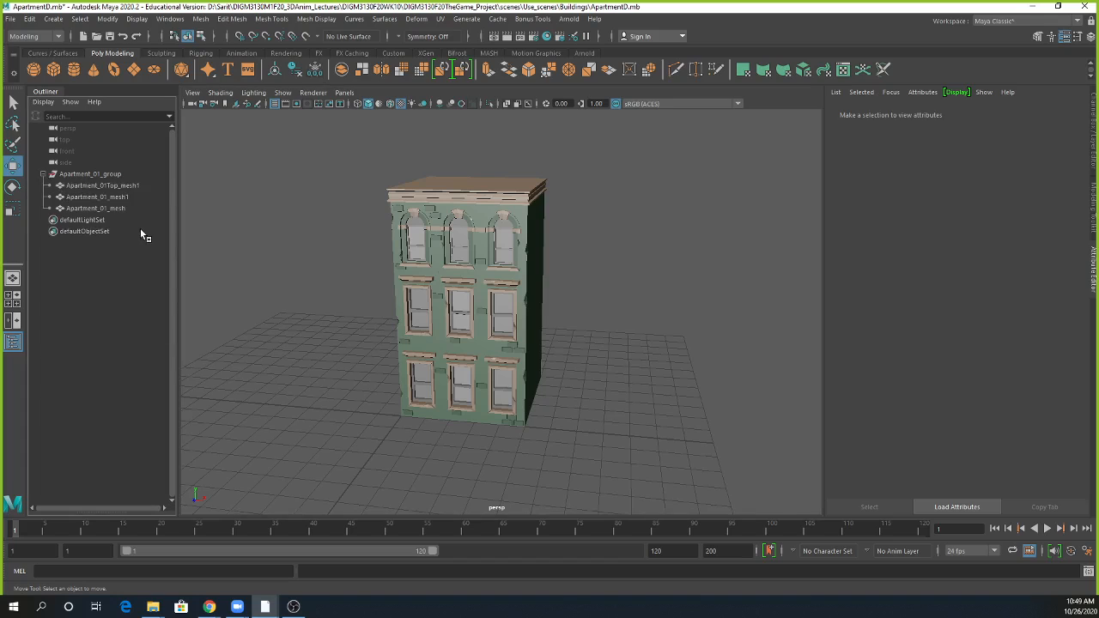
click(127, 186)
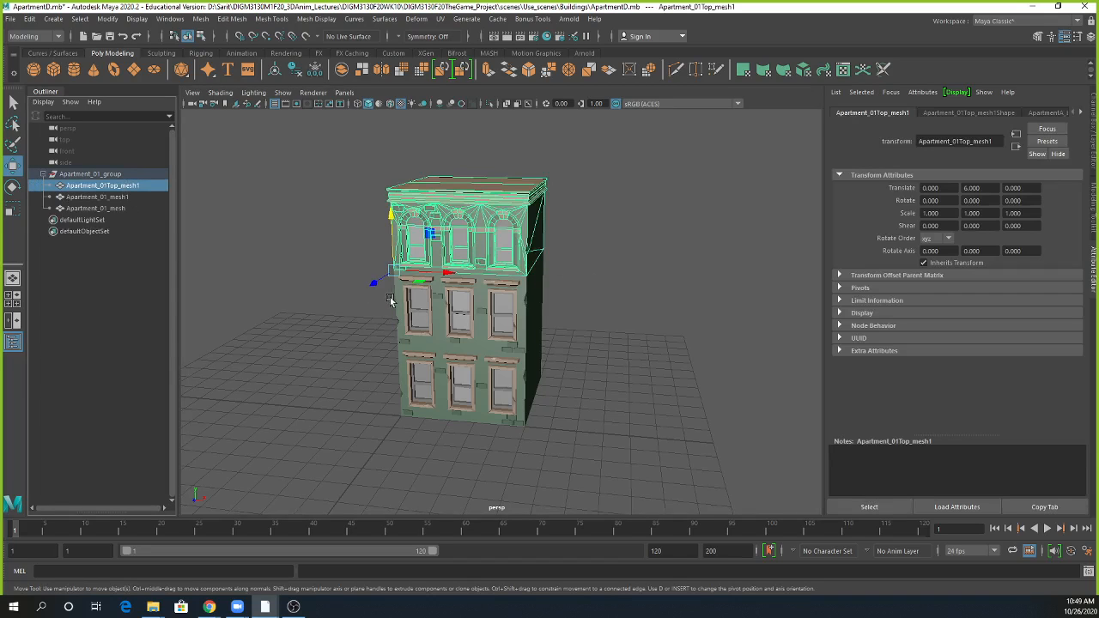
click(109, 199)
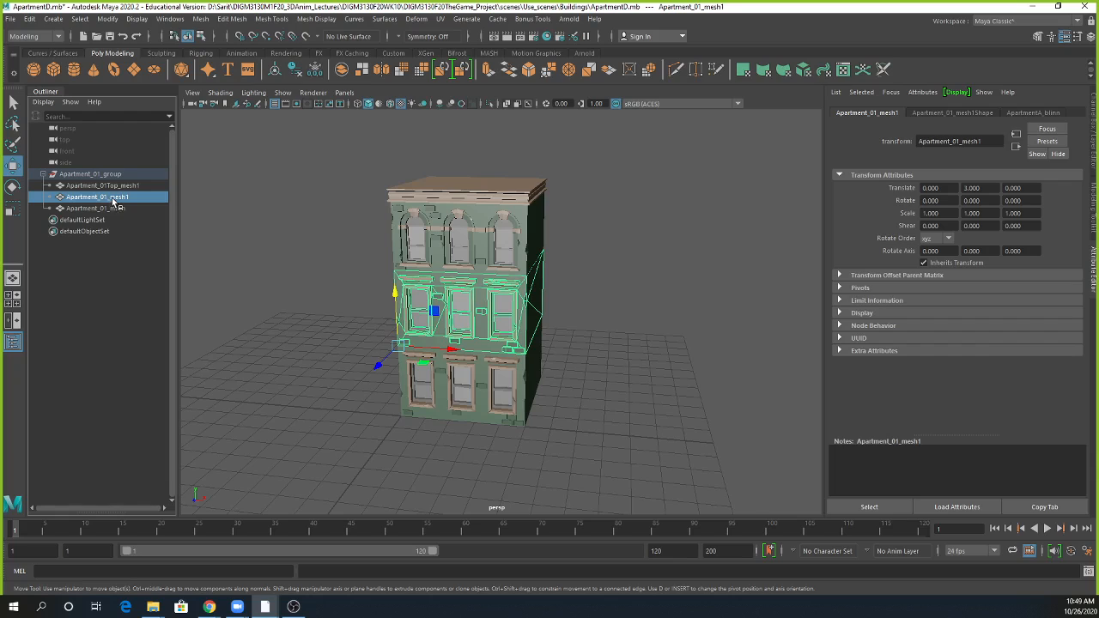
key(ctrl+d)
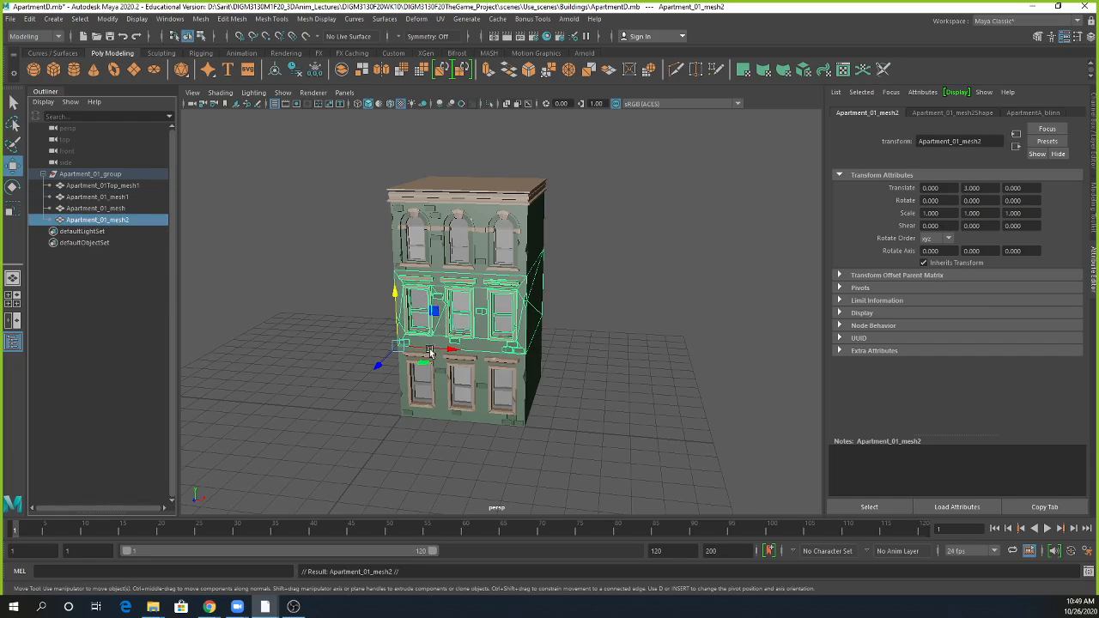
click(491, 213)
drag(392, 218, 388, 126)
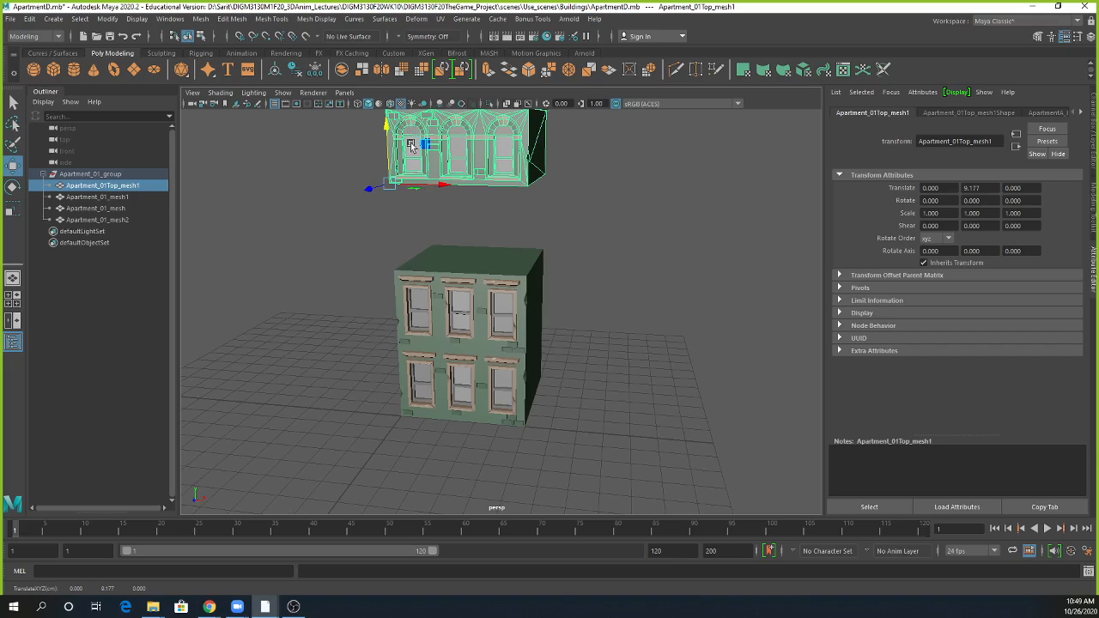
Step: Raise the duplicated floor above the middle one and vertex-snap the top floor onto it at 9 in Y
click(120, 220)
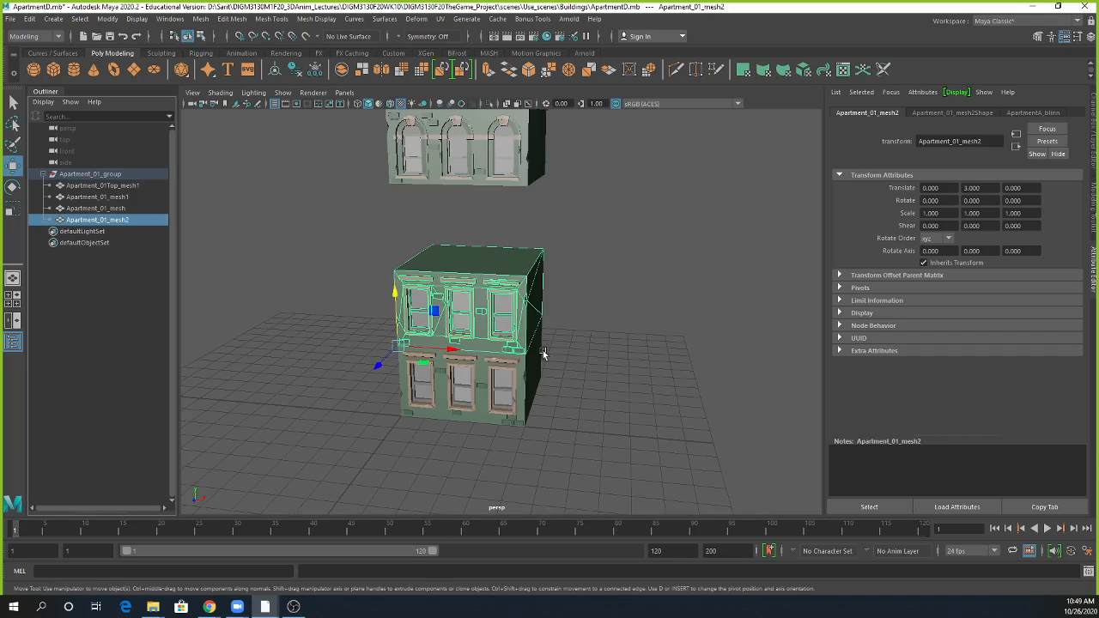
drag(393, 302, 392, 215)
alt+middle_drag(571, 301, 574, 394)
click(523, 260)
key(v)
drag(391, 232, 391, 266)
alt+drag(613, 376, 626, 381)
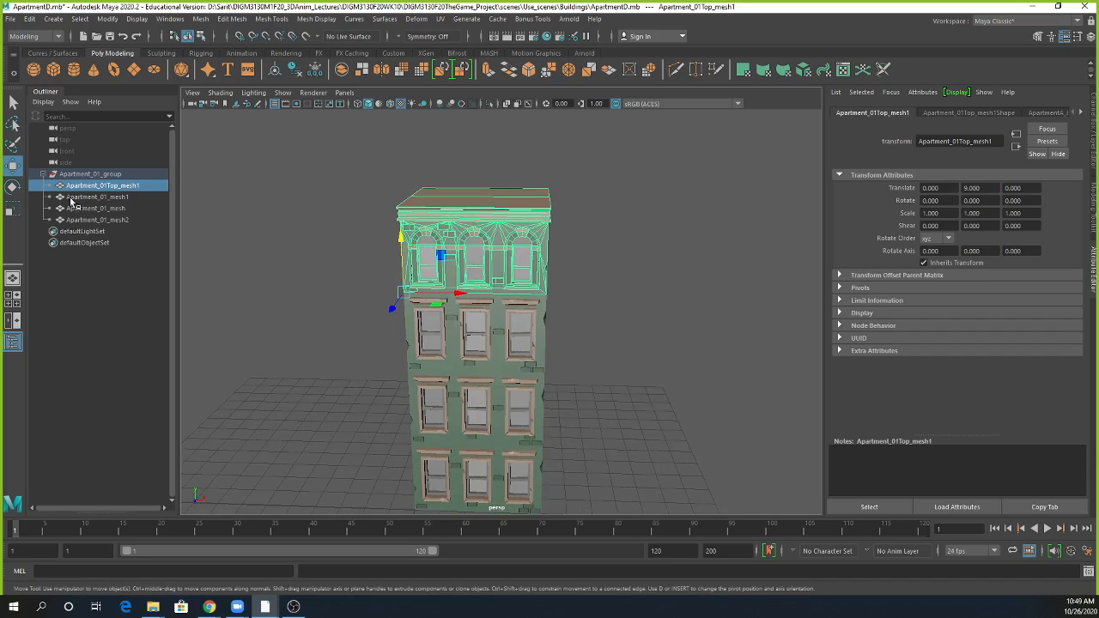
Step: Replace Apartment_01 with Apartment_02 in the names of the entire Apartment_01_group hierarchy using Search and Replace Names, and deselect the building
click(101, 175)
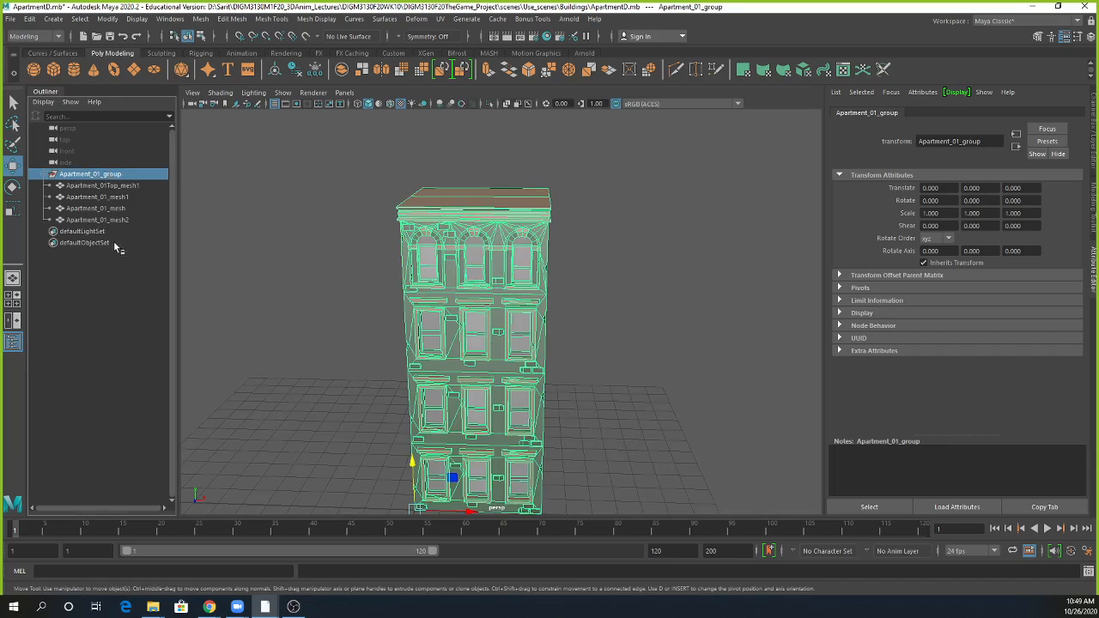
click(108, 19)
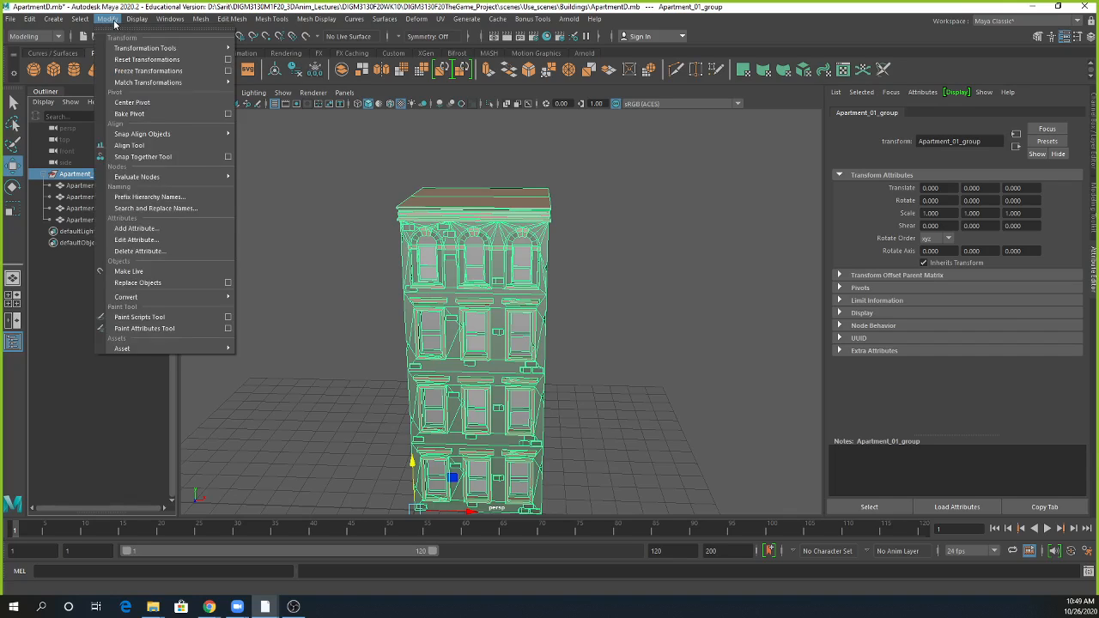
click(151, 208)
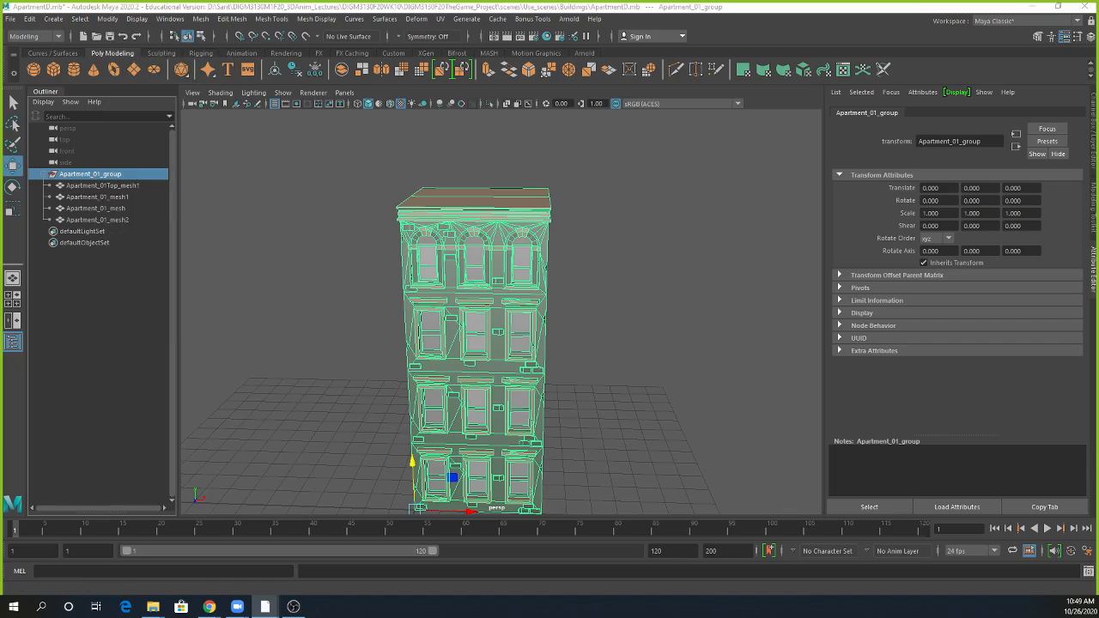
drag(703, 230, 519, 215)
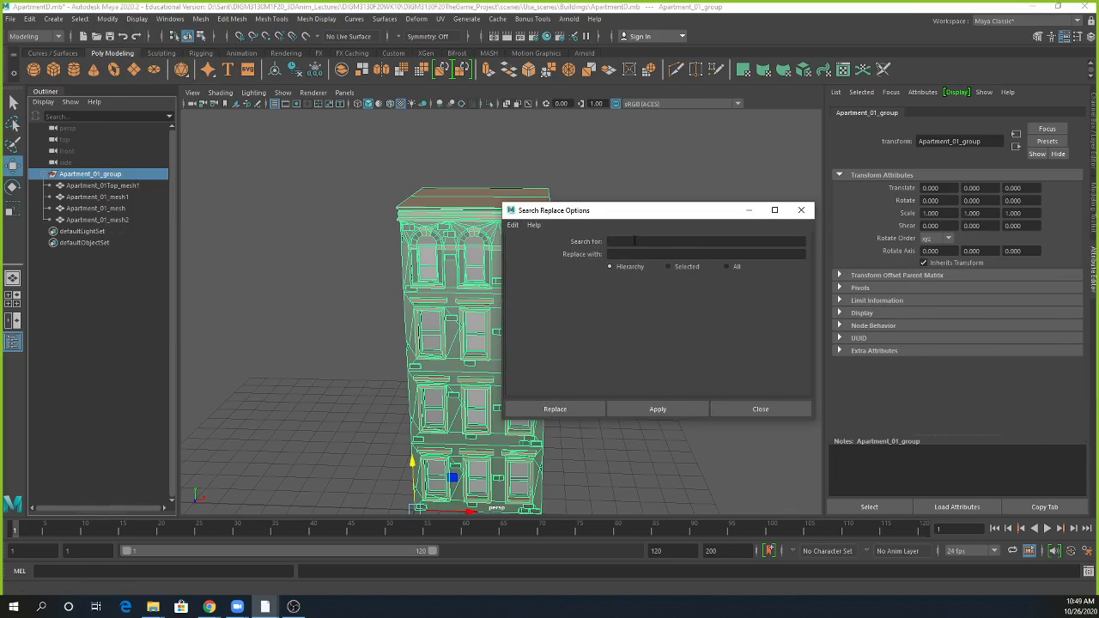
click(101, 187)
double_click(90, 175)
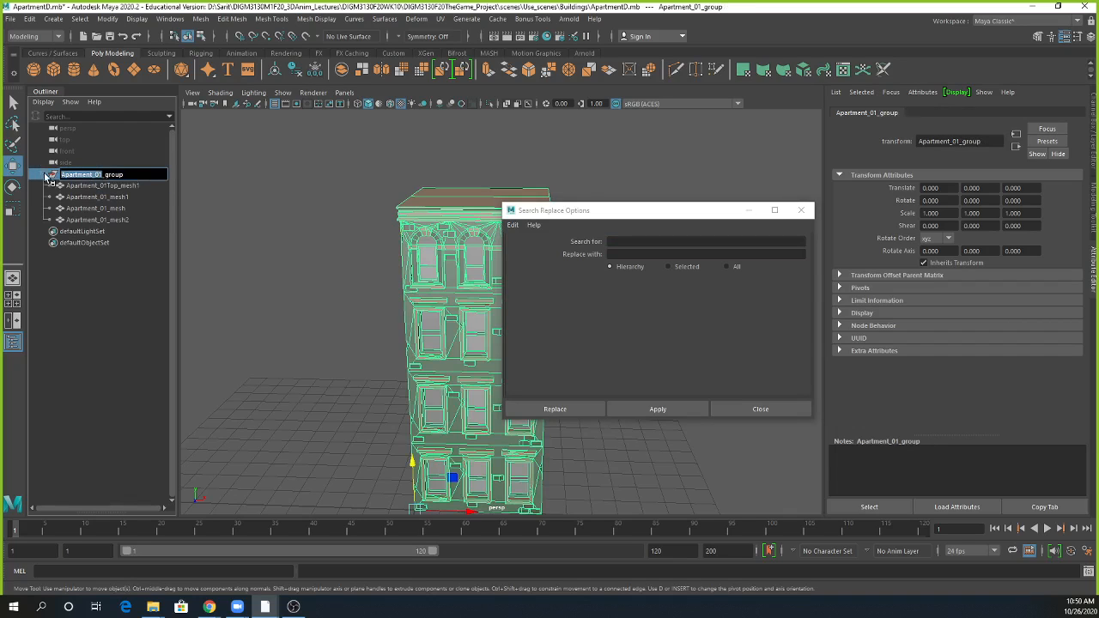
click(642, 252)
click(642, 243)
text(Apartment_01)
click(635, 254)
text(Apartment_01)
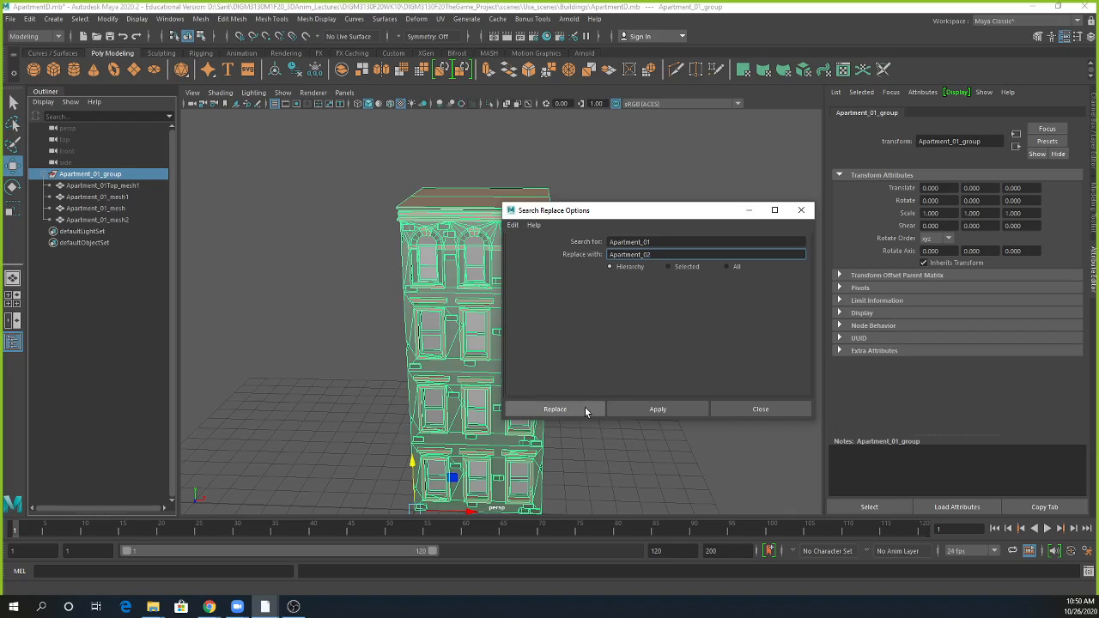
click(584, 409)
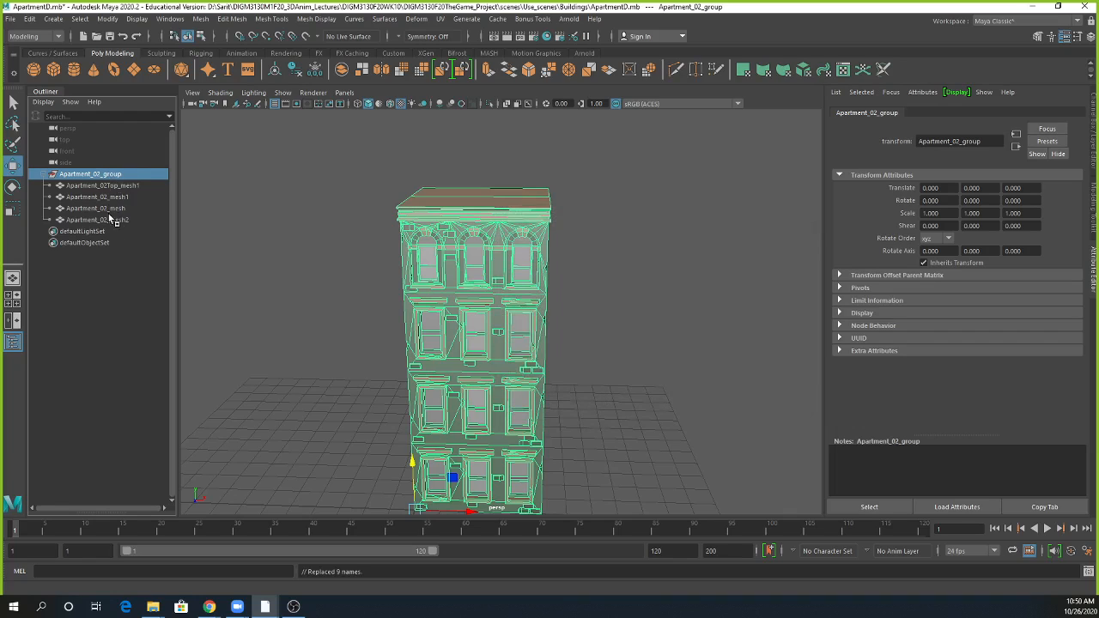
click(601, 314)
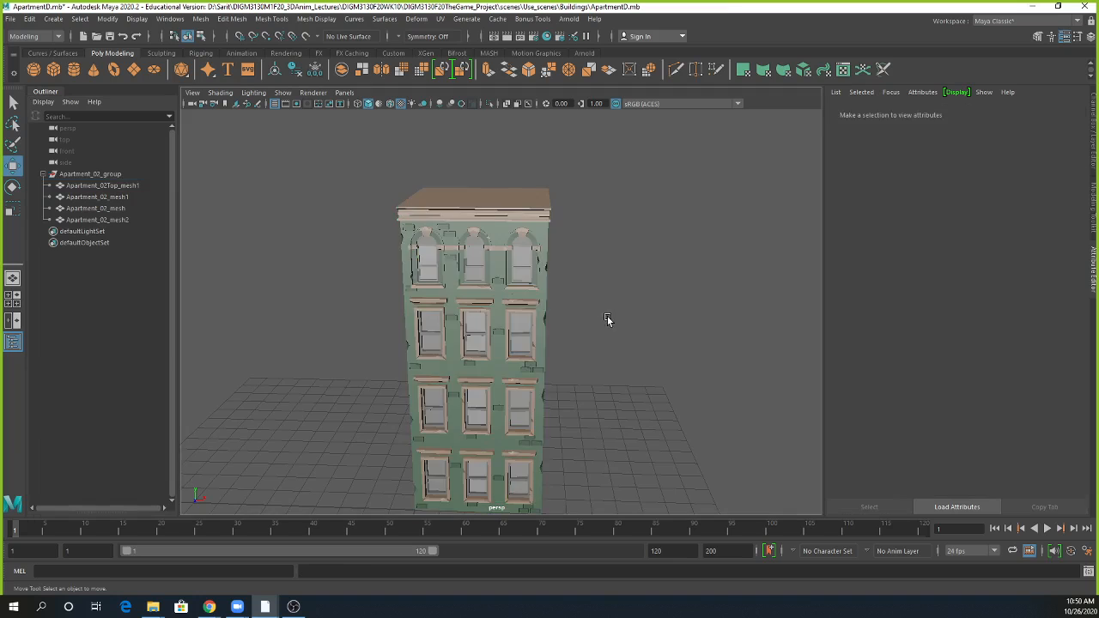
Step: Select the ground floor mesh, Apartment_02_mesh, and open its UVs in the UV Editor
alt+drag(606, 319, 580, 316)
alt+middle_drag(579, 316, 592, 225)
alt+right_drag(591, 225, 620, 260)
alt+middle_drag(620, 260, 596, 297)
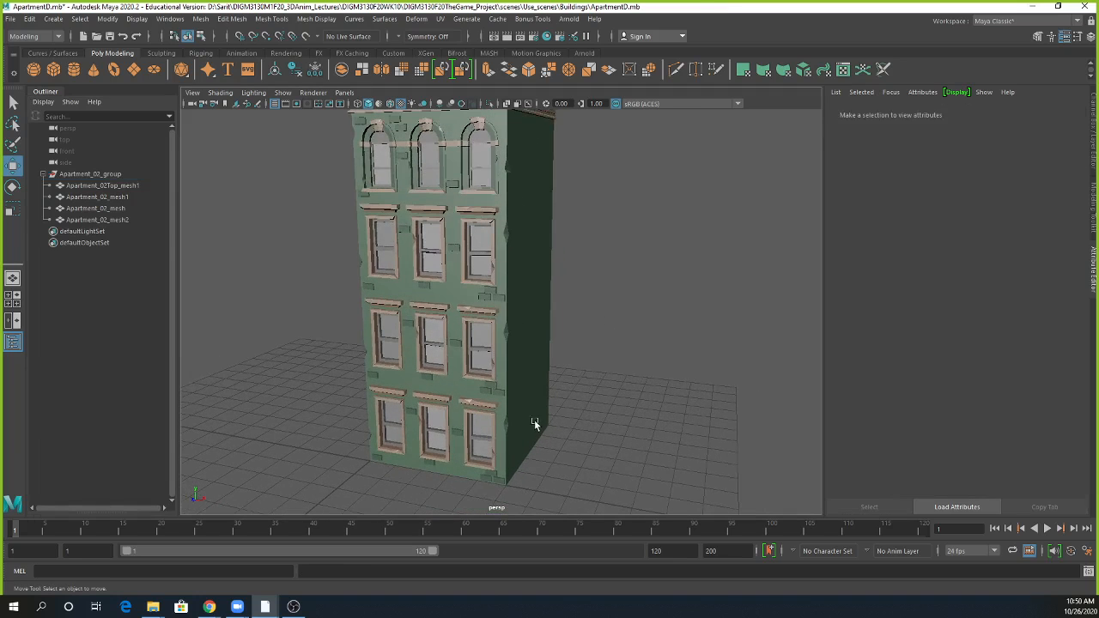
click(533, 423)
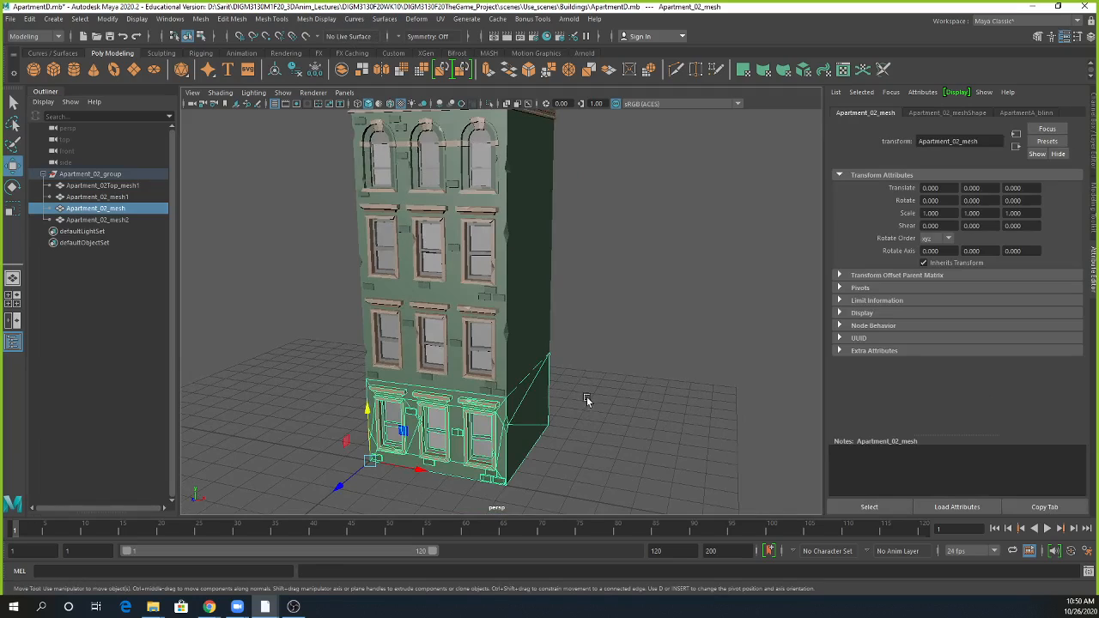
alt+middle_drag(584, 398, 518, 300)
alt+right_drag(518, 300, 587, 366)
alt+middle_drag(516, 353, 575, 335)
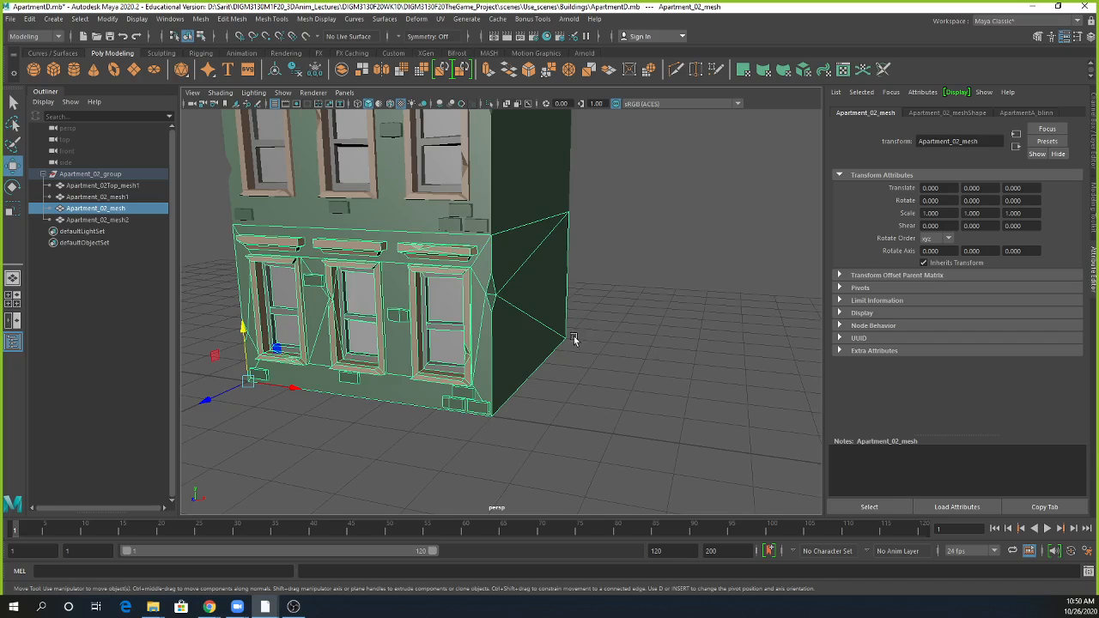
alt+drag(574, 334, 587, 331)
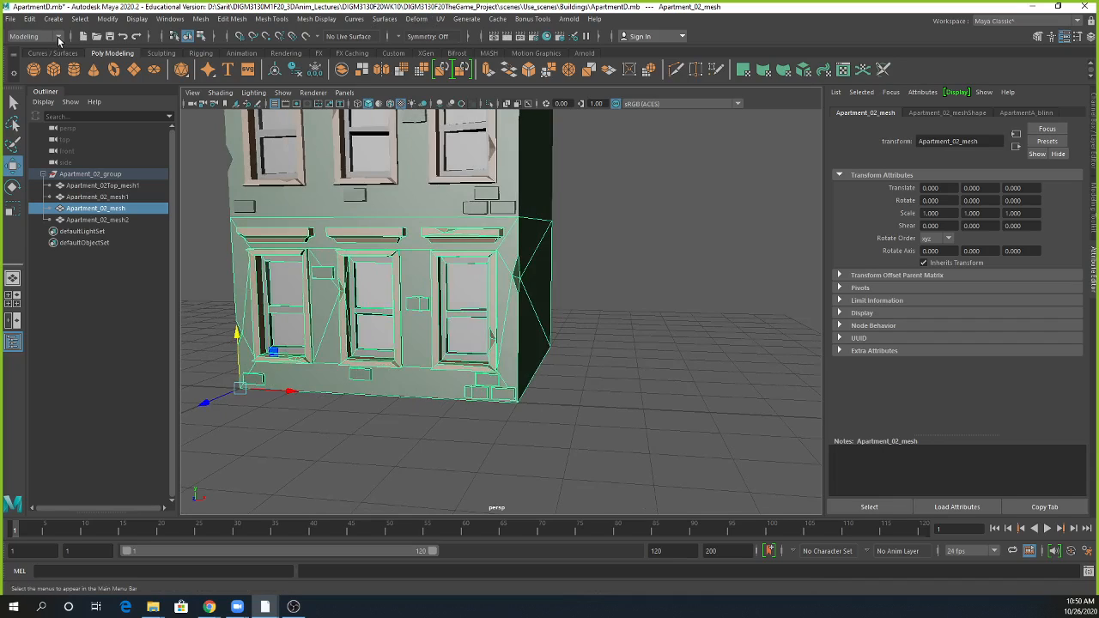
click(439, 19)
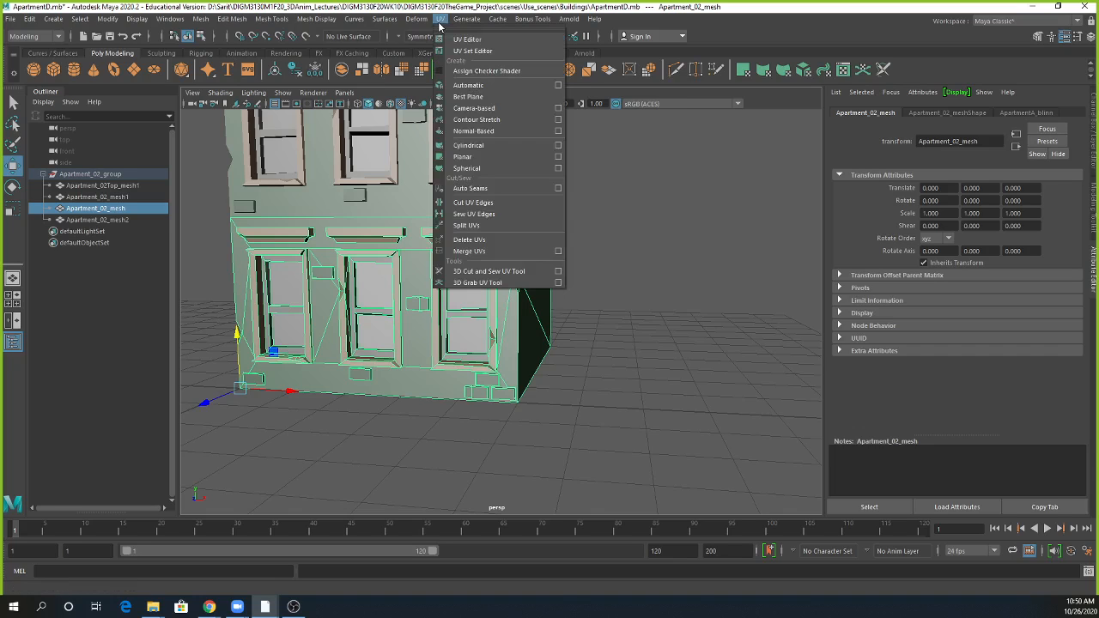
click(439, 19)
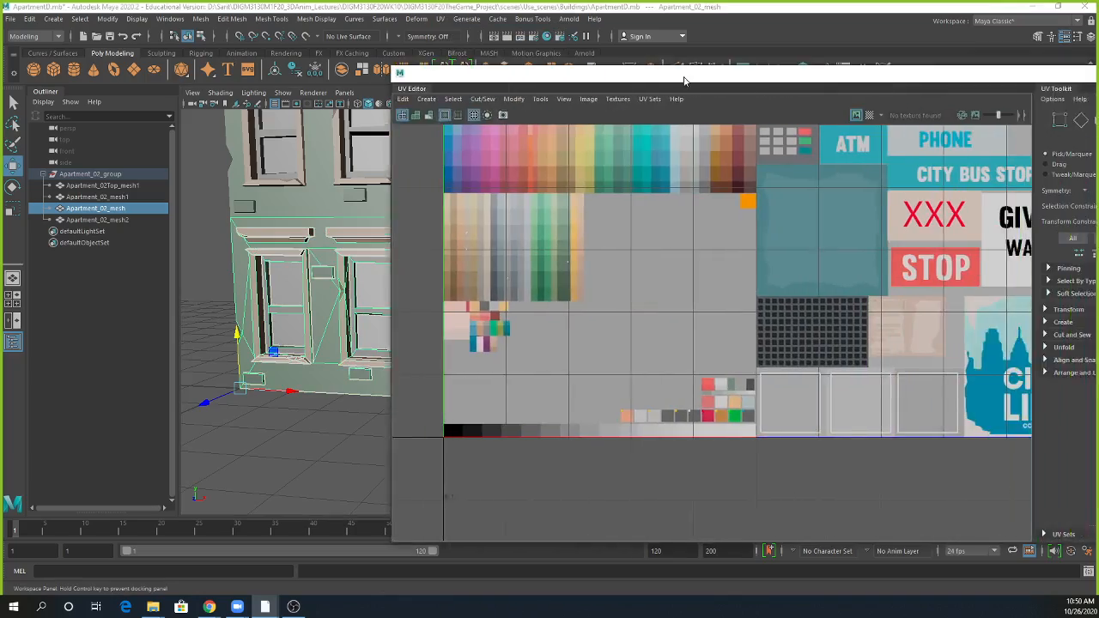
Step: Hide the Outliner and shrink the UV Editor window so it sits beside the ground floor, showing more of the texture
drag(688, 76, 565, 156)
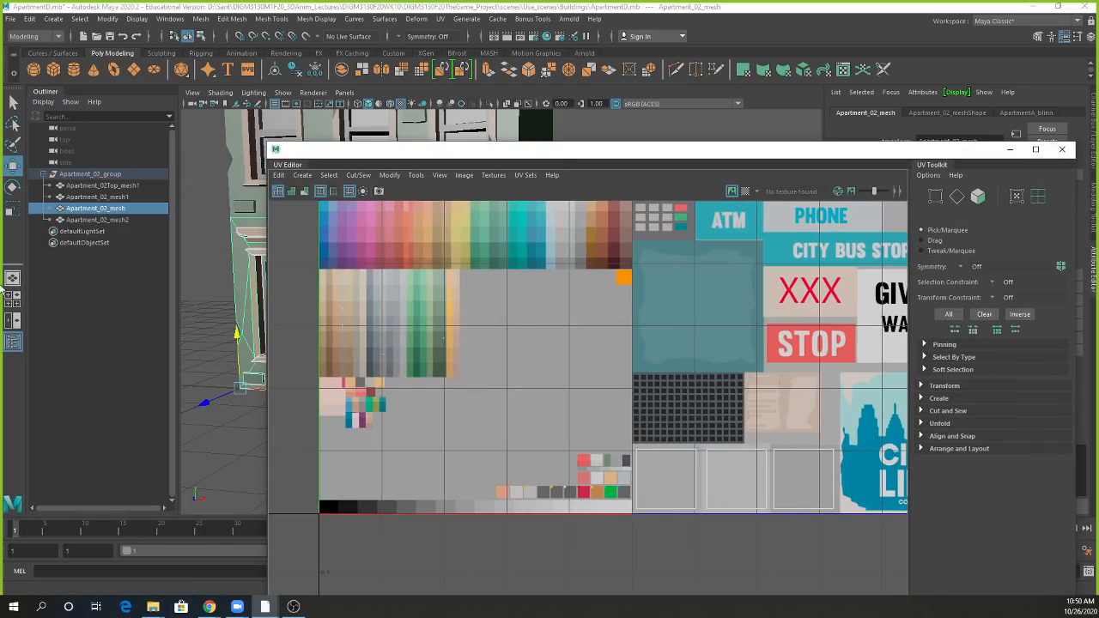
click(12, 340)
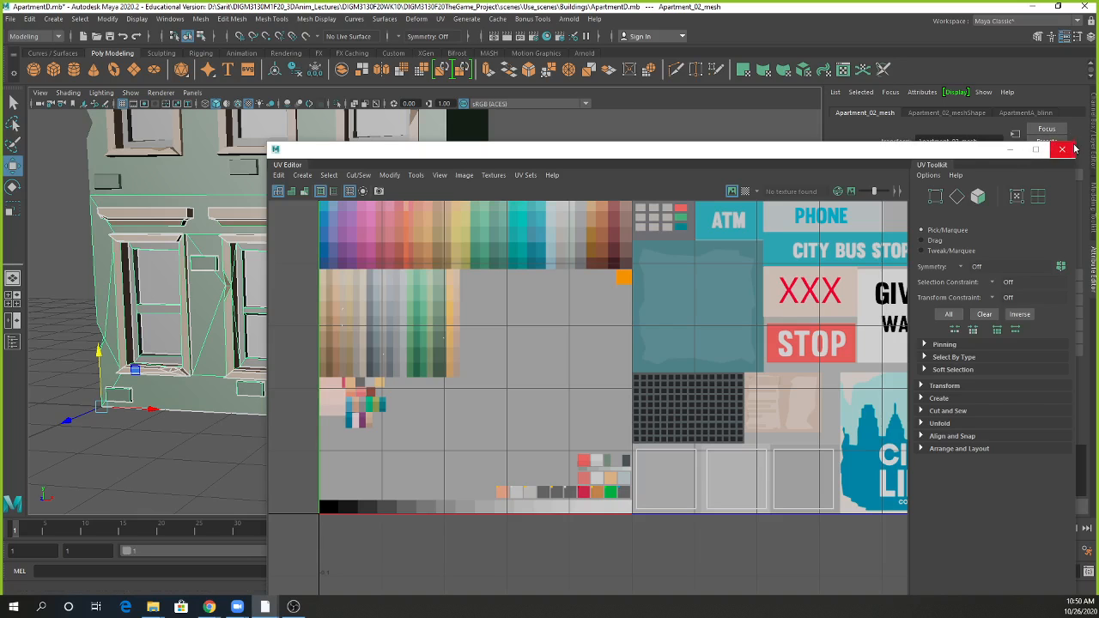
drag(264, 145, 636, 269)
drag(789, 279, 709, 168)
scroll(712, 414, down, 3)
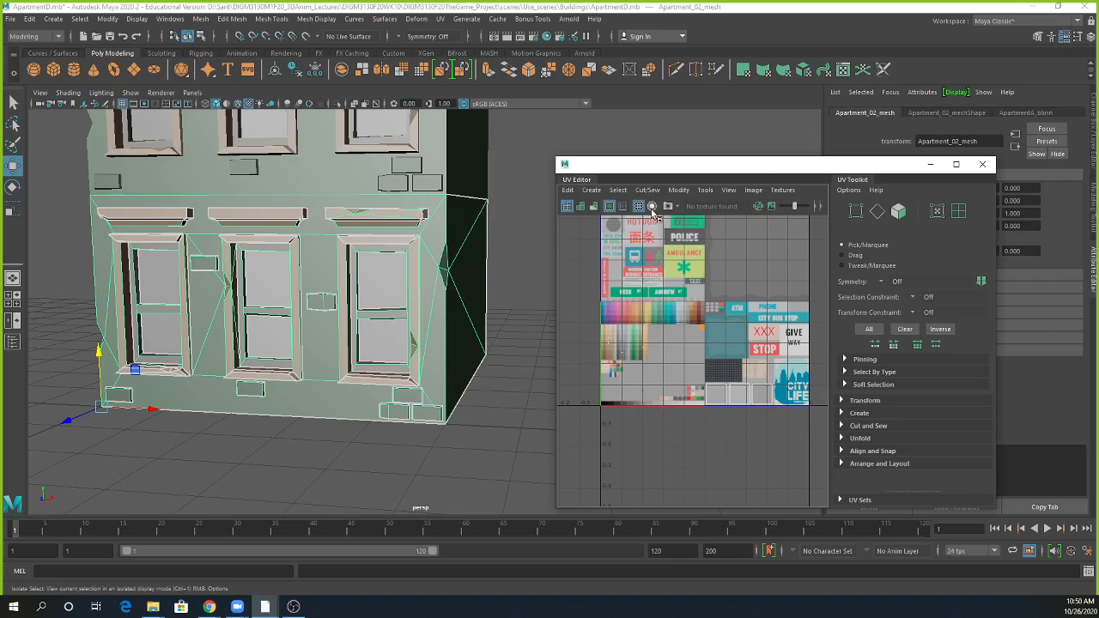
Step: Turn on image dimming in the UV Editor and darken the texture further so the UVs stand out
click(773, 212)
click(772, 213)
click(772, 212)
click(773, 213)
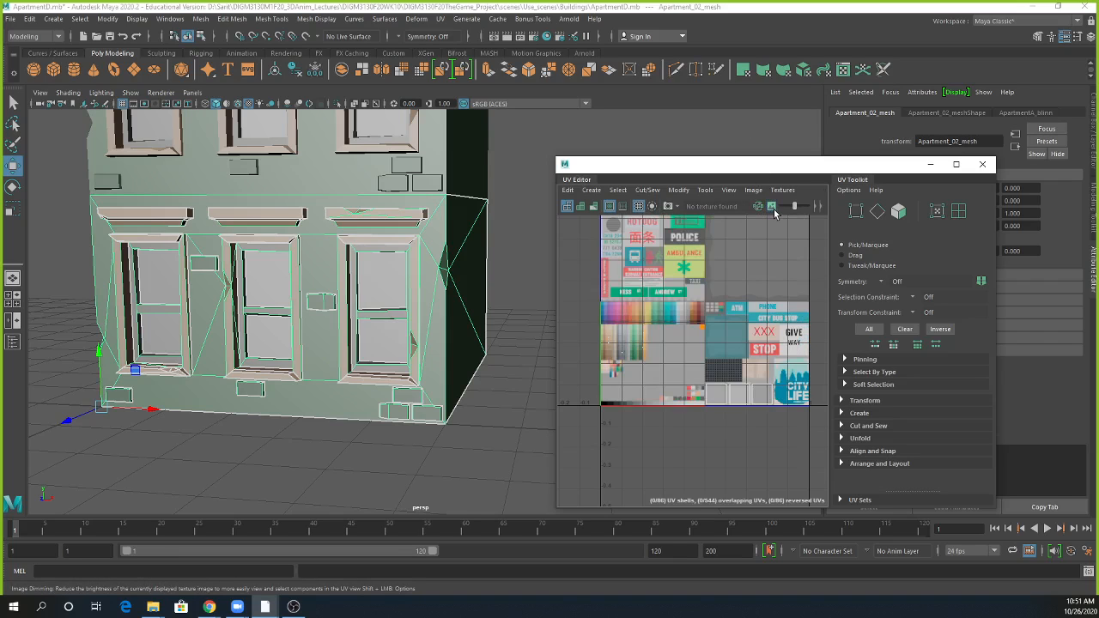
click(773, 210)
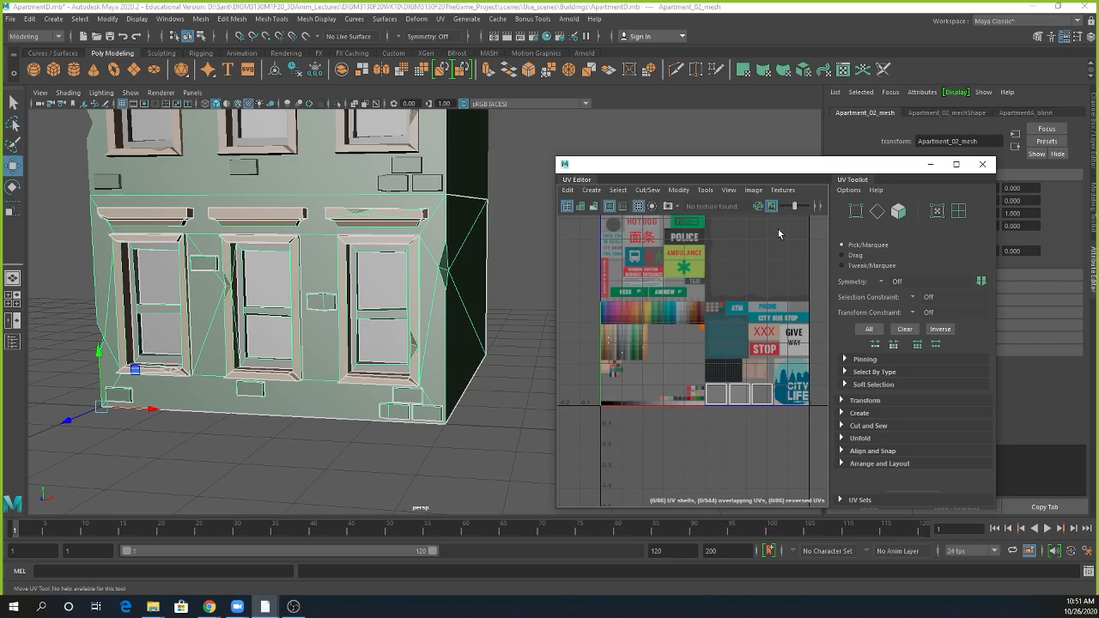
click(796, 208)
drag(796, 212, 803, 212)
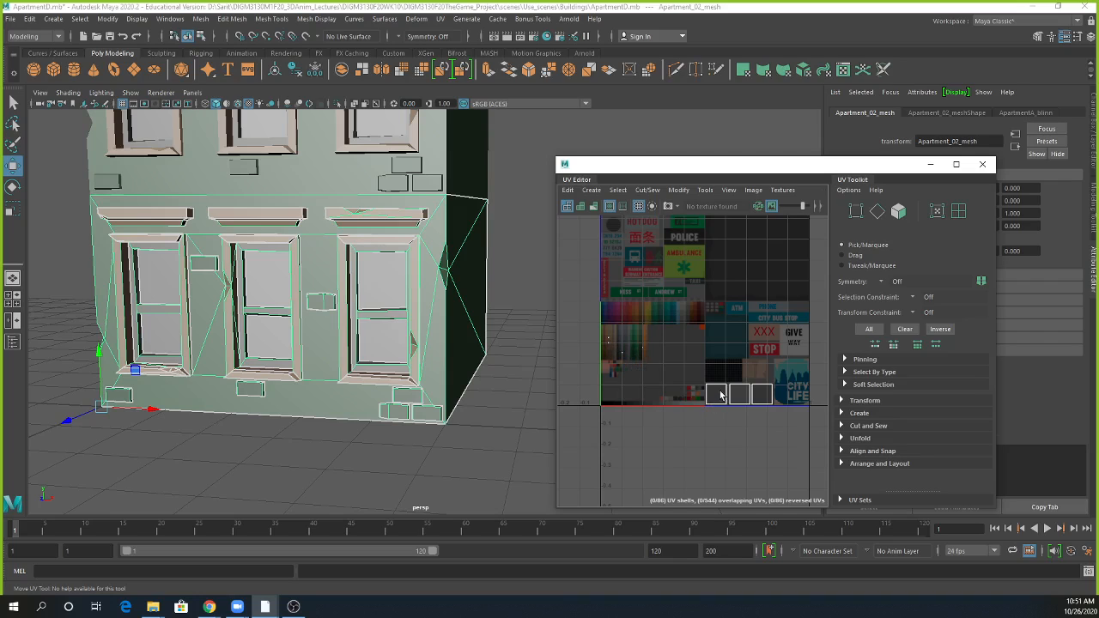
Step: Switch to UV shell selection and move the ground floor wall's shell horizontally from the green swatch onto the orange one
right_drag(720, 394, 692, 382)
scroll(630, 357, up, 1)
alt+right_drag(630, 357, 668, 376)
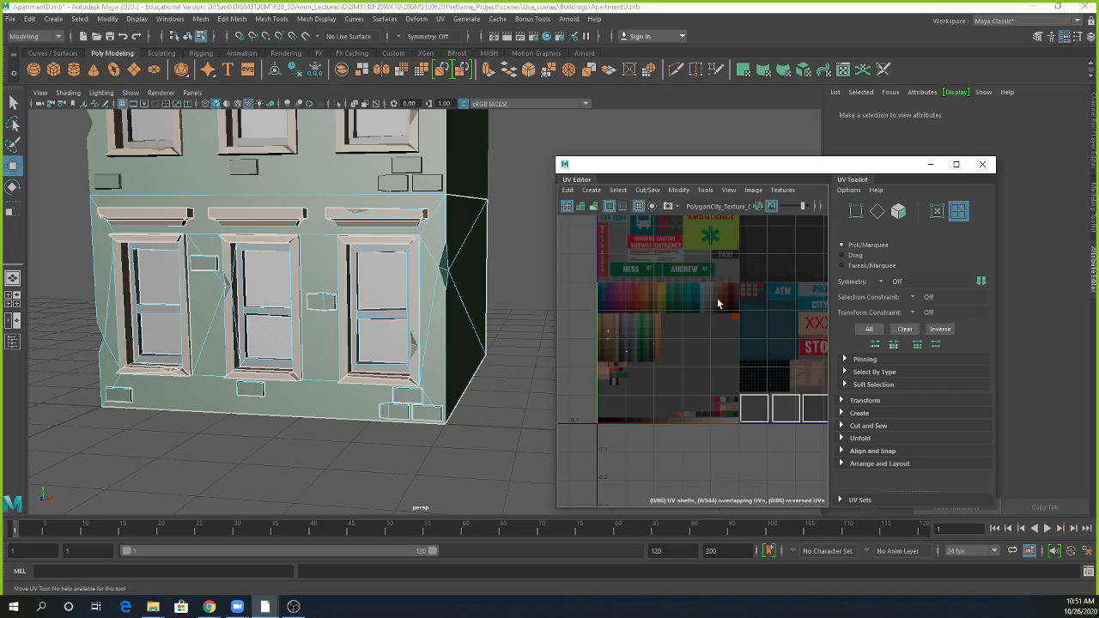
right_drag(757, 400, 694, 388)
click(219, 393)
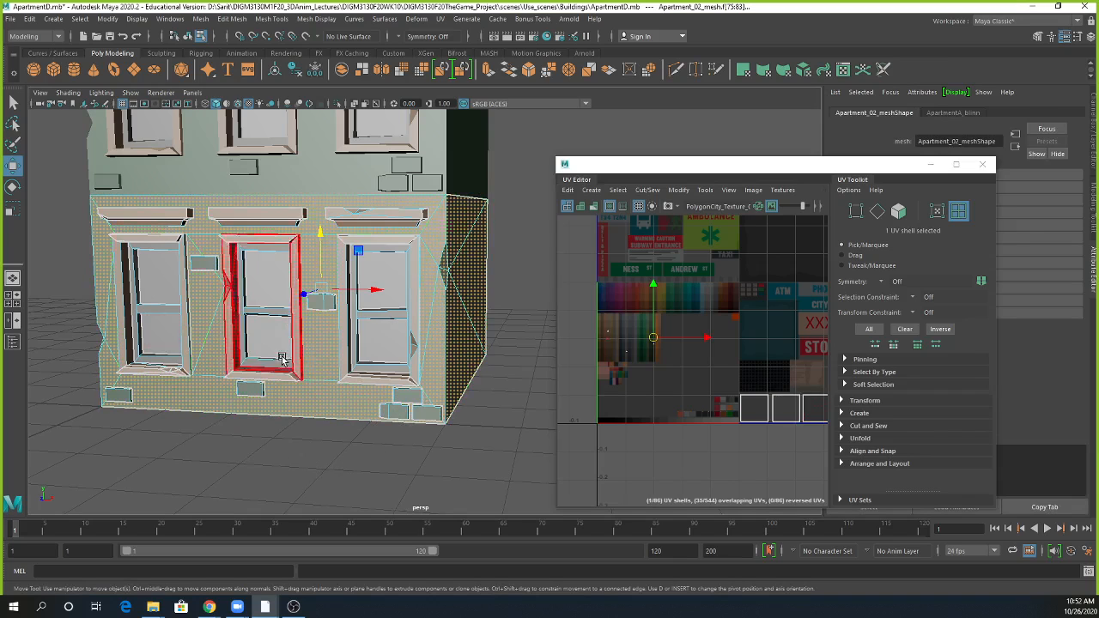
alt+right_drag(641, 339, 1069, 419)
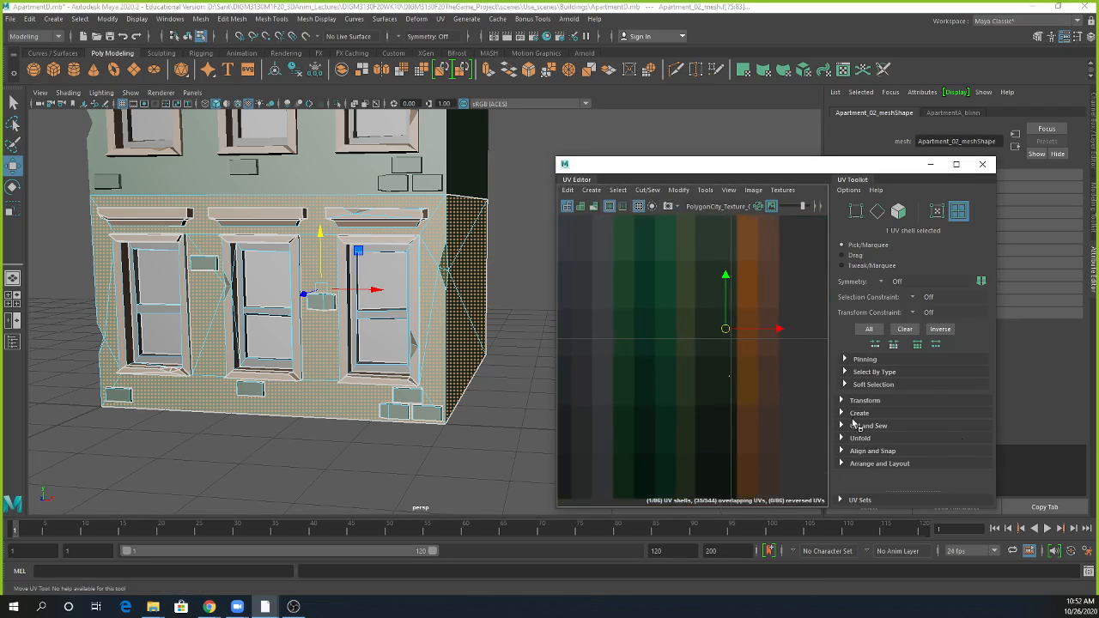
scroll(488, 372, down, 3)
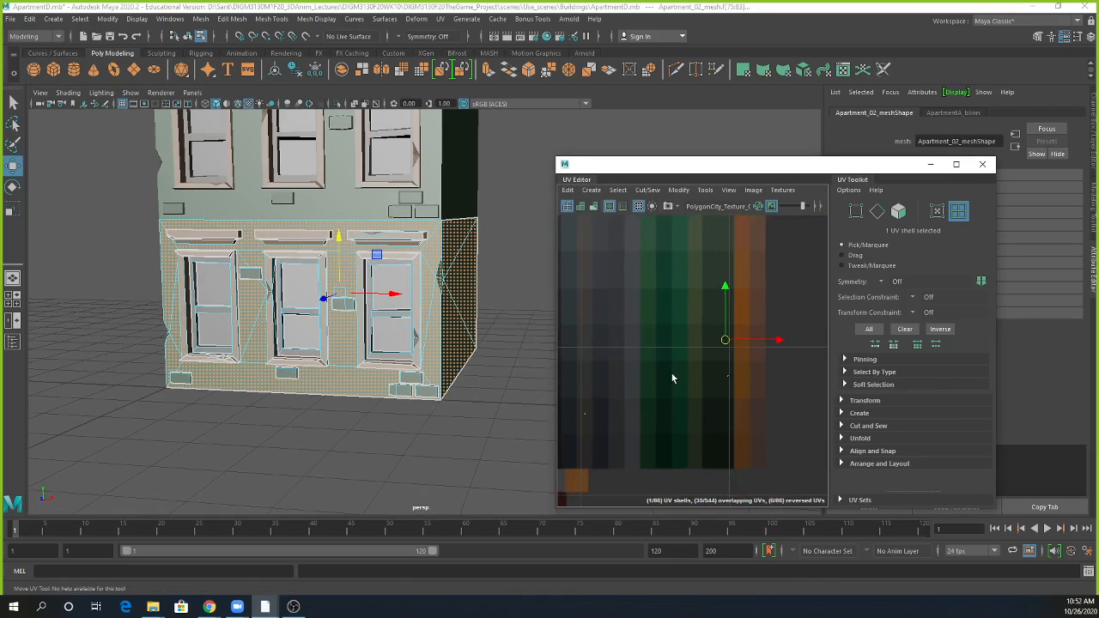
alt+middle_drag(672, 375, 675, 437)
drag(753, 400, 768, 398)
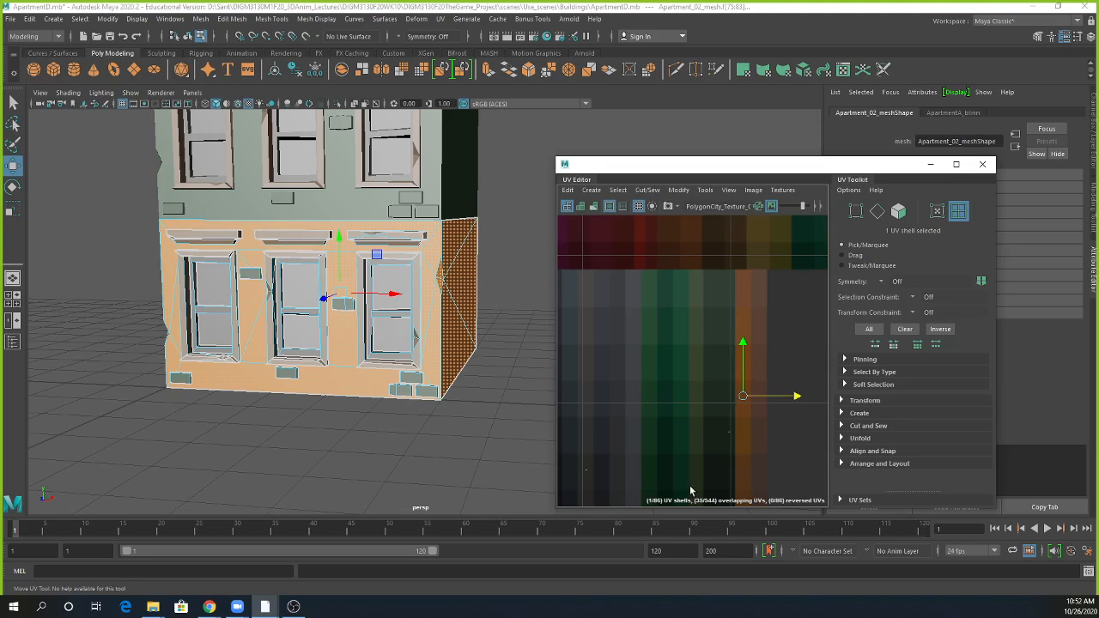
Step: Select the UV shells of the ground floor's seven protruding bricks and move them from the green swatch onto the orange one
click(432, 392)
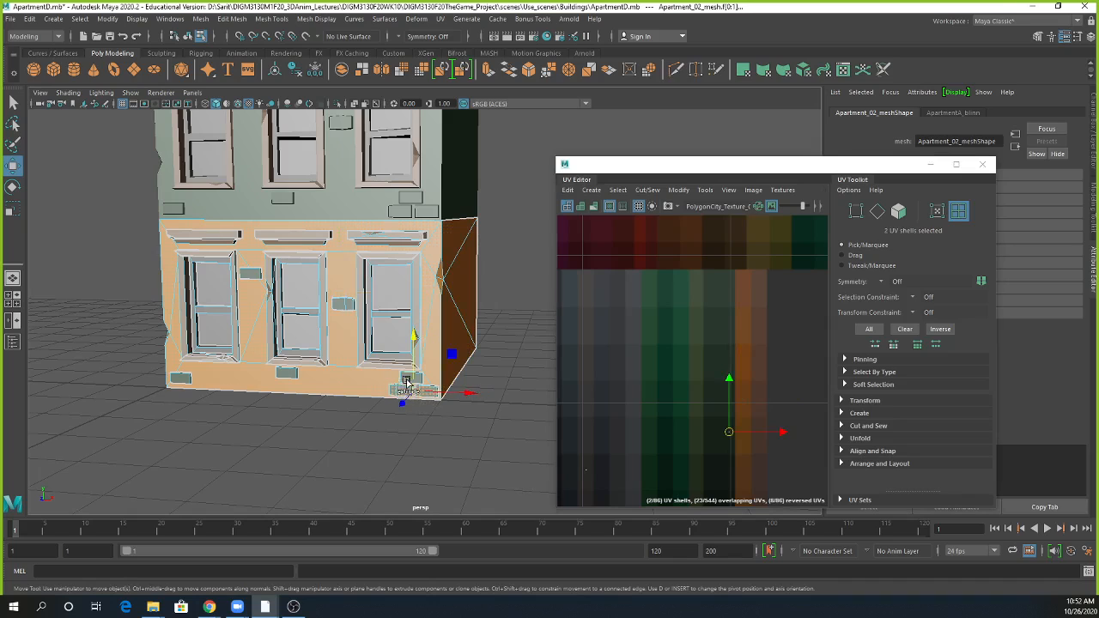
shift+click(314, 378)
shift+click(287, 376)
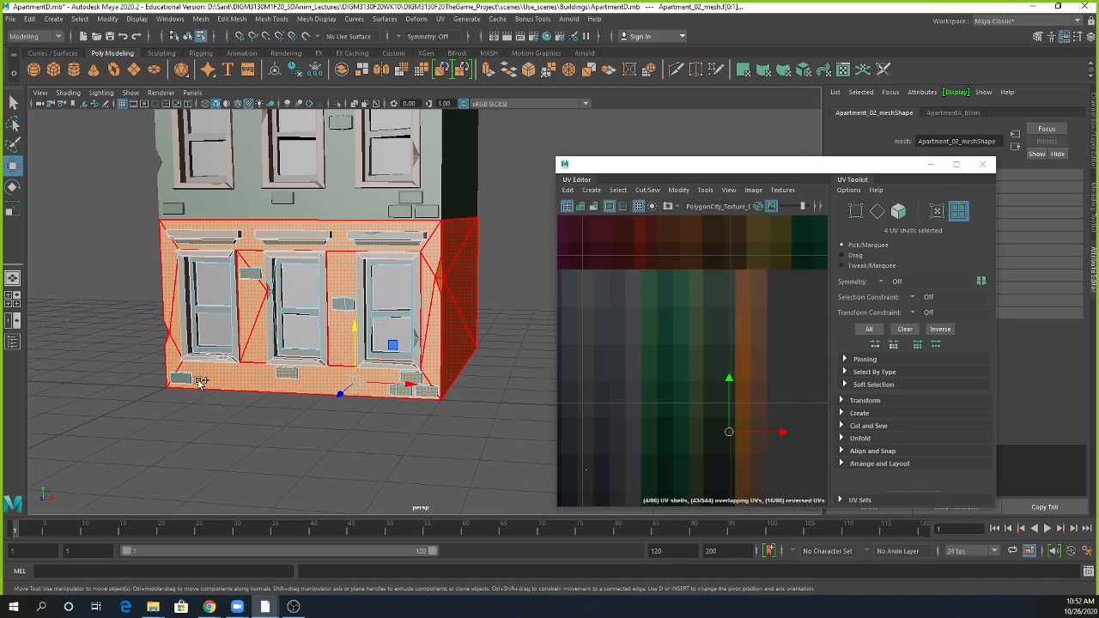
shift+click(183, 380)
shift+click(347, 304)
shift+click(348, 307)
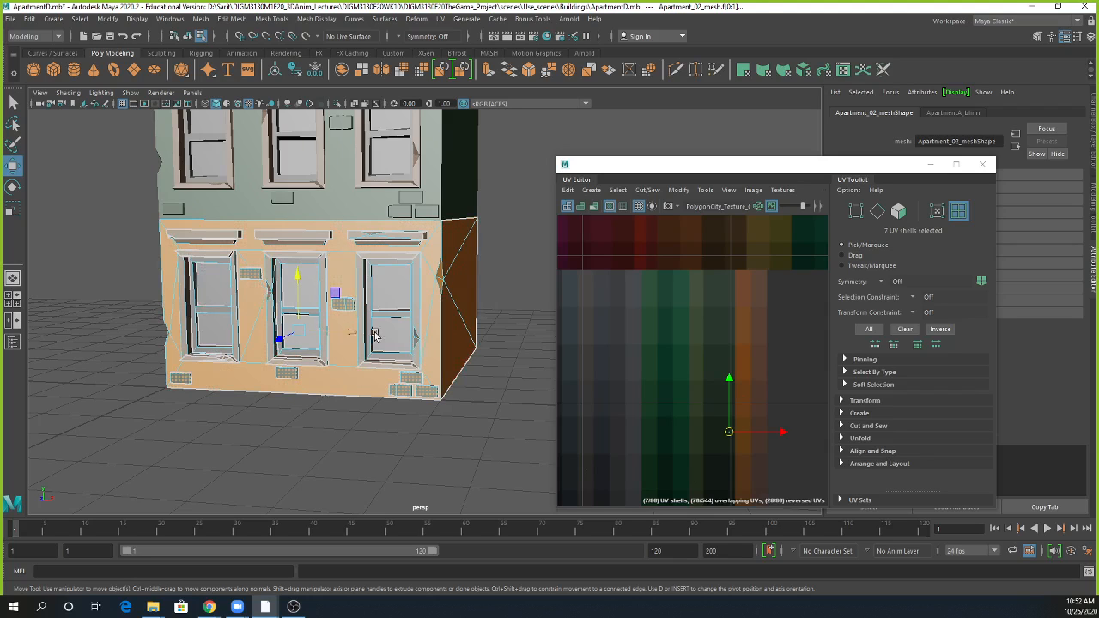
drag(781, 436, 793, 435)
click(494, 287)
alt+right_drag(490, 350, 309, 184)
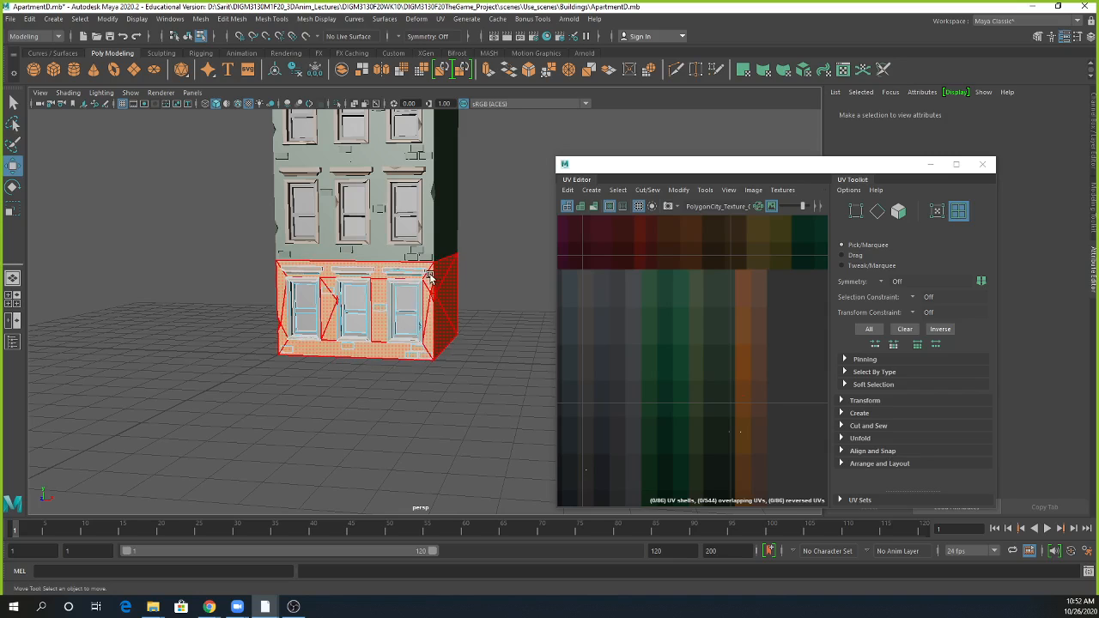
Step: Return to object selection, select the second floor mesh and bring its color swatches into view in the UV Editor
right_drag(430, 276, 482, 258)
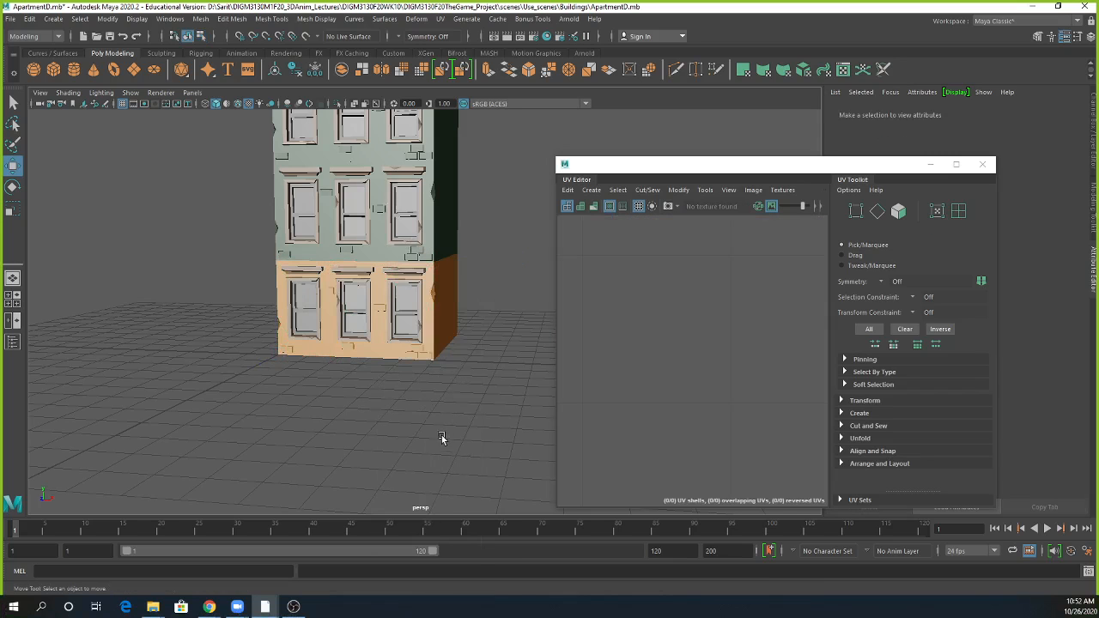
alt+drag(445, 429, 339, 405)
alt+right_drag(340, 405, 468, 422)
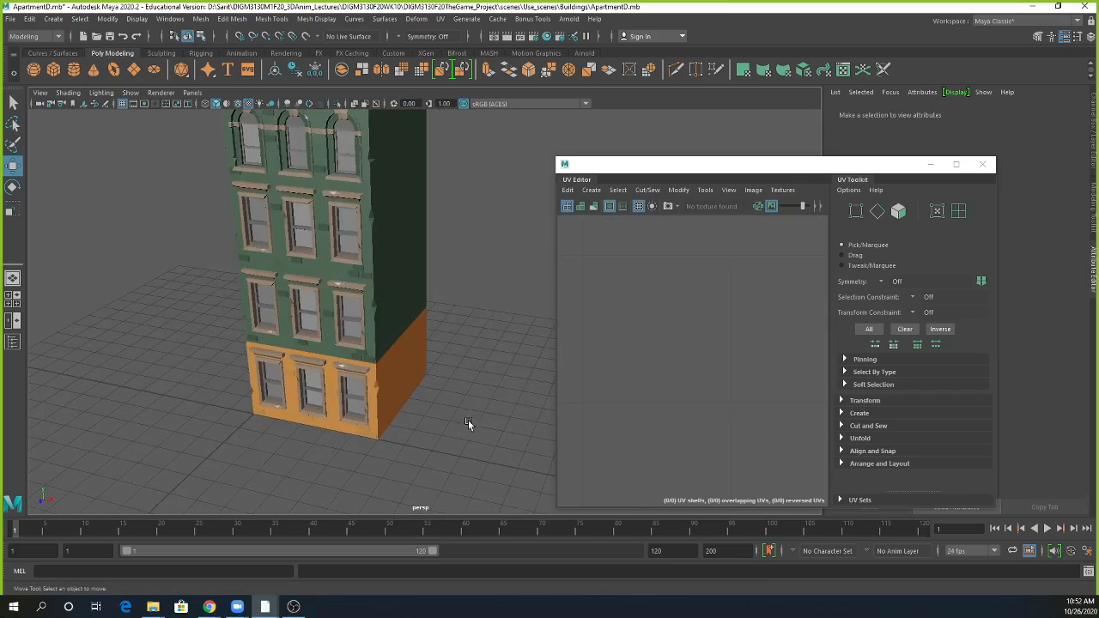
click(391, 312)
alt+drag(439, 400, 438, 385)
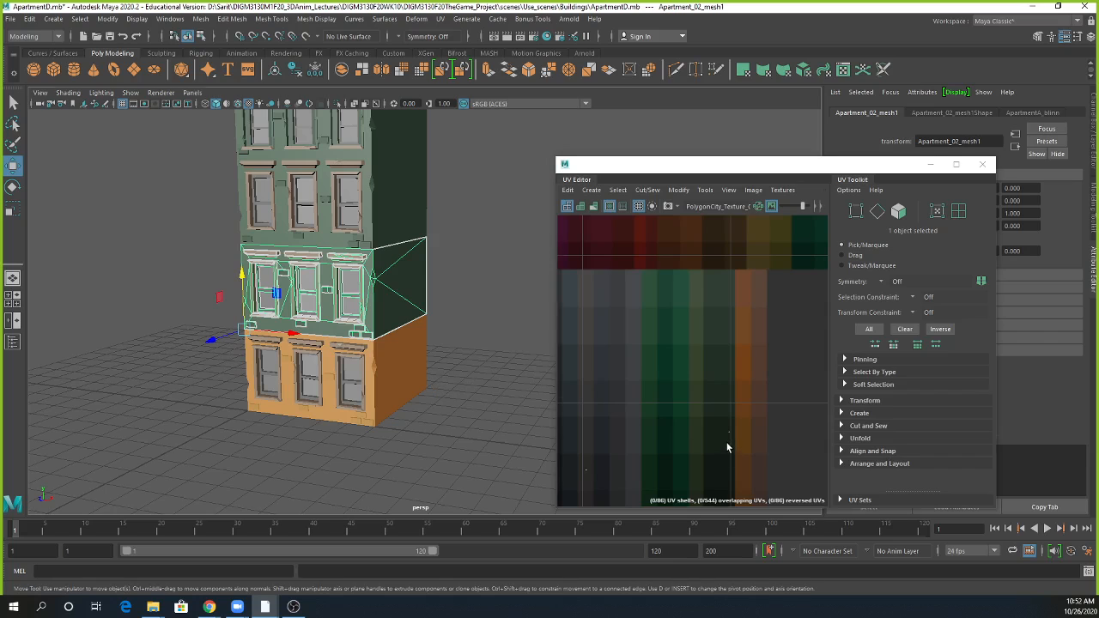
scroll(726, 447, down, 5)
alt+middle_drag(662, 399, 586, 355)
alt+right_drag(757, 424, 644, 402)
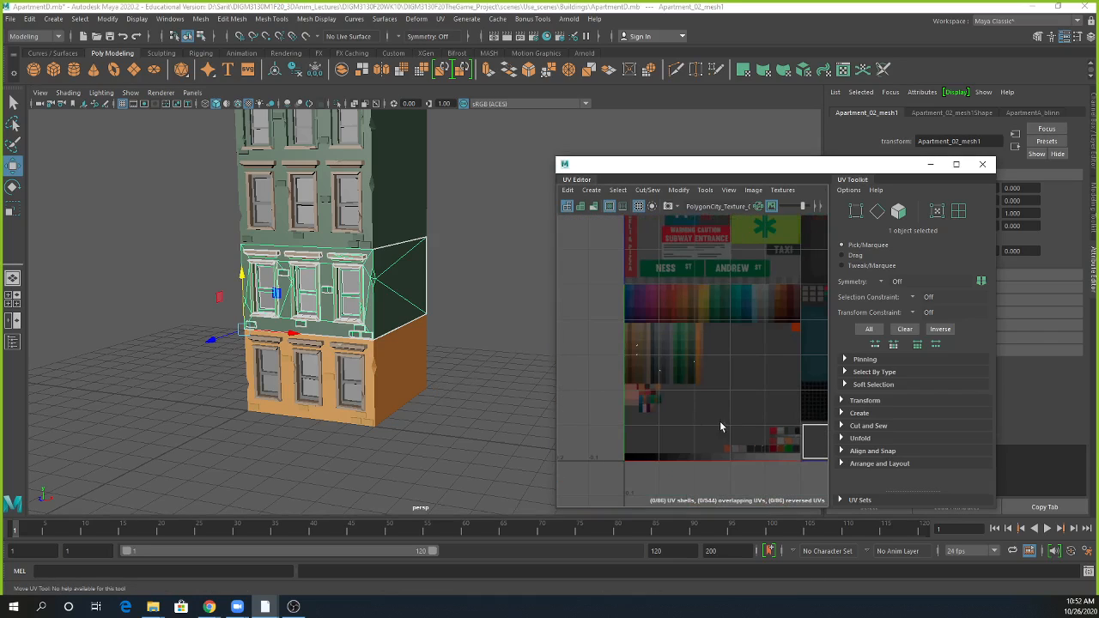
alt+middle_drag(690, 421, 622, 411)
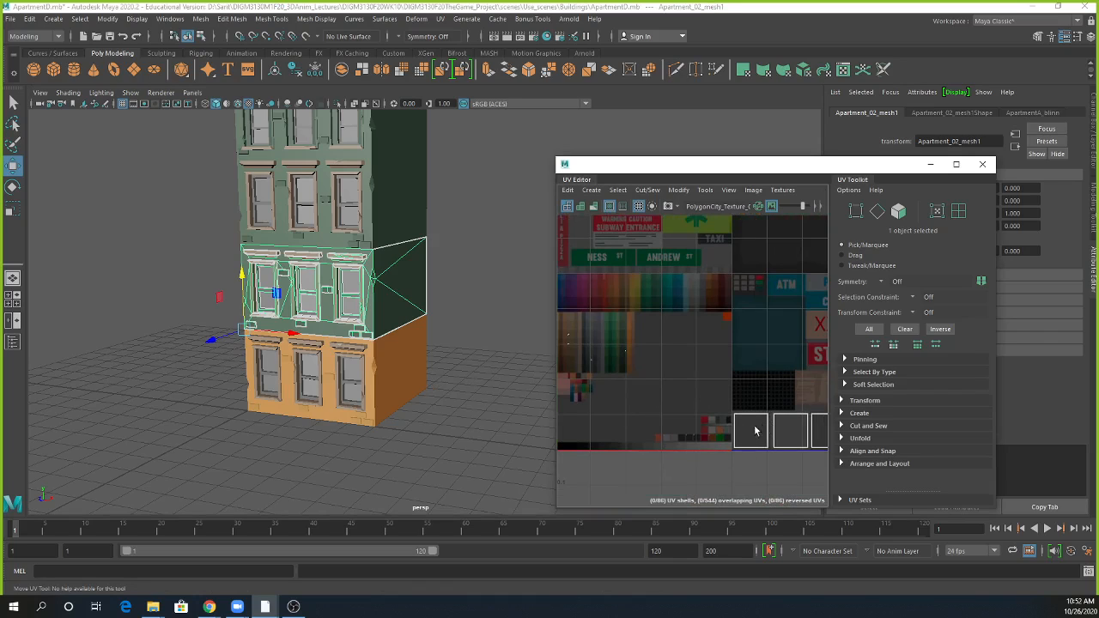
Step: Switch to UV shell selection and move the second floor wall's shell from the green swatch onto the red one
right_click(755, 432)
right_drag(754, 433, 705, 414)
click(391, 296)
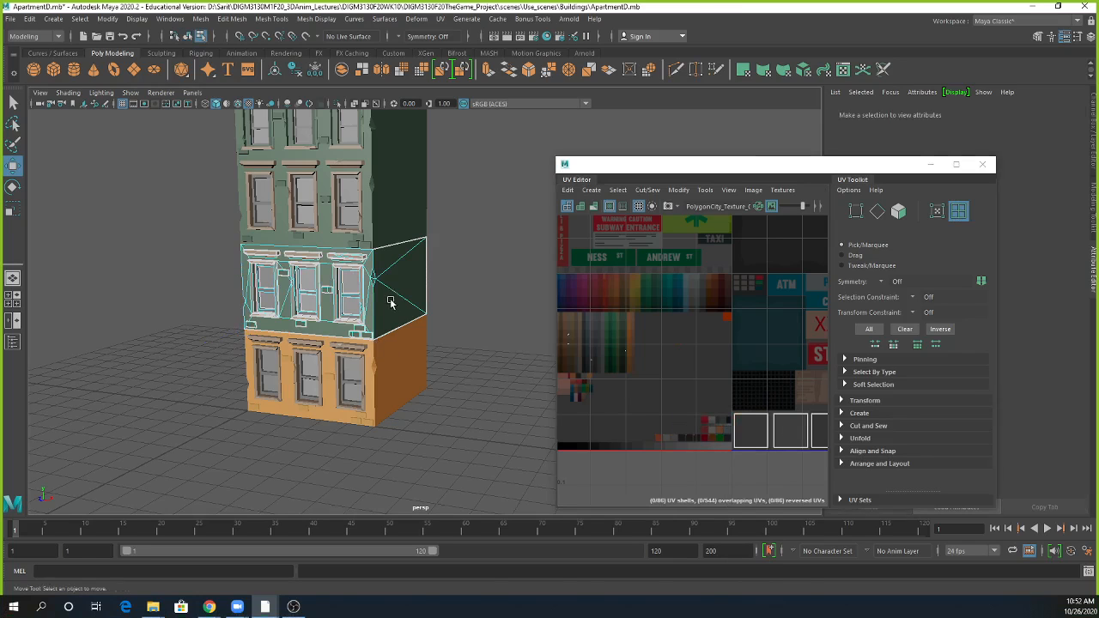
key(f)
alt+right_drag(838, 397, 851, 401)
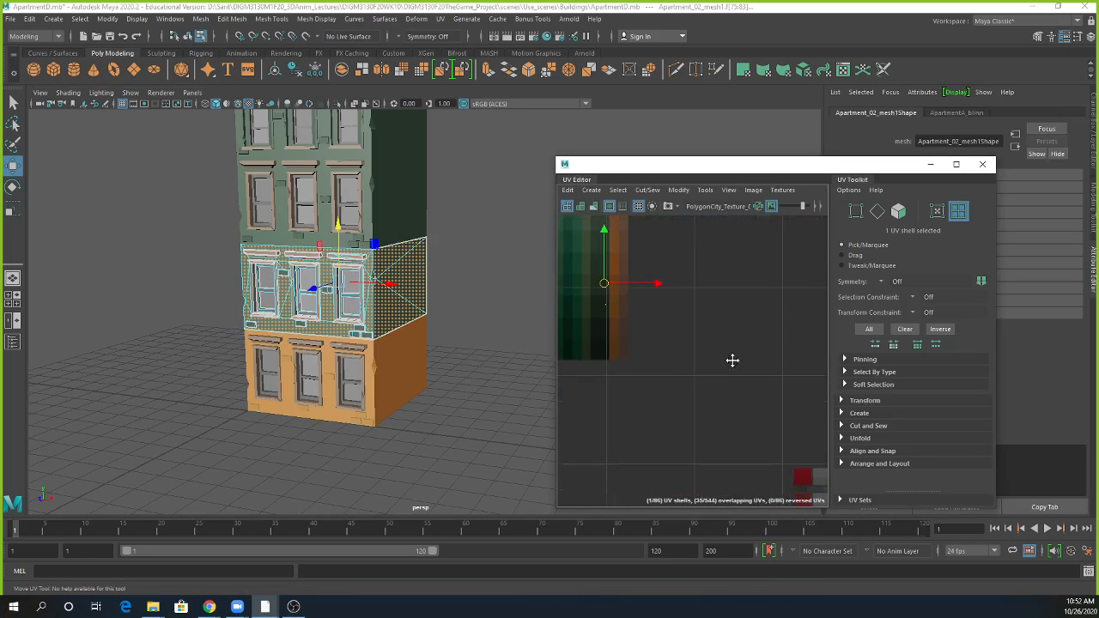
alt+middle_drag(605, 230, 632, 323)
alt+right_drag(679, 420, 687, 425)
alt+middle_drag(685, 427, 750, 434)
drag(737, 385, 659, 268)
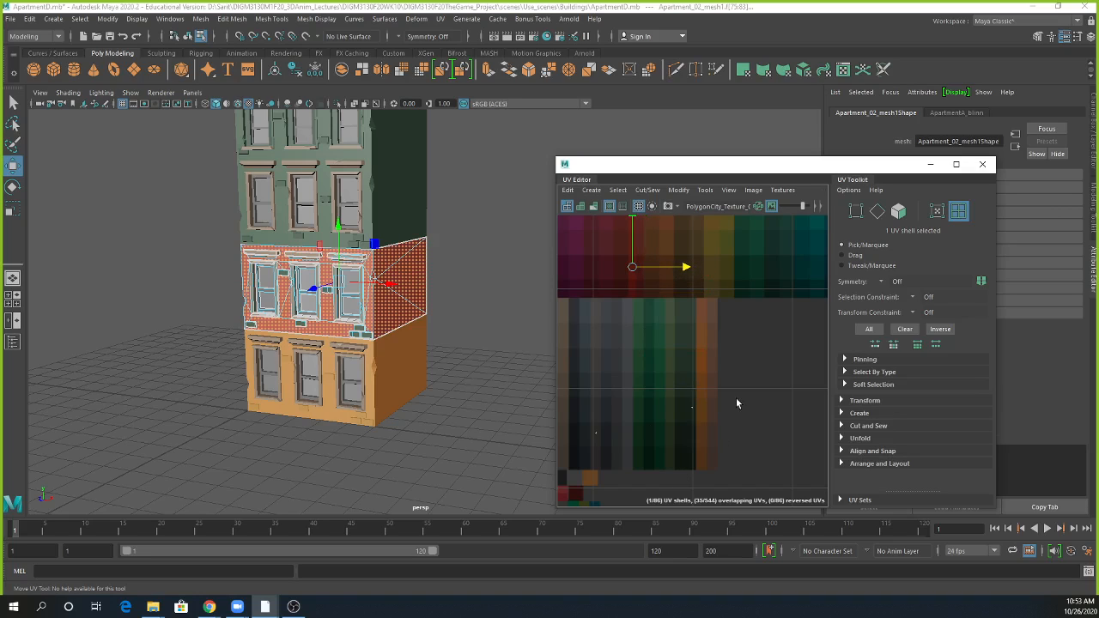
Step: Select the UV shells of the second floor's seven protruding bricks and move them onto the red swatch
click(370, 340)
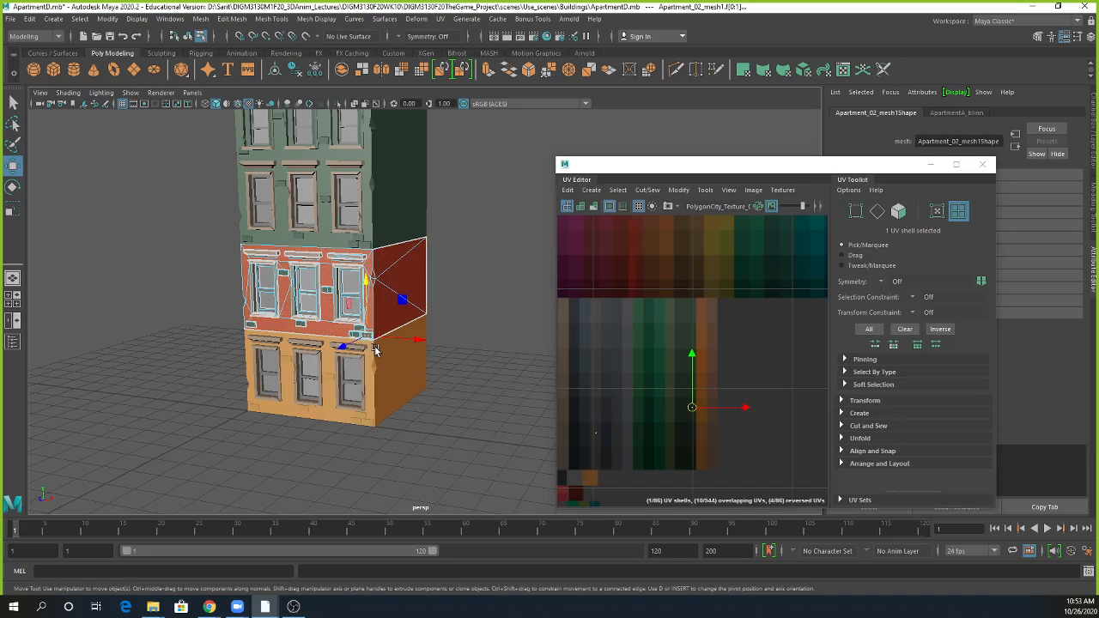
scroll(360, 352, up, 5)
shift+click(291, 345)
key(q)
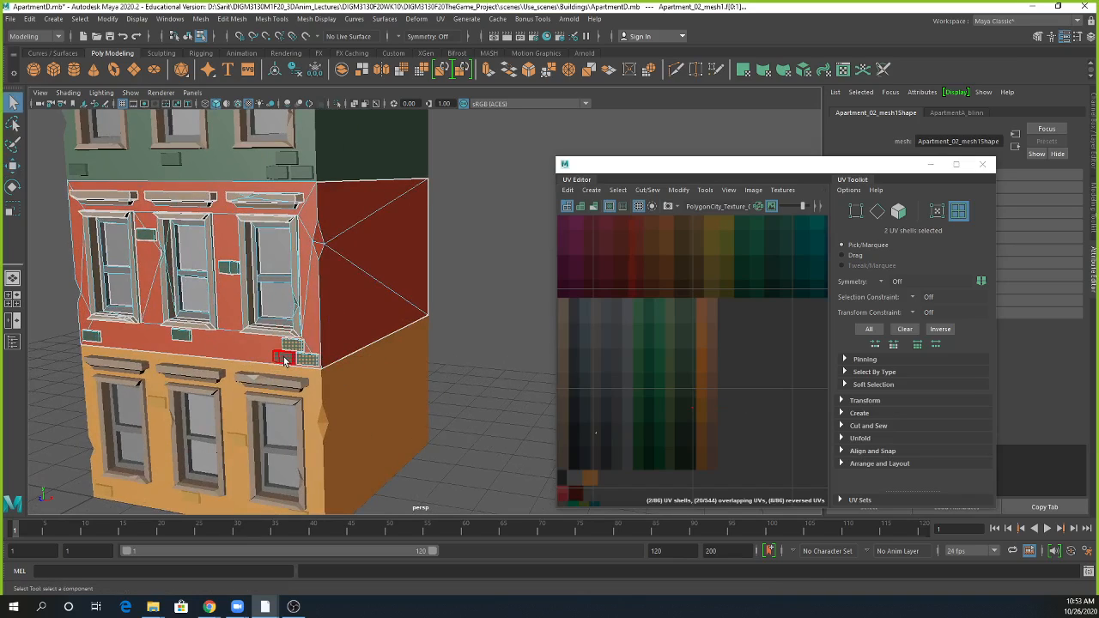
shift+click(284, 359)
shift+click(182, 334)
shift+click(94, 338)
shift+click(146, 234)
shift+click(226, 269)
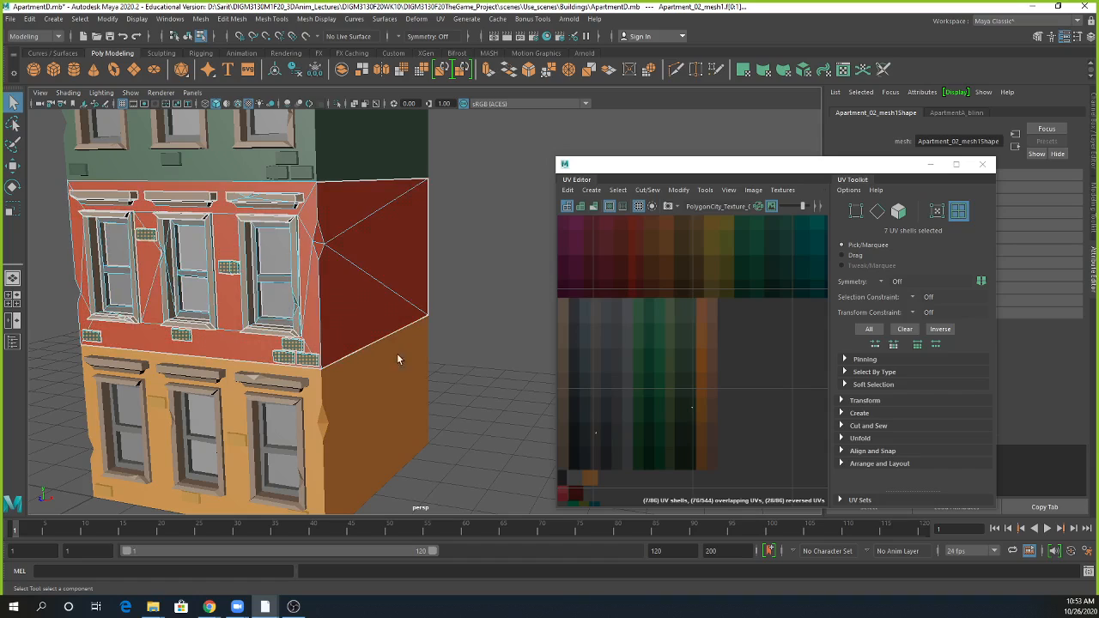
click(486, 389)
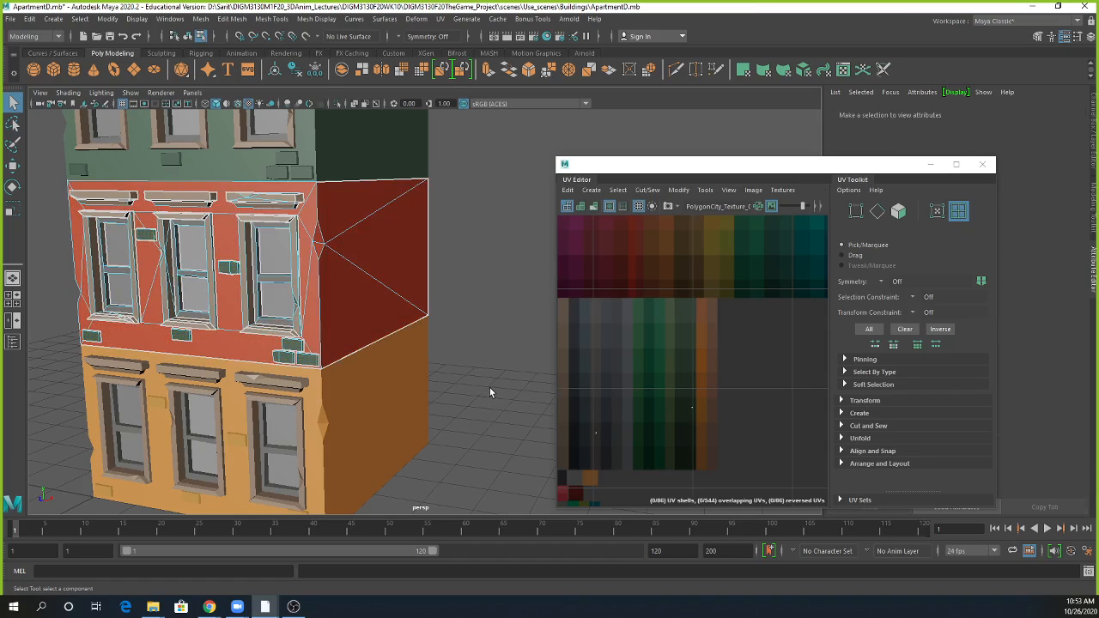
key(ctrl+z)
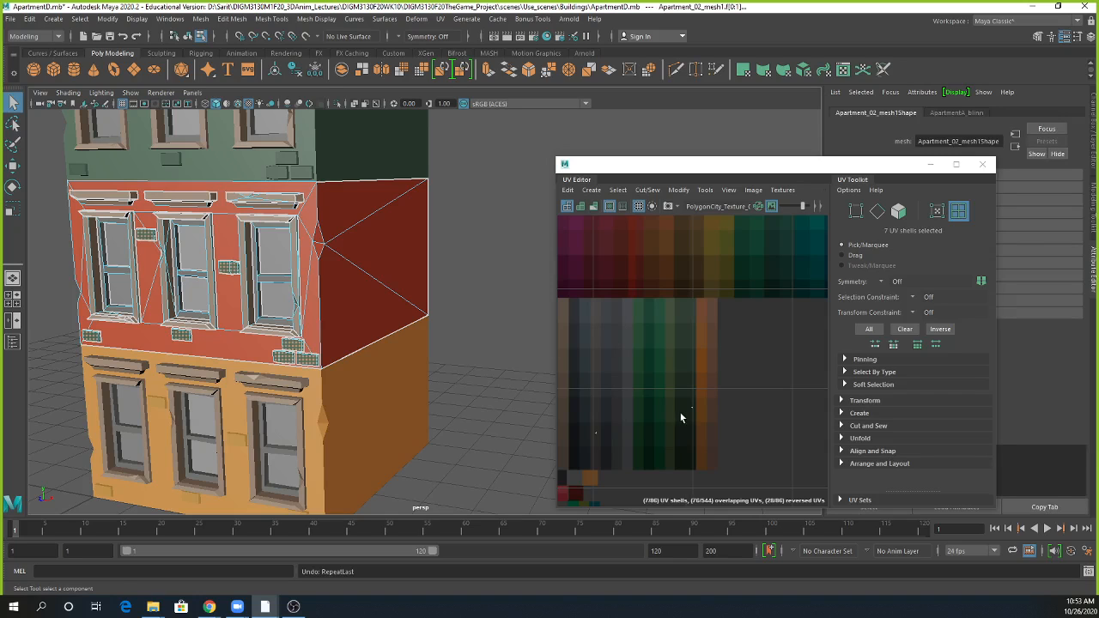
key(w)
drag(692, 409, 657, 294)
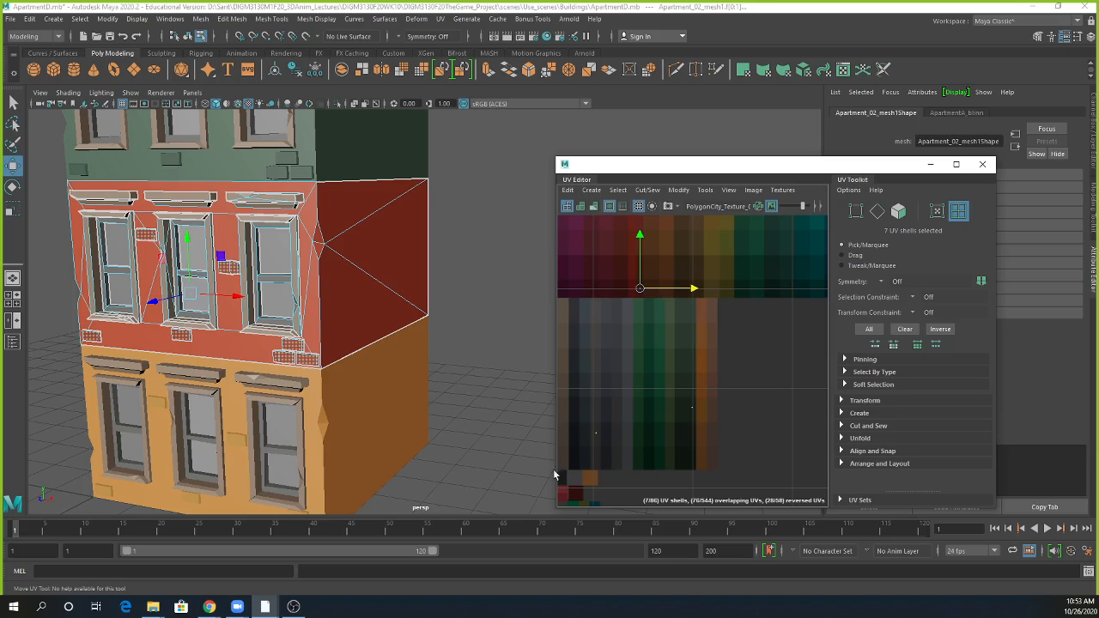
scroll(390, 401, down, 5)
click(500, 338)
scroll(429, 331, down, 4)
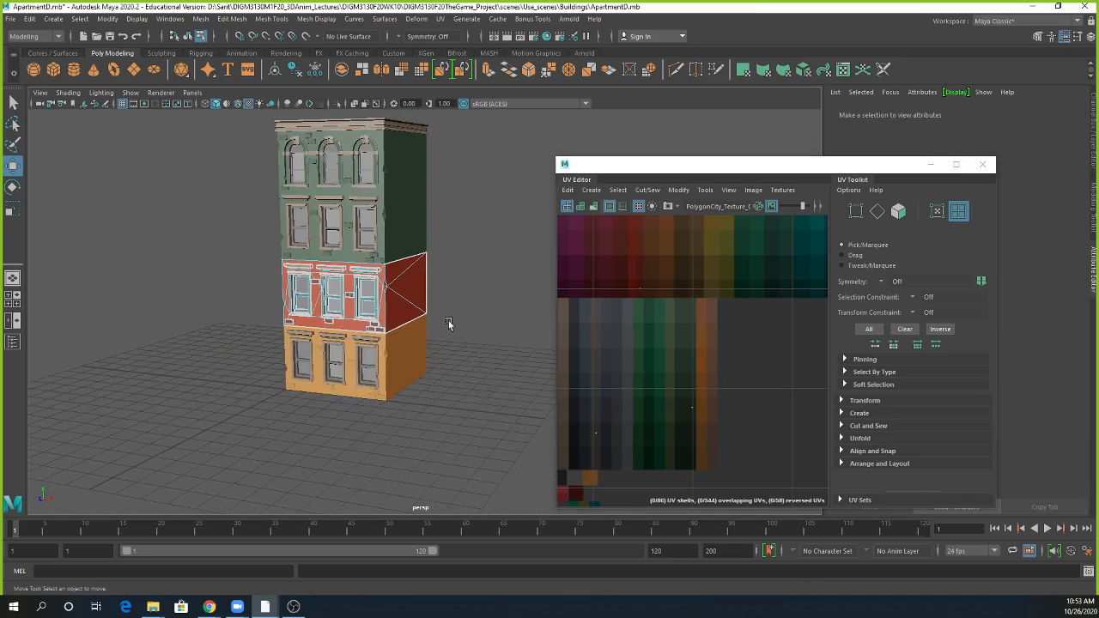
Step: Select the top floor mesh with the arched windows and frame it closely to inspect its wall and UVs
alt+middle_drag(472, 318, 458, 438)
scroll(456, 369, up, 2)
click(379, 298)
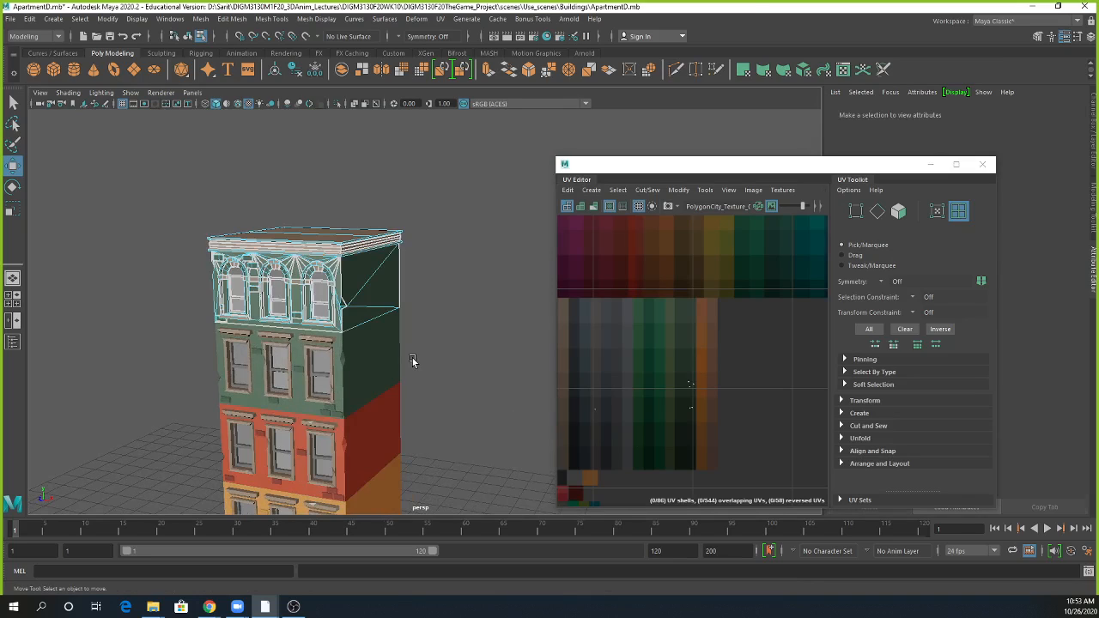
alt+drag(406, 359, 453, 341)
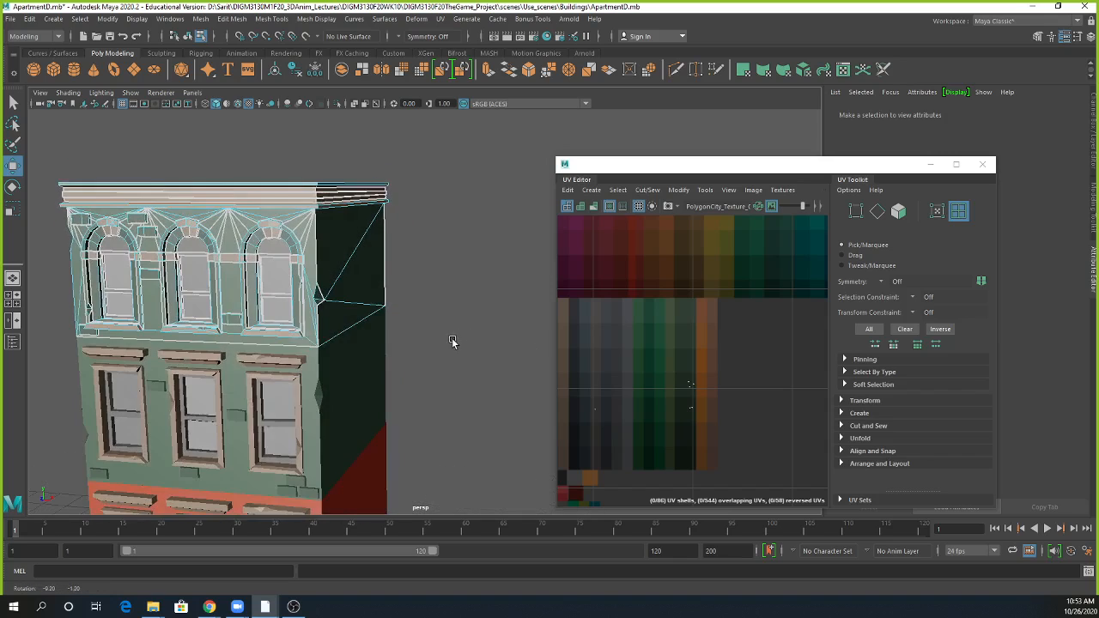
scroll(452, 341, up, 2)
scroll(683, 411, down, 3)
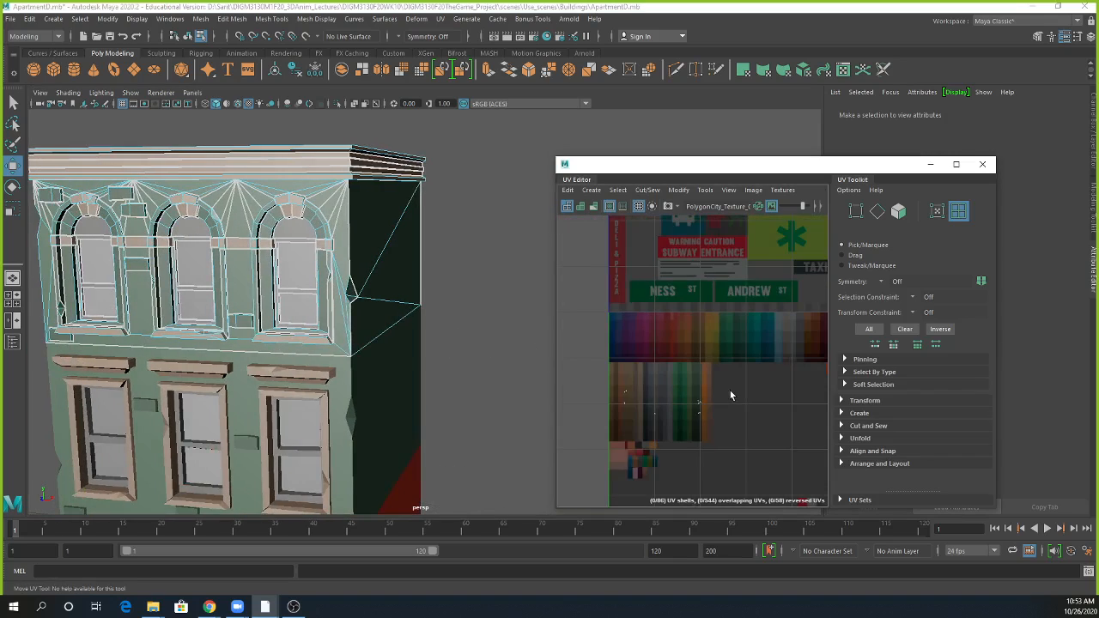
Step: Switch to UV shell selection and select the top floor's side wall, front wall and first shells around the nearest arched window
alt+middle_drag(730, 394, 664, 274)
click(783, 395)
right_drag(782, 395, 756, 386)
click(375, 234)
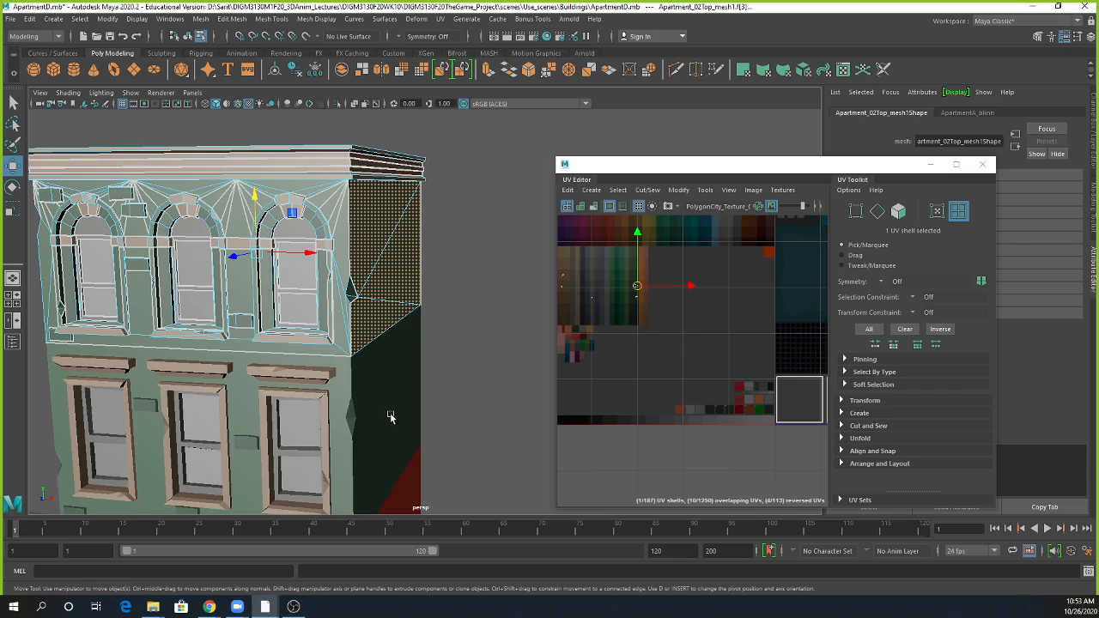
alt+right_drag(366, 381, 493, 379)
alt+middle_drag(467, 380, 528, 399)
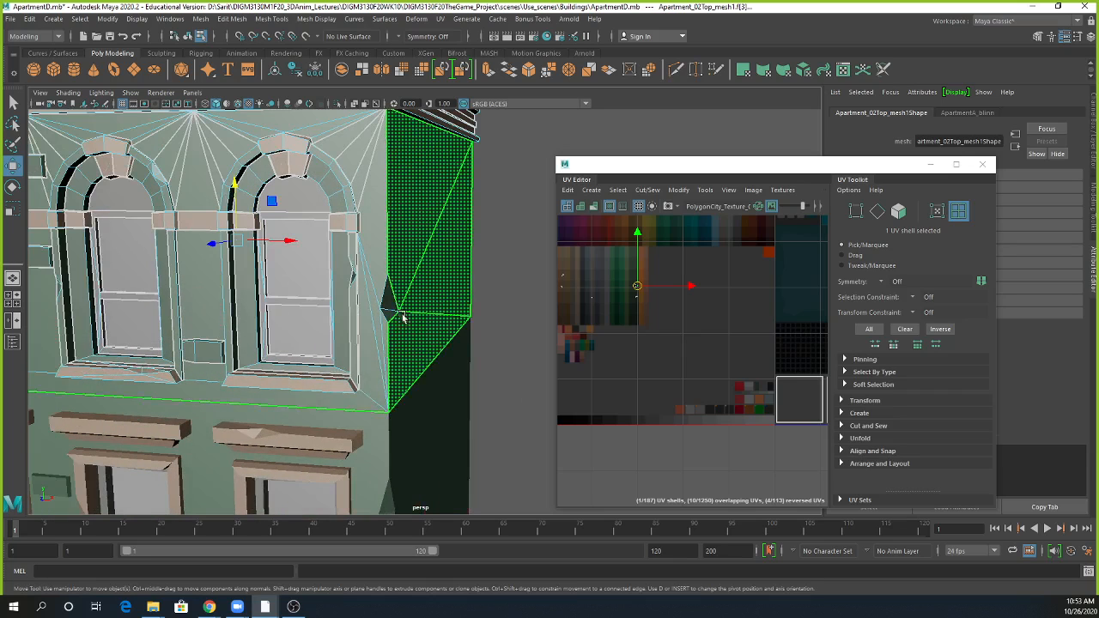
shift+click(385, 295)
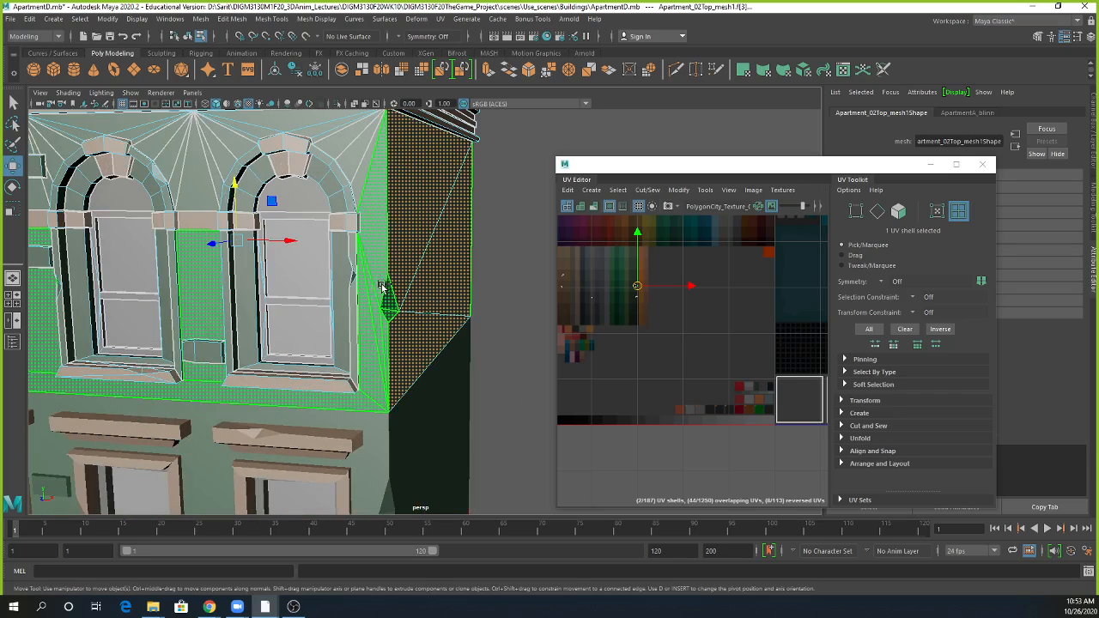
shift+click(365, 174)
shift+click(348, 151)
alt+middle_drag(412, 262, 469, 321)
click(437, 260)
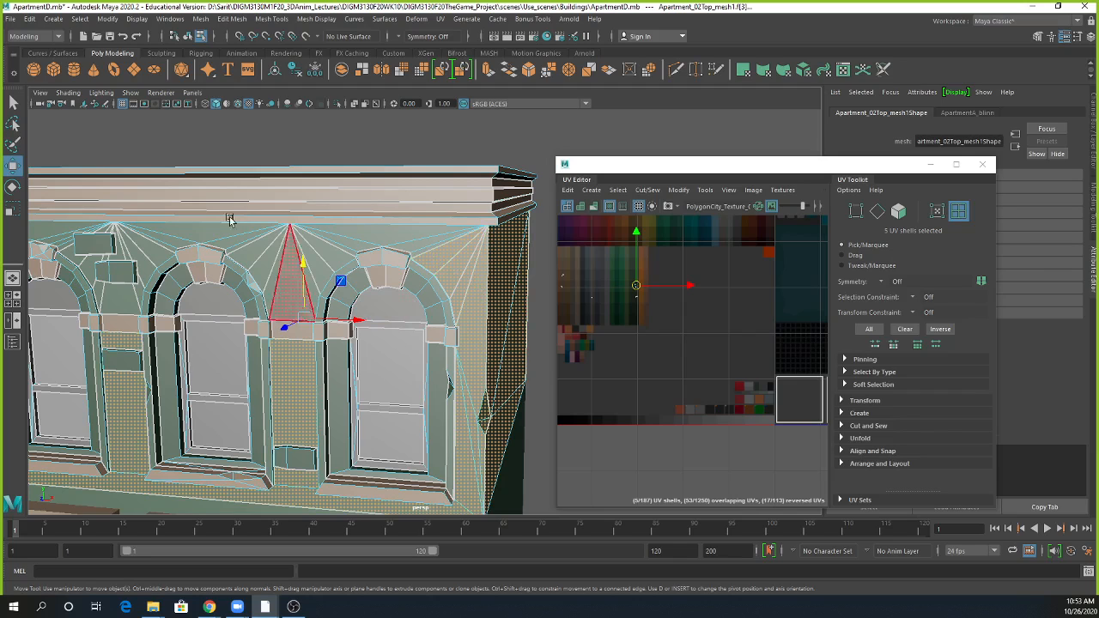
Step: Try to add the wall shells between the arched windows with the Paint Selection Tool
click(13, 146)
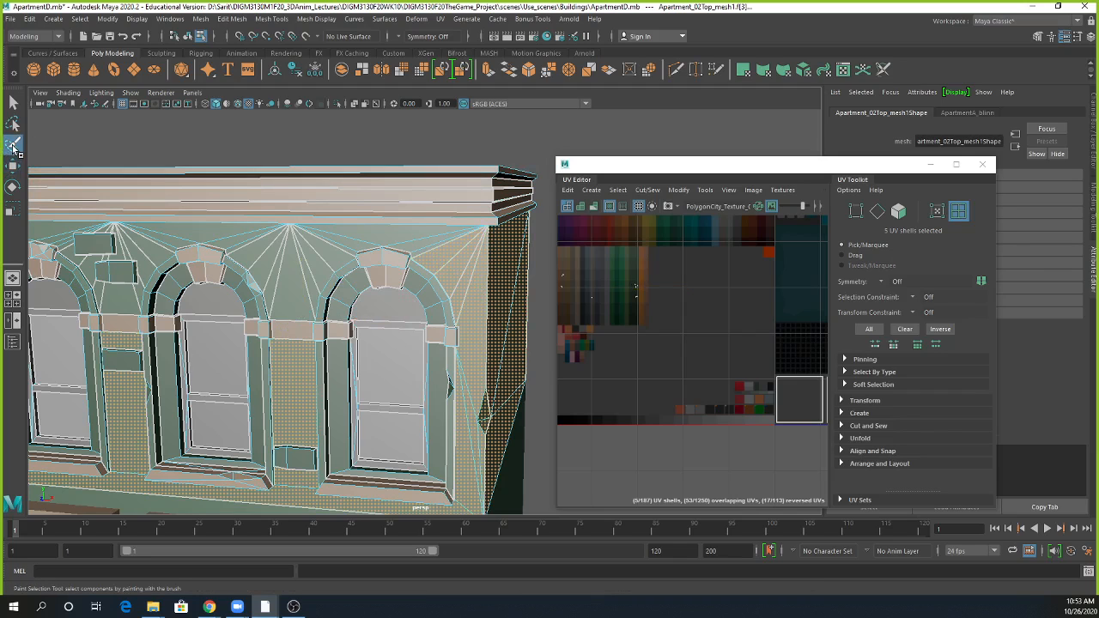
drag(302, 262, 237, 260)
key(ctrl+z)
click(13, 101)
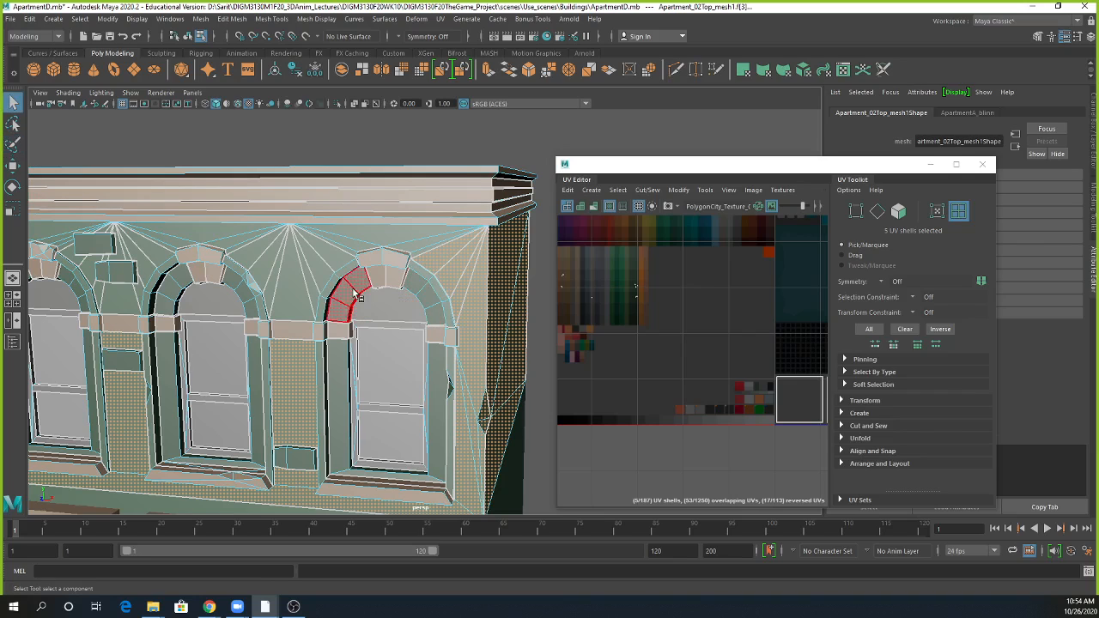
Step: Add the remaining triangular wall shells above and between the three arched windows to the top floor selection
click(340, 256)
click(312, 279)
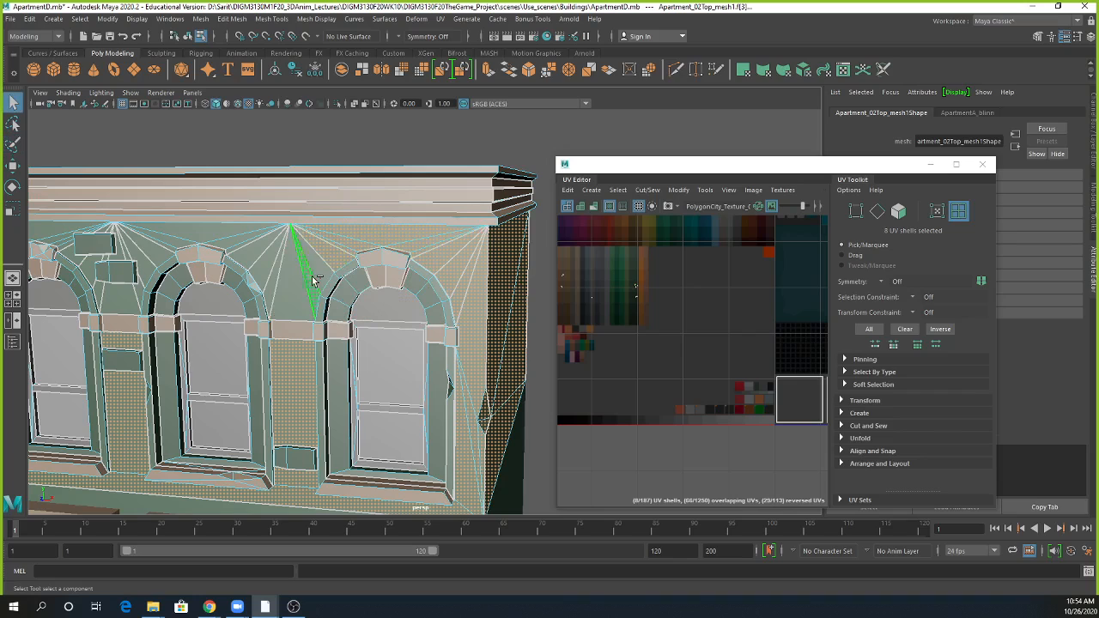
click(288, 275)
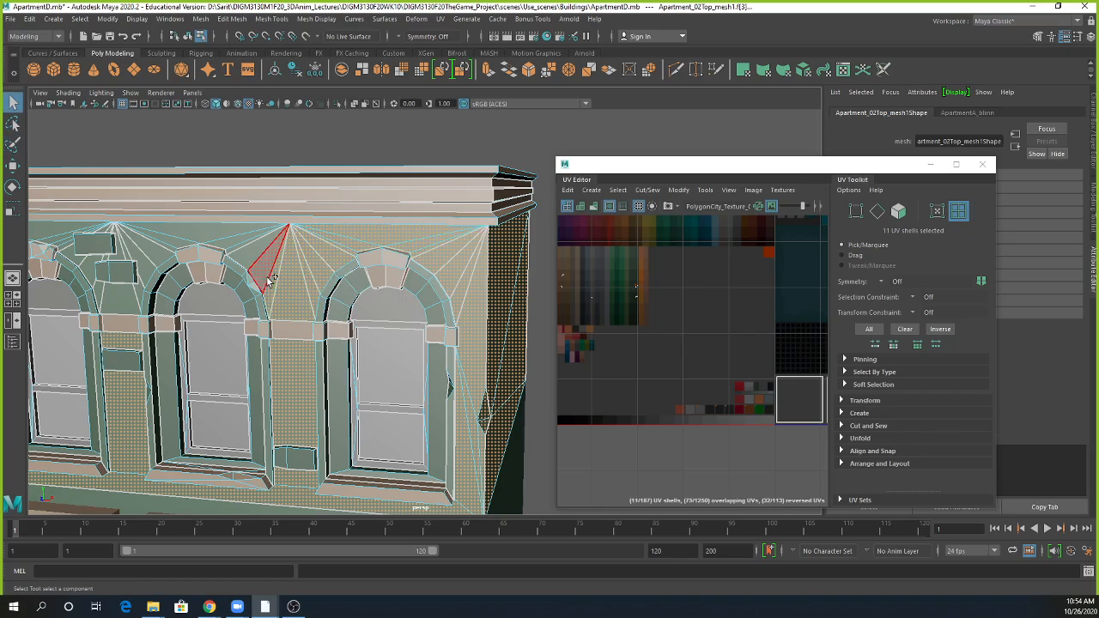
click(246, 262)
click(240, 250)
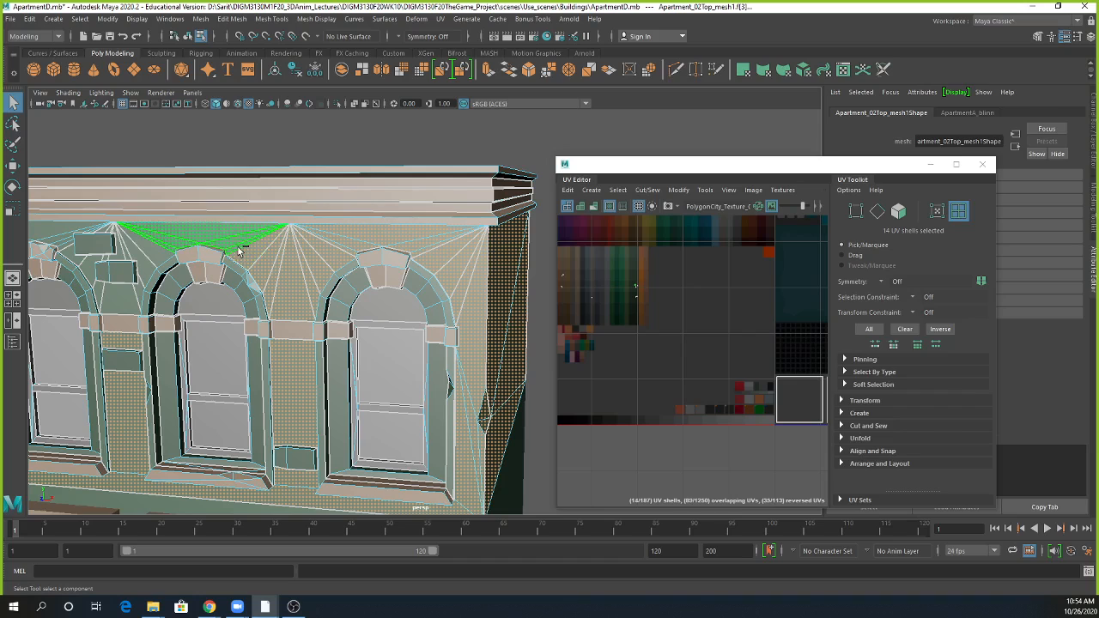
shift+click(164, 253)
shift+click(152, 268)
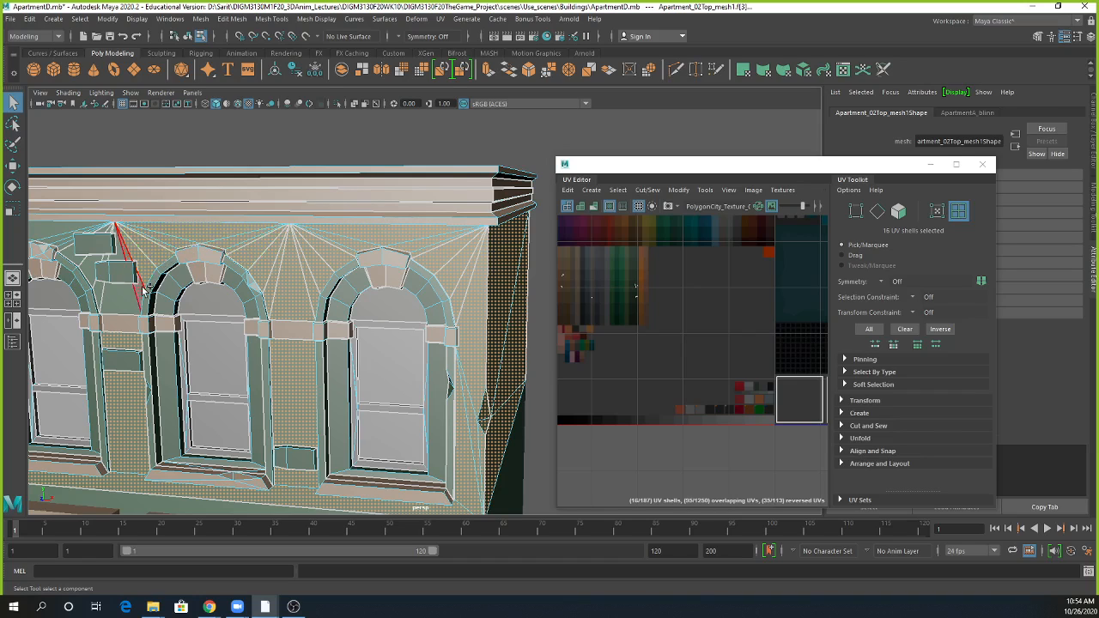
shift+click(144, 291)
shift+click(131, 301)
shift+click(100, 295)
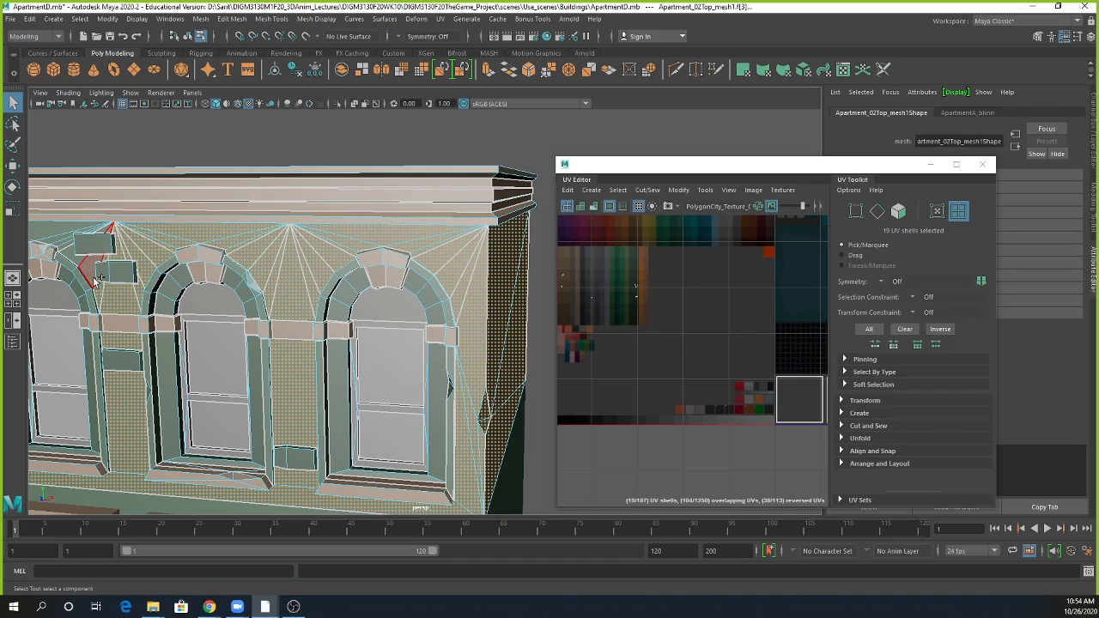
shift+click(93, 269)
shift+click(75, 255)
shift+click(66, 240)
Step: Move the selected top floor wall shells from the green swatch onto the red one and clear the selection
alt+right_drag(333, 369, 249, 347)
alt+drag(264, 362, 375, 371)
alt+middle_drag(680, 328, 714, 351)
key(w)
alt+right_drag(657, 361, 723, 365)
alt+middle_drag(684, 287, 694, 361)
drag(692, 361, 656, 294)
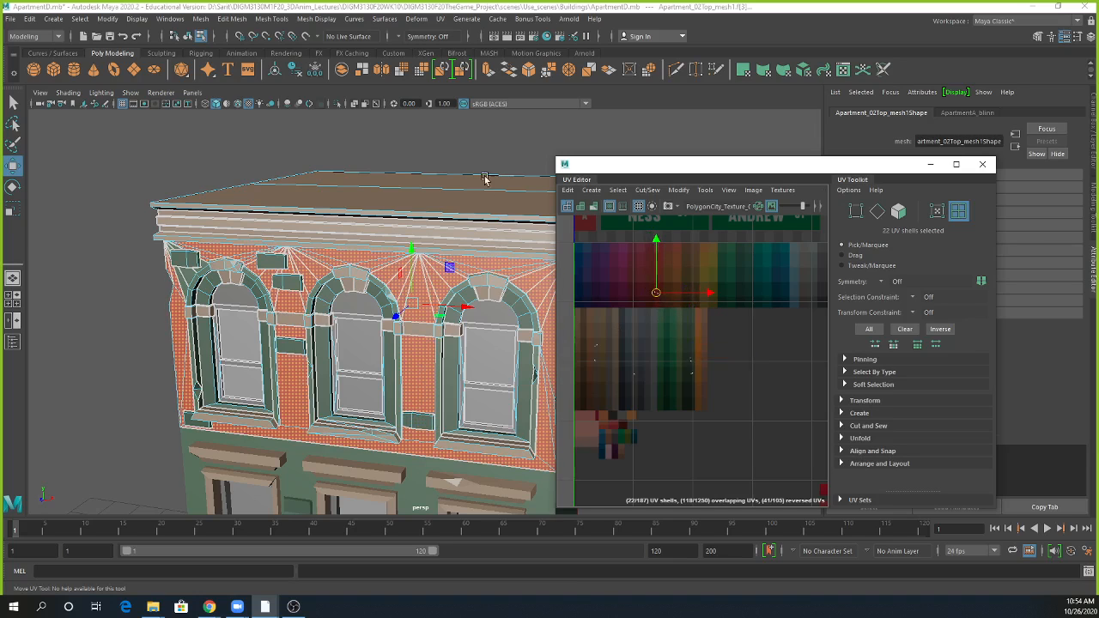
click(487, 147)
alt+right_drag(460, 368, 144, 318)
alt+middle_drag(360, 374, 301, 272)
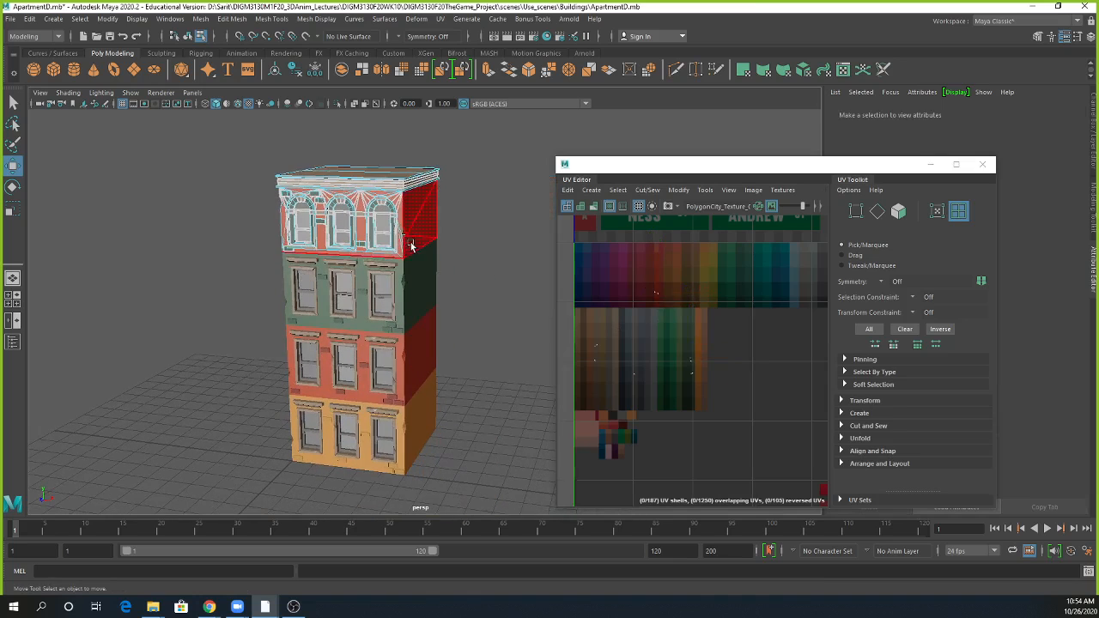
Step: Select the green wall shell on the floor below the top one and move it onto the teal swatch
click(424, 306)
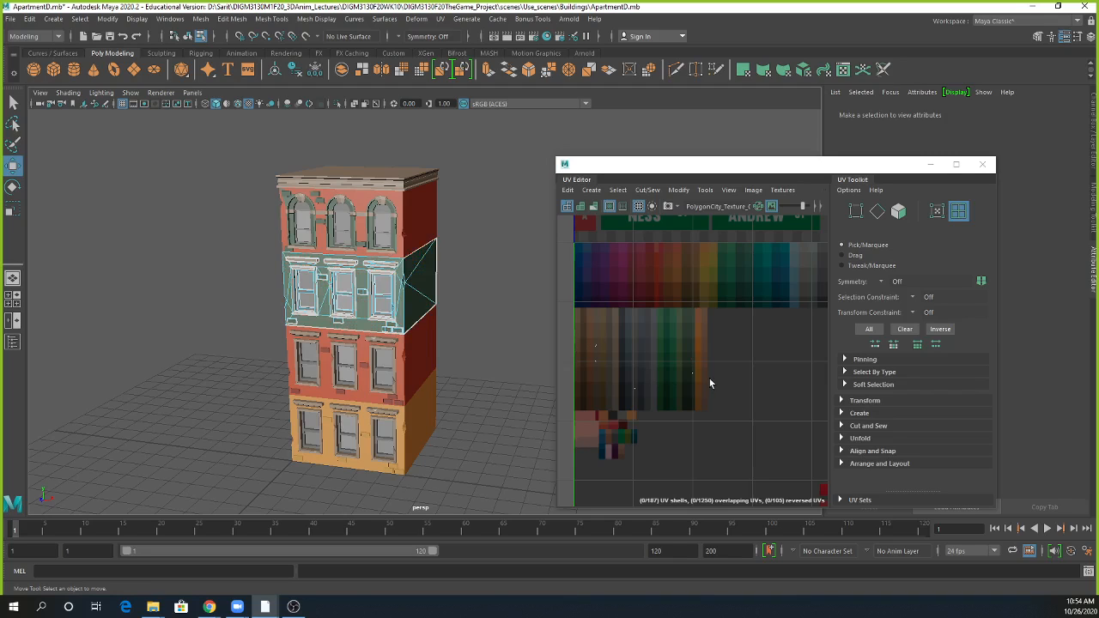
click(416, 282)
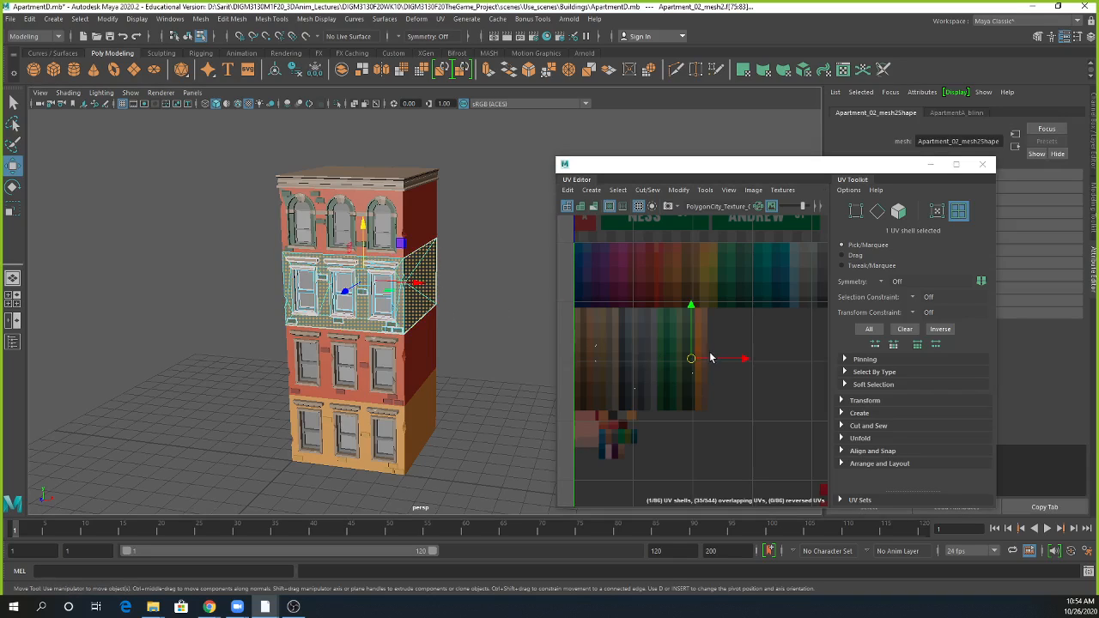
drag(695, 359, 785, 292)
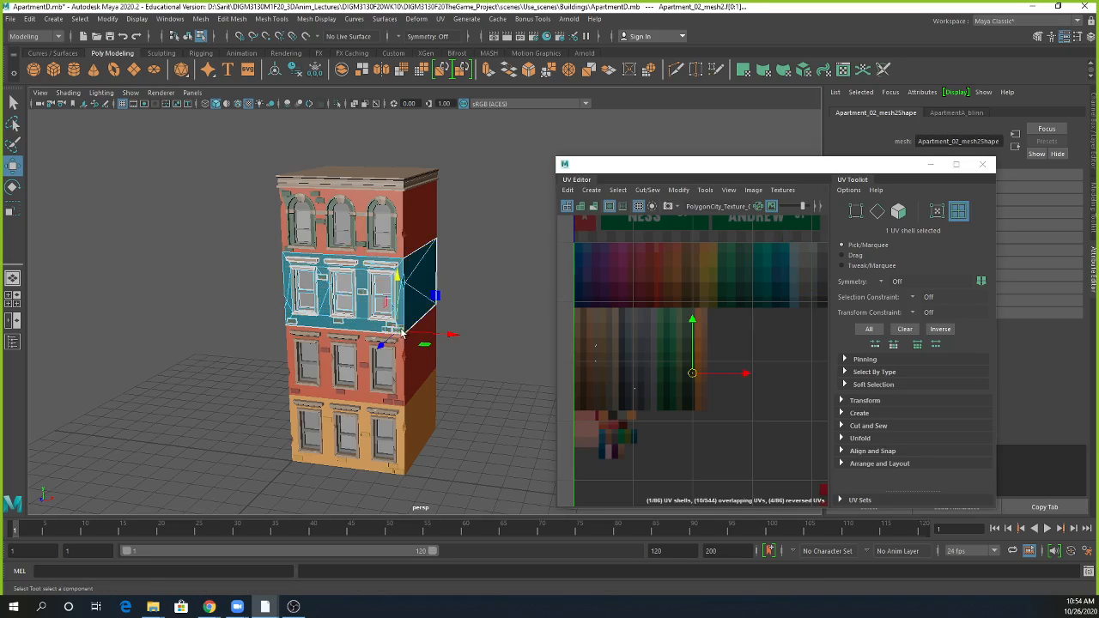
Step: Select the seven protruding brick shells on the teal floor's front wall
key(q)
scroll(395, 333, up, 5)
shift+click(351, 340)
shift+click(345, 350)
shift+click(244, 330)
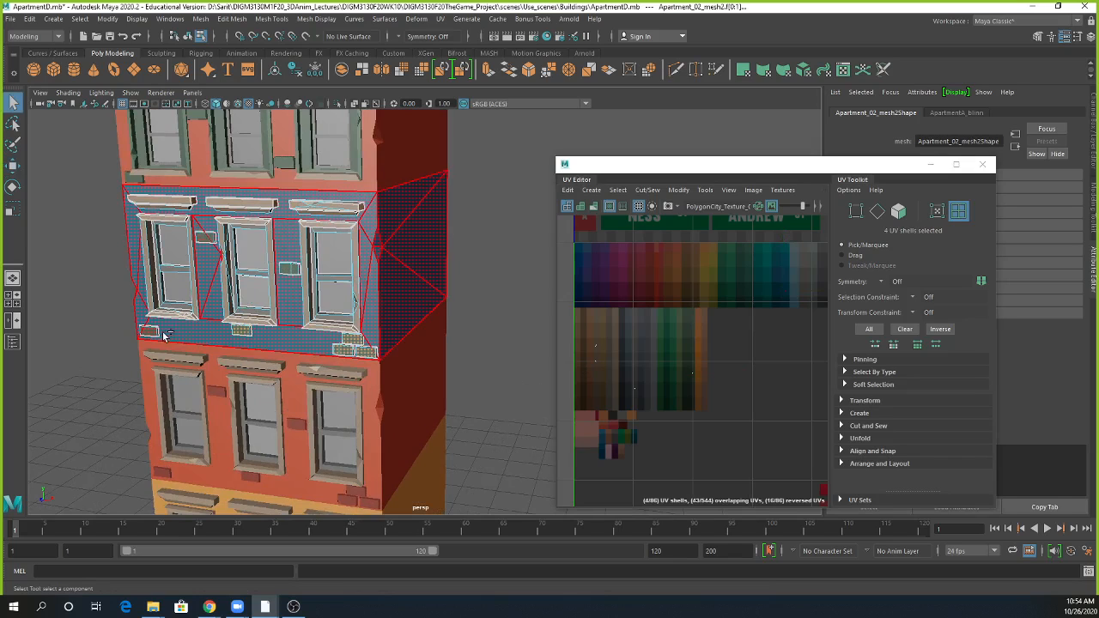
shift+click(149, 331)
shift+click(210, 240)
shift+click(288, 270)
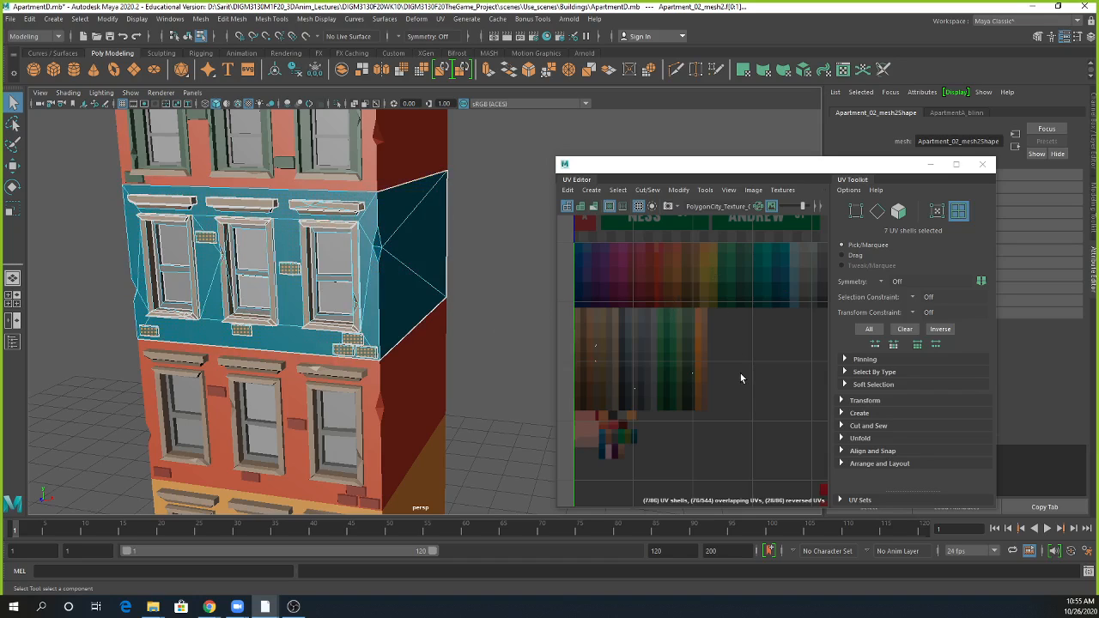
Step: Move the selected brick shells onto the same teal swatch as the wall and clear the selection
key(w)
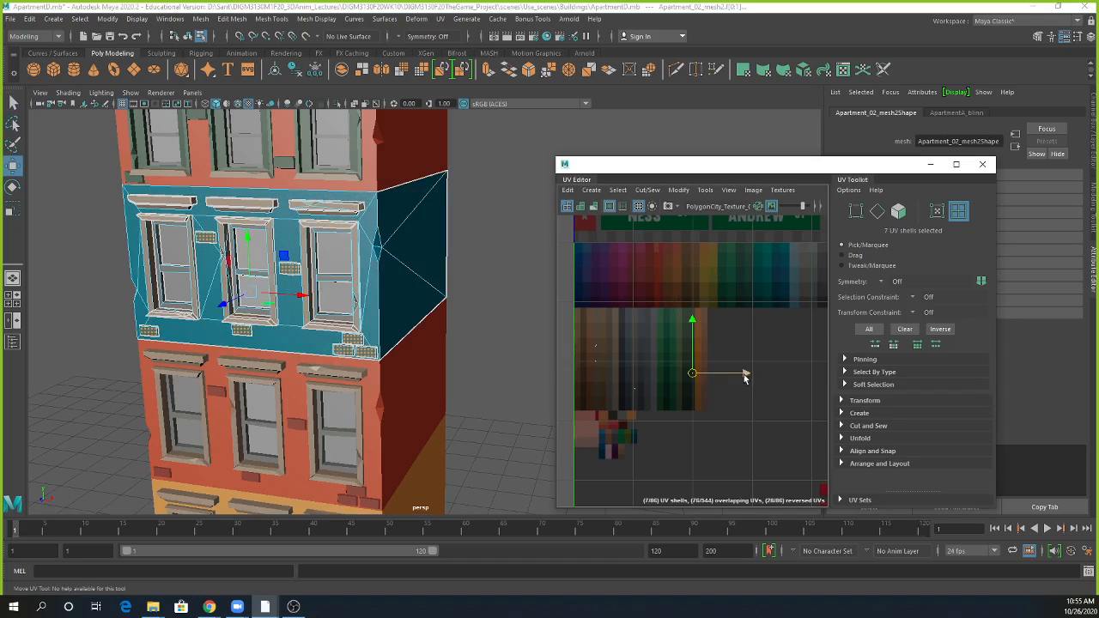
drag(692, 376, 784, 292)
click(495, 330)
Step: Save the recoloured ApartmentD scene and close the UV Editor
alt+right_drag(489, 378, 208, 323)
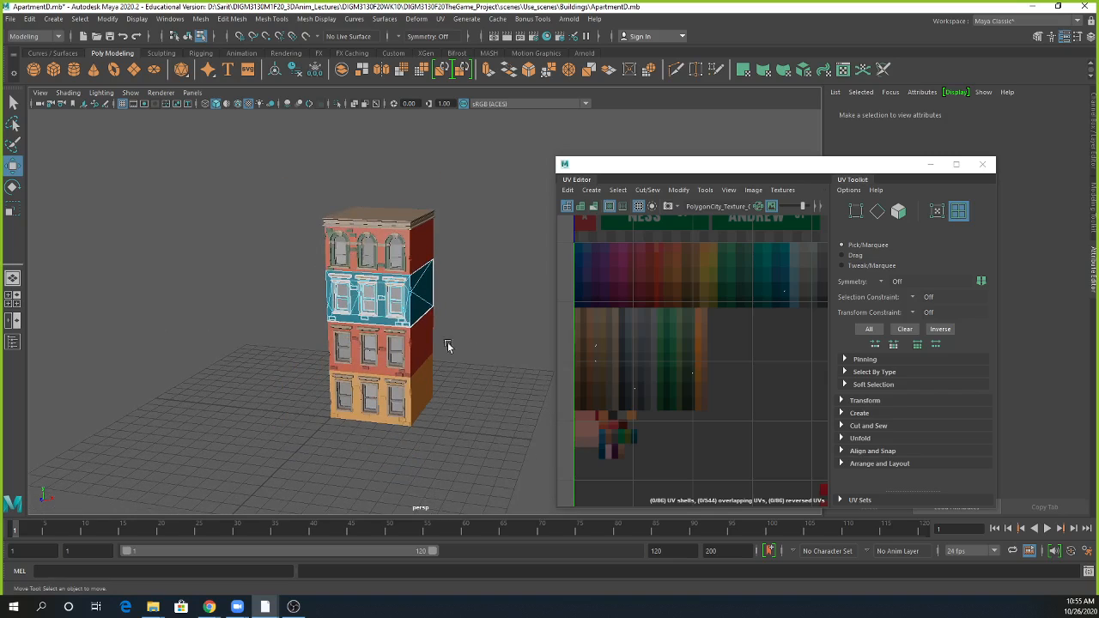
key(ctrl+s)
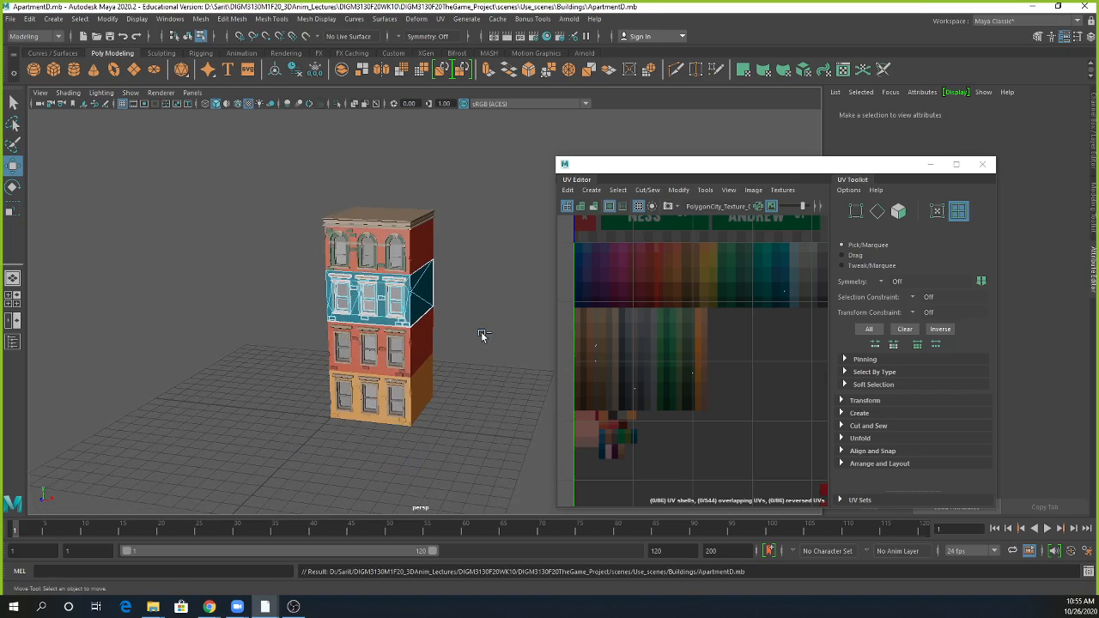
click(982, 164)
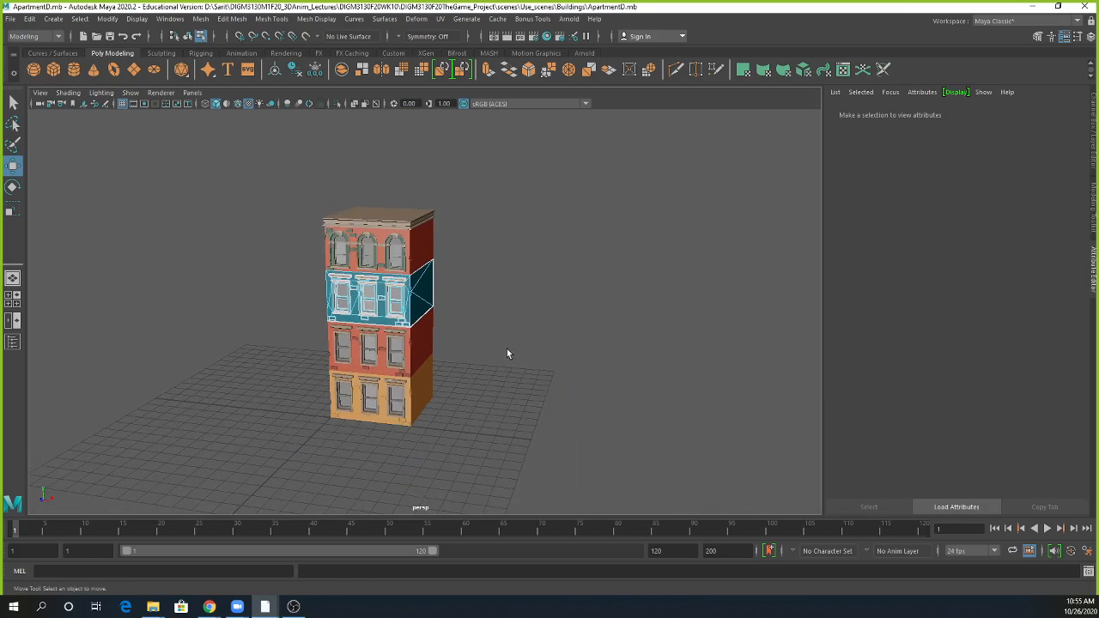
Step: Show the Outliner, check the building's Apartment_02_group by selecting it, and start a new empty scene
click(11, 18)
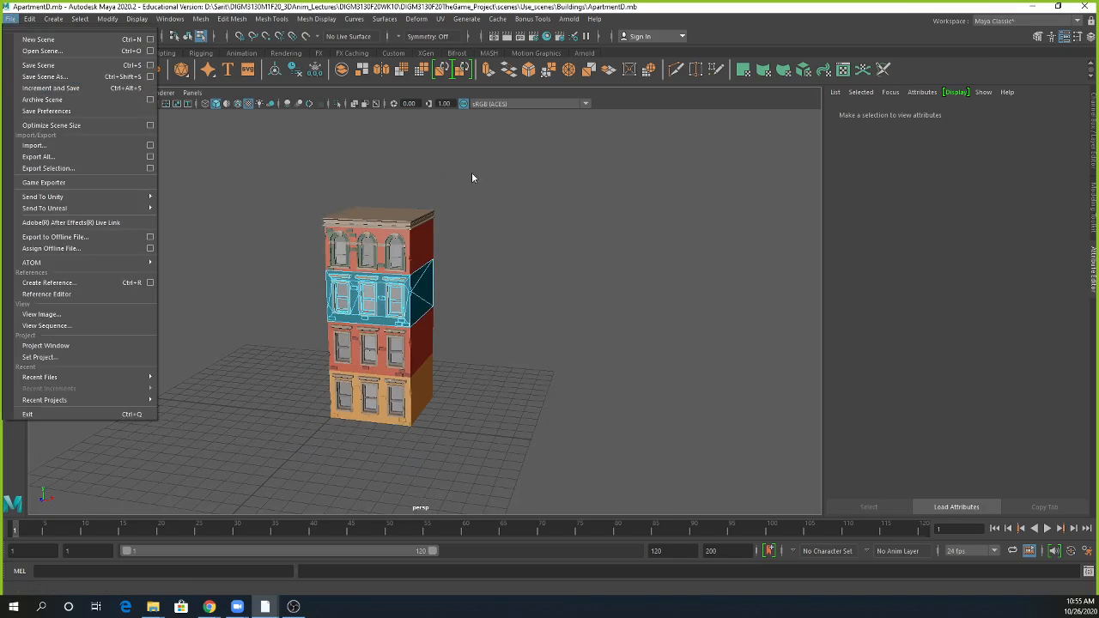
click(443, 185)
click(378, 225)
click(13, 342)
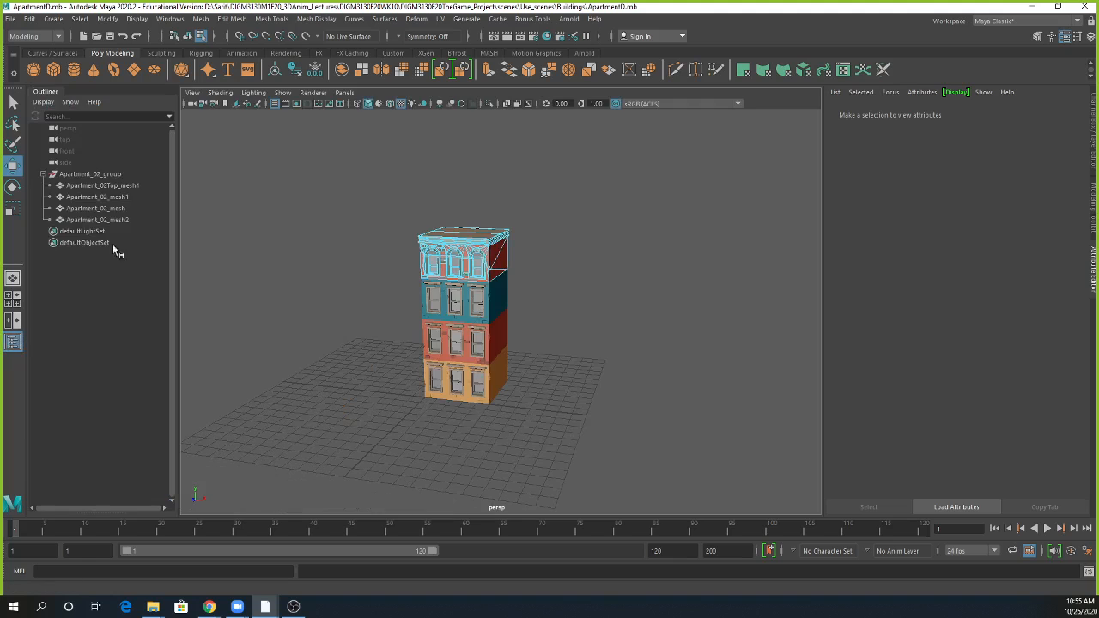
click(93, 175)
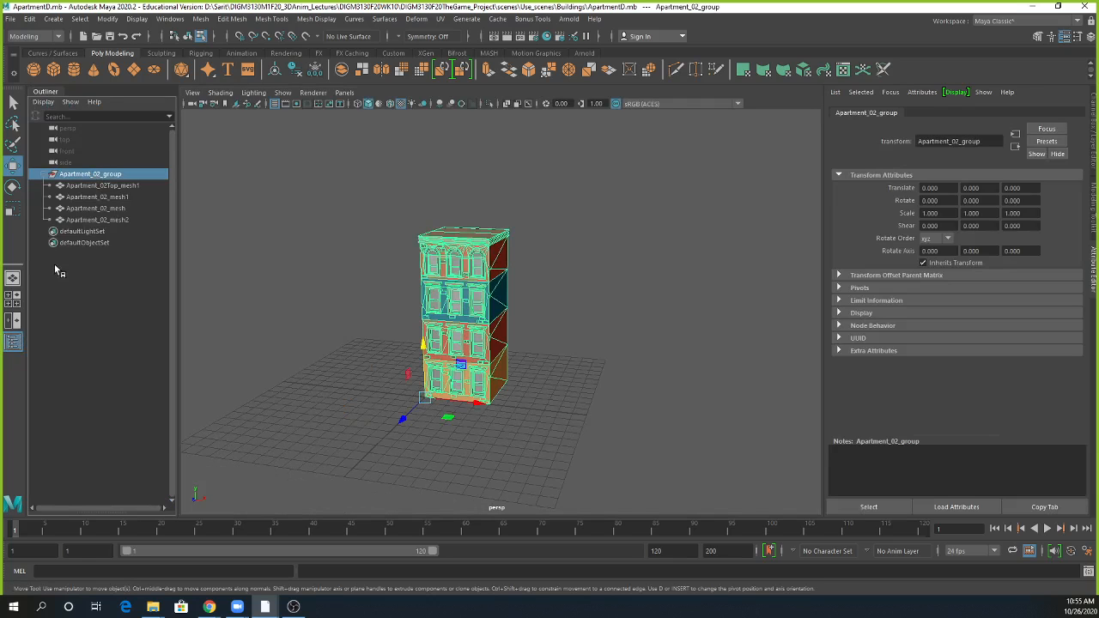
click(11, 18)
click(31, 37)
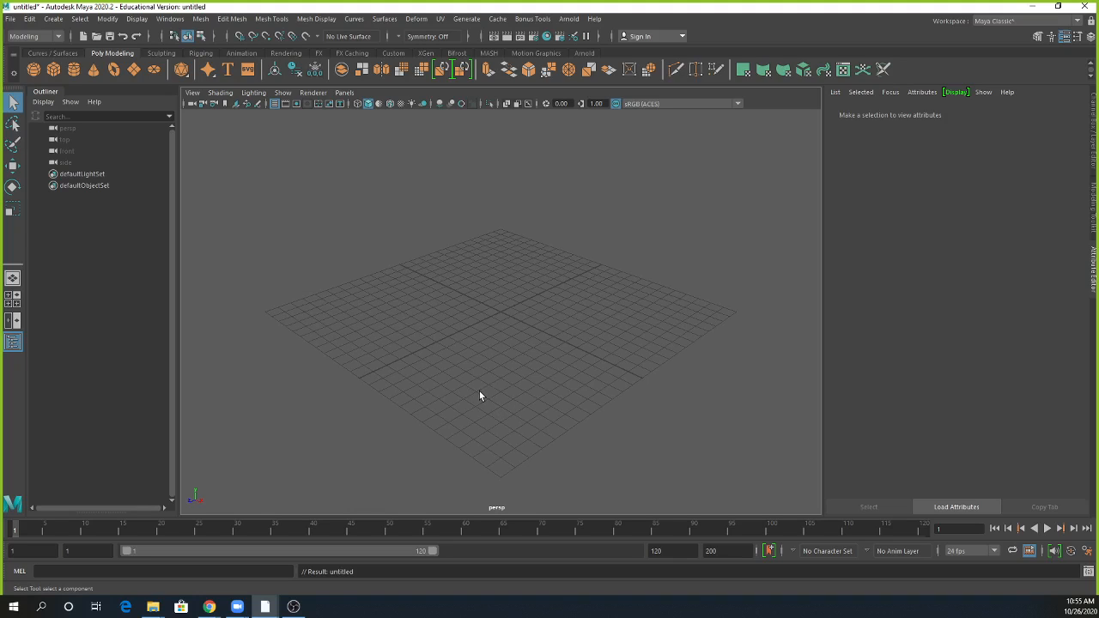
Step: View the Reference Editor for the new scene and close it
click(29, 18)
mouse_move(86, 263)
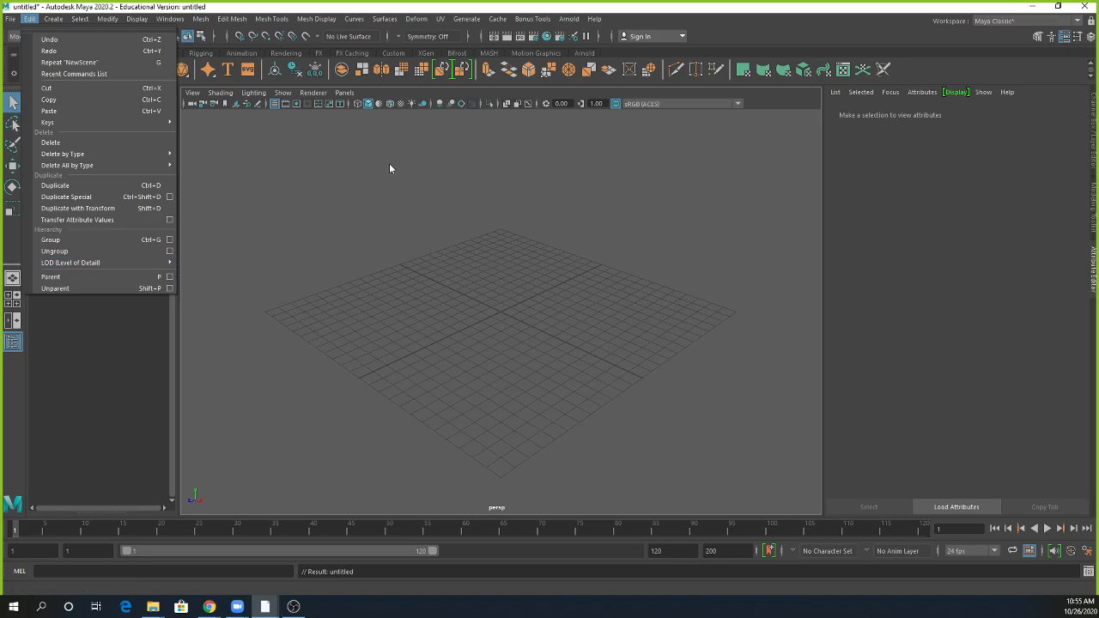
click(322, 210)
click(10, 18)
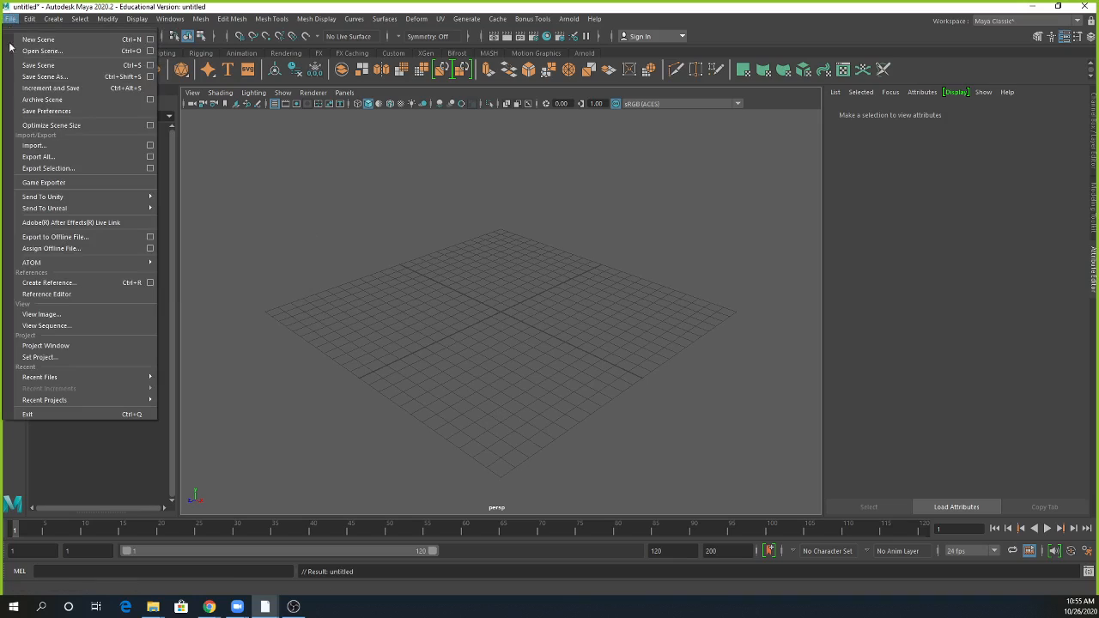
click(52, 294)
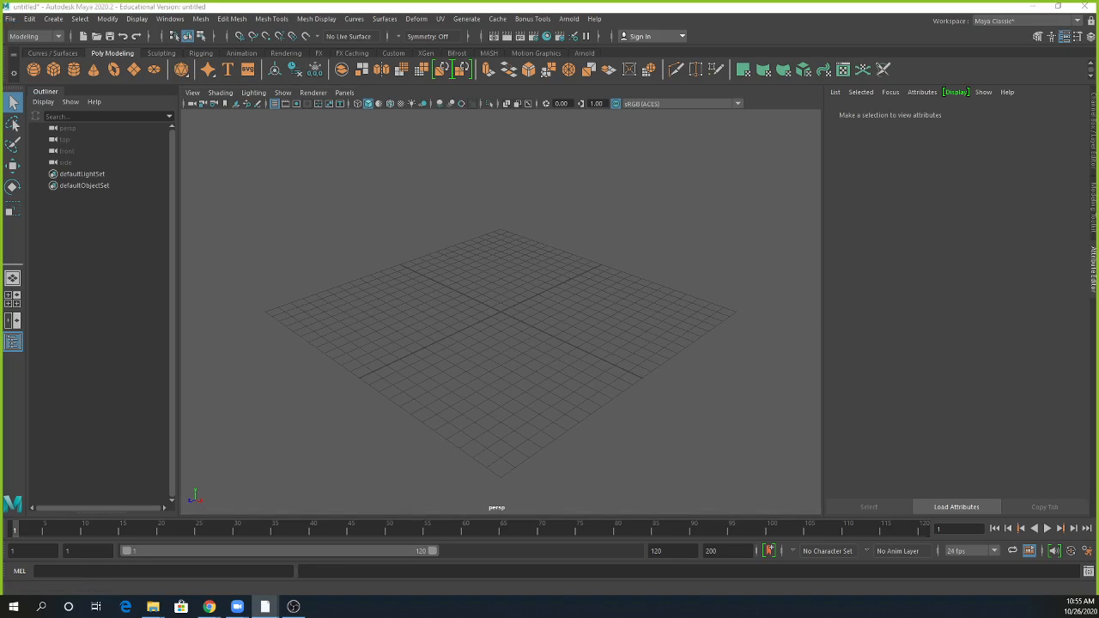
drag(1058, 90, 446, 135)
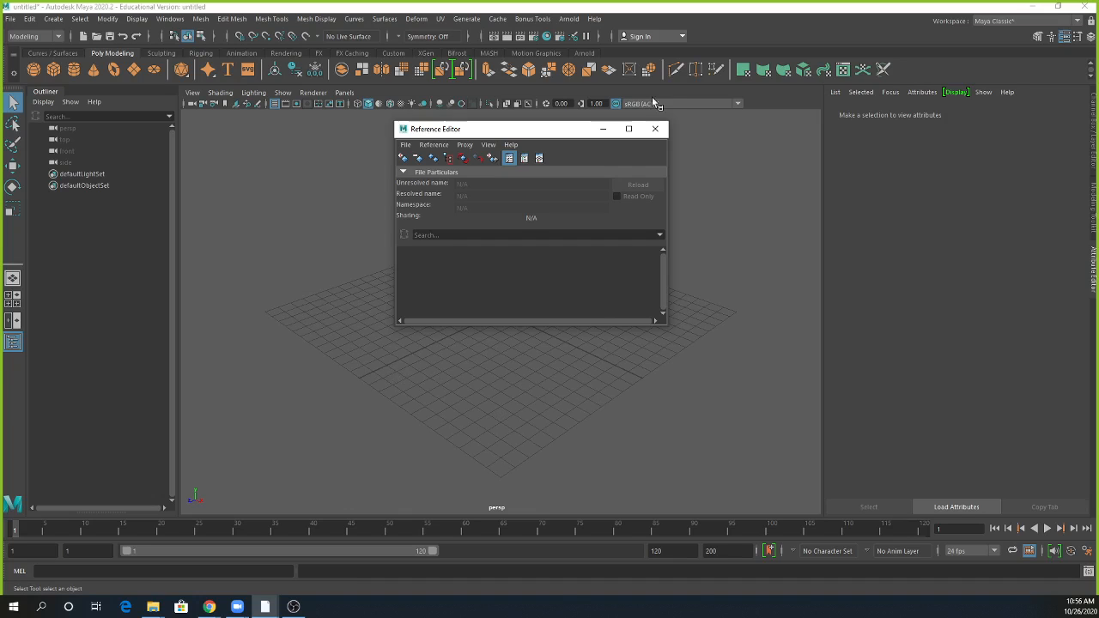
click(655, 129)
Step: Import ApartmentC.mb from the project's scenes/Use_scenes/Buildings folder into the empty scene
click(11, 18)
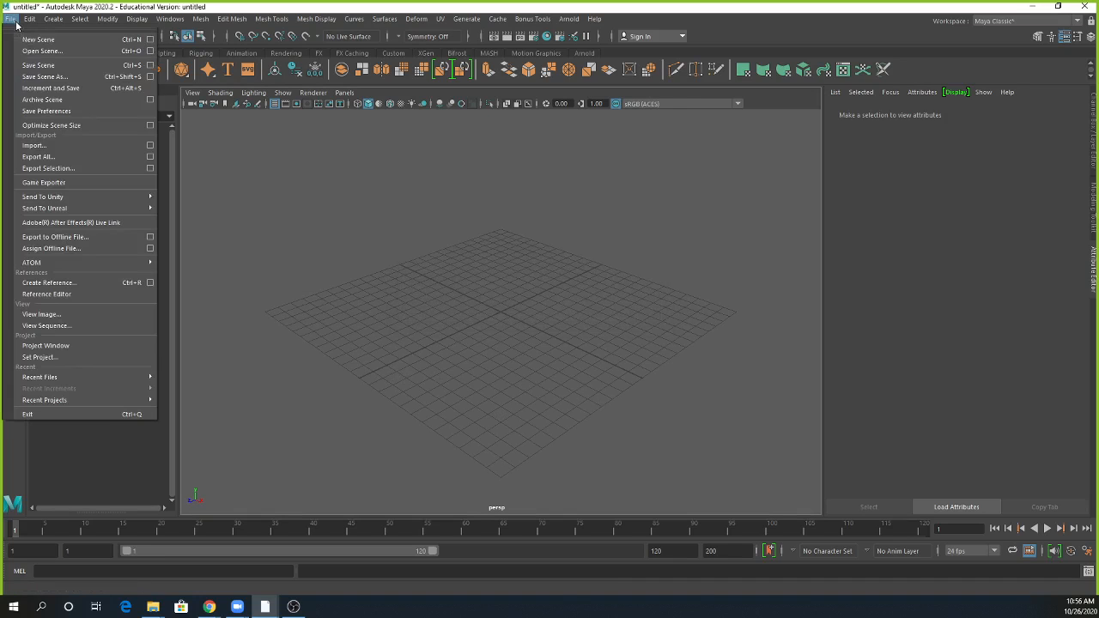
click(34, 147)
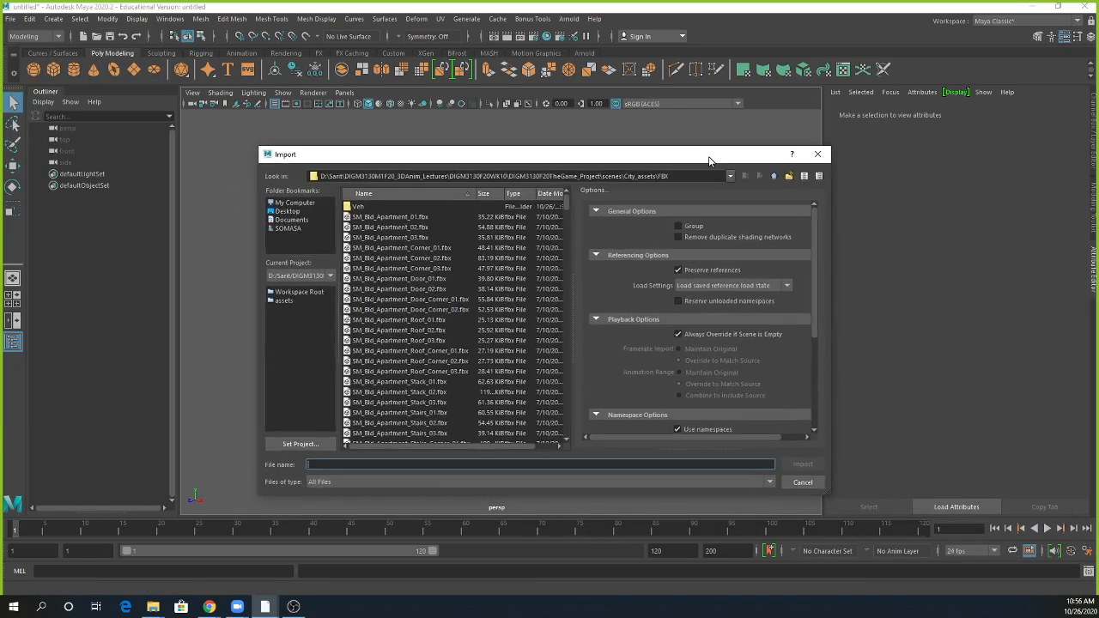
click(758, 172)
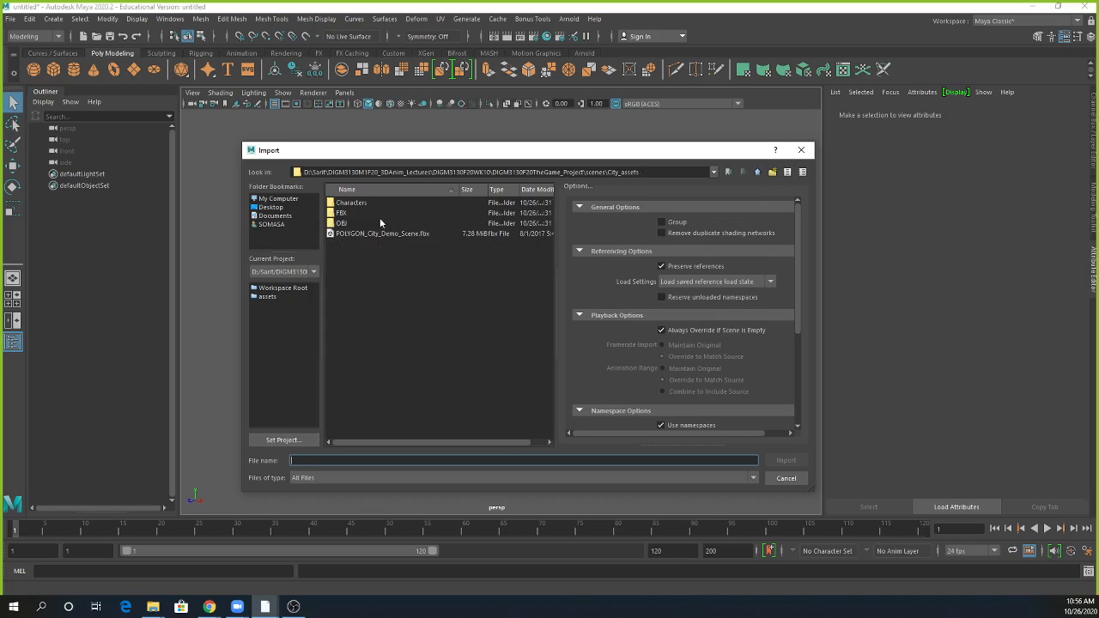
click(758, 172)
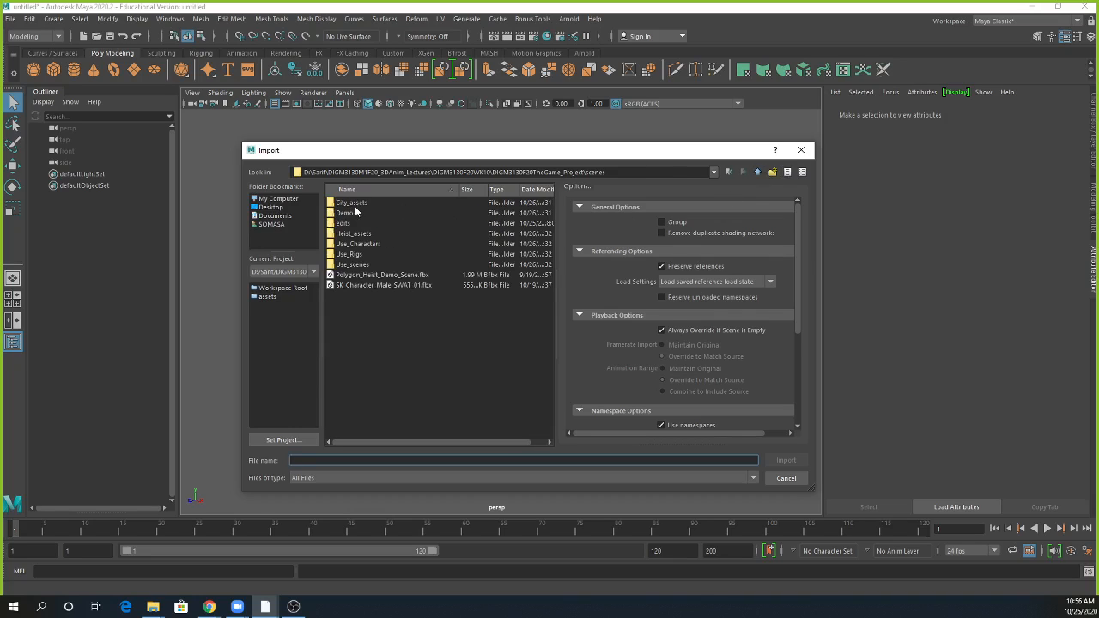
double_click(362, 265)
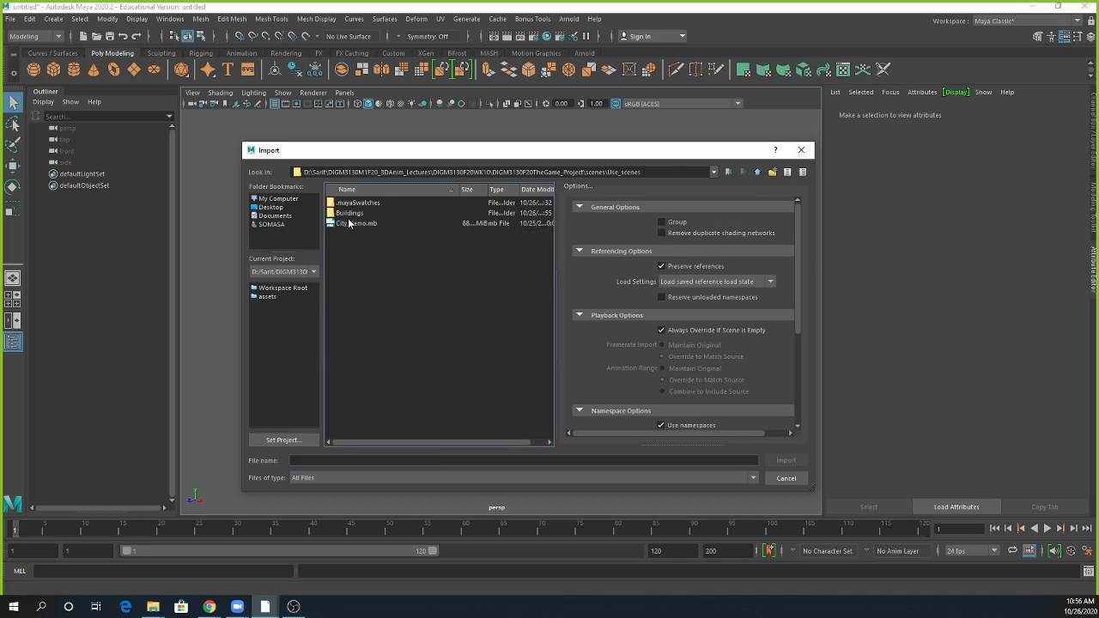
double_click(354, 213)
click(374, 233)
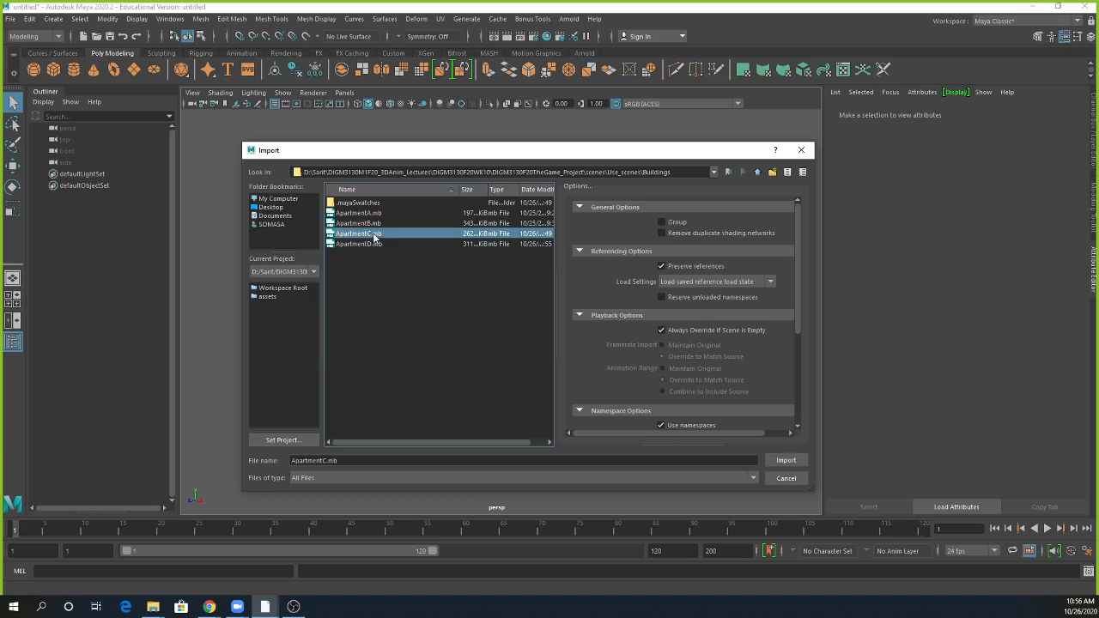
click(783, 460)
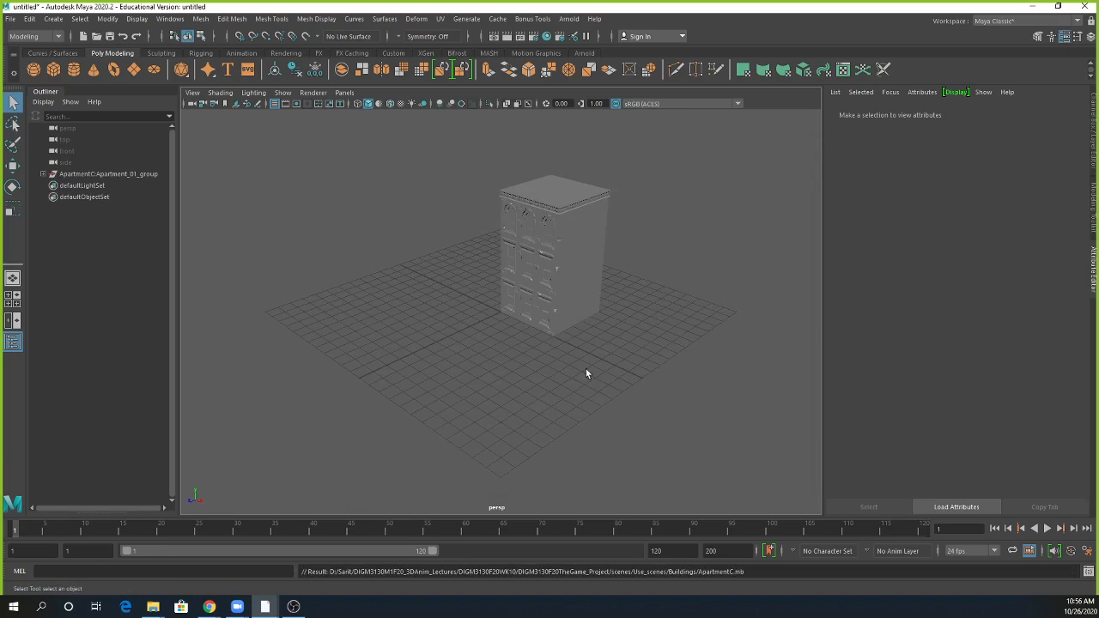
Step: Turn on textured display and move the ApartmentC group along X to -10
click(400, 103)
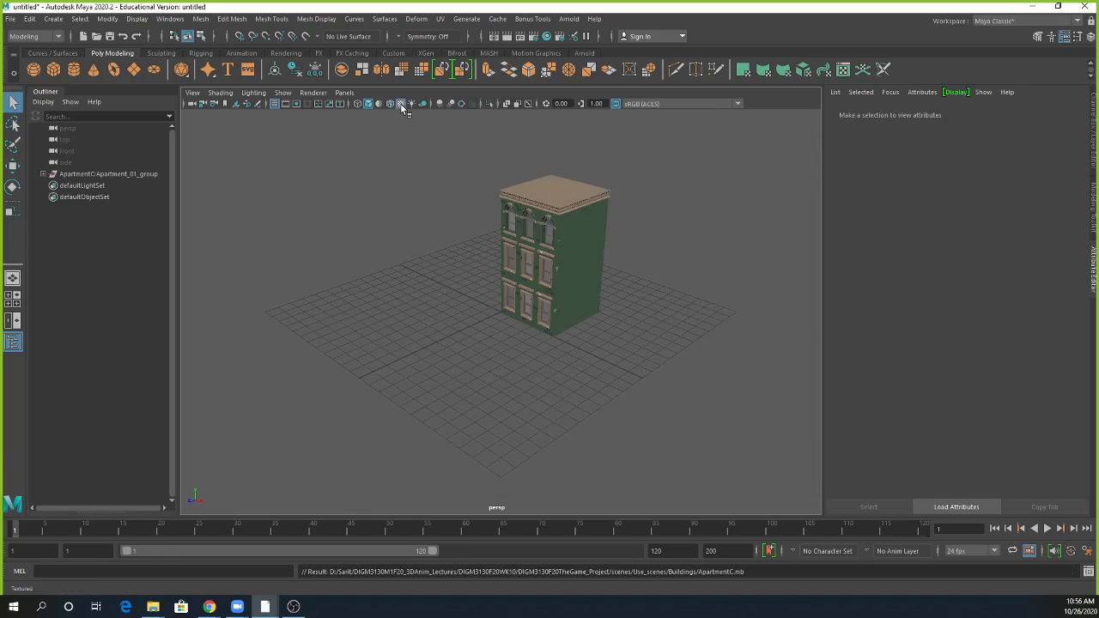
click(73, 174)
key(w)
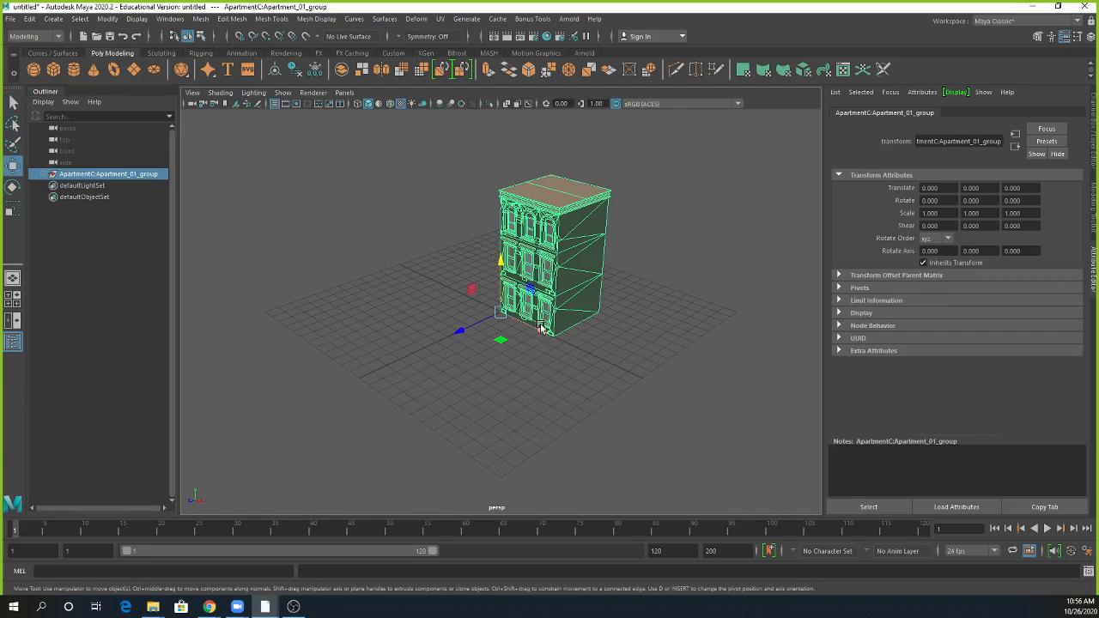
drag(539, 331, 412, 277)
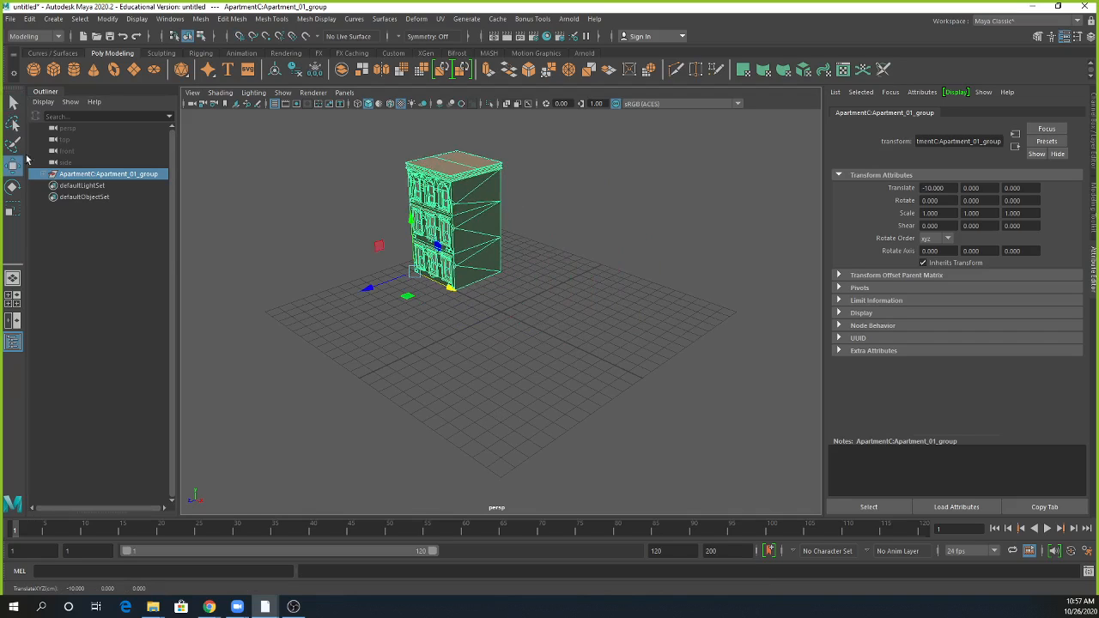
Step: Import ApartmentD.mb from the Buildings folder and frame both buildings in the view
click(11, 18)
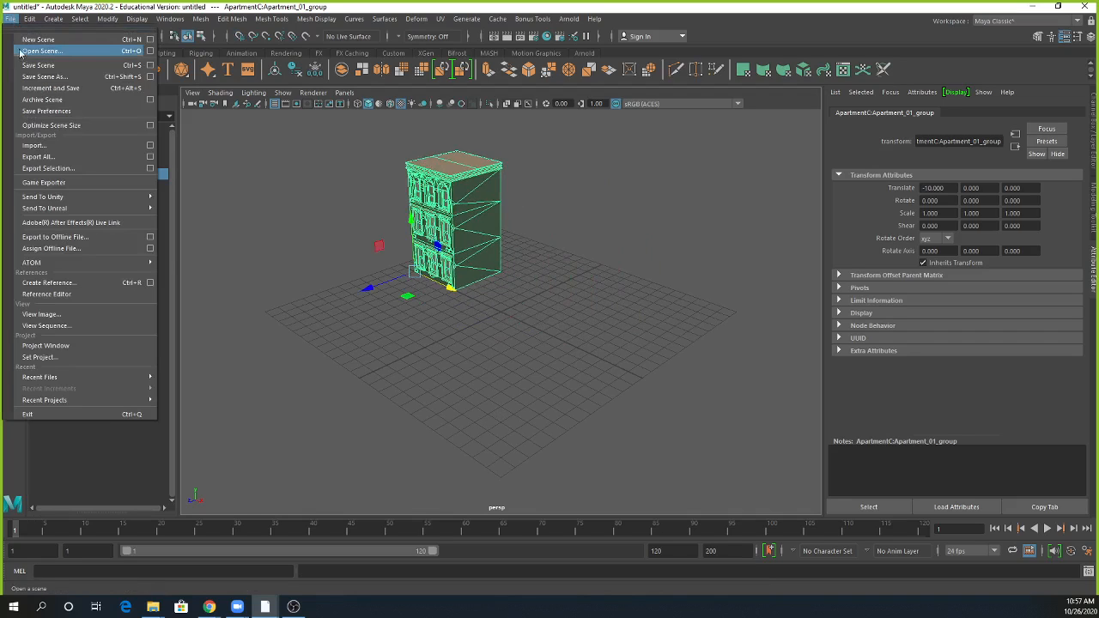
click(35, 147)
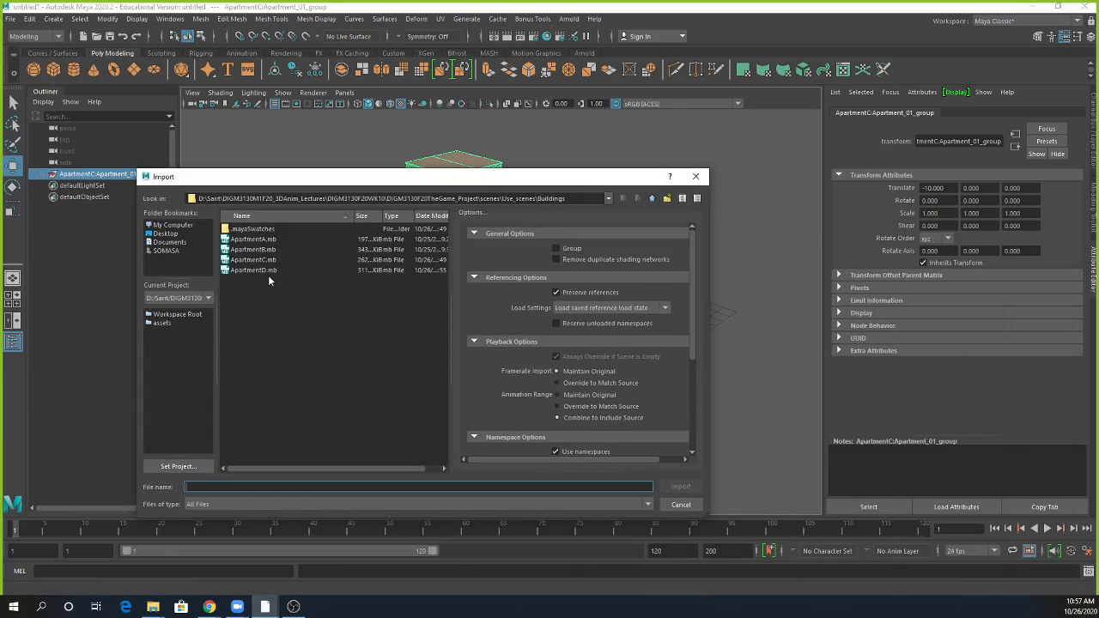
click(267, 269)
double_click(267, 269)
alt+drag(507, 345, 559, 339)
alt+right_drag(559, 339, 616, 341)
alt+middle_drag(610, 341, 590, 426)
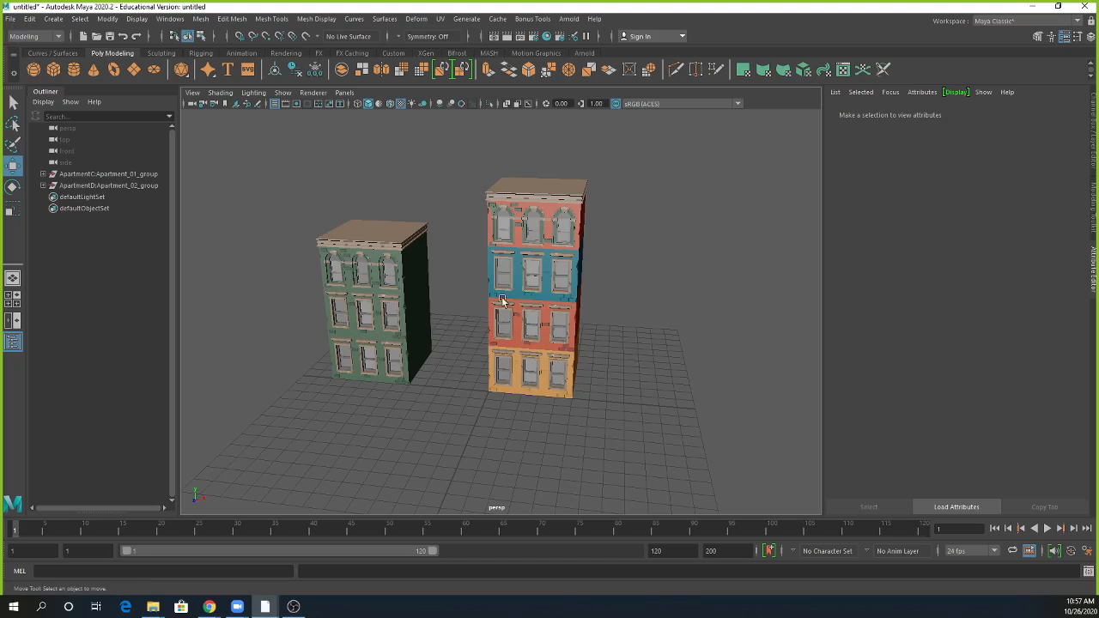
Step: Select ApartmentD's top floor and examine its texture's colour swatches and signs in a maximized UV Editor
click(543, 210)
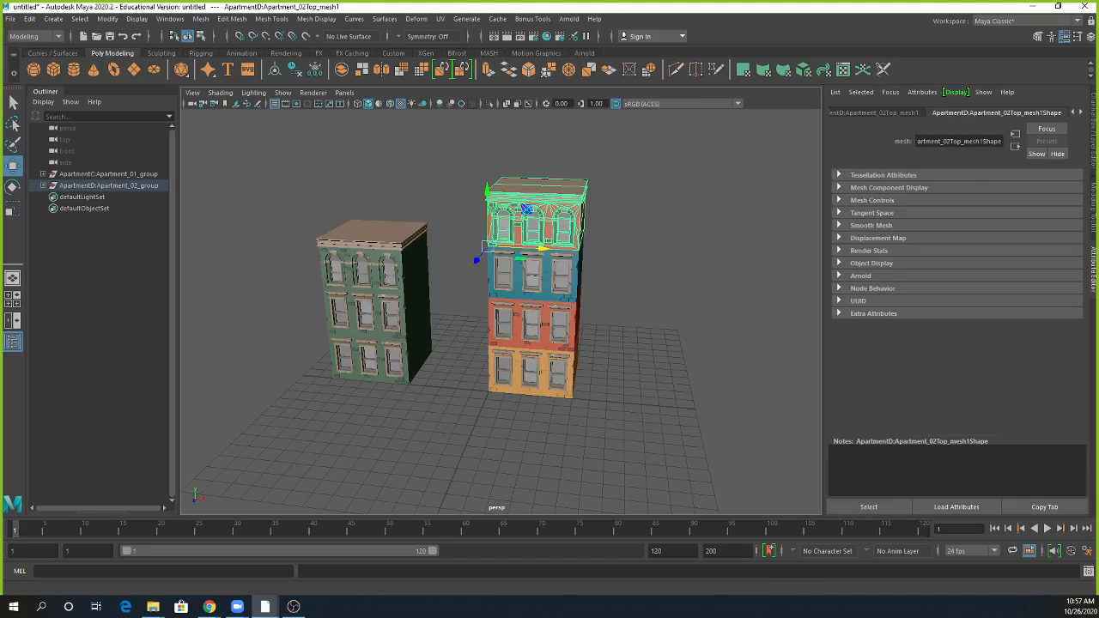
click(440, 18)
click(467, 40)
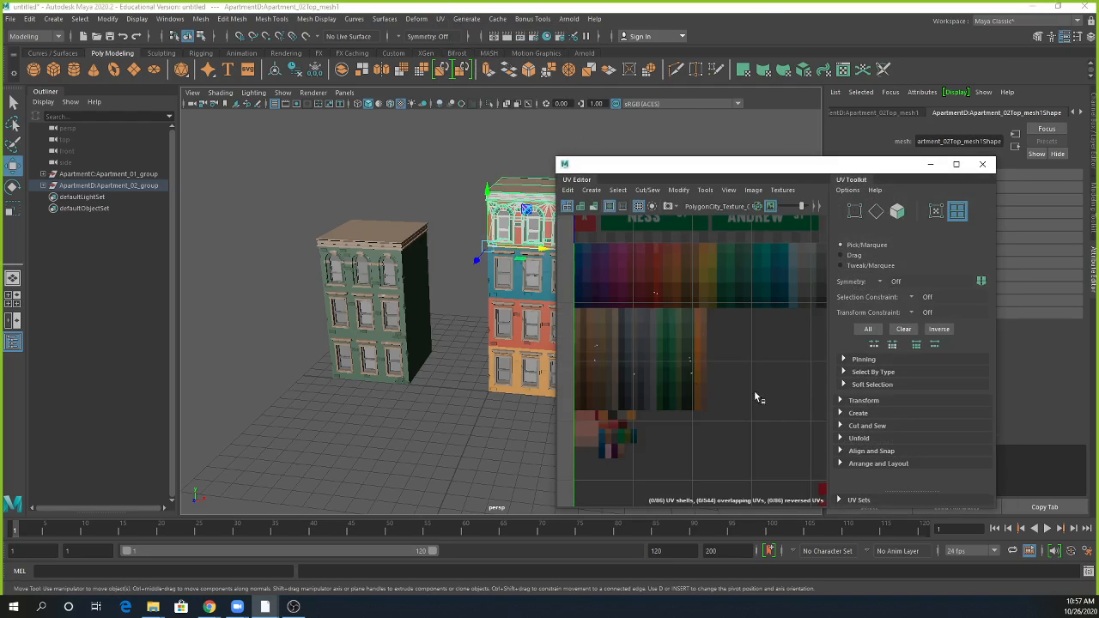
drag(730, 164, 841, 135)
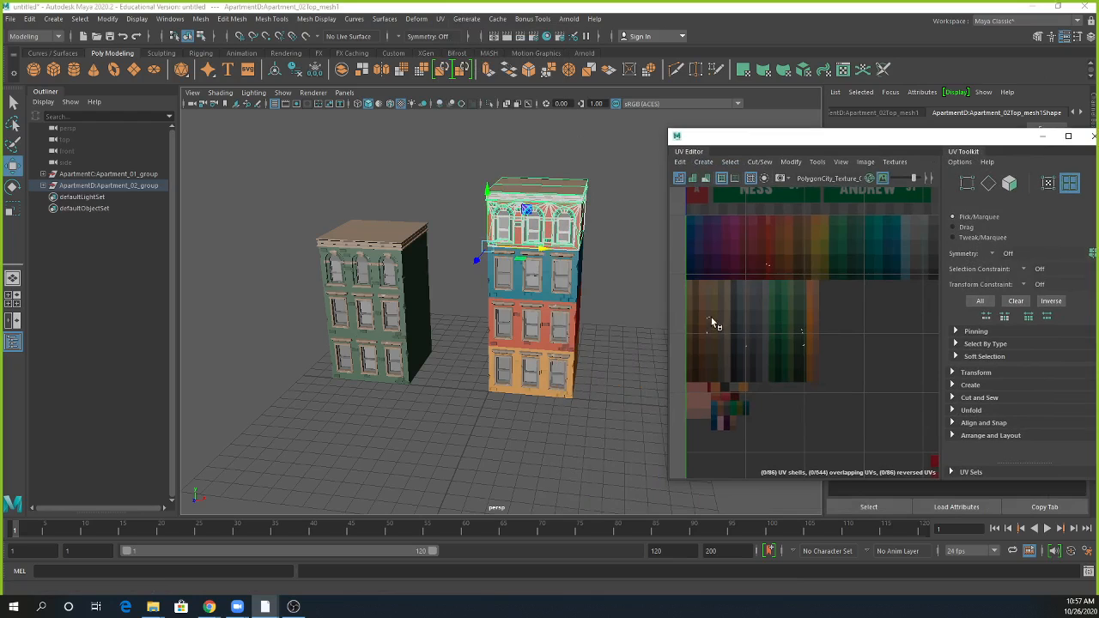
scroll(901, 434, up, 2)
scroll(748, 326, up, 3)
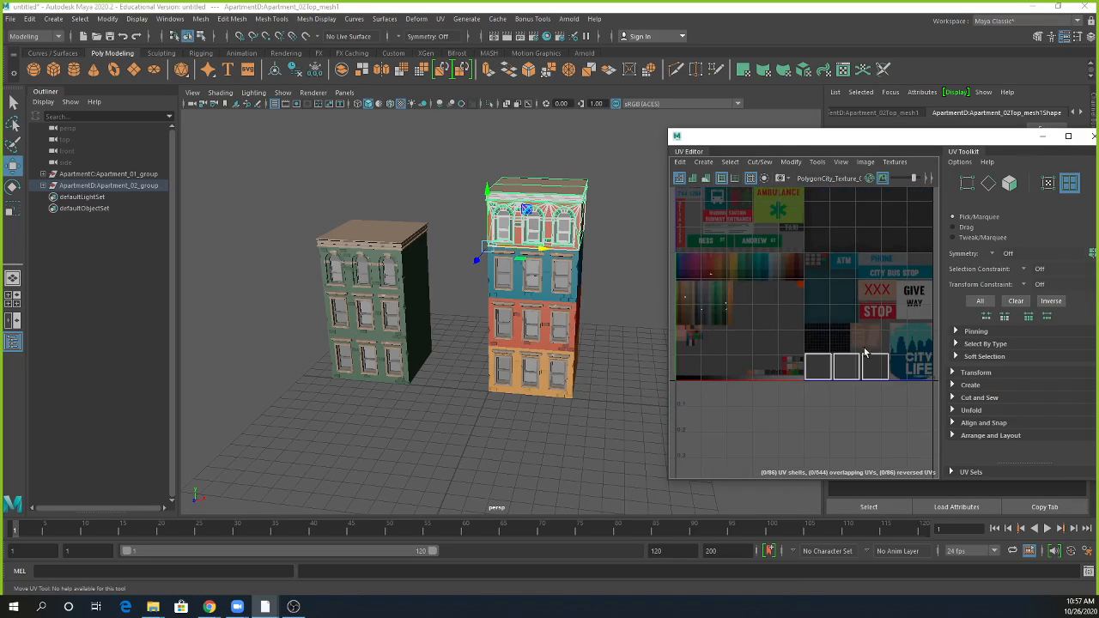
click(1068, 136)
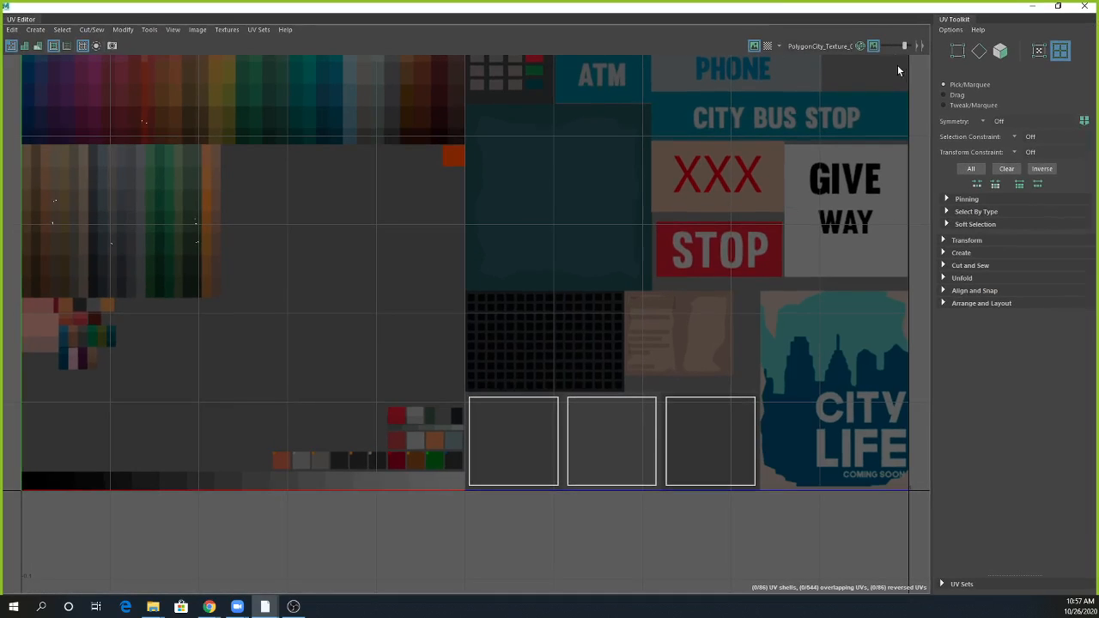
Step: Toggle the UV Editor's texture image and checker map to compare both displays, ending with the texture image shown
click(918, 46)
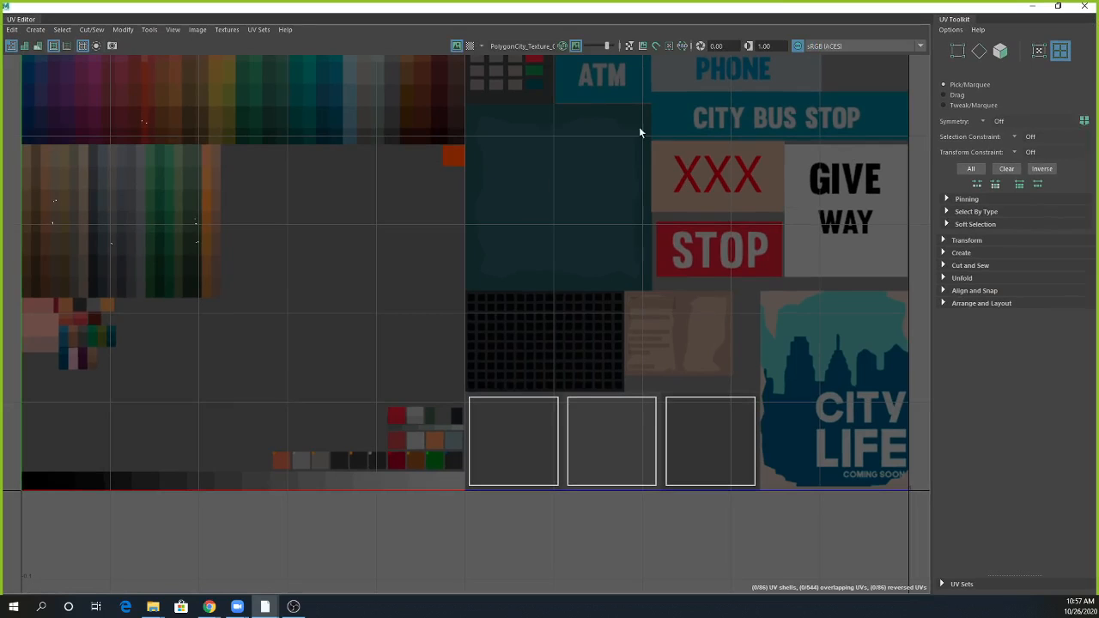
click(455, 47)
click(455, 47)
click(456, 47)
click(455, 46)
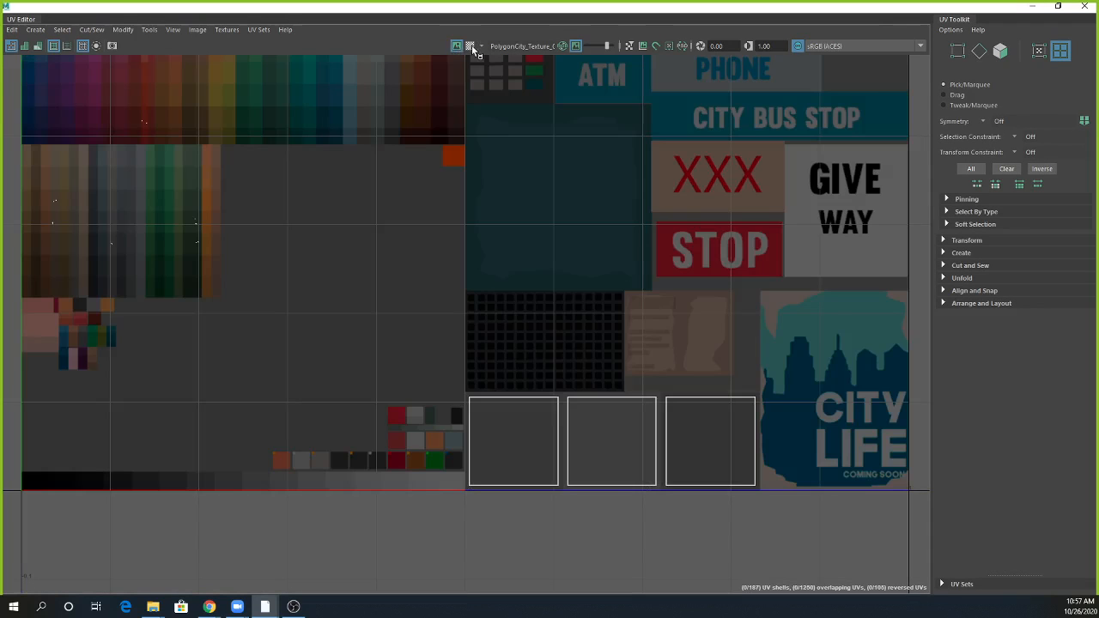
click(470, 46)
click(455, 47)
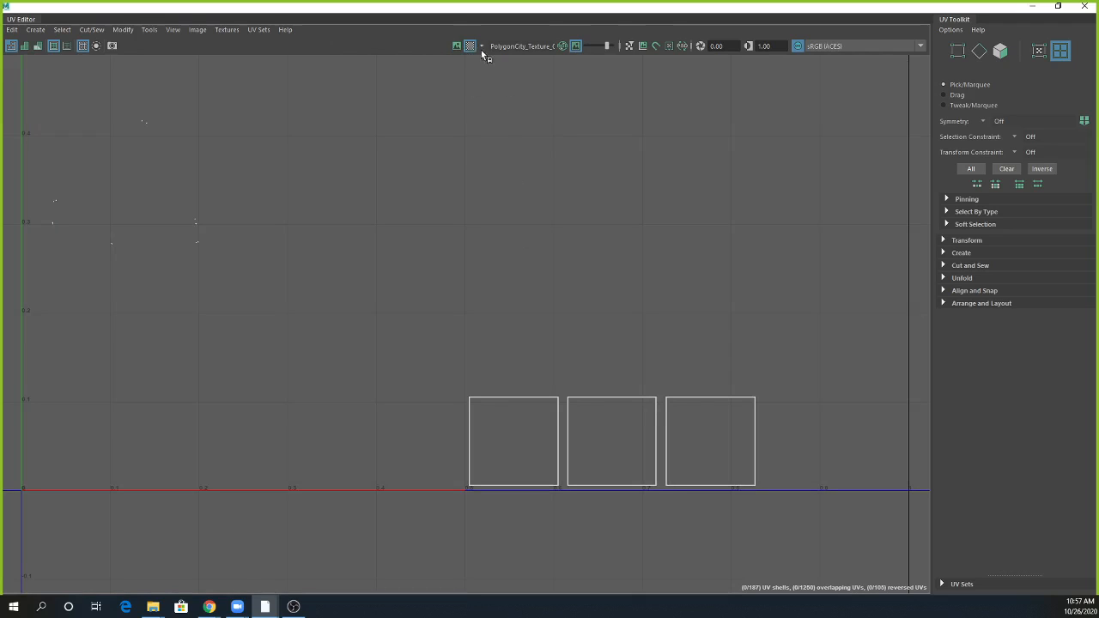
click(456, 47)
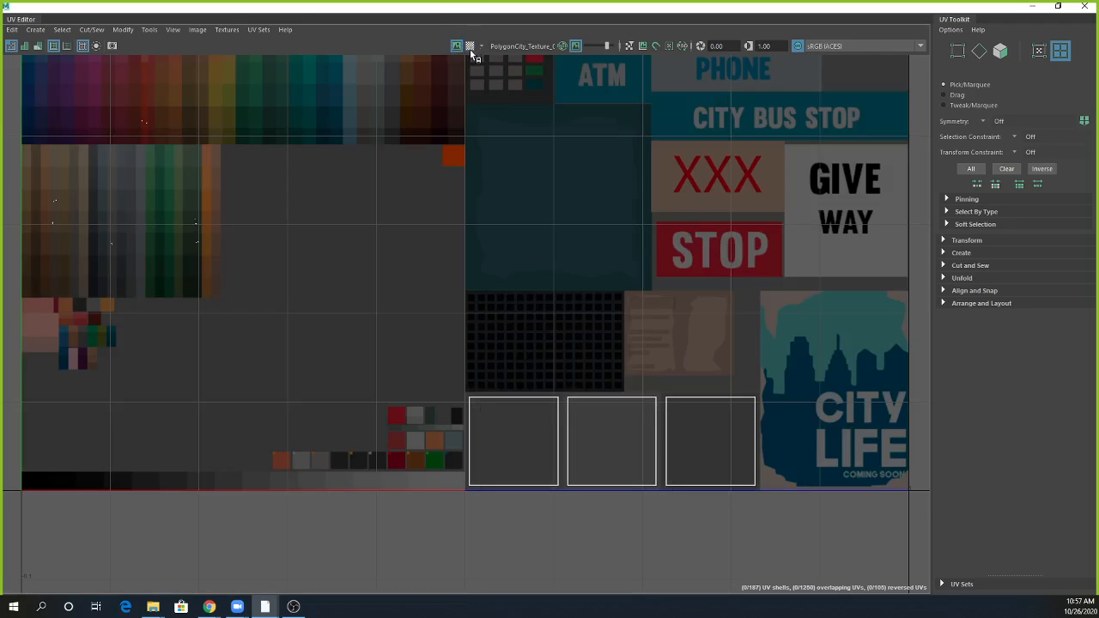
click(469, 45)
Step: Dim the texture image further in the UV Editor and select the first of the three large square UV shells
click(577, 45)
click(577, 48)
mouse_move(607, 45)
mouse_down()
mouse_move(592, 45)
mouse_move(607, 43)
mouse_up()
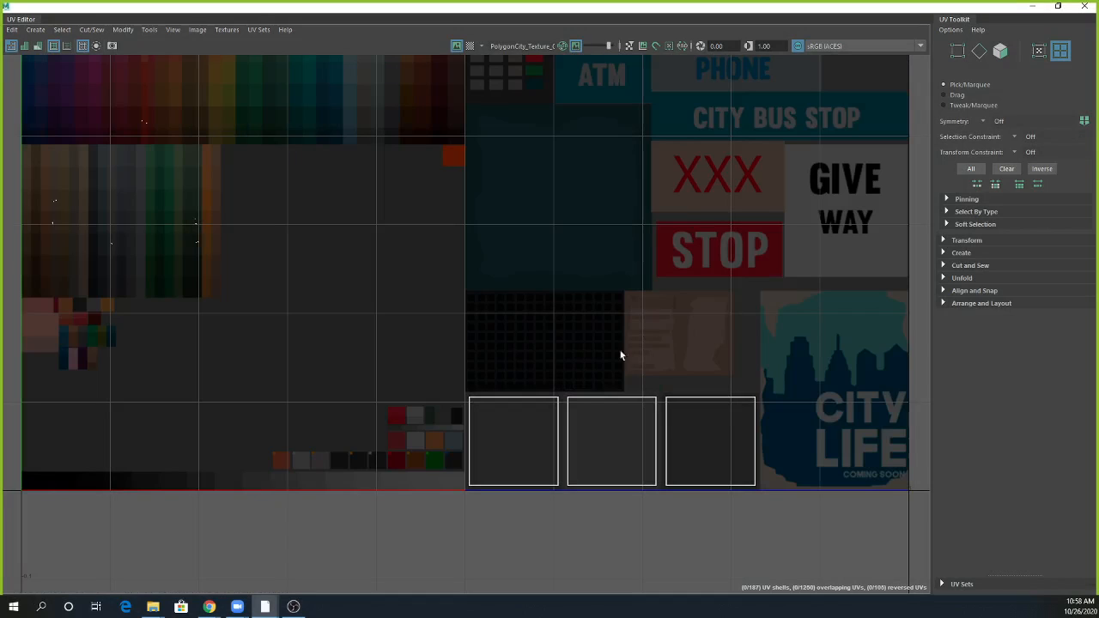
right_drag(543, 397, 494, 384)
click(507, 446)
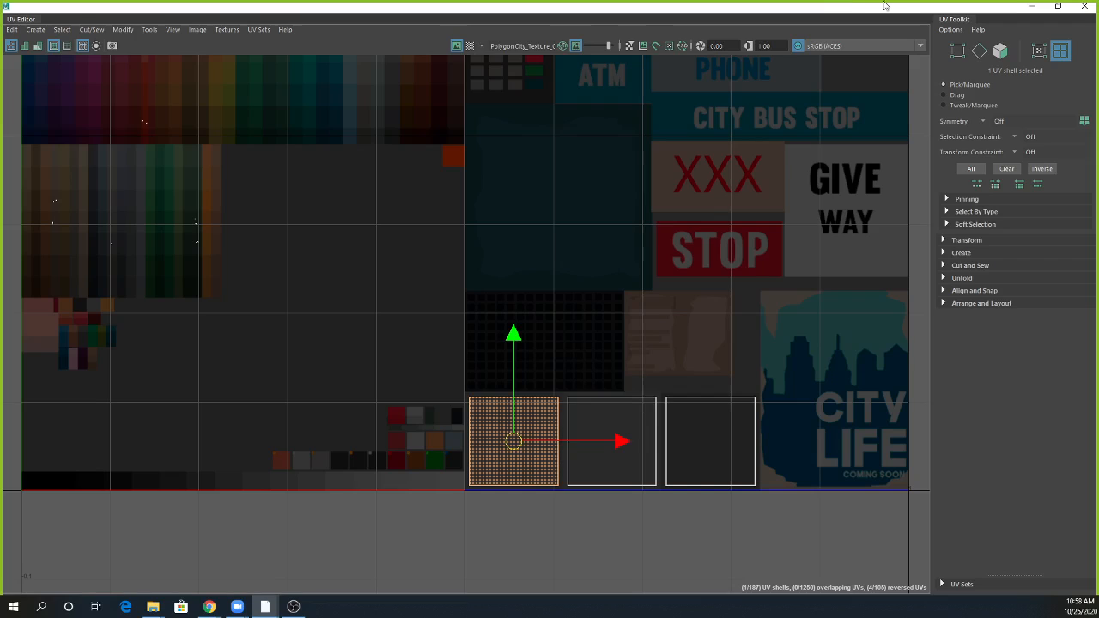
Step: Try to scale up the tiny UV shell lying on the dark green colour swatches
click(196, 225)
key(f)
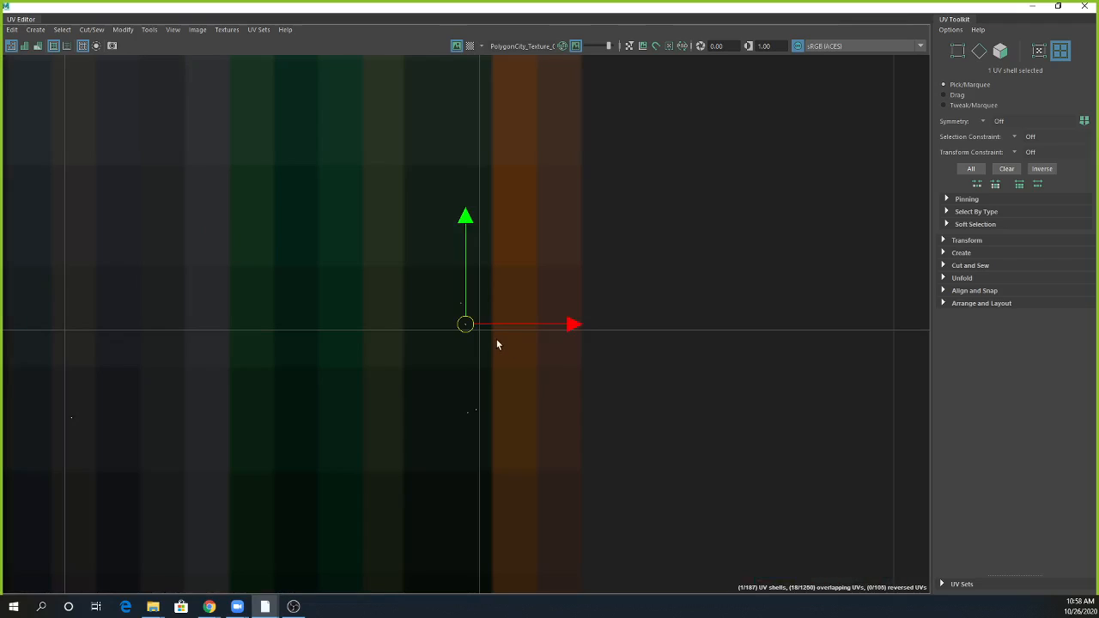
key(r)
drag(472, 321, 878, 438)
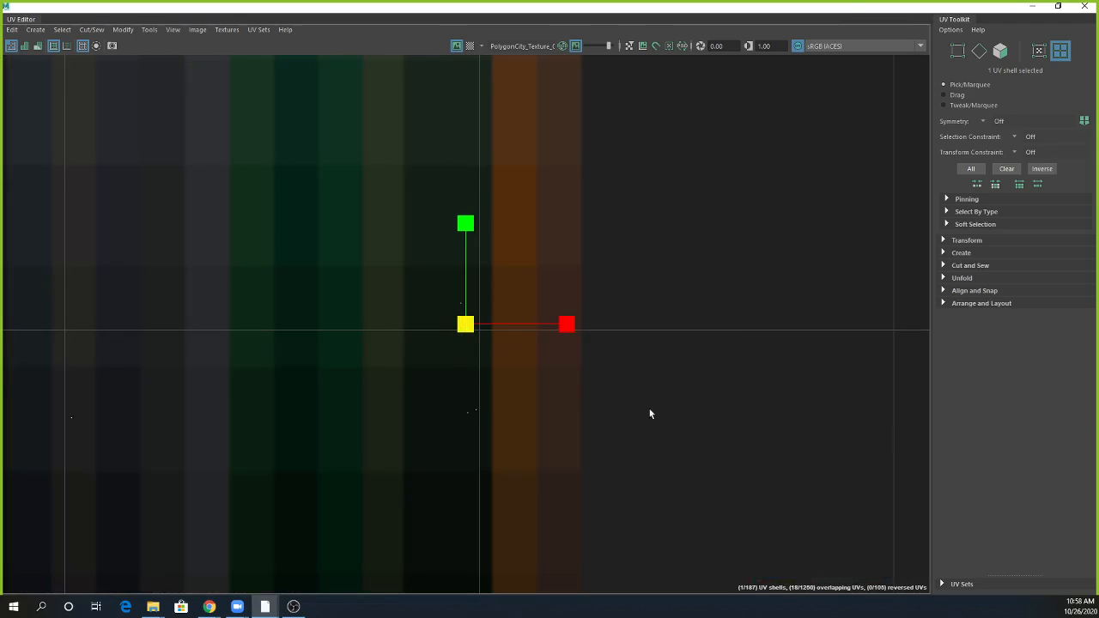
drag(468, 324, 624, 324)
key(q)
alt+right_drag(648, 382, 449, 379)
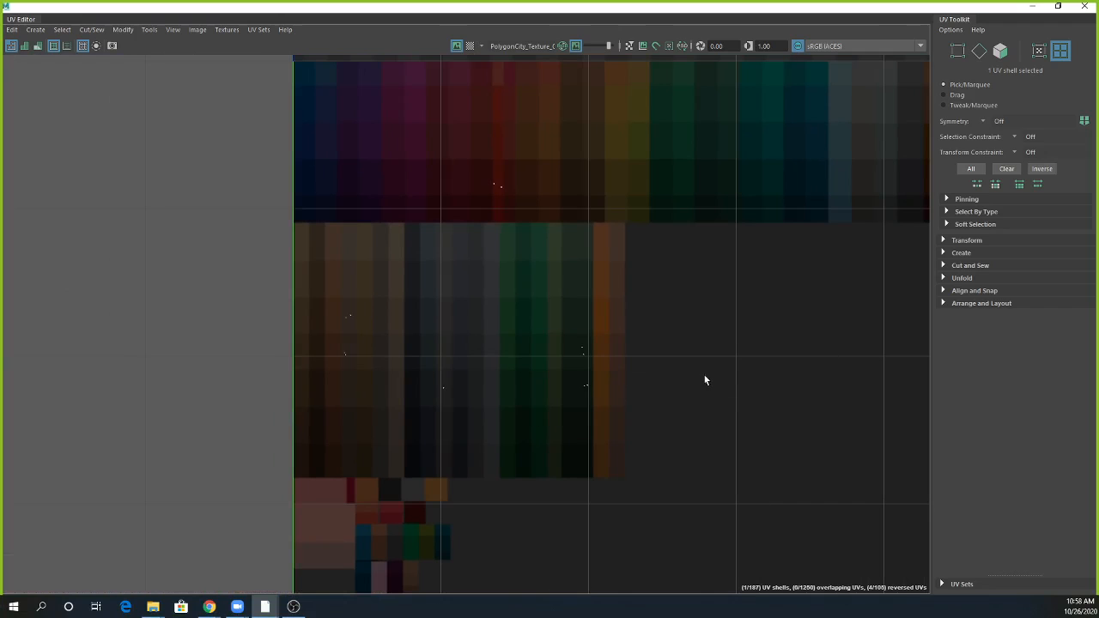
alt+right_drag(719, 371, 292, 335)
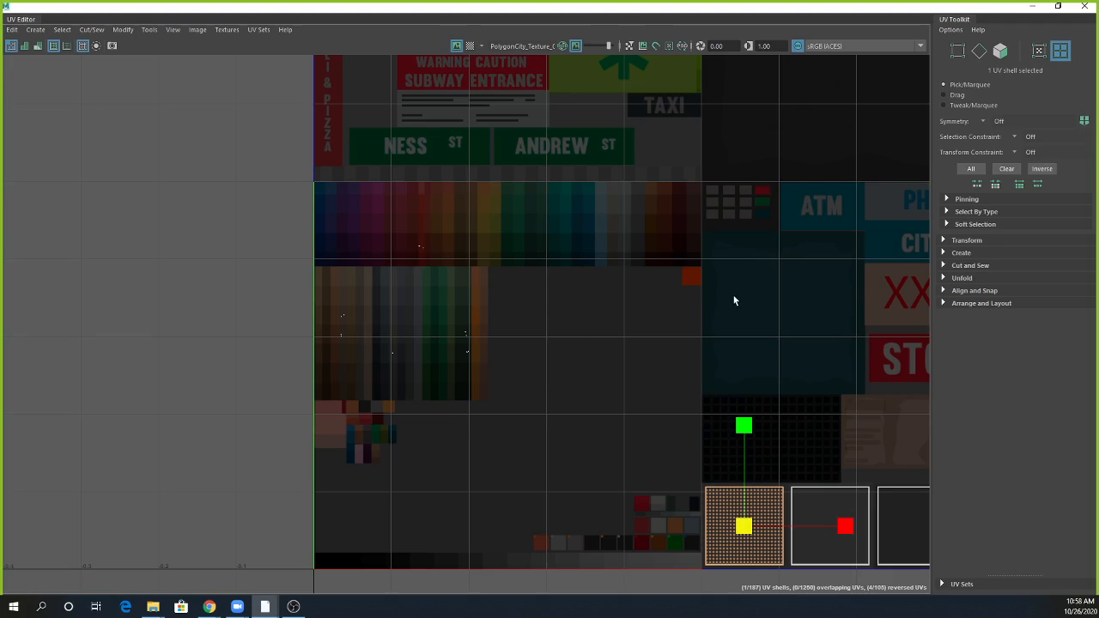
alt+middle_drag(734, 299, 642, 419)
alt+right_drag(707, 381, 343, 378)
alt+right_drag(743, 346, 773, 320)
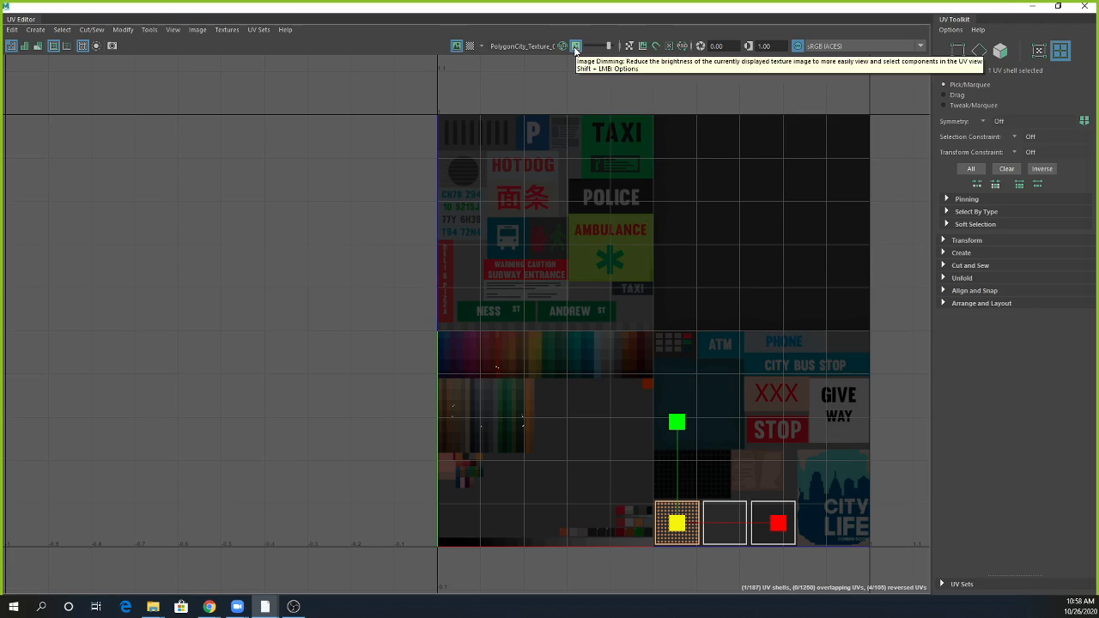
Step: Restore the UV Editor to a floating window and select the flat roof's UV shell on ApartmentD's top floor
click(1056, 7)
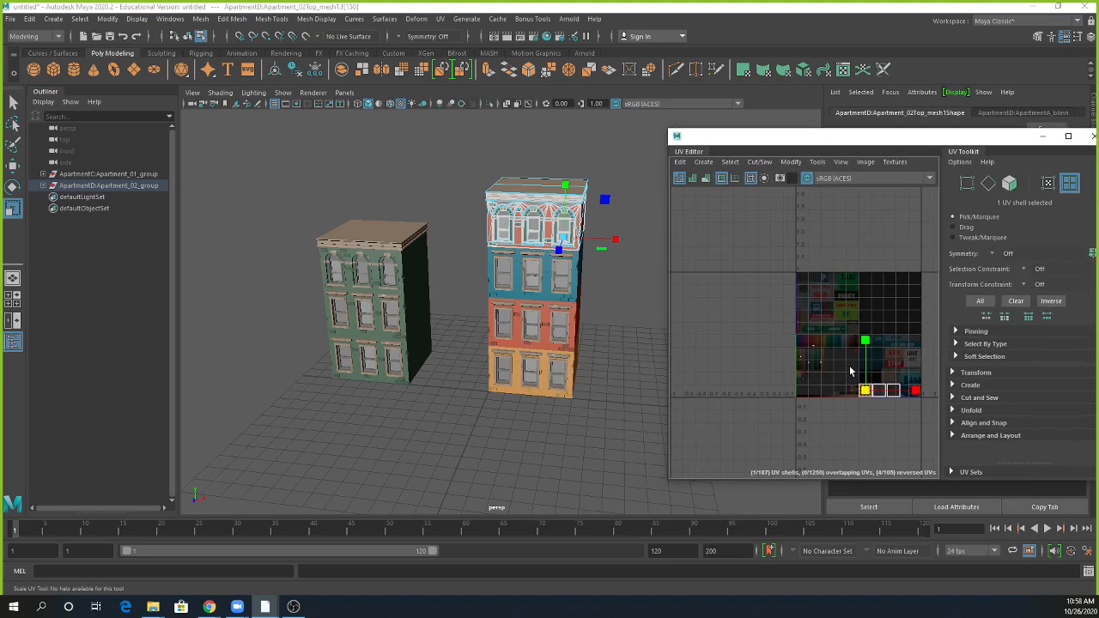
scroll(594, 292, up, 3)
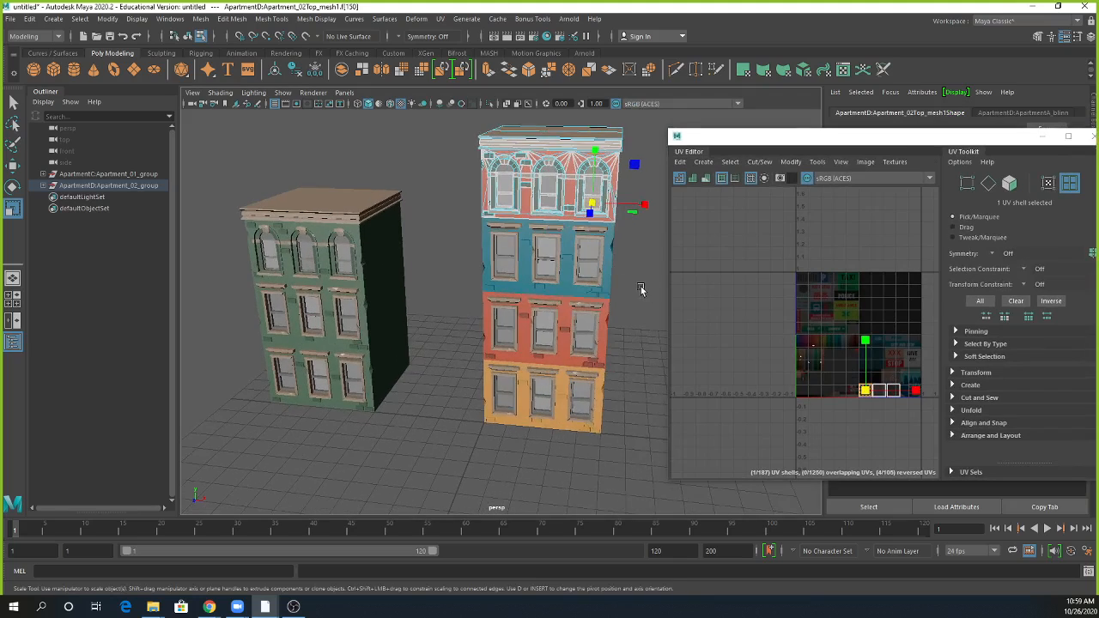
key(q)
alt+drag(611, 282, 511, 319)
click(483, 258)
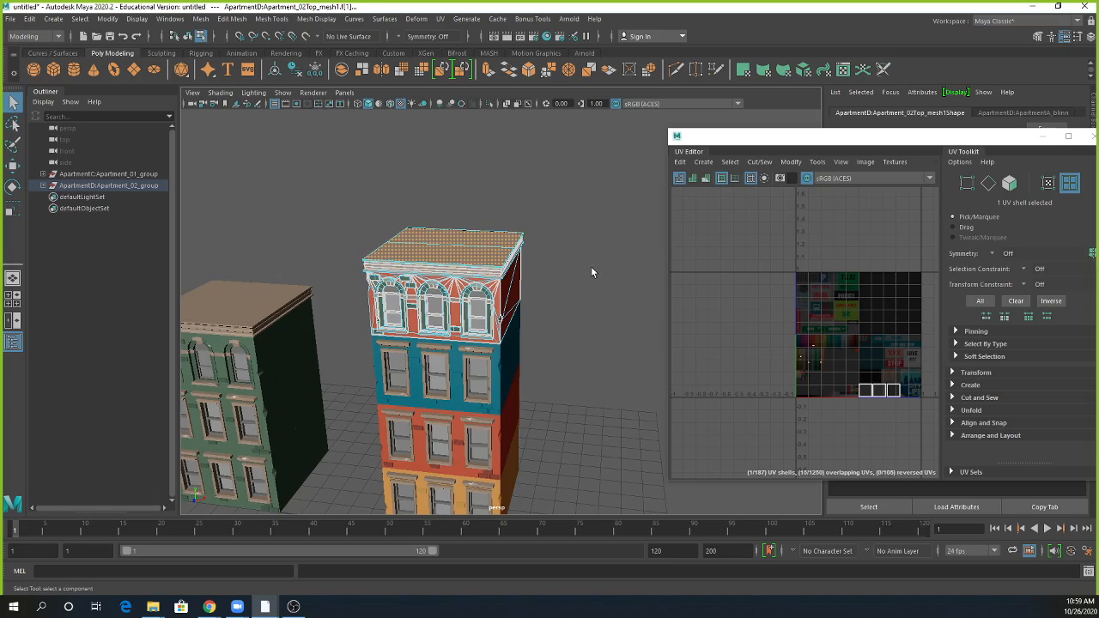
key(w)
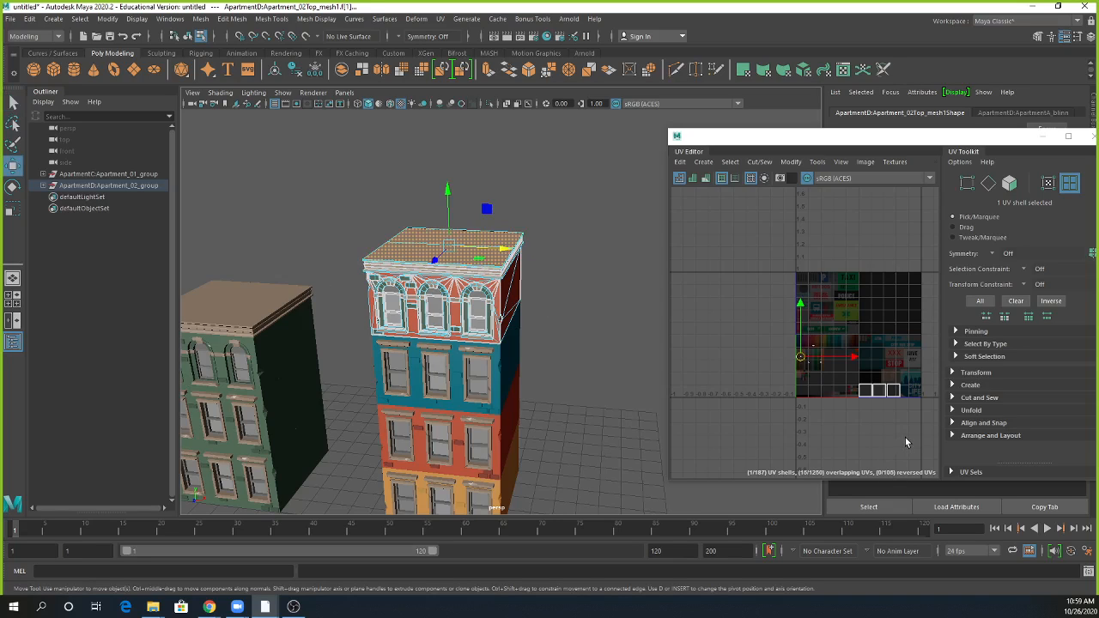
scroll(758, 381, up, 5)
alt+middle_drag(859, 380, 689, 415)
alt+middle_drag(751, 394, 741, 413)
alt+right_drag(727, 415, 951, 407)
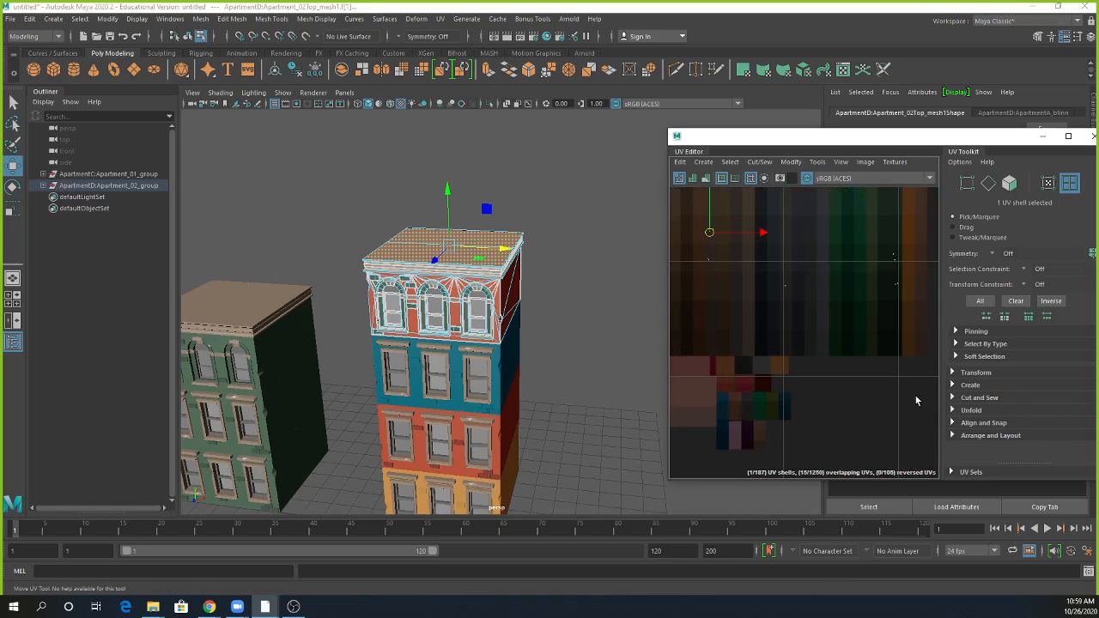
alt+middle_drag(798, 344, 755, 413)
Step: Preview the top floor smoothed, in wireframe and in plain shading, ending in textured display
middle_click(553, 407)
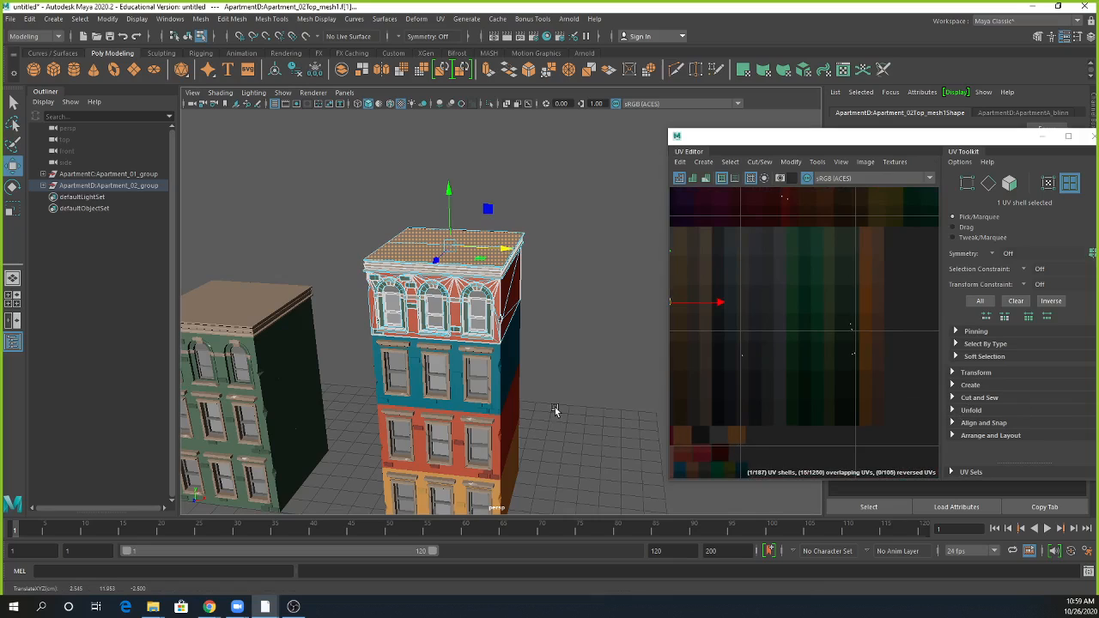
key(3)
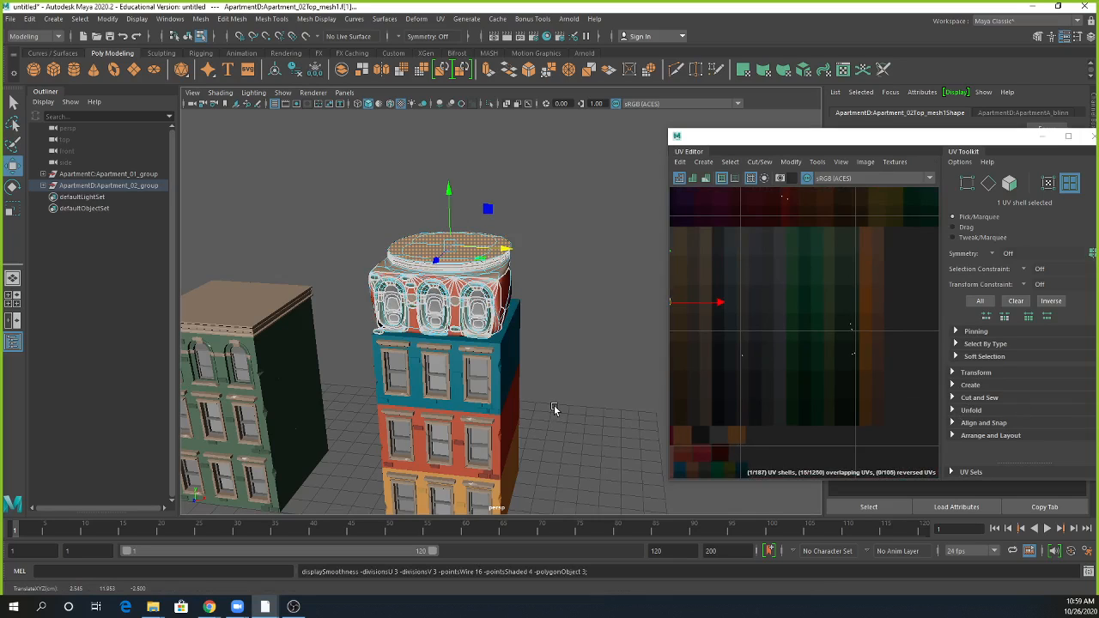
key(1)
key(4)
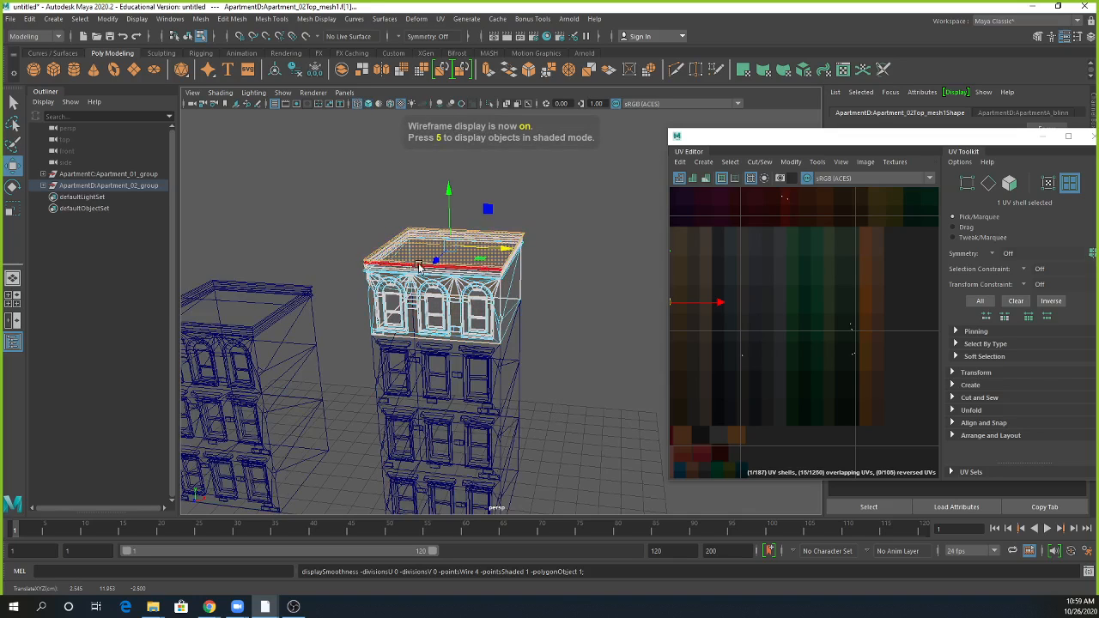
click(479, 242)
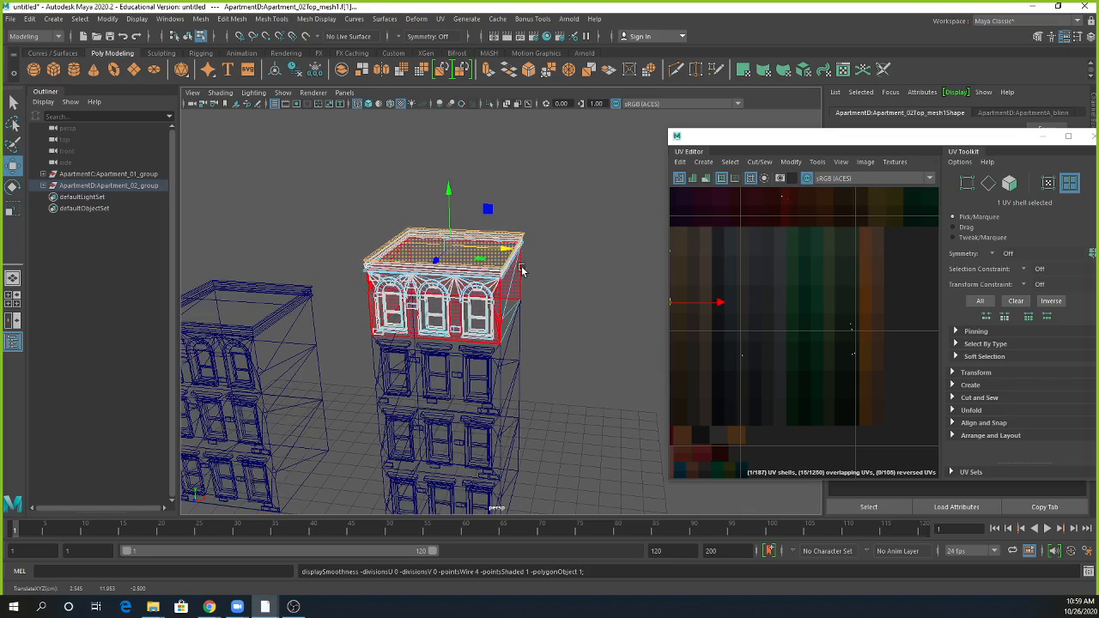
key(5)
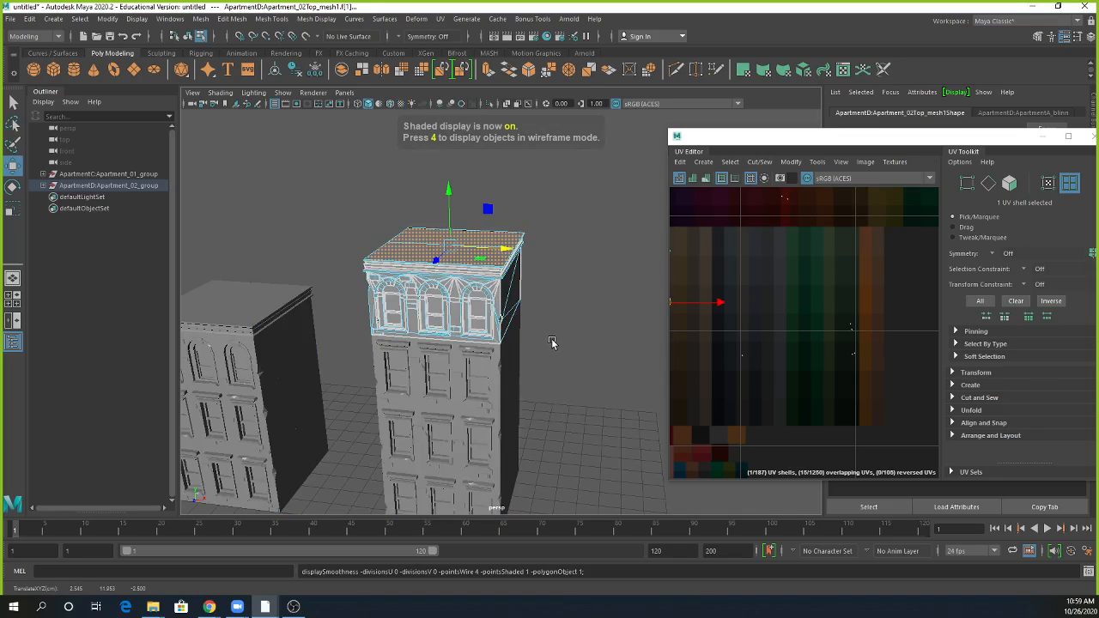
key(6)
key(w)
Step: Recolour ApartmentD's roof by moving its UV shell along U onto the blue-grey swatches, and return to object selection with nothing selected
scroll(715, 322, up, 2)
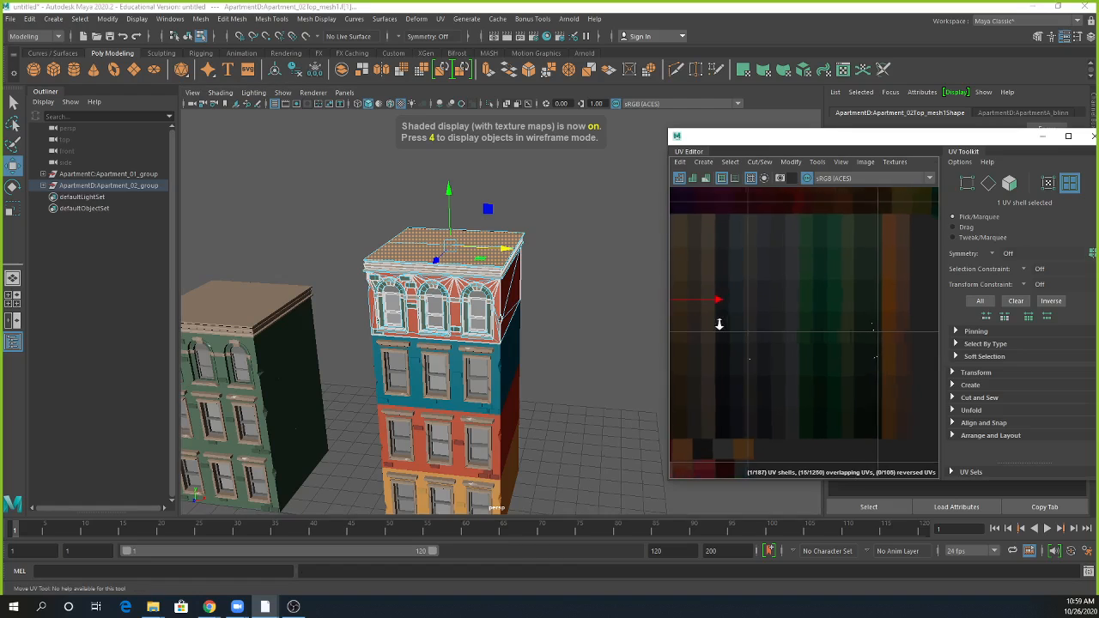
drag(726, 301, 797, 311)
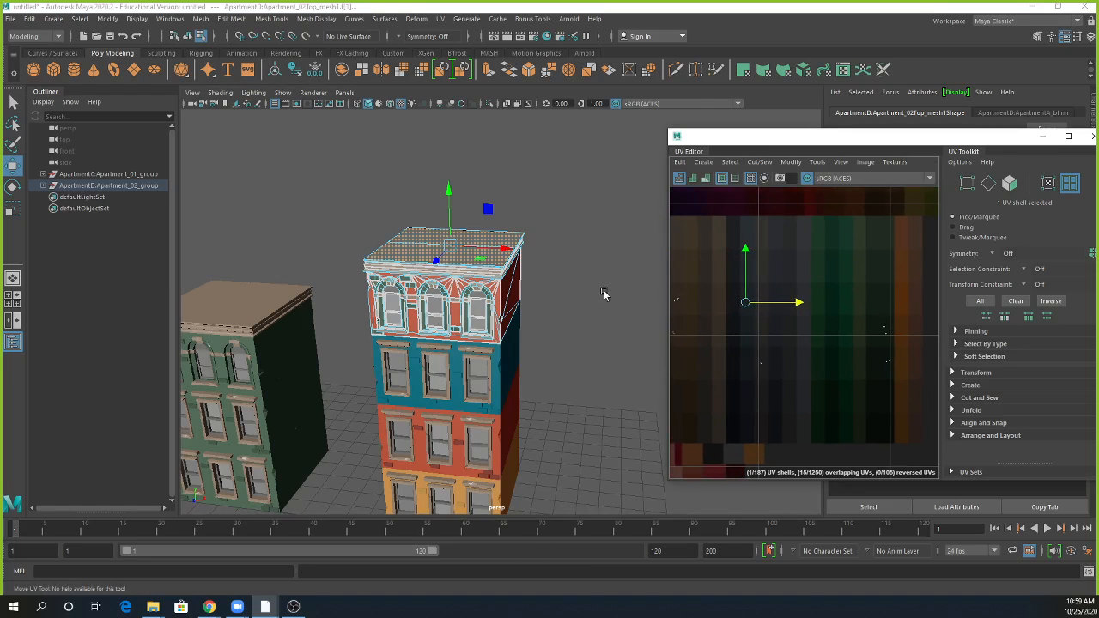
click(633, 307)
right_drag(484, 283, 581, 288)
scroll(550, 335, down, 4)
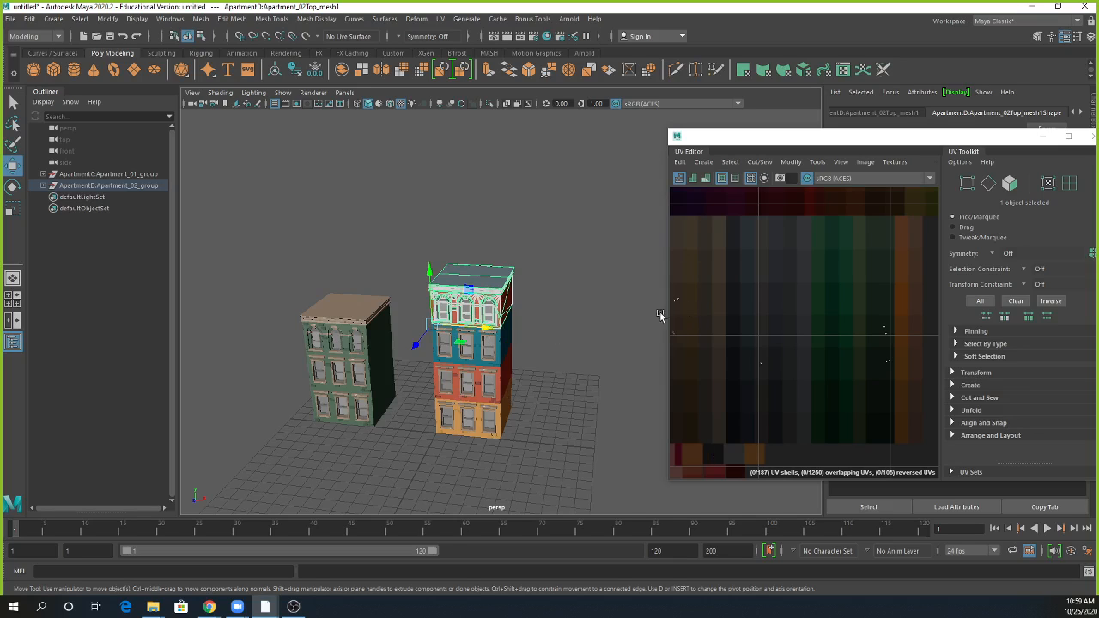
scroll(486, 309, up, 5)
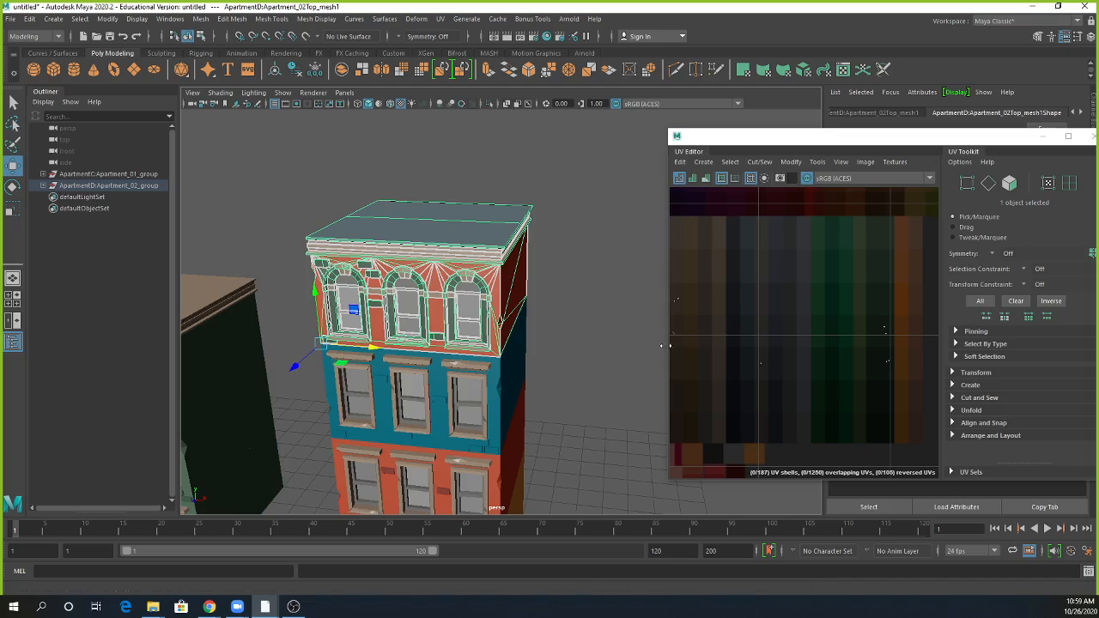
right_drag(487, 237, 537, 218)
scroll(582, 346, down, 5)
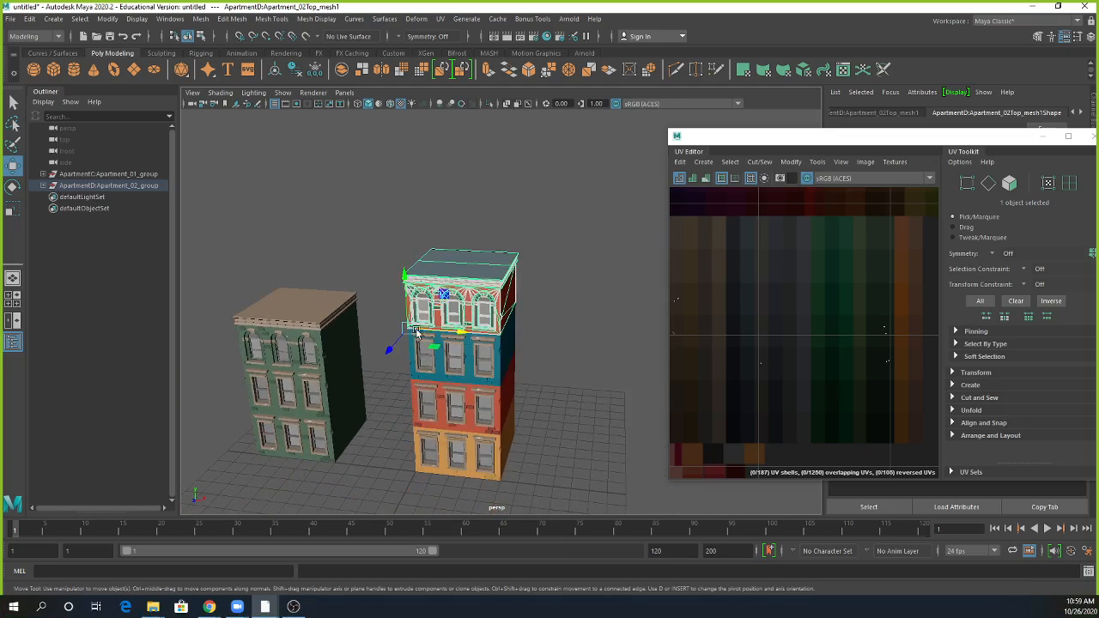
click(571, 419)
alt+middle_drag(572, 420, 616, 348)
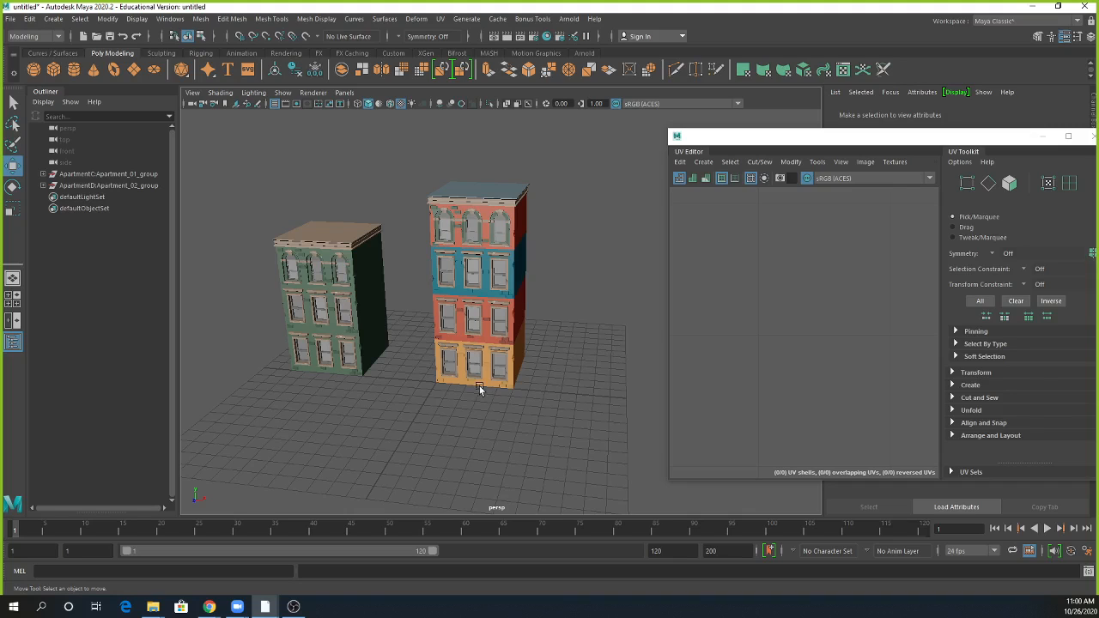
Step: Move the ApartmentC group along X to -6, close beside ApartmentD
click(115, 186)
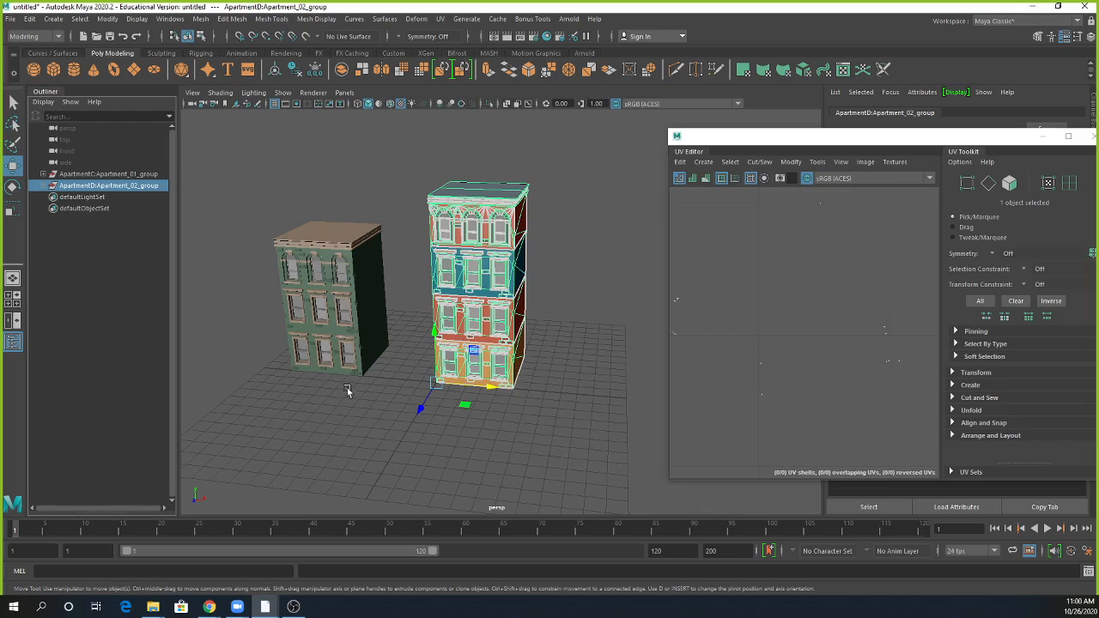
click(124, 175)
drag(342, 376, 356, 377)
alt+right_drag(422, 413, 708, 428)
alt+middle_drag(392, 436, 512, 358)
alt+drag(513, 358, 530, 341)
alt+right_drag(530, 341, 370, 403)
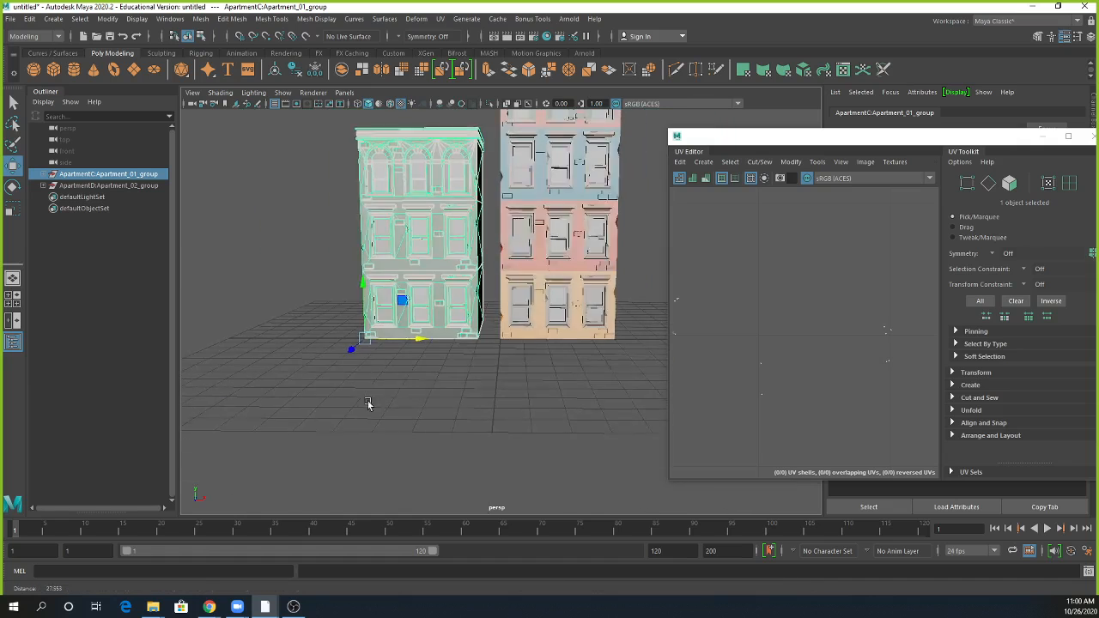
alt+drag(370, 403, 460, 481)
scroll(536, 377, down, 5)
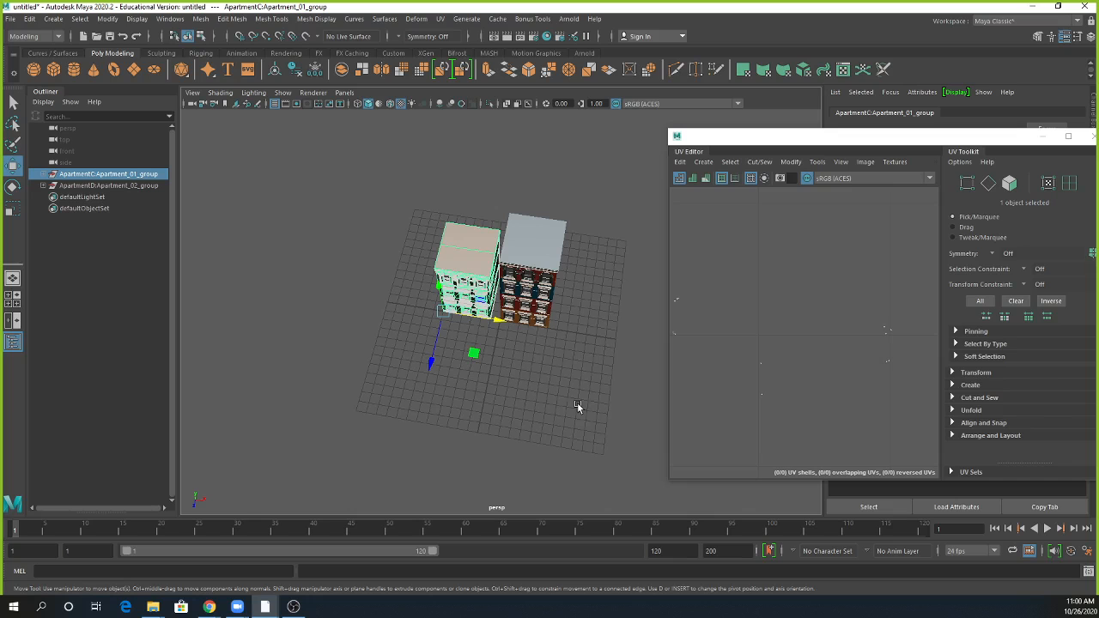
Step: Close the UV Editor, clear the selection and frame both buildings in the perspective view
drag(1055, 136, 599, 136)
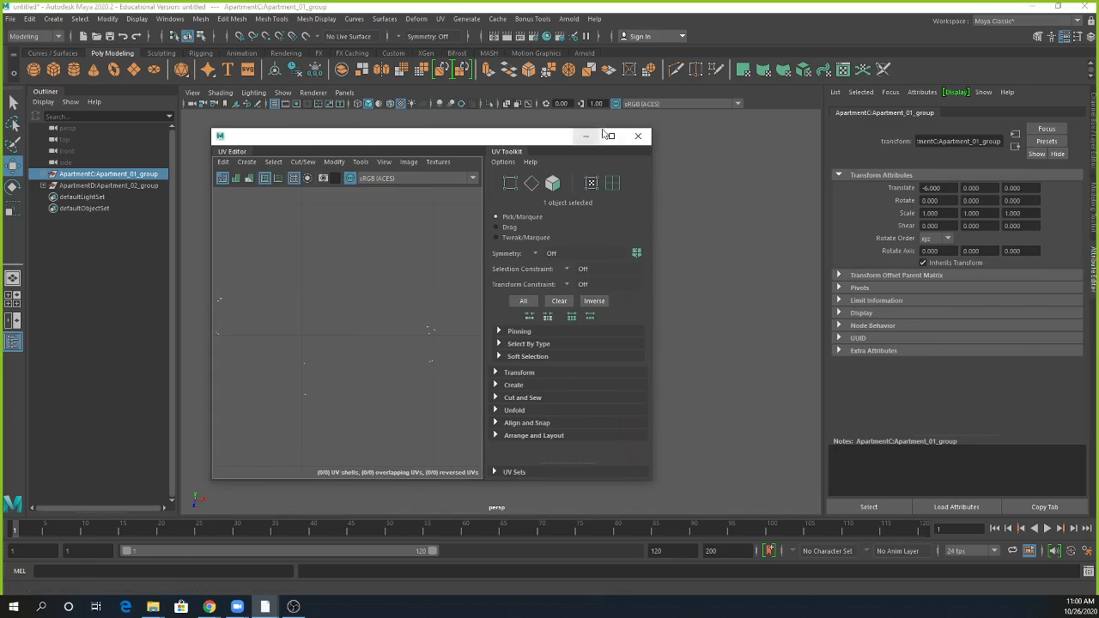
click(638, 135)
click(565, 429)
alt+drag(485, 425, 479, 394)
alt+right_drag(479, 395, 595, 396)
alt+middle_drag(595, 395, 566, 435)
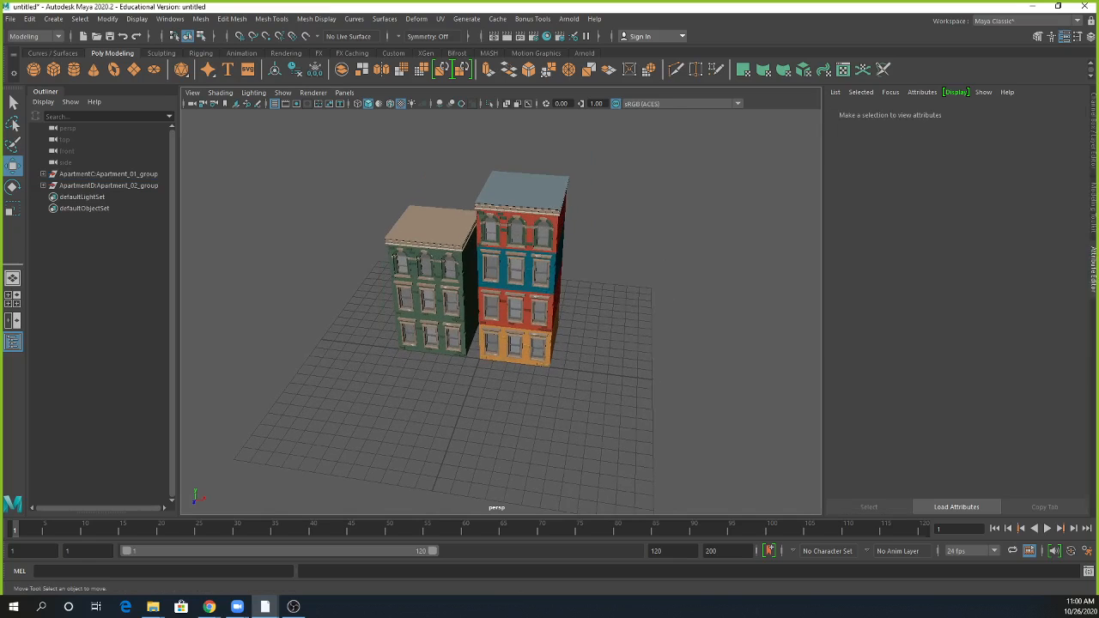